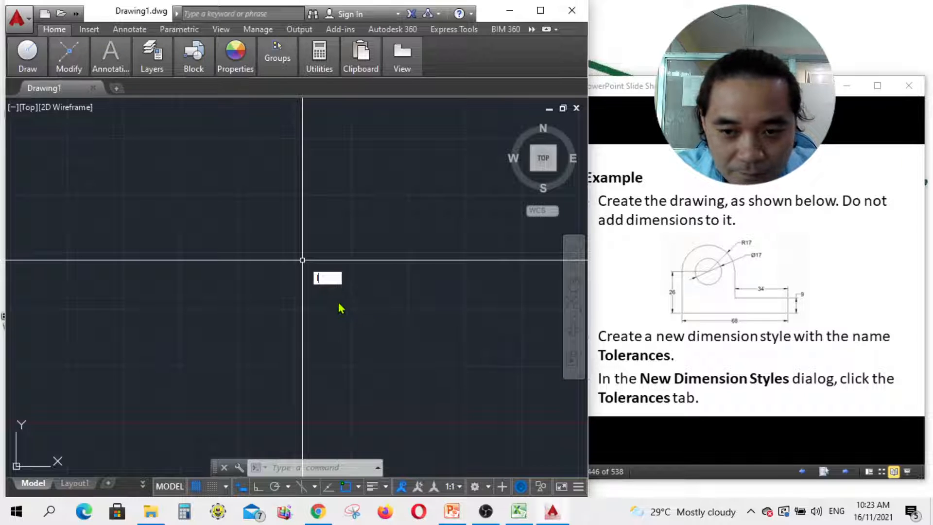
- Draw a horizontal base line 68 units long to the right with Ortho turned on
{"action": "type", "text": "l"}
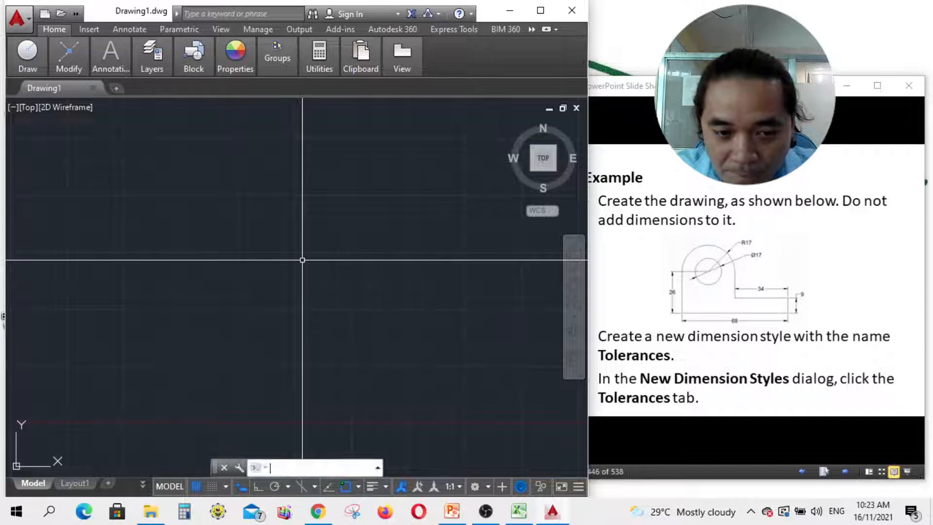
{"action": "key", "text": "Return"}
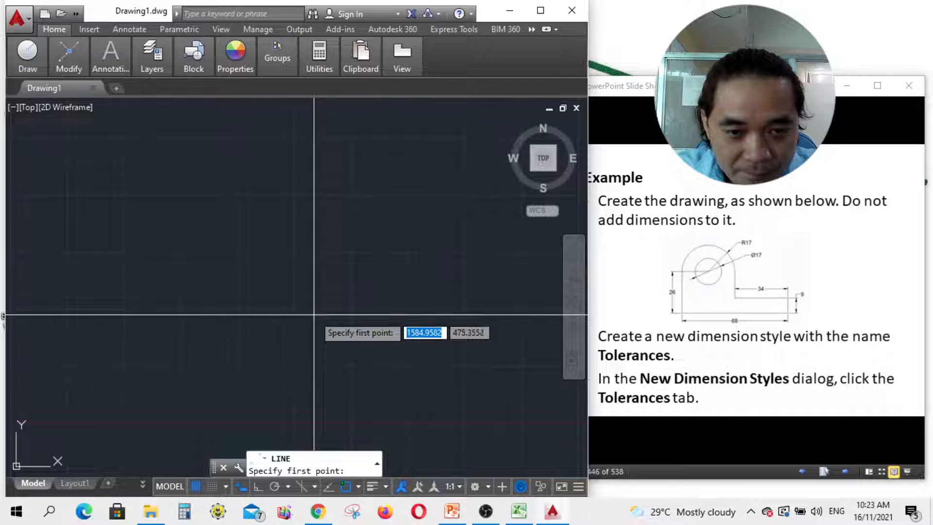
{"action": "key", "text": "Return"}
{"action": "left_click", "coordinate": [208, 313]}
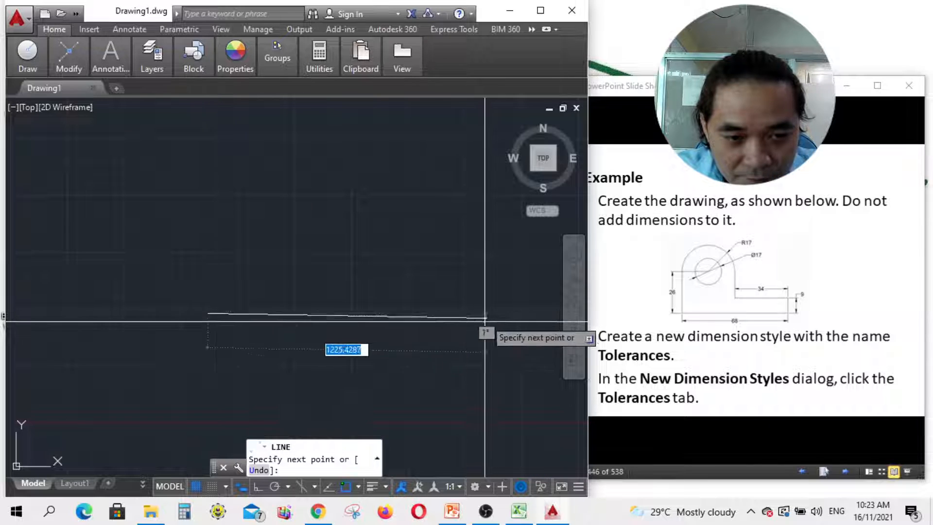
{"action": "left_click", "coordinate": [262, 491]}
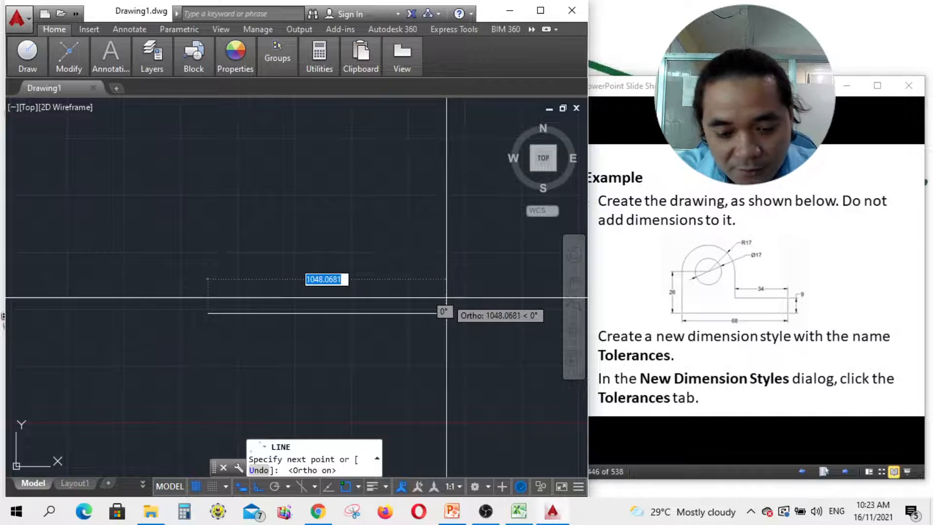
{"action": "type", "text": "68"}
{"action": "key", "text": "Return"}
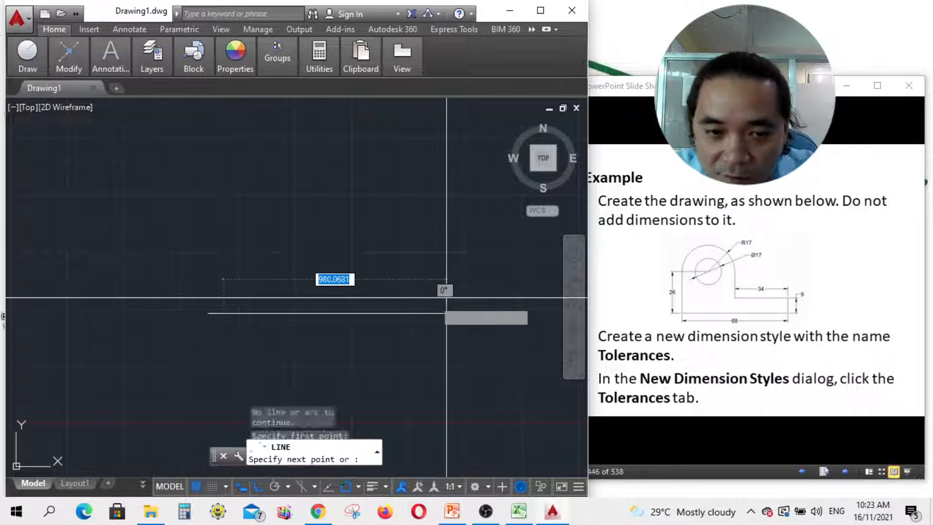
- Continue the line 9 units up from the base's right end and 34 units back to the left
{"action": "scroll", "coordinate": [292, 311], "scroll_direction": "down", "scroll_amount": 3}
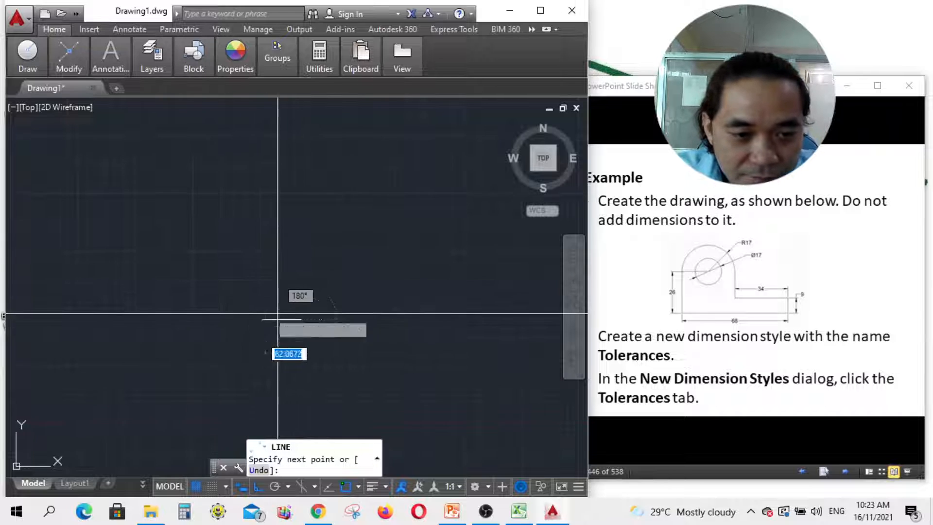
{"action": "type", "text": "9"}
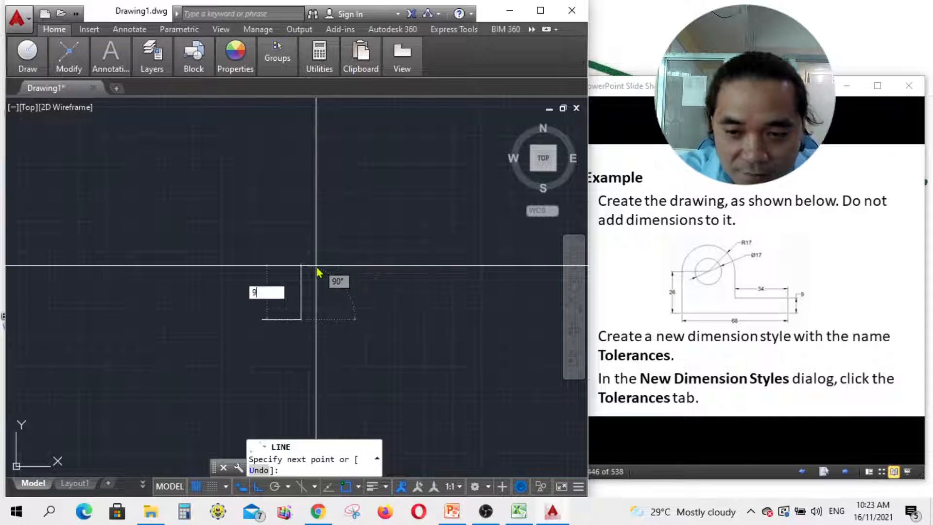
{"action": "key", "text": "Return"}
{"action": "scroll", "coordinate": [258, 301], "scroll_direction": "up", "scroll_amount": 4}
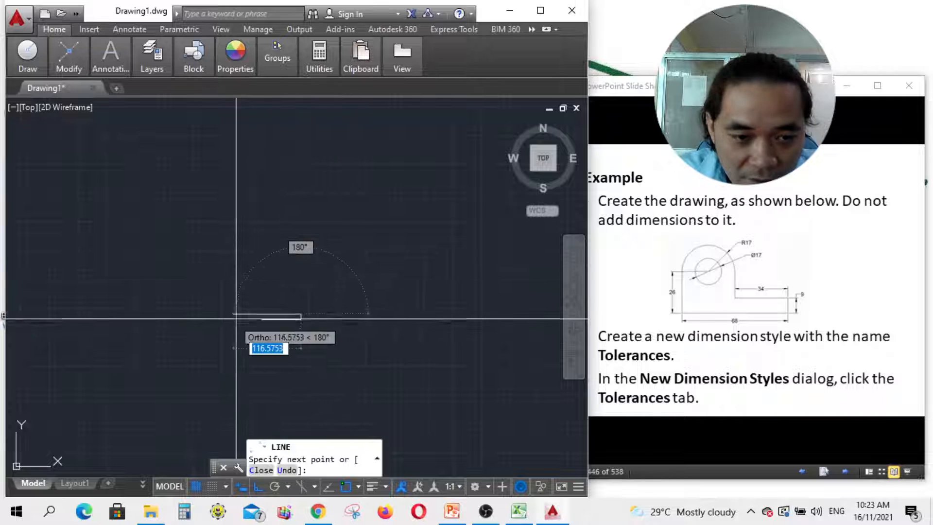
{"action": "type", "text": "34"}
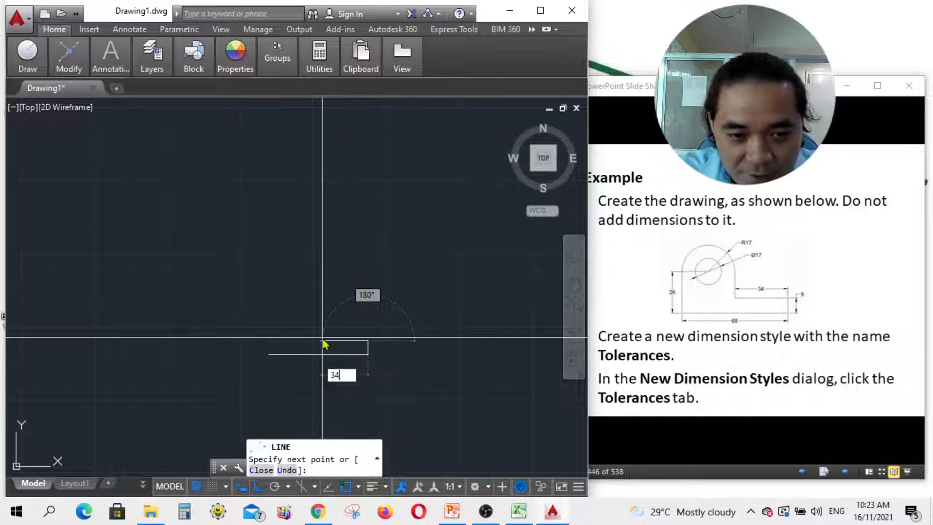
{"action": "key", "text": "Return"}
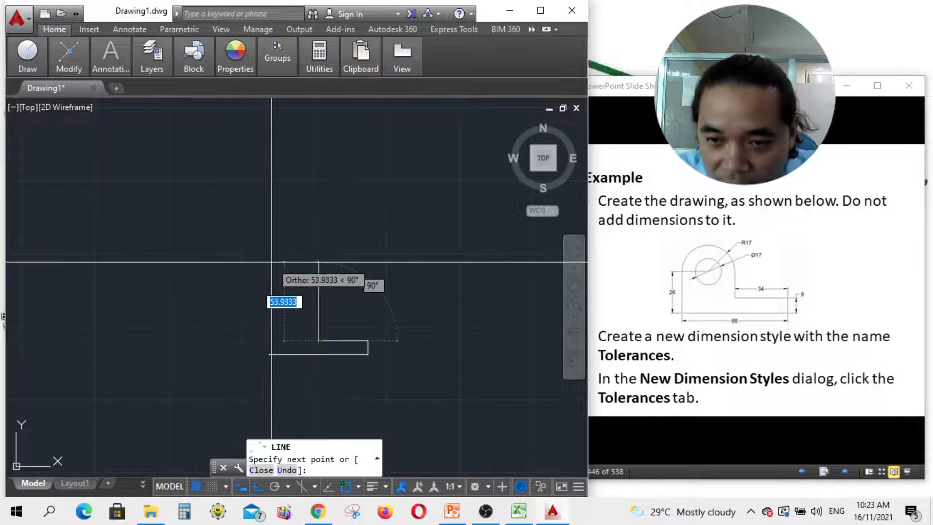
{"action": "key", "text": "Return"}
- Draw a 26-unit vertical line up from the base's left end and a horizontal line extending right past the step's inner end
{"action": "key", "text": "Return"}
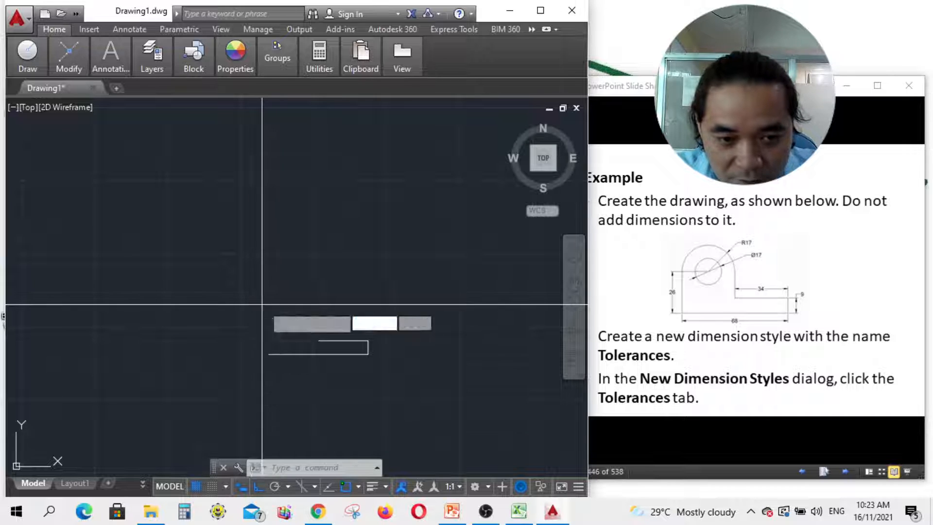
{"action": "left_click", "coordinate": [268, 355]}
{"action": "type", "text": "2"}
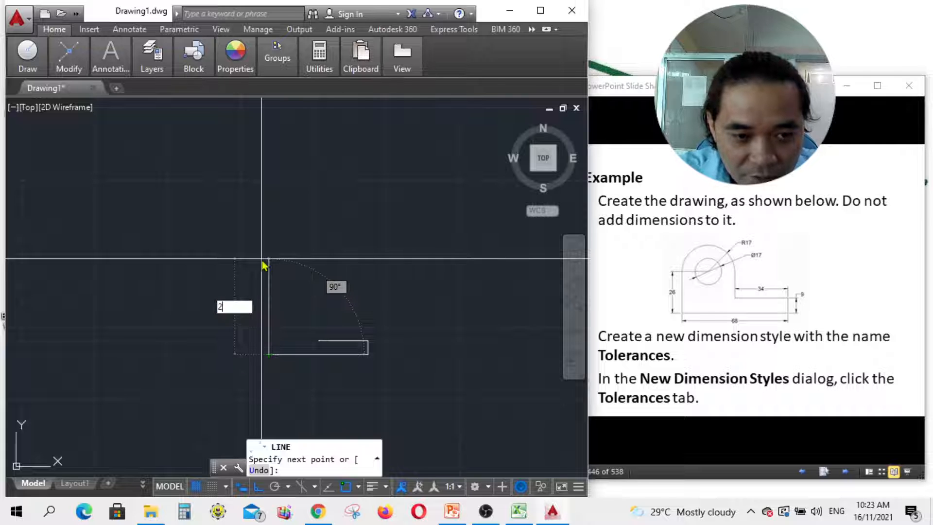
{"action": "type", "text": "6"}
{"action": "key", "text": "Return"}
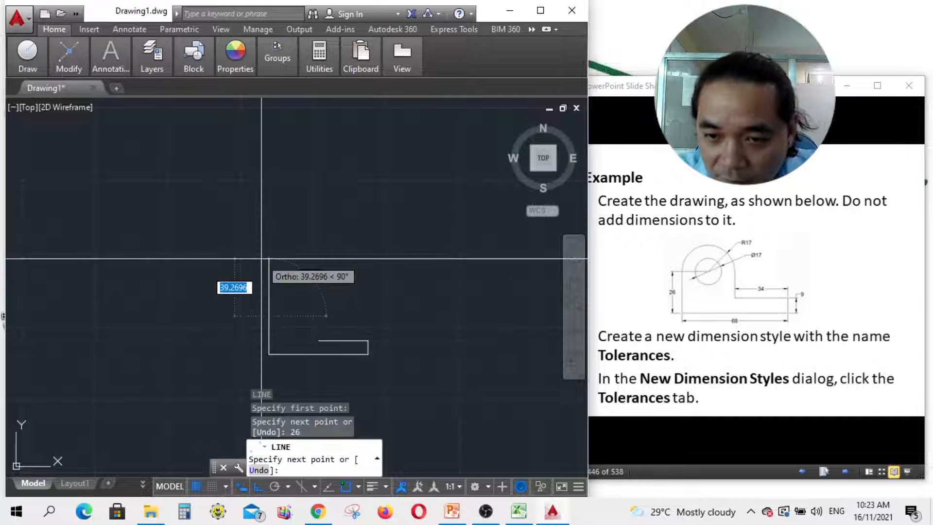
{"action": "scroll", "coordinate": [322, 315], "scroll_direction": "up", "scroll_amount": 5}
{"action": "left_click", "coordinate": [366, 311]}
{"action": "key", "text": "Escape"}
- Draw a vertical line from the inner end of the 34-unit line up to the upper horizontal line
{"action": "key", "text": "Return"}
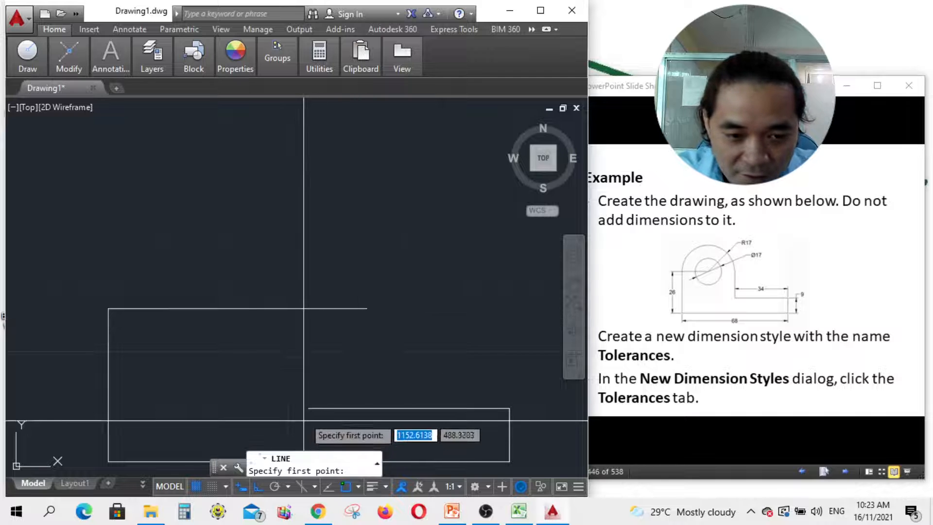
{"action": "left_click", "coordinate": [308, 408]}
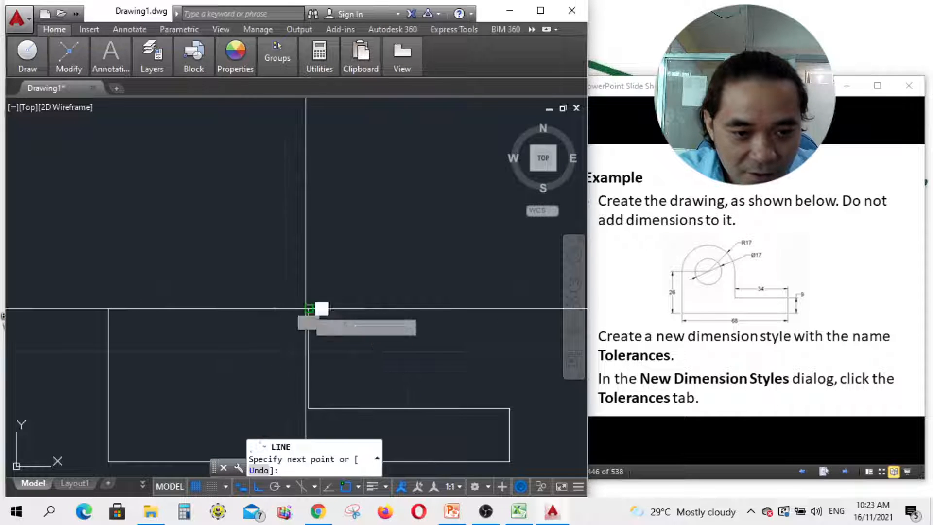
{"action": "left_click", "coordinate": [309, 308]}
{"action": "key", "text": "Escape"}
- Trim the upper horizontal line's overhang beyond the inner vertical line
{"action": "left_click", "coordinate": [343, 299]}
{"action": "left_click", "coordinate": [334, 334]}
{"action": "left_click", "coordinate": [333, 334]}
{"action": "left_click", "coordinate": [277, 323]}
{"action": "type", "text": "tr"}
{"action": "key", "text": "Return"}
{"action": "left_click", "coordinate": [353, 324]}
{"action": "left_click", "coordinate": [332, 273]}
{"action": "key", "text": "Escape"}
{"action": "left_click", "coordinate": [223, 337]}
{"action": "left_click", "coordinate": [198, 265]}
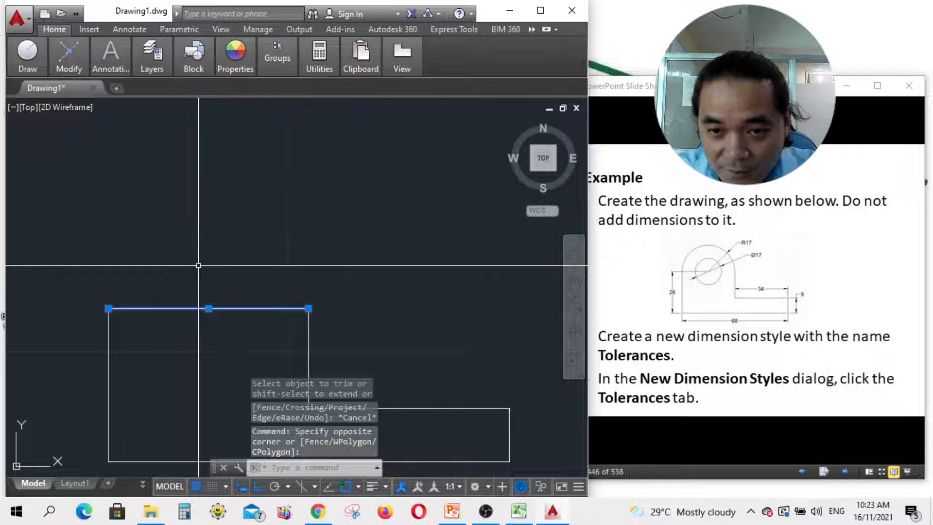
{"action": "key", "text": "Escape"}
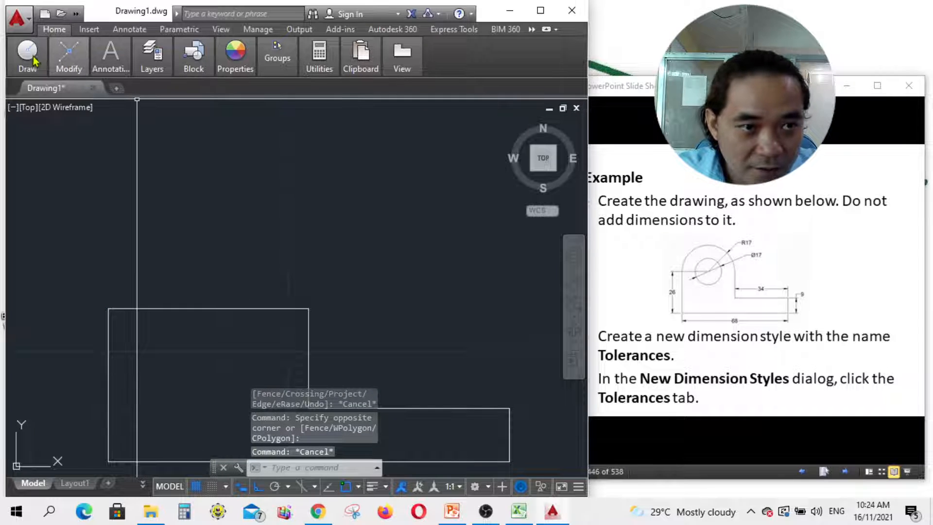
- Draw a circle of radius 17 centred on the midpoint of the upper horizontal line
{"action": "mouse_move", "coordinate": [69, 58]}
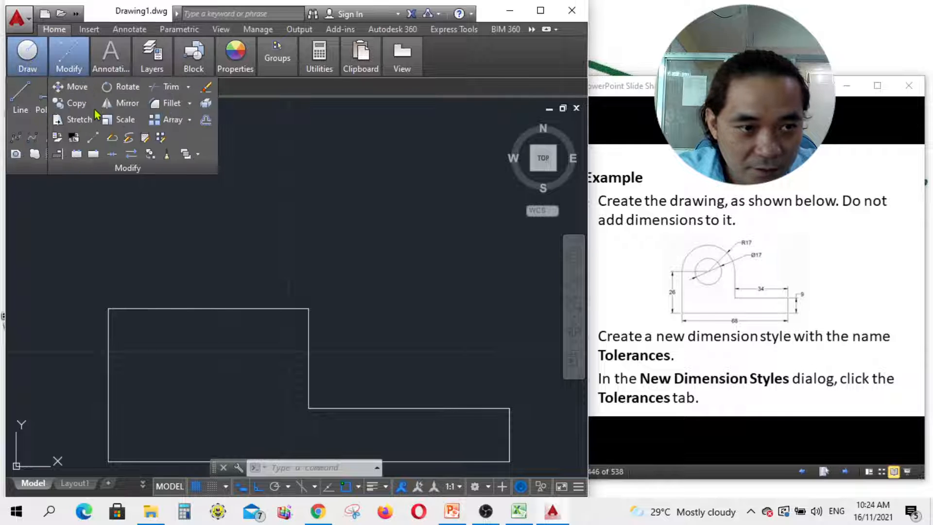
{"action": "mouse_move", "coordinate": [30, 68]}
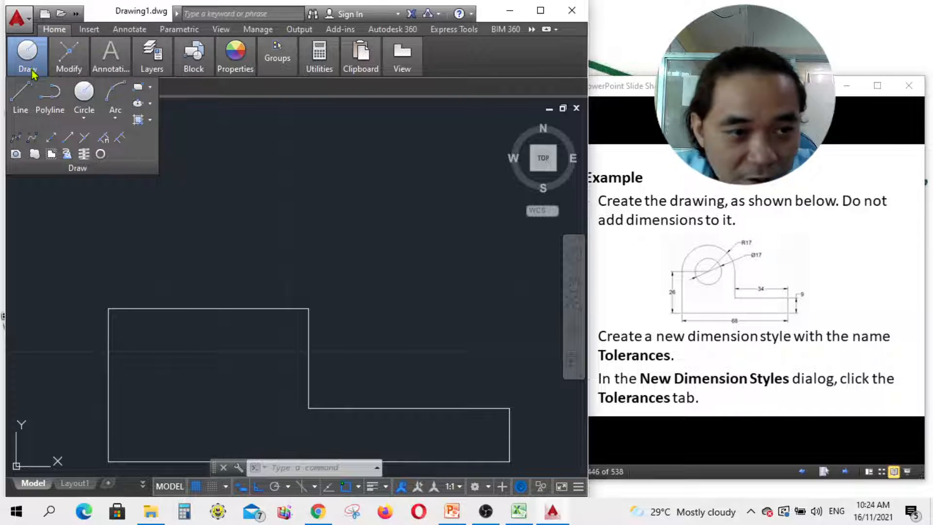
{"action": "left_click", "coordinate": [84, 118]}
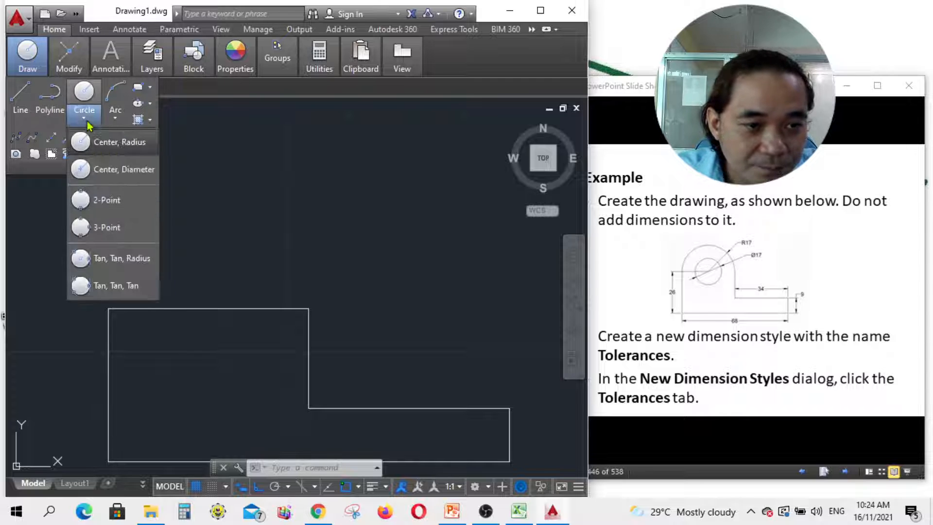
{"action": "left_click", "coordinate": [97, 147]}
{"action": "left_click", "coordinate": [209, 308]}
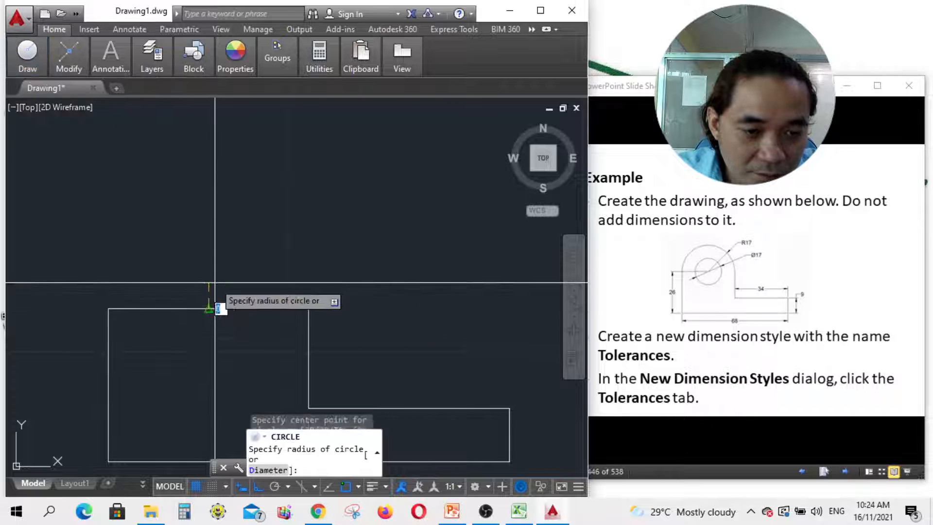
{"action": "type", "text": "17"}
{"action": "key", "text": "Return"}
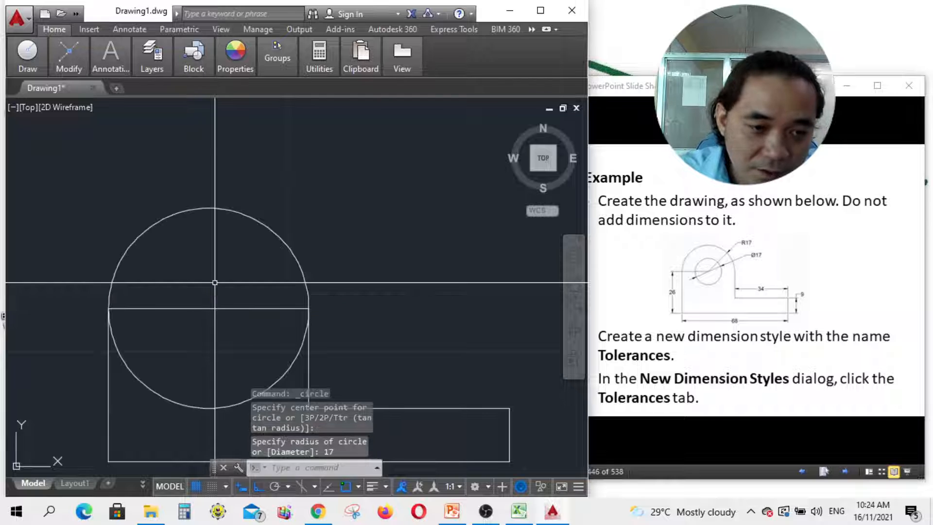
- Trim away the circle's lower half, using the circle and the two vertical lines as cutting edges
{"action": "left_click", "coordinate": [290, 366]}
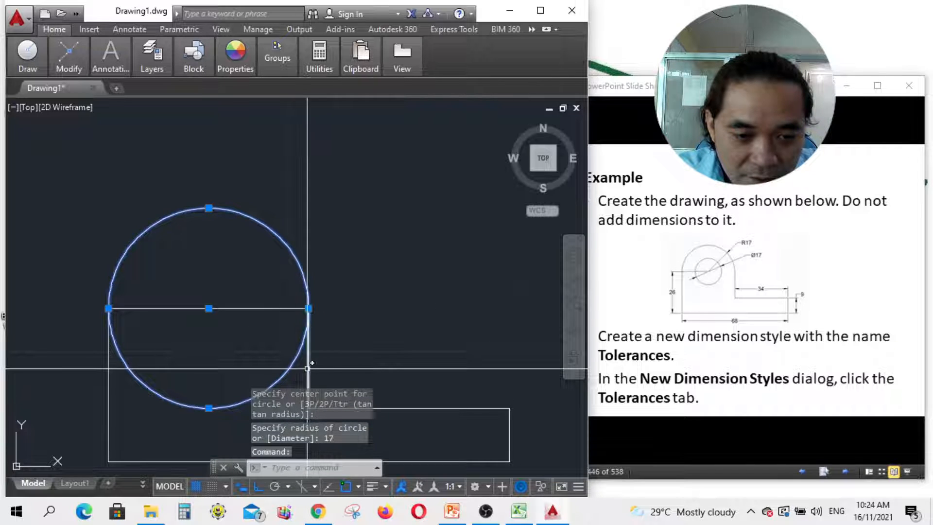
{"action": "left_click", "coordinate": [308, 368]}
{"action": "left_click", "coordinate": [107, 366]}
{"action": "type", "text": "tr"}
{"action": "key", "text": "Return"}
{"action": "left_click", "coordinate": [156, 409]}
{"action": "left_click", "coordinate": [141, 358]}
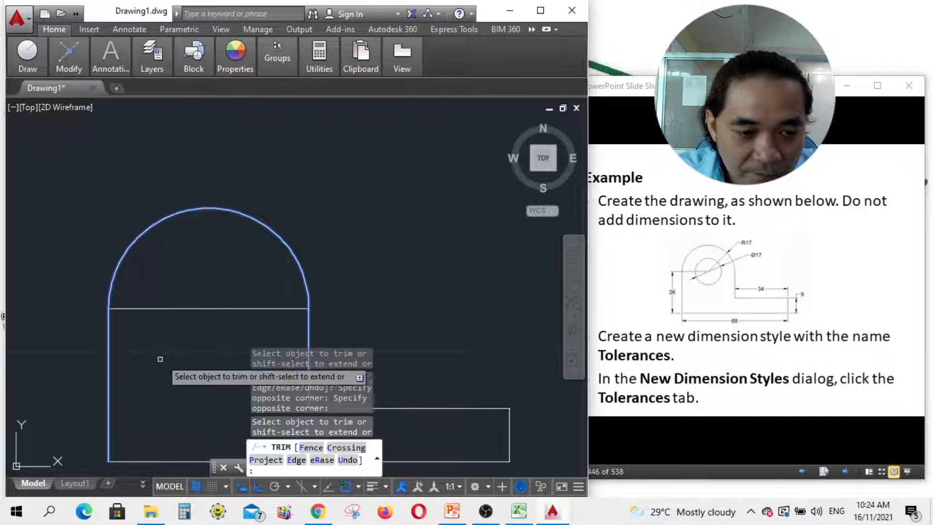
{"action": "key", "text": "Escape"}
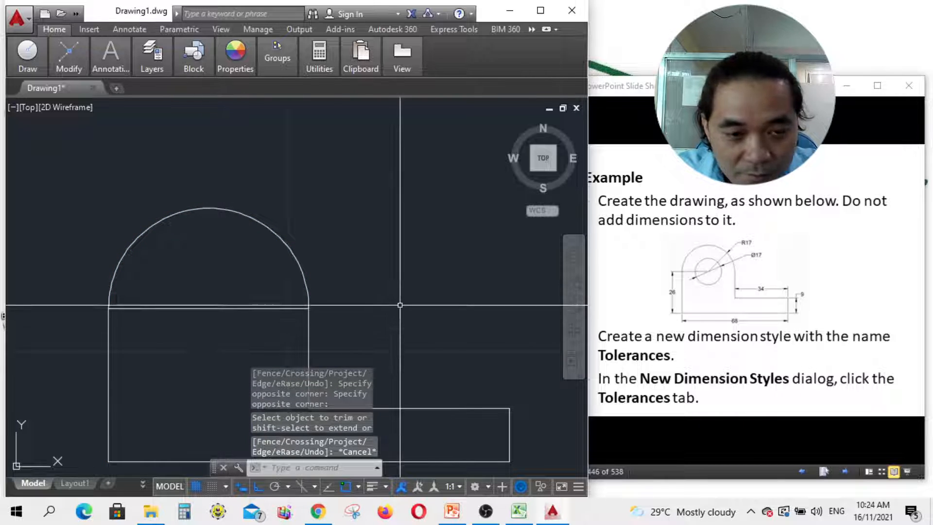
{"action": "type", "text": "c"}
{"action": "key", "text": "Return"}
{"action": "left_click", "coordinate": [386, 278]}
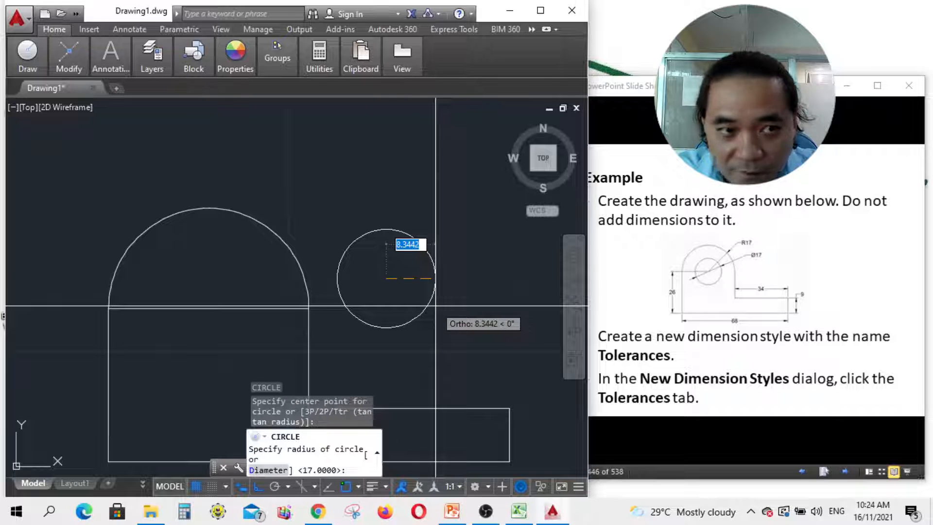
{"action": "key", "text": "Escape"}
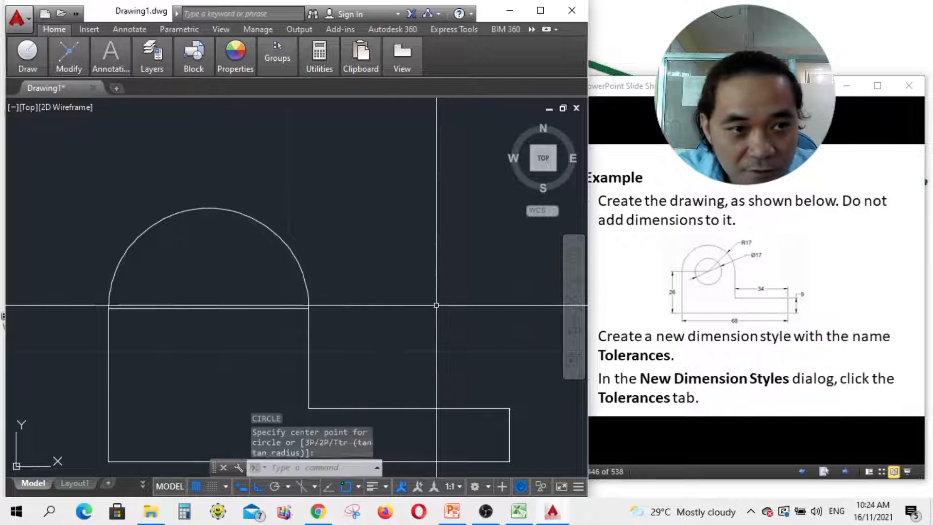
{"action": "mouse_move", "coordinate": [34, 65]}
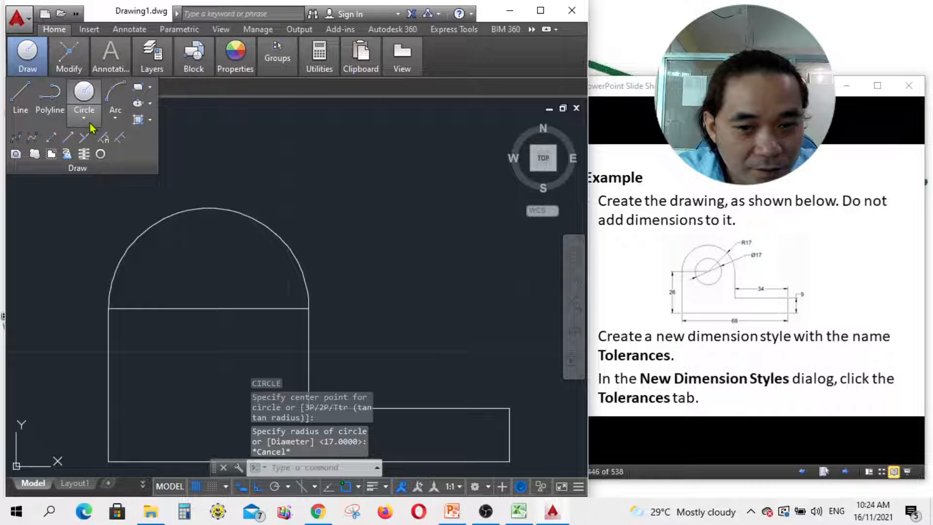
{"action": "left_click", "coordinate": [84, 119]}
{"action": "left_click", "coordinate": [111, 169]}
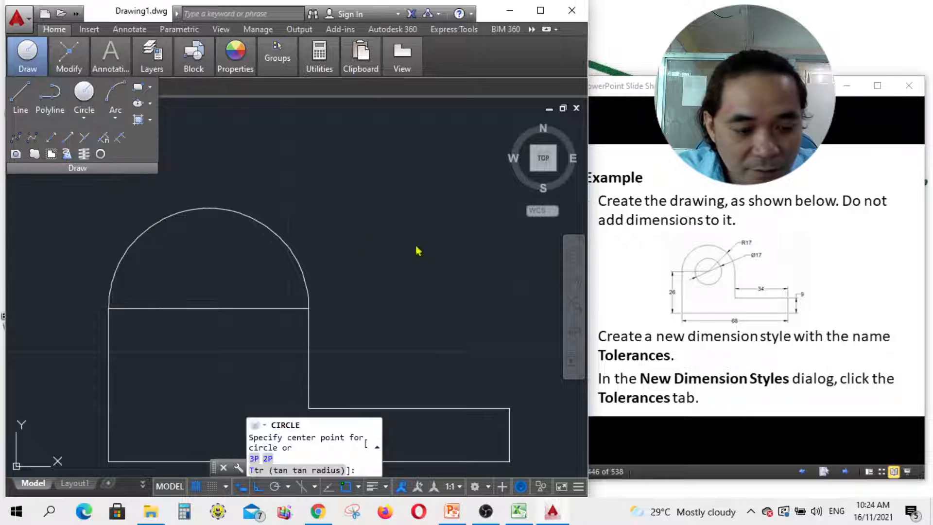
{"action": "type", "text": "c"}
{"action": "key", "text": "Return"}
{"action": "key", "text": "Escape"}
{"action": "key", "text": "Return"}
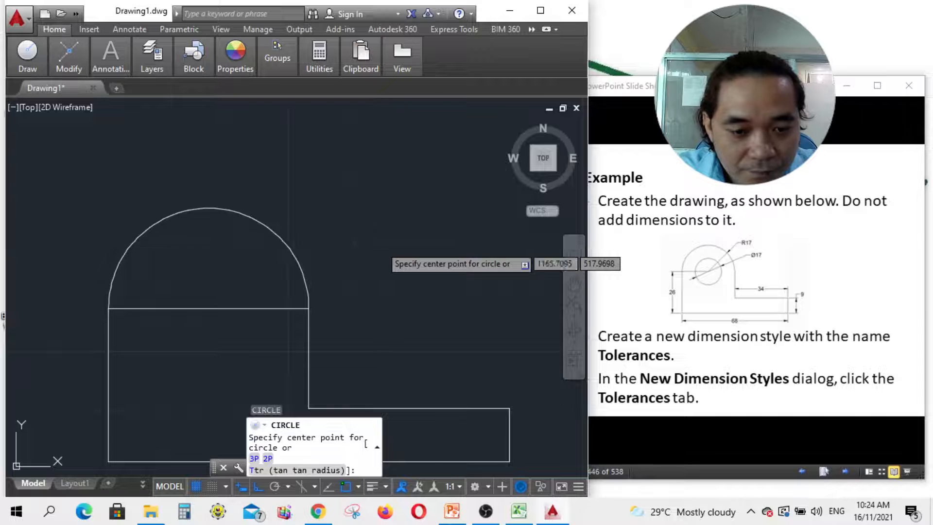
{"action": "key", "text": "Escape"}
- Draw a circle of diameter 17 in the empty space to the right of the arc
{"action": "mouse_move", "coordinate": [27, 56]}
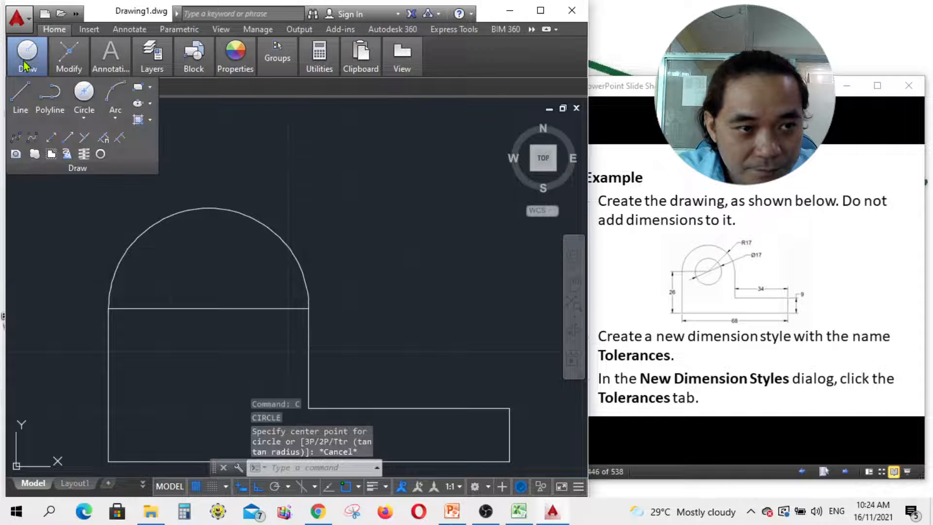
{"action": "left_click", "coordinate": [84, 118]}
{"action": "left_click", "coordinate": [112, 167]}
{"action": "left_click", "coordinate": [365, 251]}
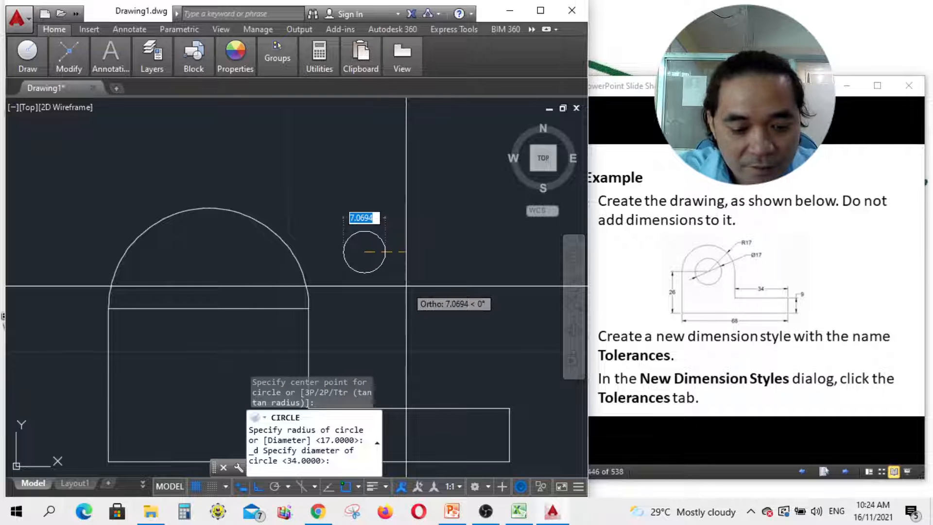
{"action": "type", "text": "17"}
{"action": "key", "text": "Return"}
- Move the 17 mm diameter circle by its centre onto the midpoint of the horizontal line beneath the arc
{"action": "left_click", "coordinate": [454, 317]}
{"action": "left_click", "coordinate": [404, 221]}
{"action": "type", "text": "M"}
{"action": "key", "text": "Return"}
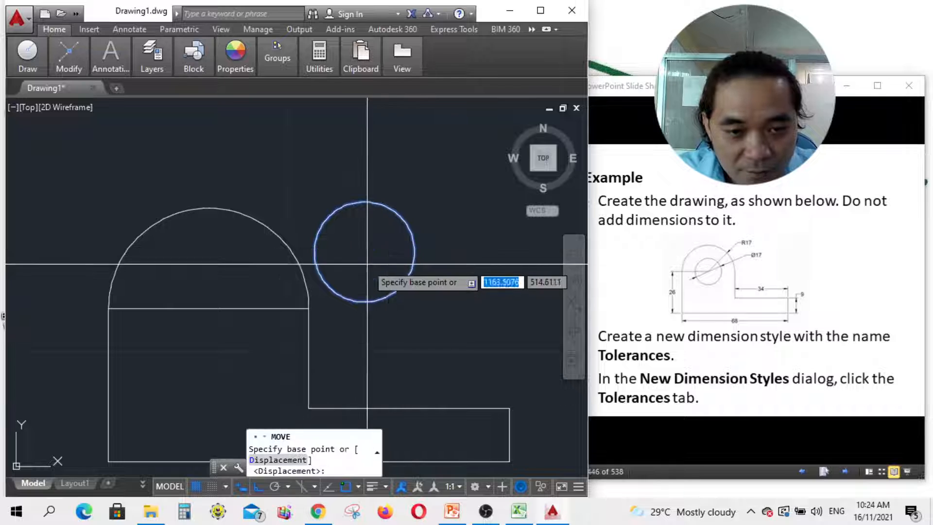
{"action": "scroll", "coordinate": [366, 255], "scroll_direction": "down", "scroll_amount": 4}
{"action": "scroll", "coordinate": [366, 260], "scroll_direction": "up", "scroll_amount": 2}
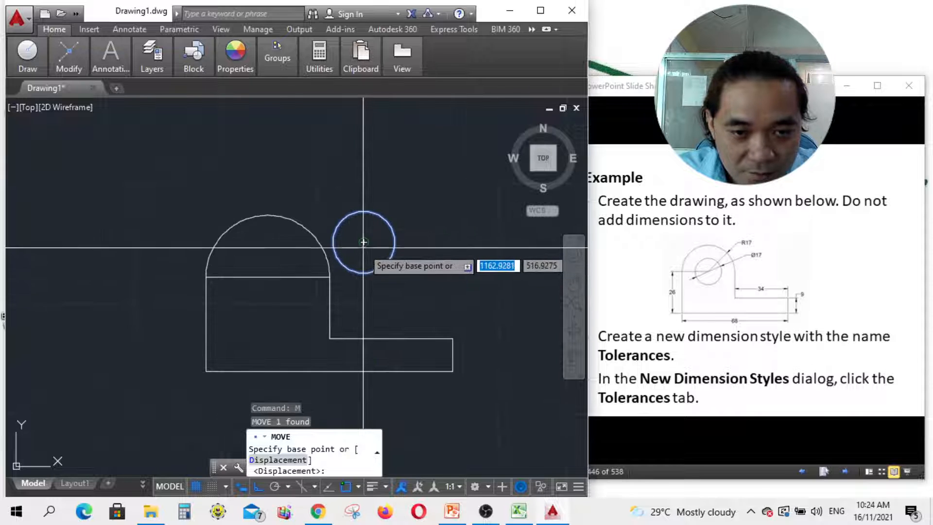
{"action": "left_click", "coordinate": [364, 242]}
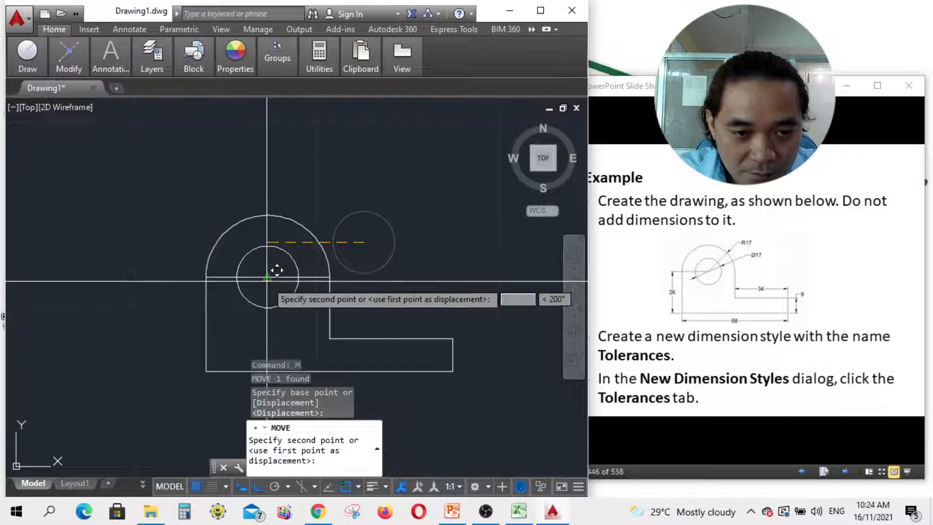
{"action": "left_click", "coordinate": [268, 278]}
- Erase the horizontal line that runs through the circle between the two ends of the arc
{"action": "left_click", "coordinate": [317, 285]}
{"action": "left_click", "coordinate": [308, 260]}
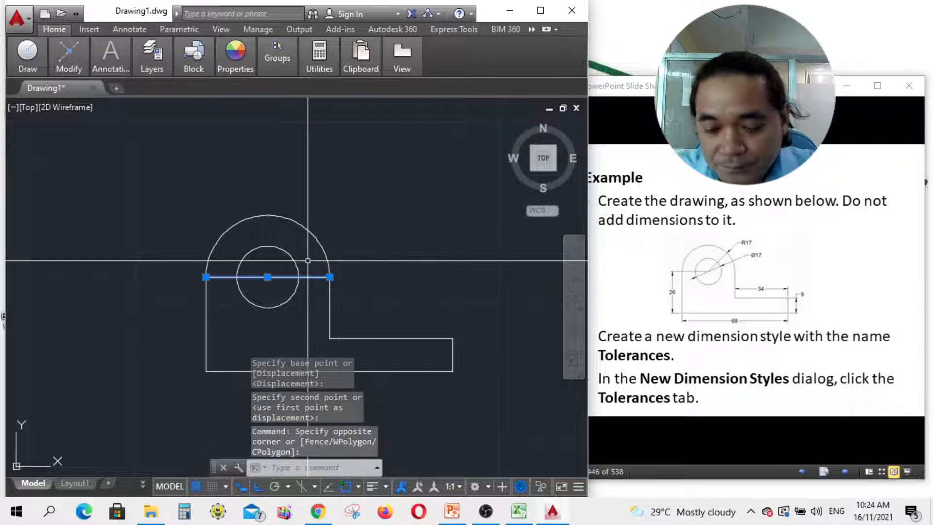
{"action": "key", "text": "Escape"}
{"action": "left_click", "coordinate": [312, 277]}
{"action": "type", "text": "e"}
{"action": "key", "text": "Return"}
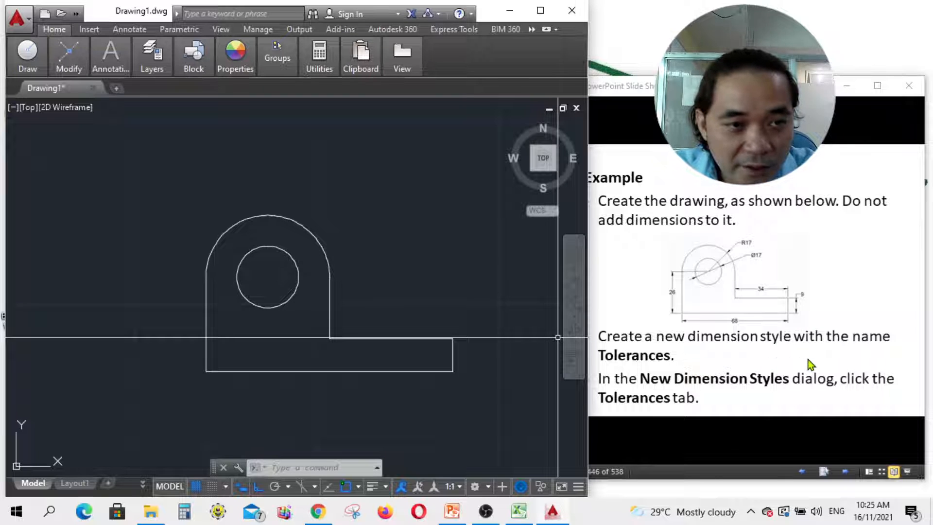
- Create a new dimension style named Tolerances, starting from the Standard style, and continue to its settings
{"action": "left_click", "coordinate": [106, 64]}
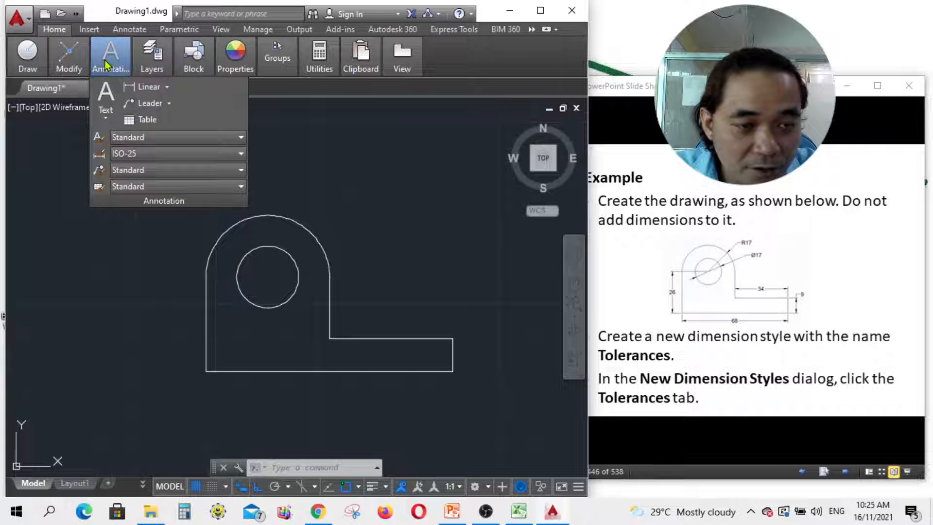
{"action": "left_click", "coordinate": [100, 155]}
{"action": "left_click", "coordinate": [100, 156]}
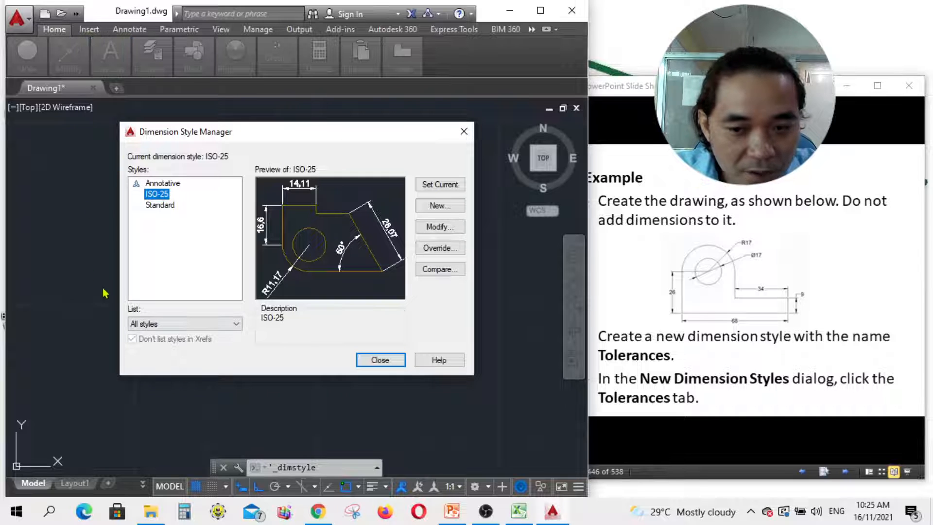
{"action": "left_click", "coordinate": [161, 208]}
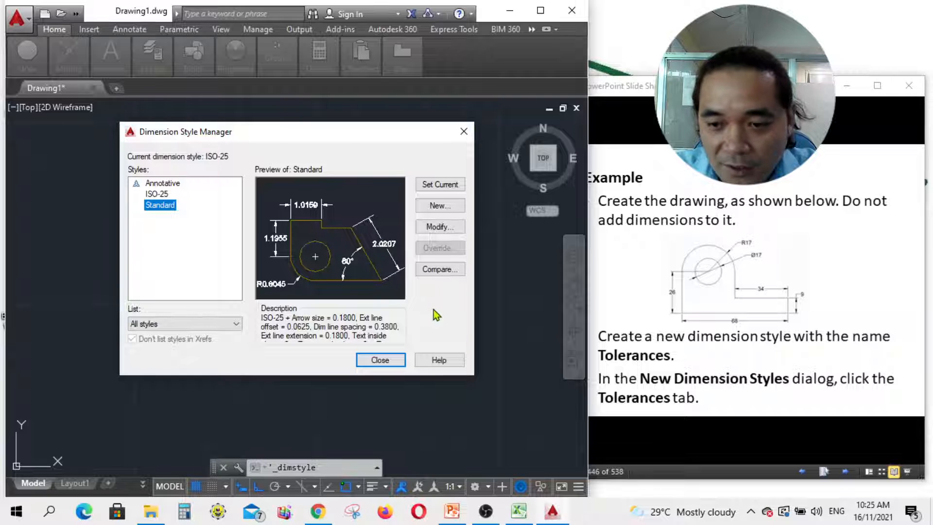
{"action": "left_click", "coordinate": [432, 209]}
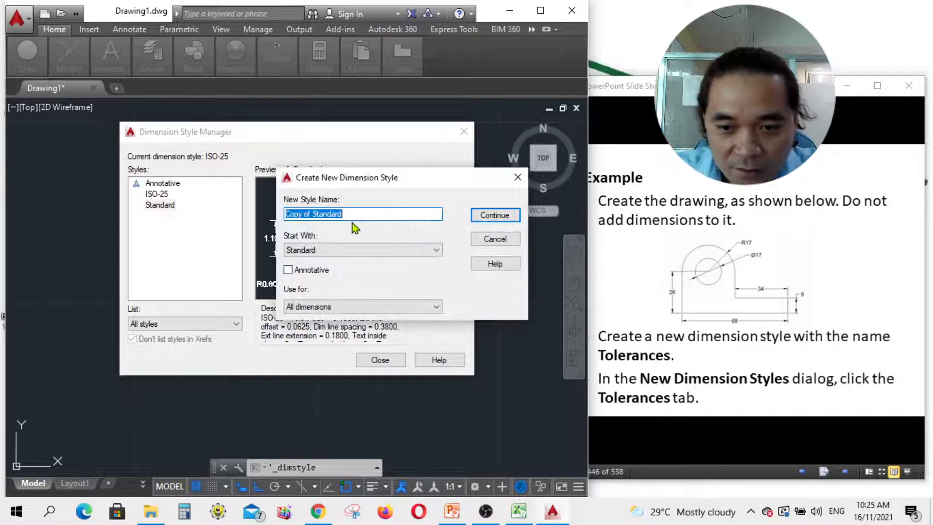
{"action": "type", "text": "Tolerances"}
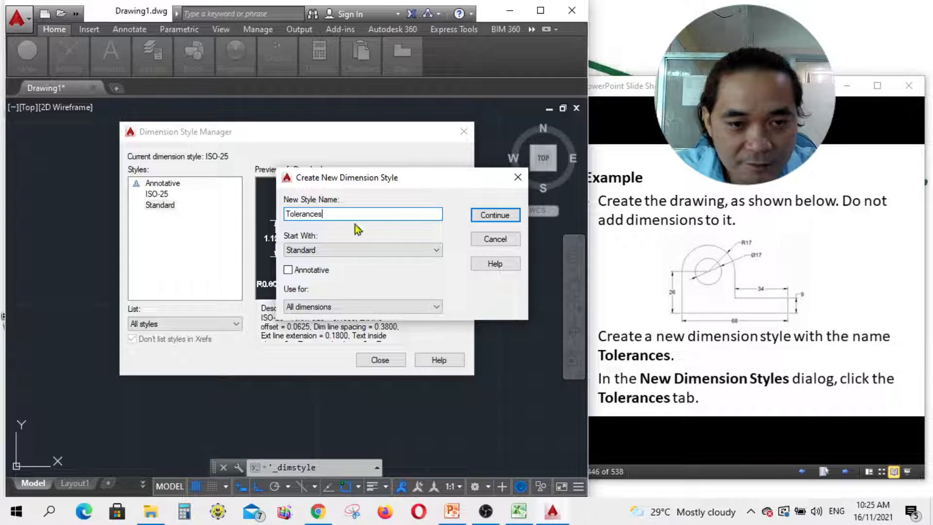
{"action": "left_click", "coordinate": [486, 217]}
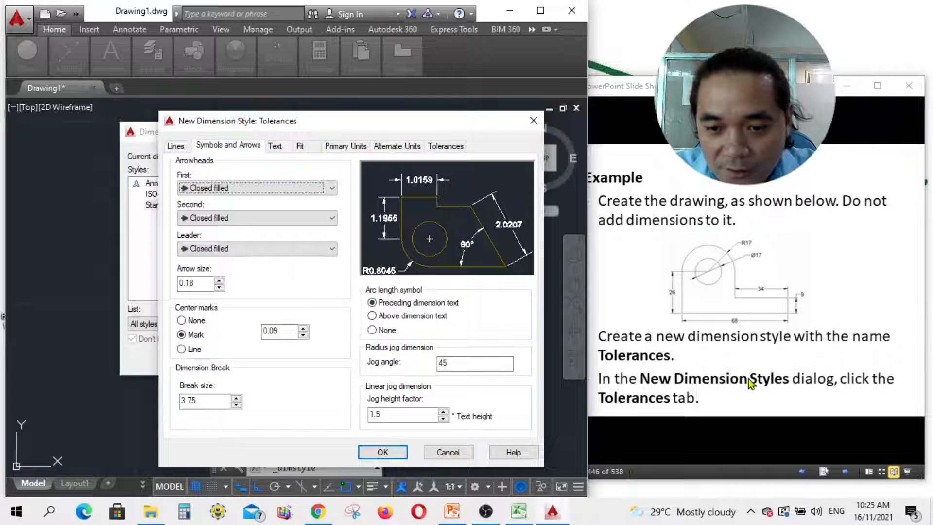
- Advance the PowerPoint instructions by one slide, then set the style's tolerance method to Deviation with precision 0.00
{"action": "left_click", "coordinate": [751, 333]}
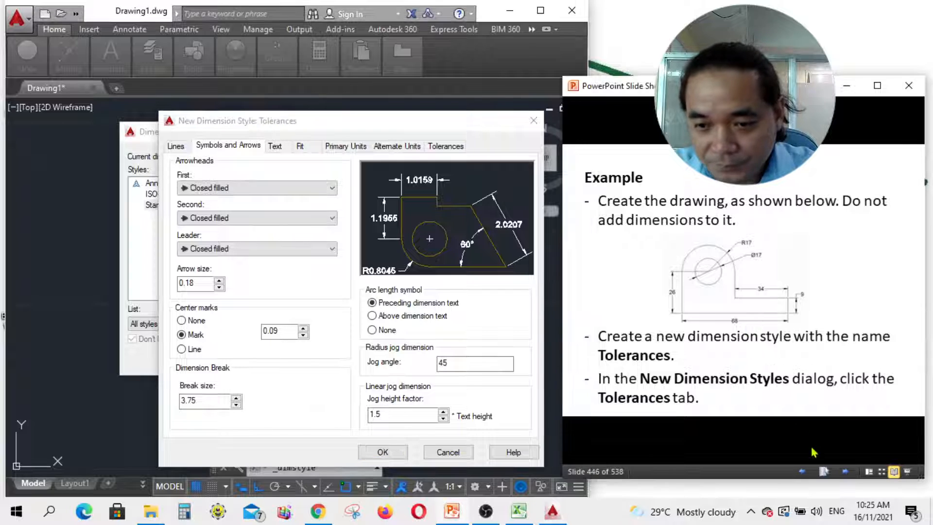
{"action": "left_click", "coordinate": [846, 471]}
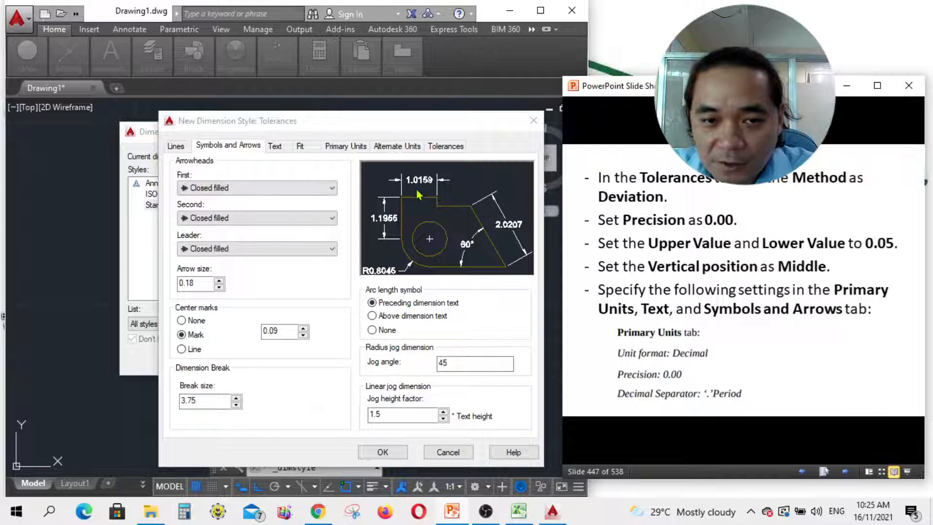
{"action": "left_click", "coordinate": [452, 147]}
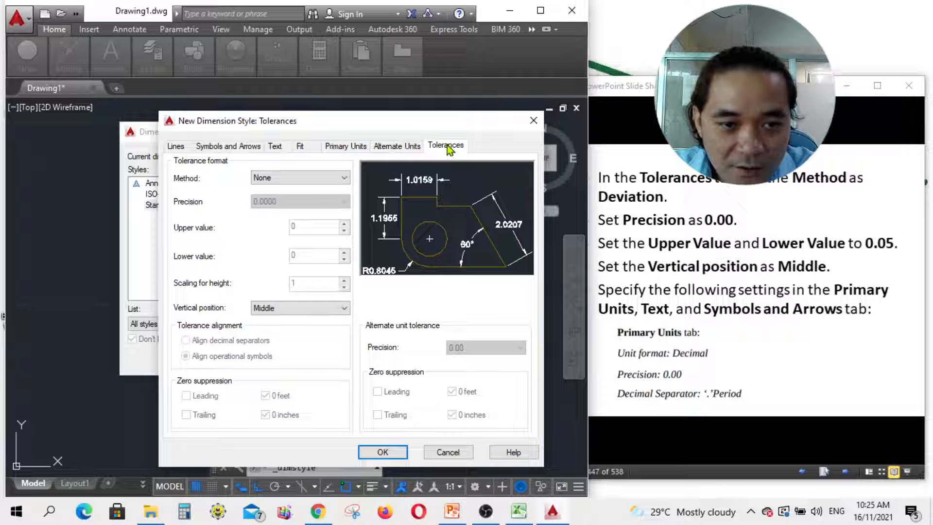
{"action": "left_click", "coordinate": [313, 178]}
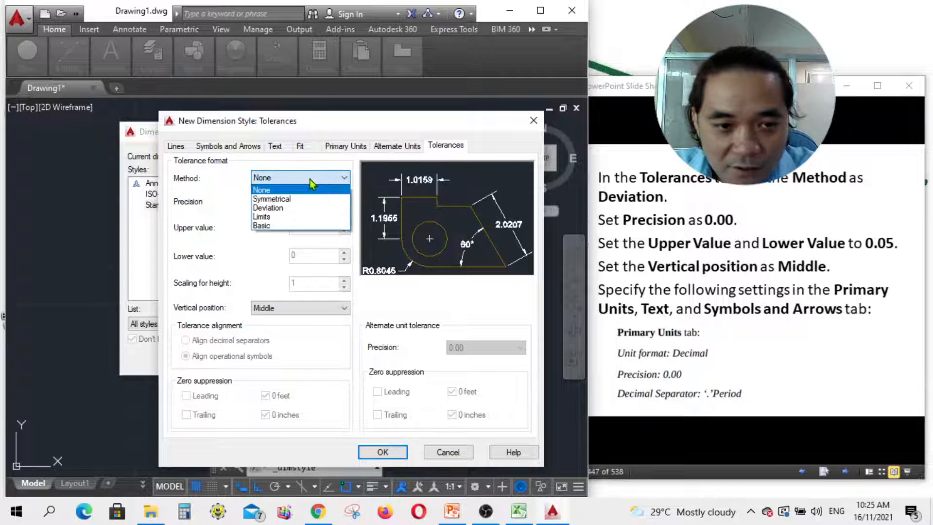
{"action": "left_click", "coordinate": [291, 209]}
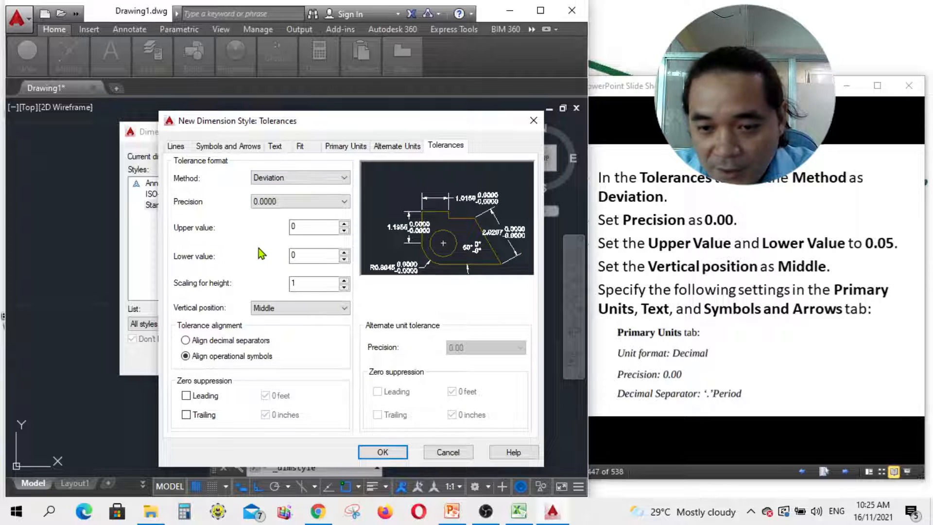
{"action": "left_click", "coordinate": [285, 200]}
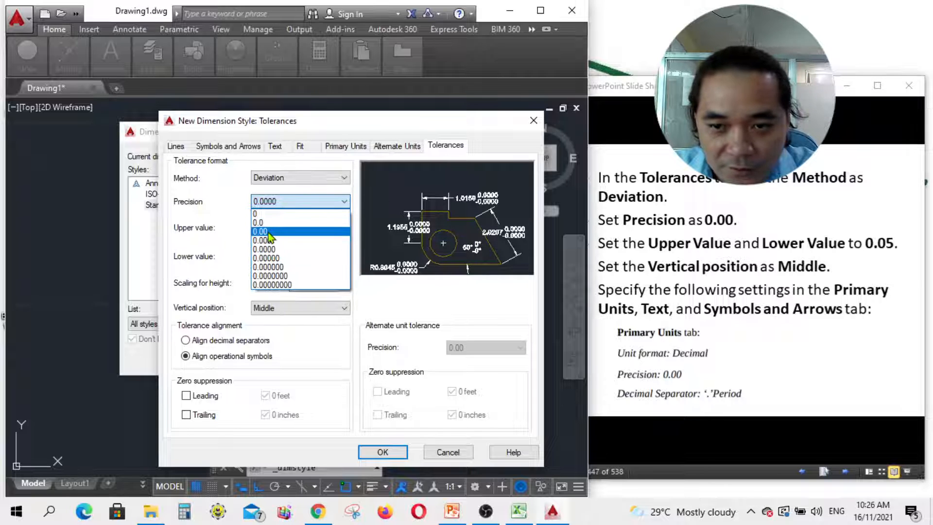
{"action": "left_click", "coordinate": [263, 232]}
- Set the tolerance upper and lower values to 0.05 and the vertical position to Middle
{"action": "left_click", "coordinate": [305, 227]}
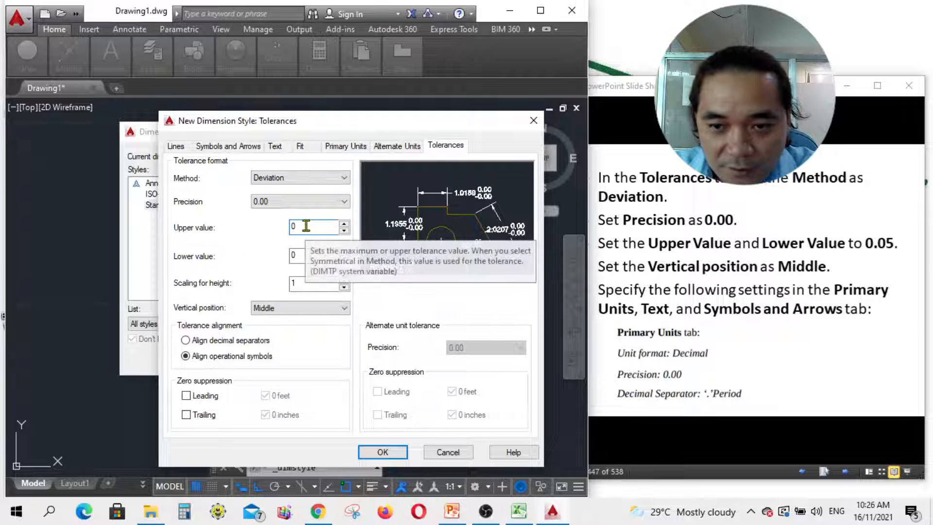
{"action": "type", "text": ".05"}
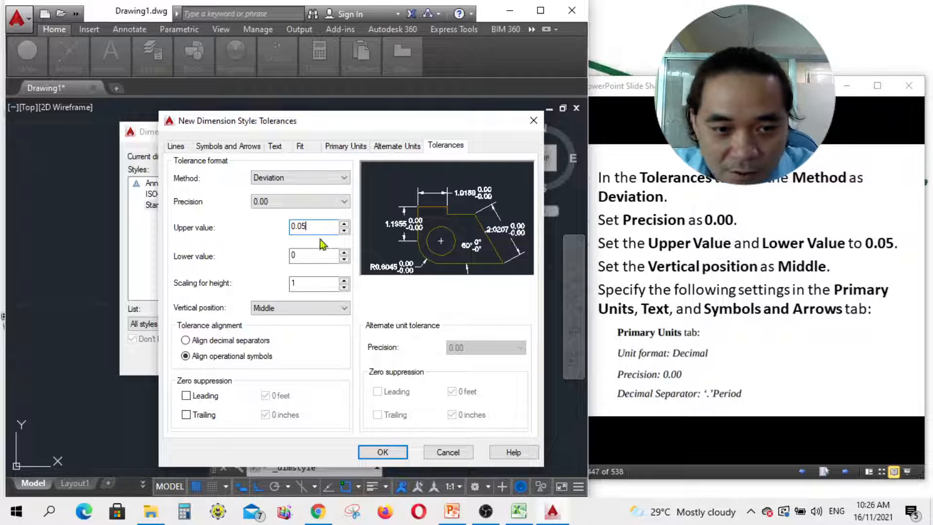
{"action": "left_click", "coordinate": [311, 253]}
{"action": "type", "text": ".05"}
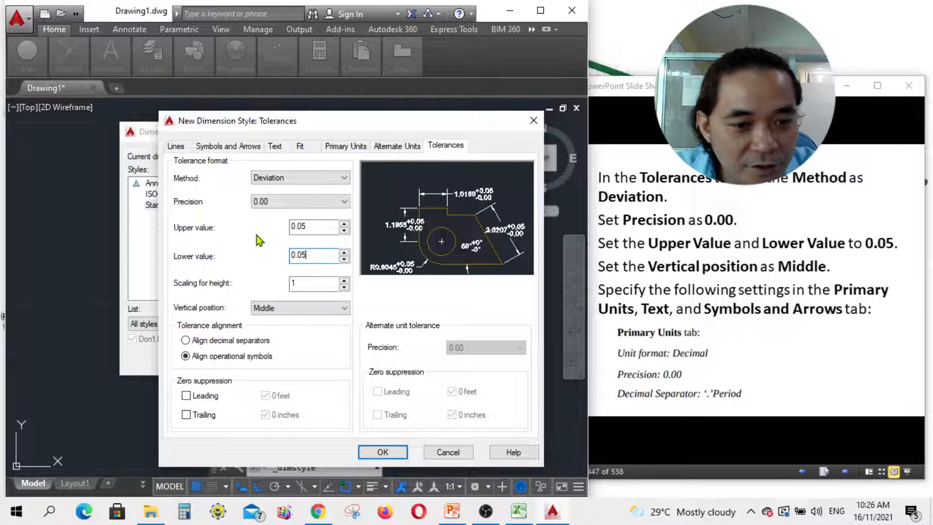
{"action": "left_click", "coordinate": [288, 308]}
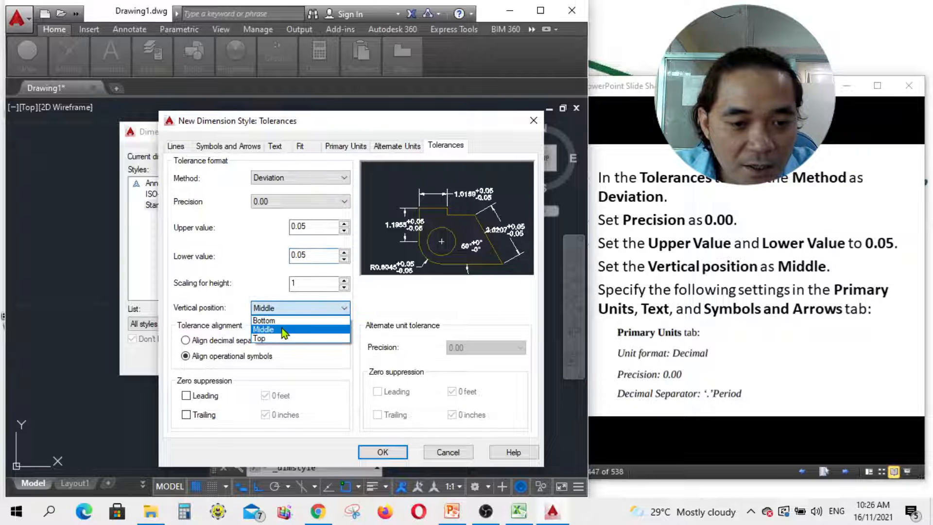
{"action": "left_click", "coordinate": [284, 329]}
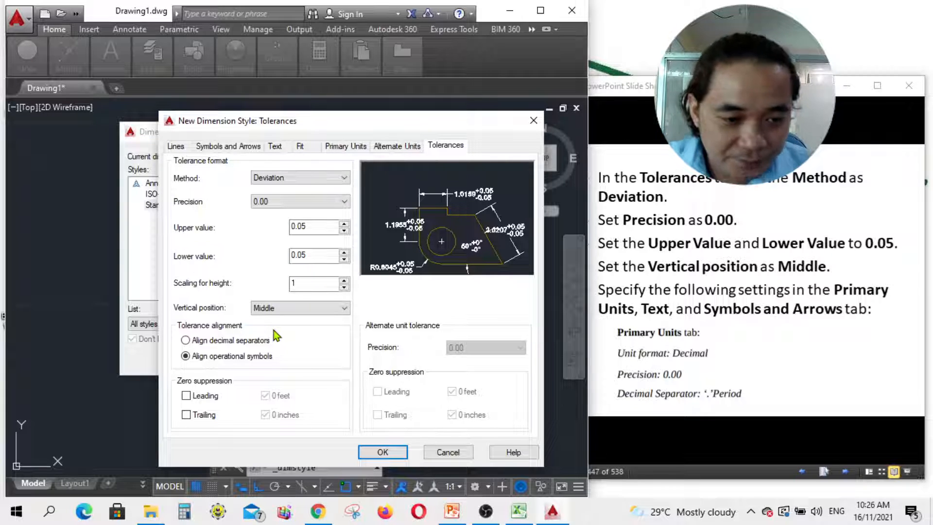
{"action": "left_click", "coordinate": [286, 313]}
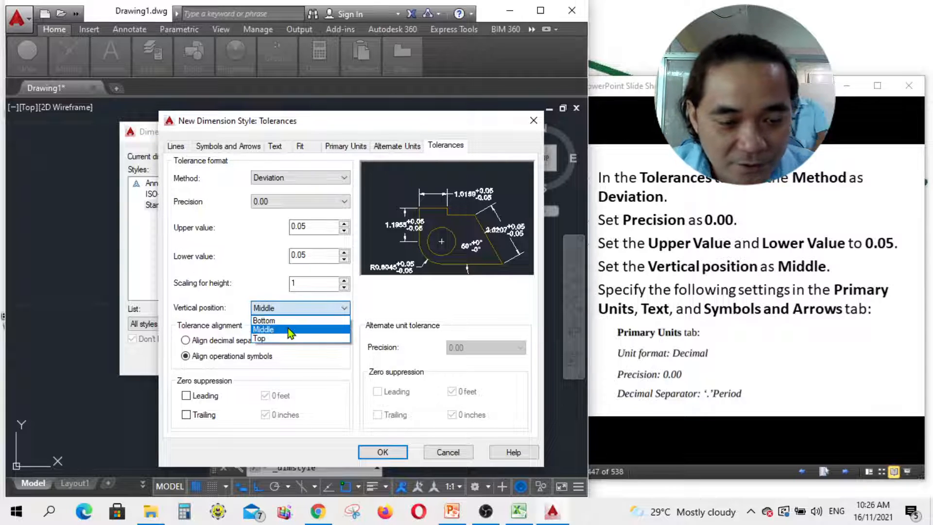
{"action": "left_click", "coordinate": [290, 327]}
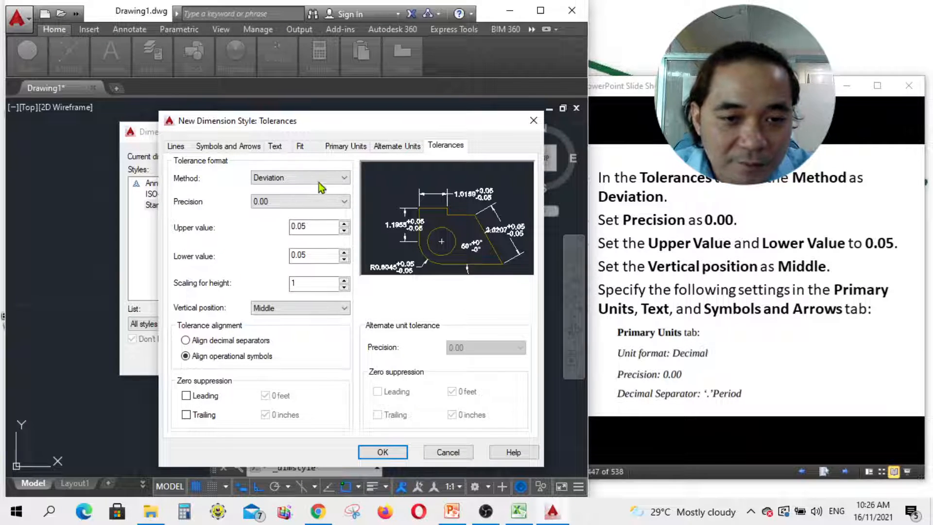
- Set the style's primary linear units to Decimal format with precision 0.00
{"action": "left_click", "coordinate": [346, 144]}
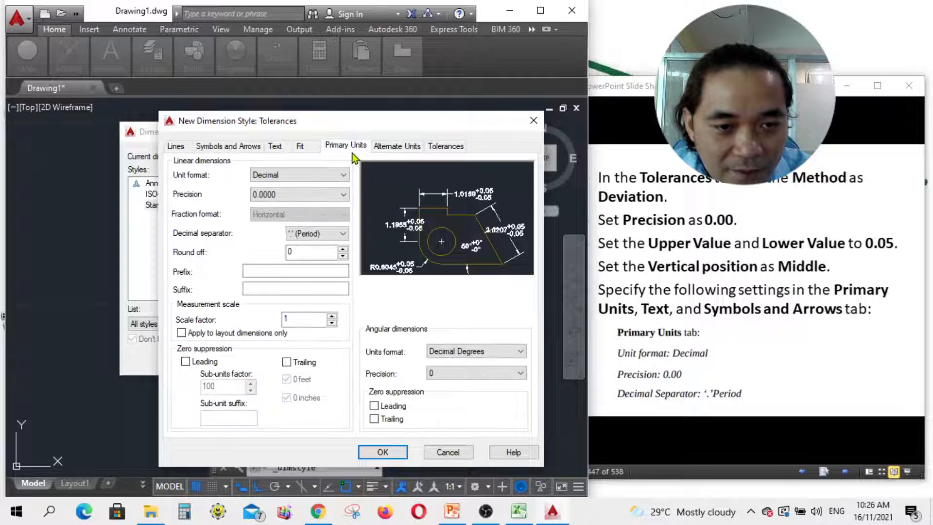
{"action": "left_click", "coordinate": [296, 176]}
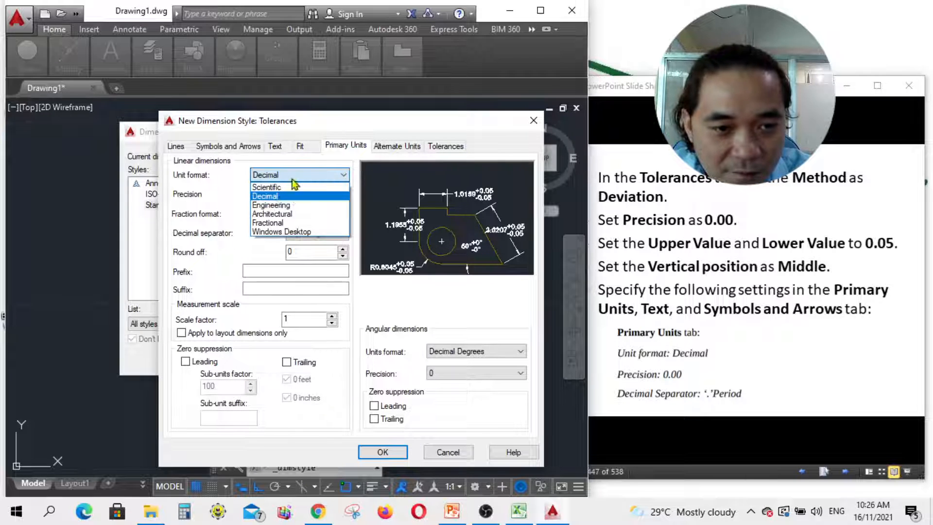
{"action": "left_click", "coordinate": [281, 196]}
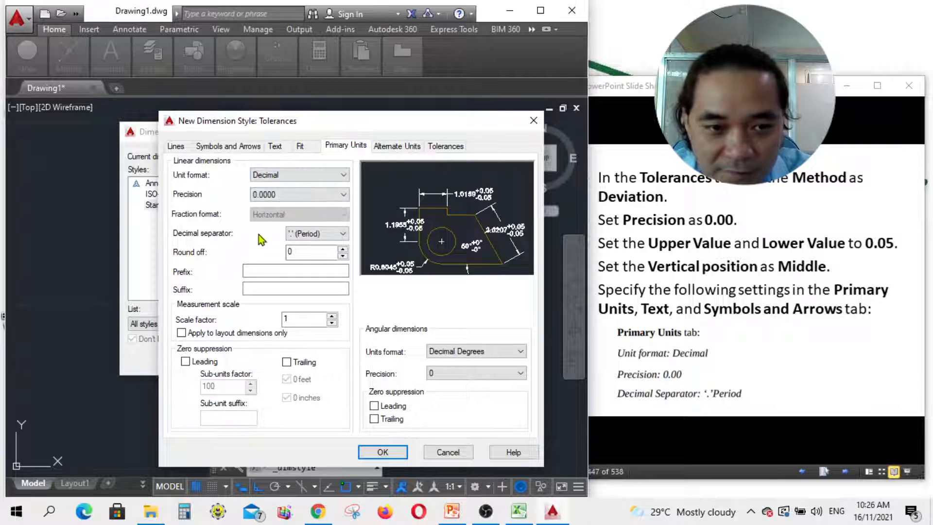
{"action": "left_click", "coordinate": [275, 195]}
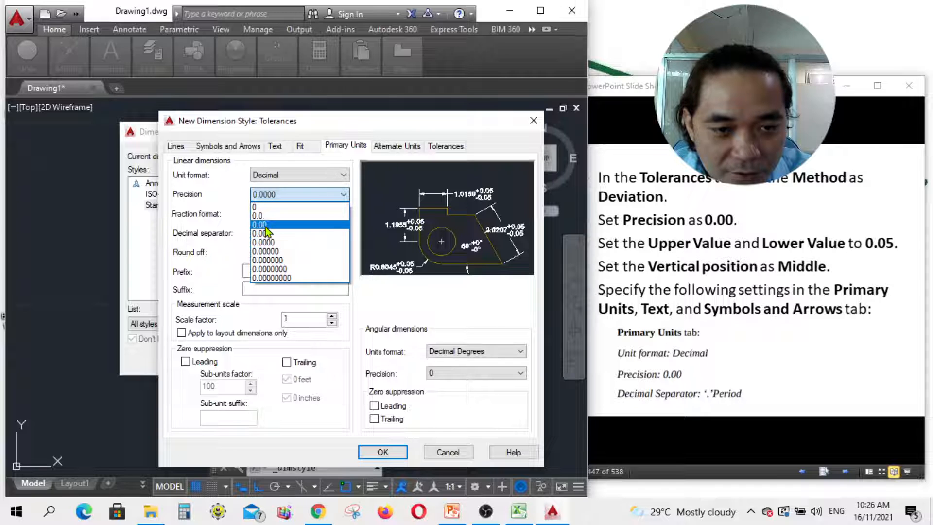
{"action": "left_click", "coordinate": [266, 226]}
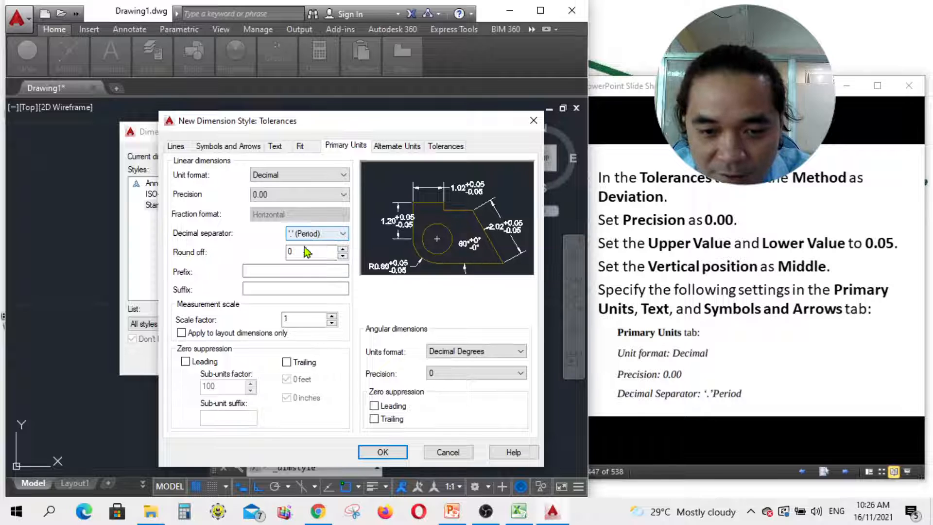
- Advance the PowerPoint instructions by one slide, then set the style's dimension text height to 2.5
{"action": "left_click", "coordinate": [811, 400]}
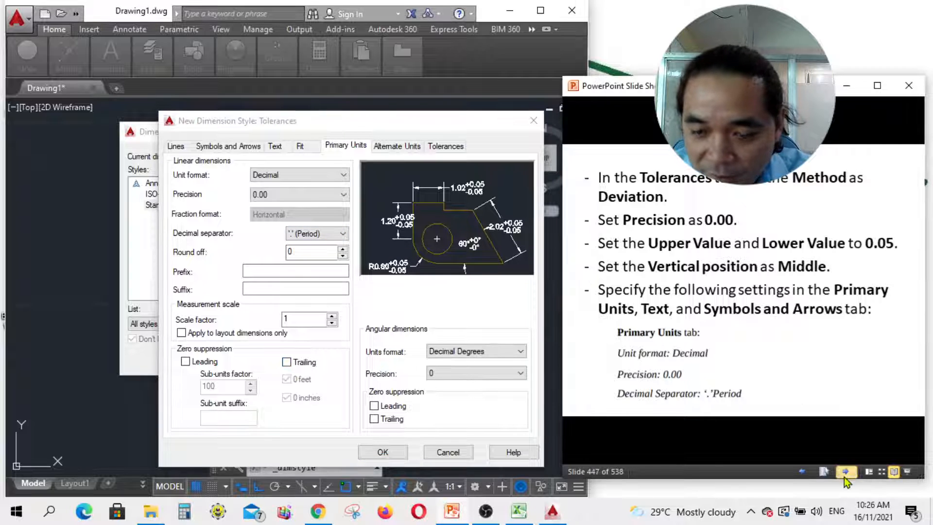
{"action": "left_click", "coordinate": [845, 474]}
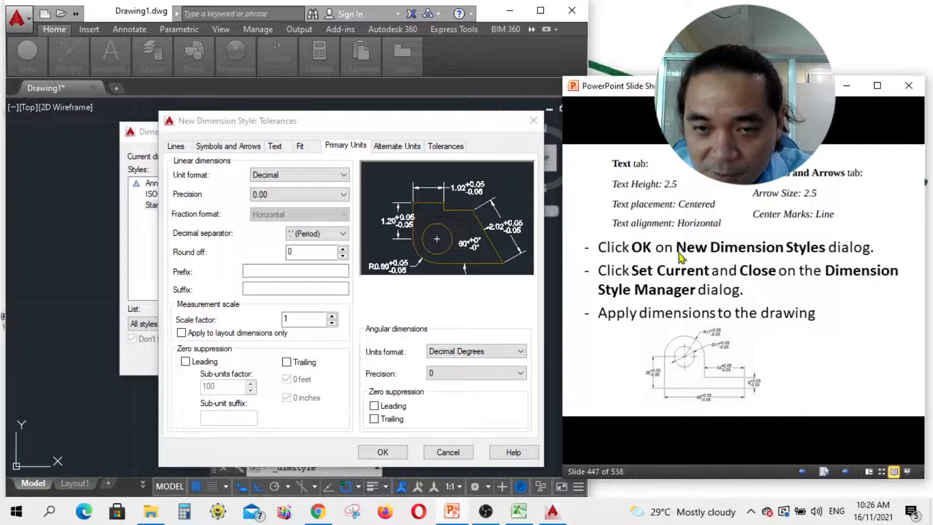
{"action": "left_click", "coordinate": [275, 146]}
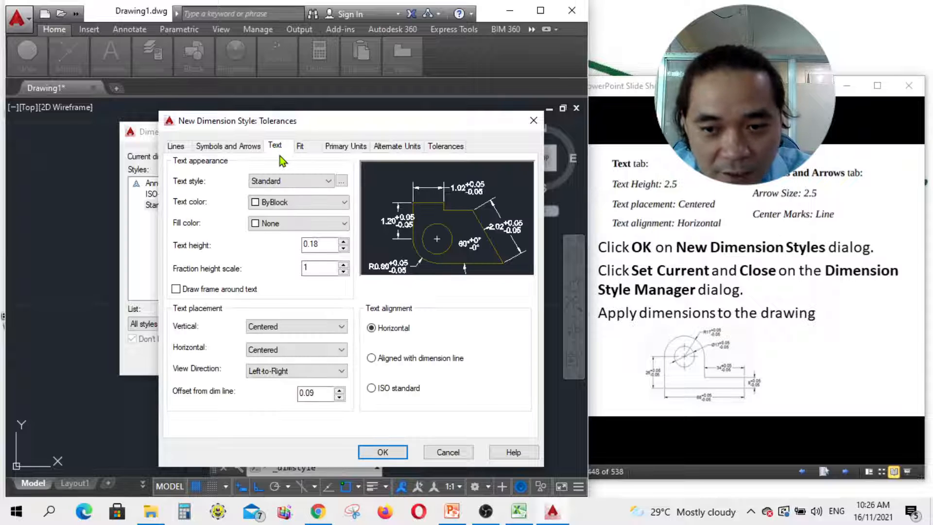
{"action": "left_click", "coordinate": [292, 181]}
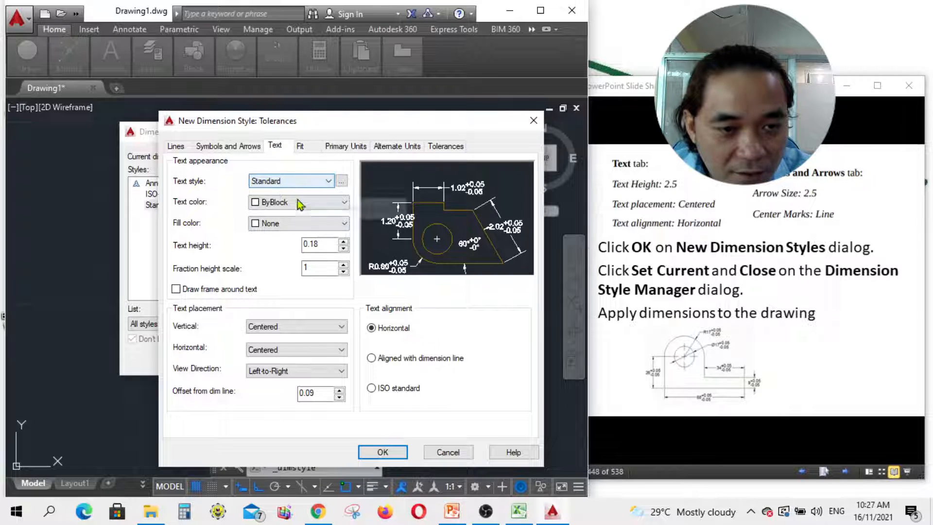
{"action": "left_click_drag", "start_coordinate": [327, 248], "coordinate": [277, 245]}
{"action": "type", "text": "2.5"}
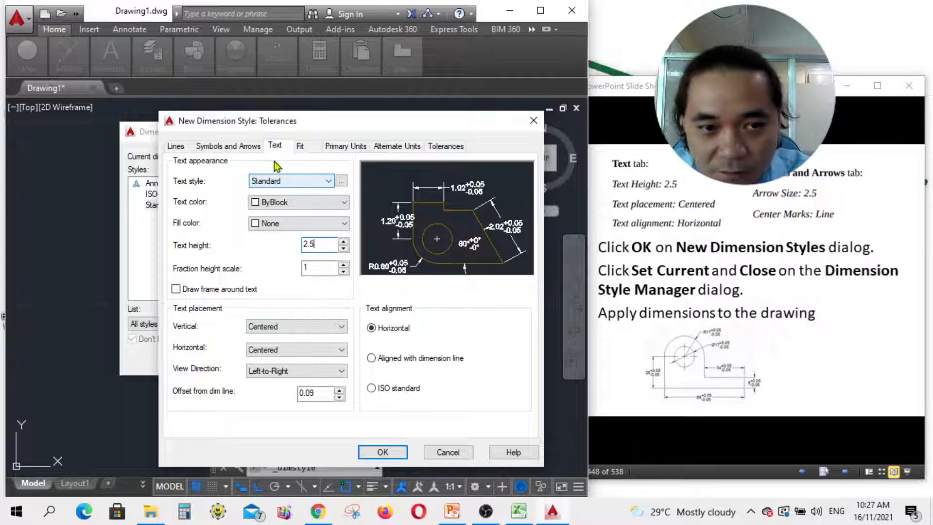
- Set the Tolerances style's arrow size to 2.5 and its center marks to Line
{"action": "left_click", "coordinate": [226, 150]}
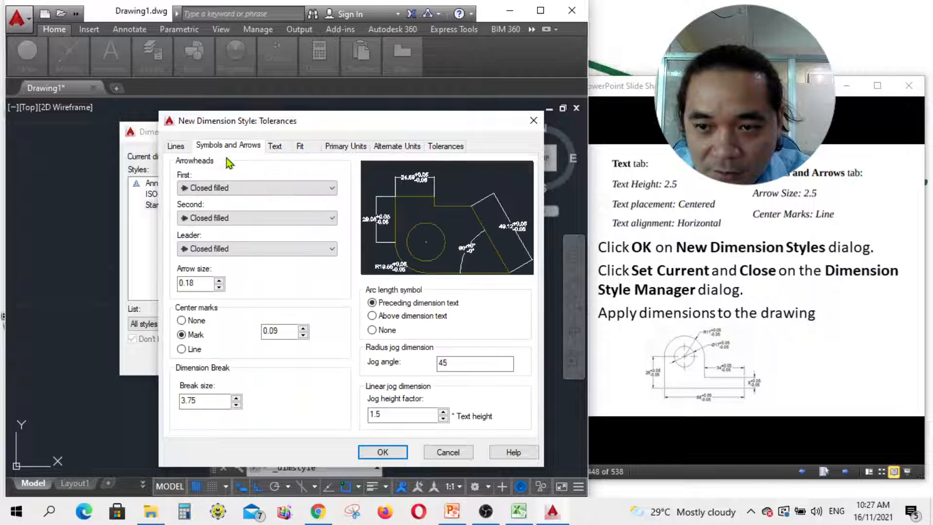
{"action": "left_click_drag", "start_coordinate": [197, 283], "coordinate": [152, 279]}
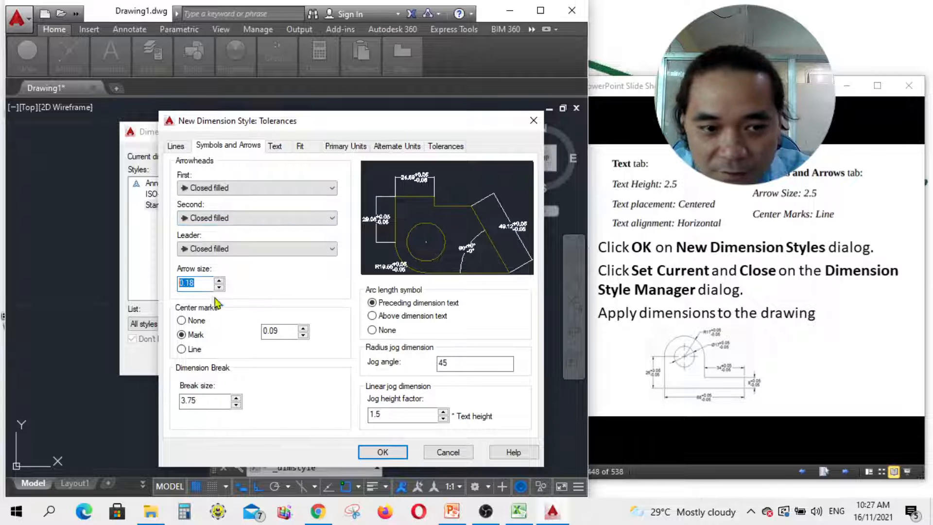
{"action": "key", "text": "BackSpace"}
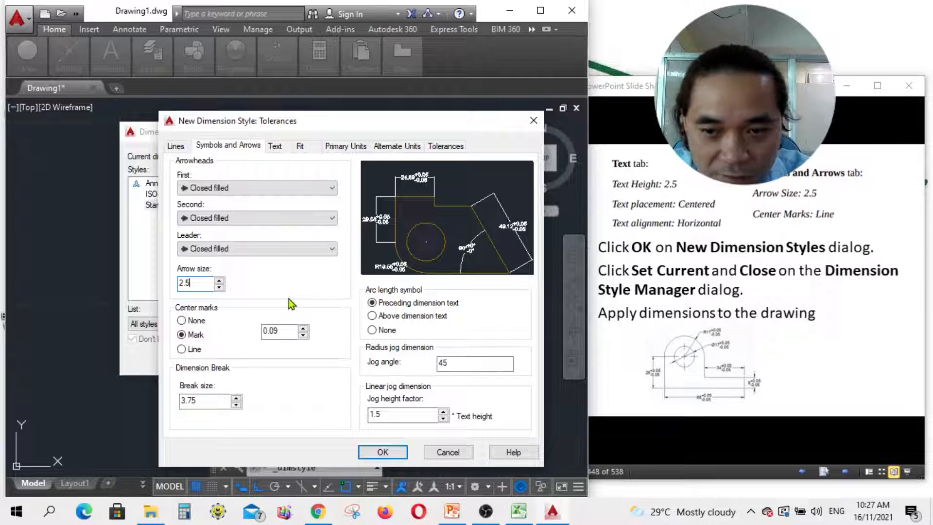
{"action": "left_click", "coordinate": [182, 349]}
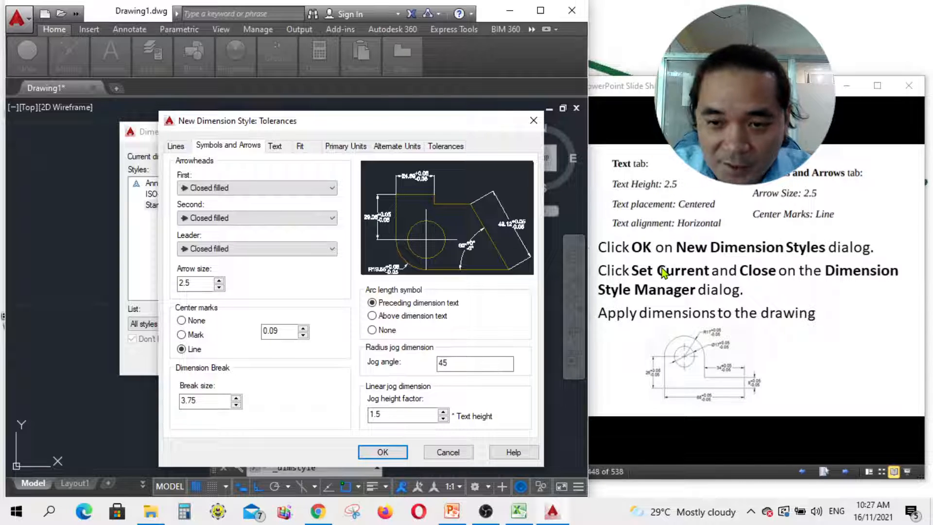
- Save the Tolerances dimension style, set it as current, and close the Dimension Style Manager
{"action": "left_click", "coordinate": [382, 452]}
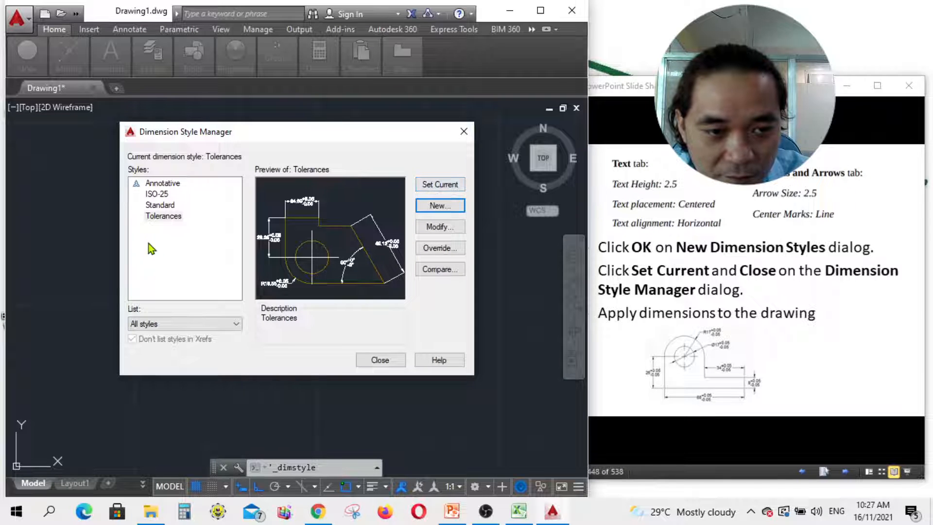
{"action": "left_click", "coordinate": [440, 185]}
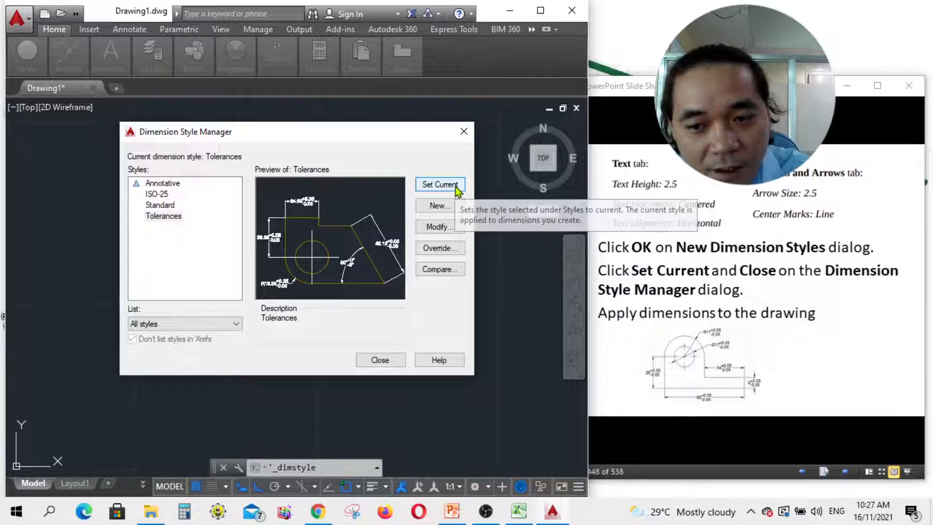
{"action": "left_click", "coordinate": [392, 362]}
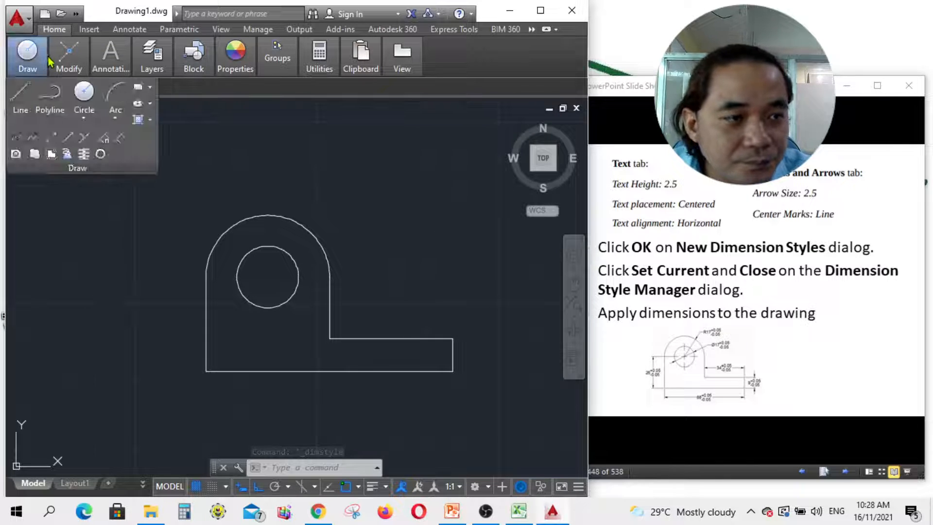
- Add a linear dimension for the bracket's full bottom edge, placing the dimension line below the profile
{"action": "mouse_move", "coordinate": [117, 60]}
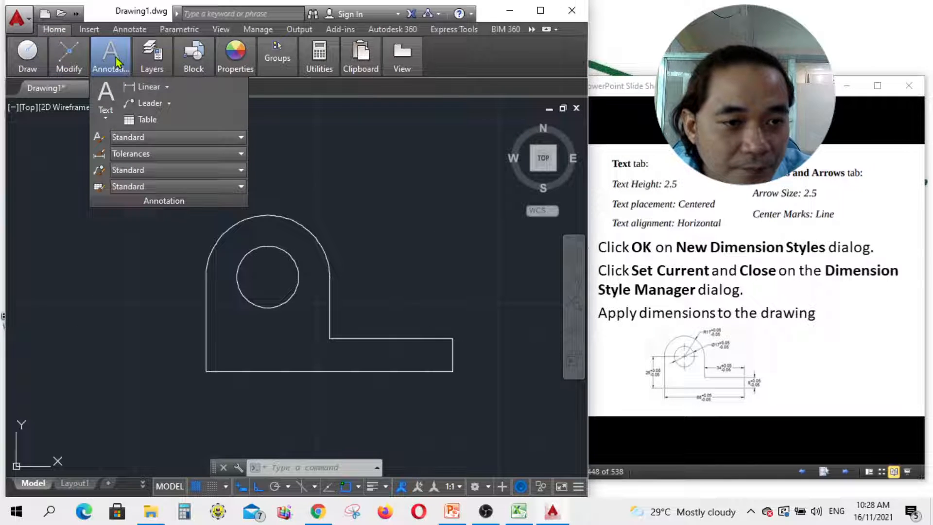
{"action": "left_click", "coordinate": [168, 88]}
{"action": "left_click", "coordinate": [164, 104]}
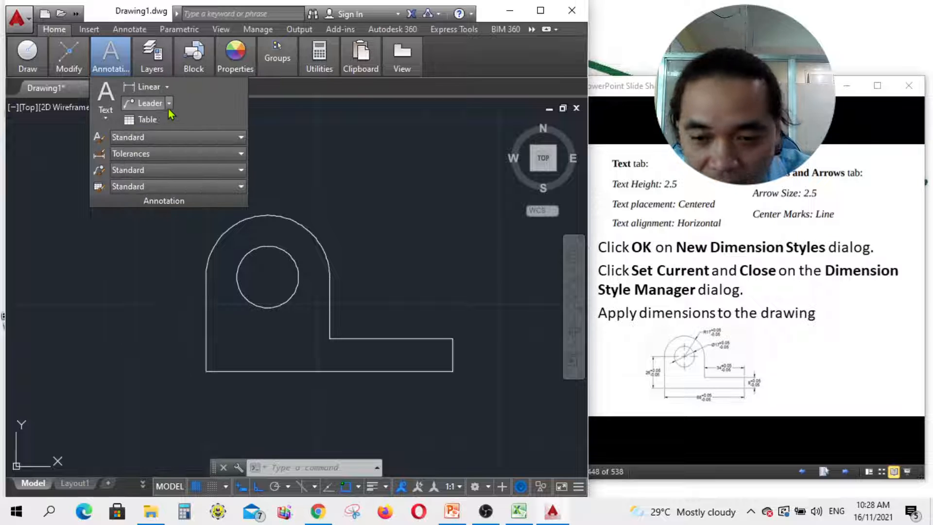
{"action": "left_click", "coordinate": [207, 371]}
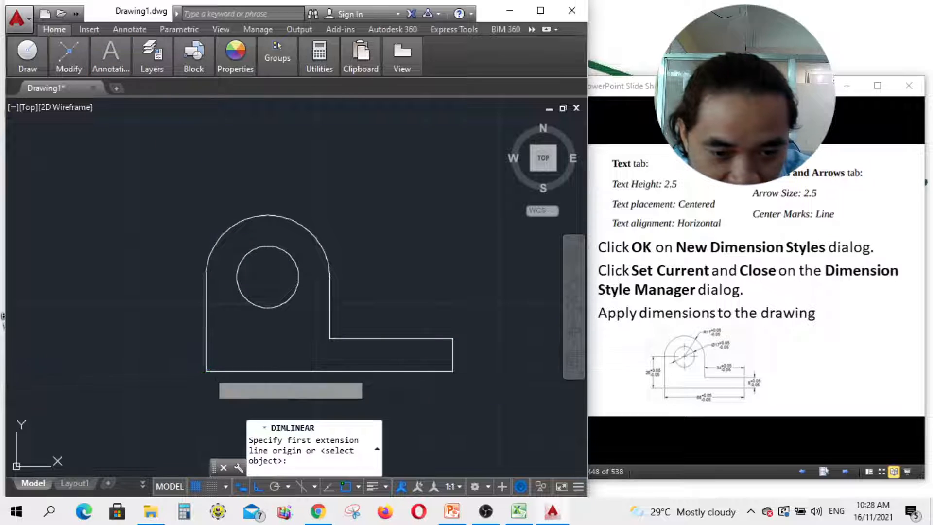
{"action": "left_click", "coordinate": [453, 371]}
{"action": "scroll", "coordinate": [422, 324], "scroll_direction": "up", "scroll_amount": 3}
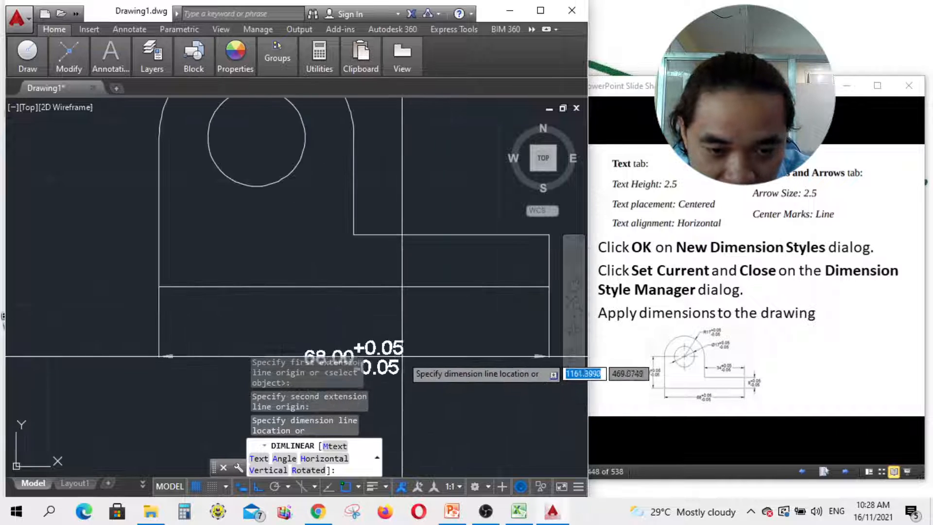
{"action": "left_click", "coordinate": [418, 338]}
{"action": "scroll", "coordinate": [418, 339], "scroll_direction": "down", "scroll_amount": 2}
{"action": "scroll", "coordinate": [336, 312], "scroll_direction": "up", "scroll_amount": 2}
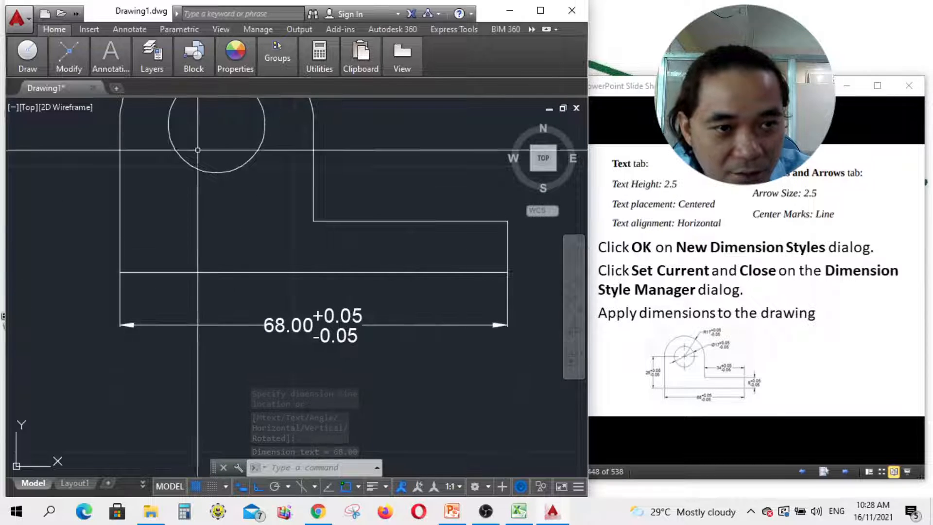
- Add a vertical linear dimension for the short right end edge of the arm, placed to the right of the bracket
{"action": "mouse_move", "coordinate": [90, 63]}
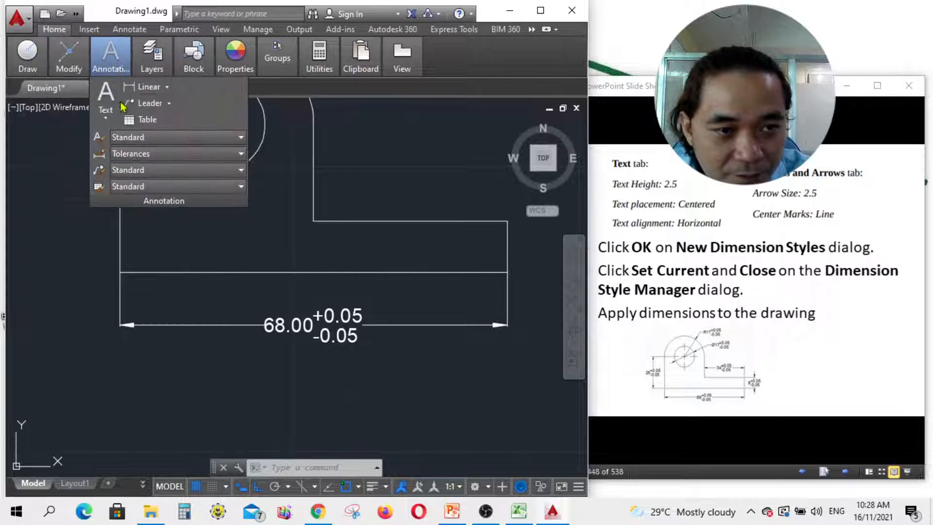
{"action": "left_click", "coordinate": [168, 87]}
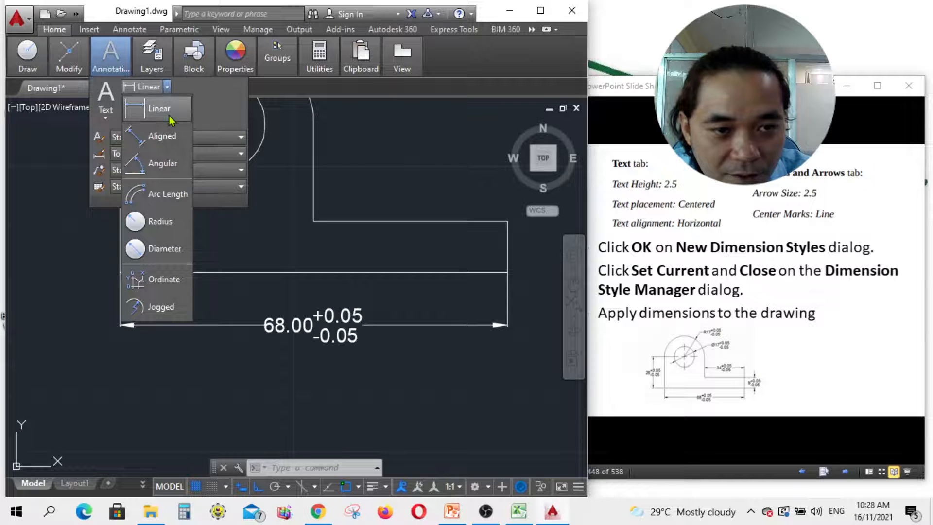
{"action": "left_click", "coordinate": [161, 102]}
{"action": "scroll", "coordinate": [286, 349], "scroll_direction": "down", "scroll_amount": 3}
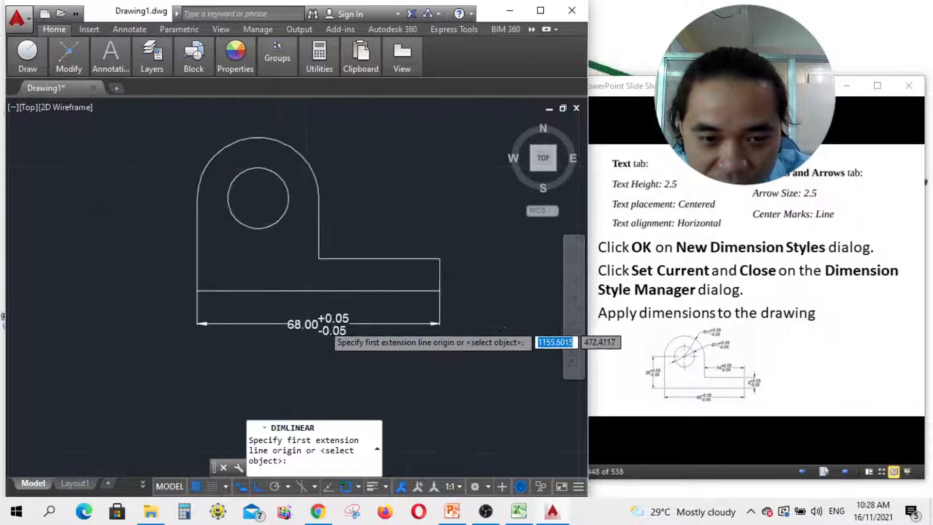
{"action": "left_click", "coordinate": [286, 343]}
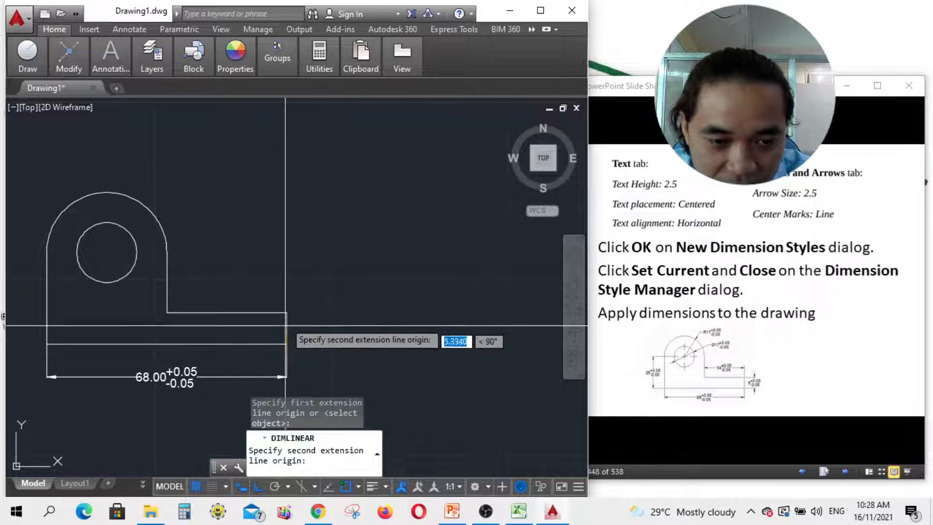
{"action": "left_click", "coordinate": [285, 313]}
{"action": "scroll", "coordinate": [359, 316], "scroll_direction": "up", "scroll_amount": 6}
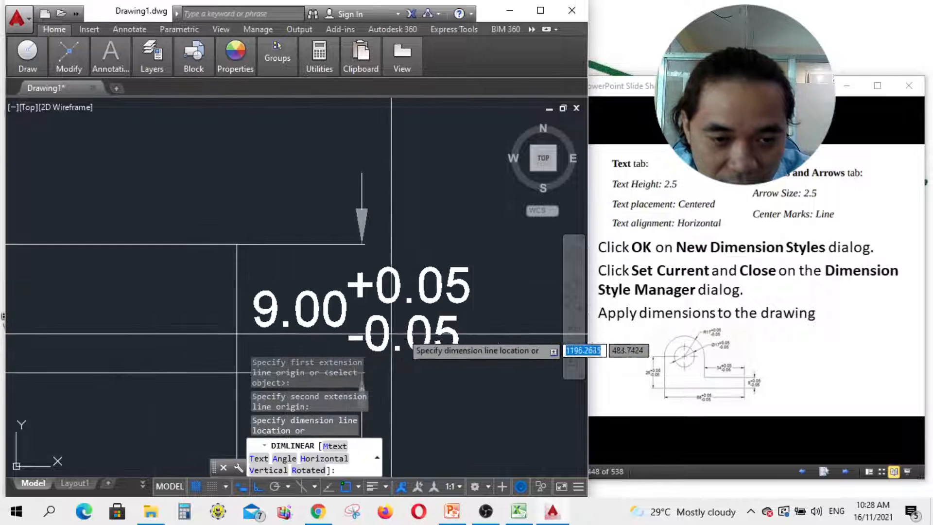
{"action": "scroll", "coordinate": [476, 272], "scroll_direction": "down", "scroll_amount": 6}
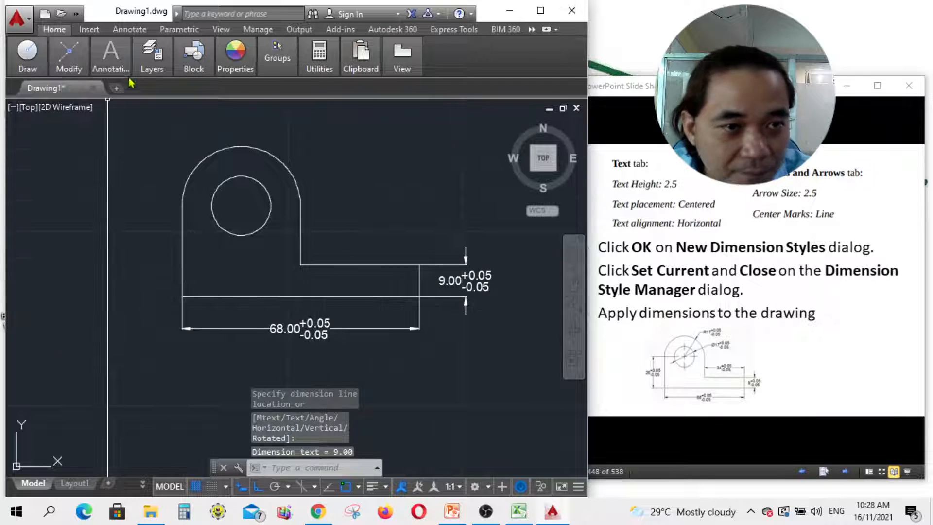
- Add a vertical linear dimension from the bracket's lower-left corner to the start of the arc, placed to the left of the profile
{"action": "left_click", "coordinate": [111, 56]}
{"action": "left_click", "coordinate": [130, 87]}
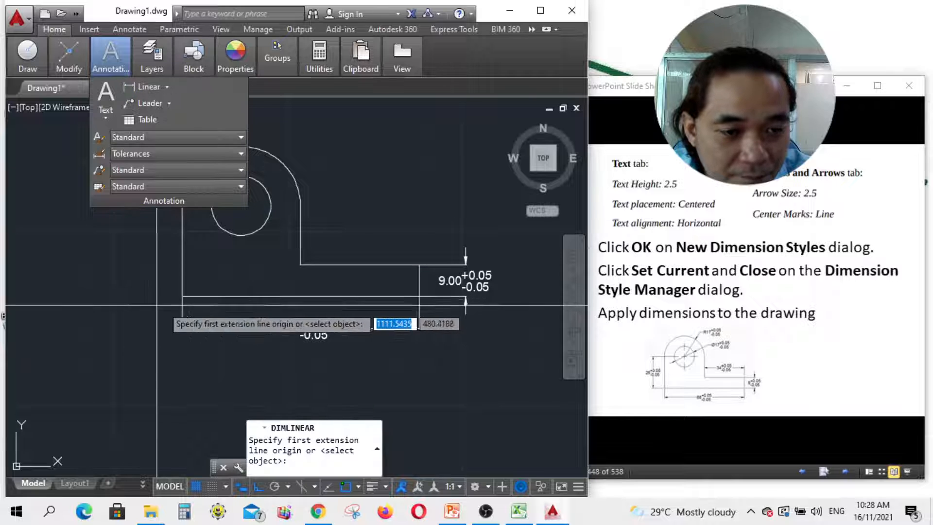
{"action": "left_click", "coordinate": [183, 295]}
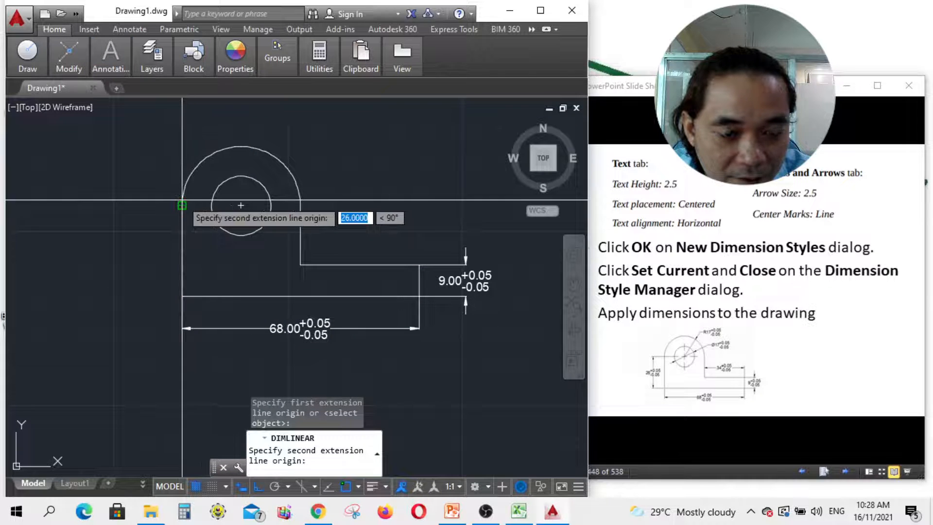
{"action": "left_click", "coordinate": [182, 214]}
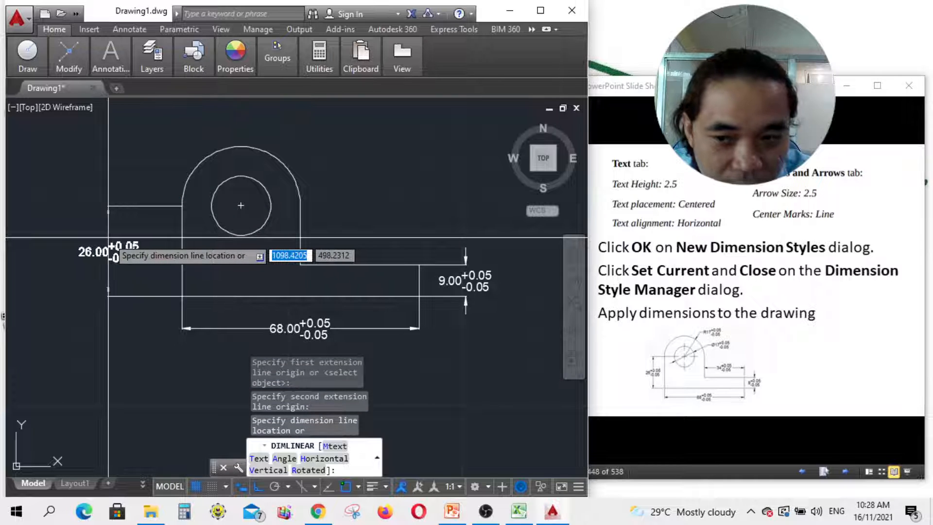
{"action": "left_click", "coordinate": [108, 237]}
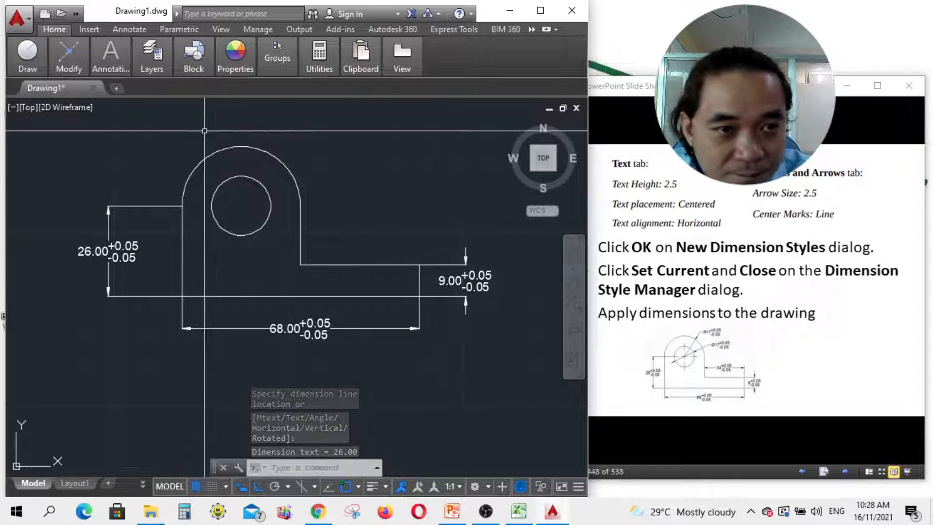
- Add a linear dimension for the upper edge of the bracket's arm, placing the dimension line above it
{"action": "left_click", "coordinate": [102, 70]}
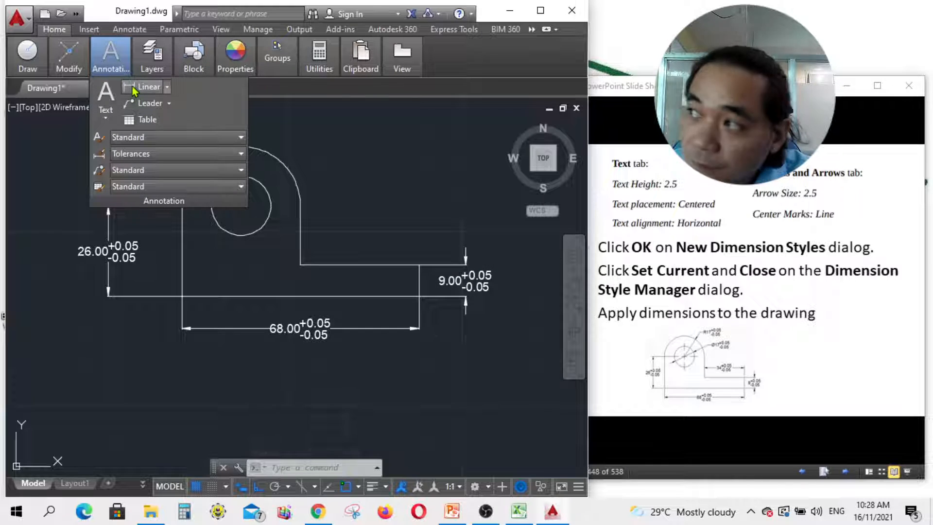
{"action": "left_click", "coordinate": [134, 89]}
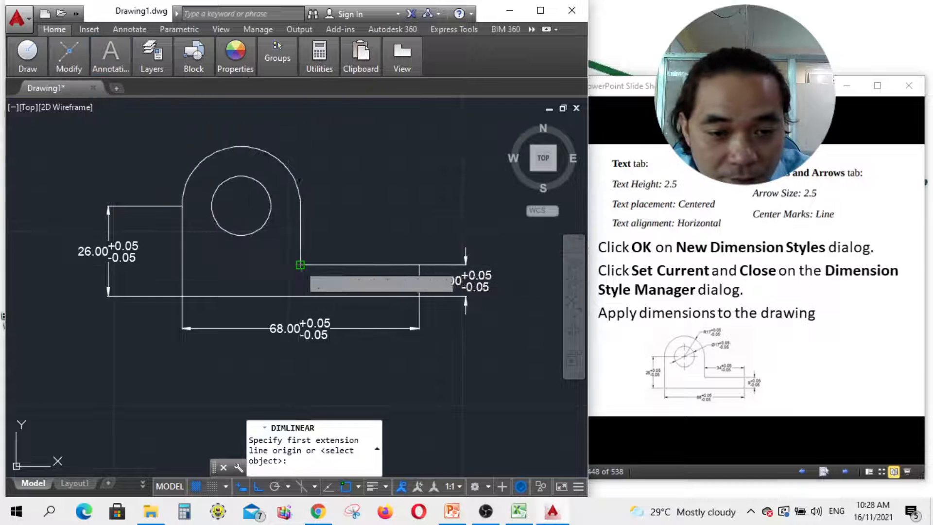
{"action": "left_click", "coordinate": [300, 265]}
{"action": "left_click", "coordinate": [419, 265]}
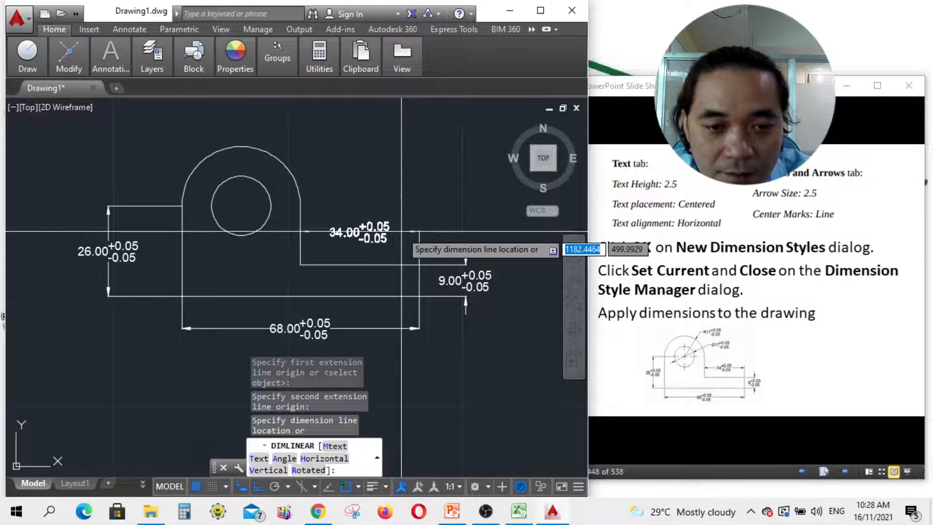
{"action": "left_click", "coordinate": [401, 231]}
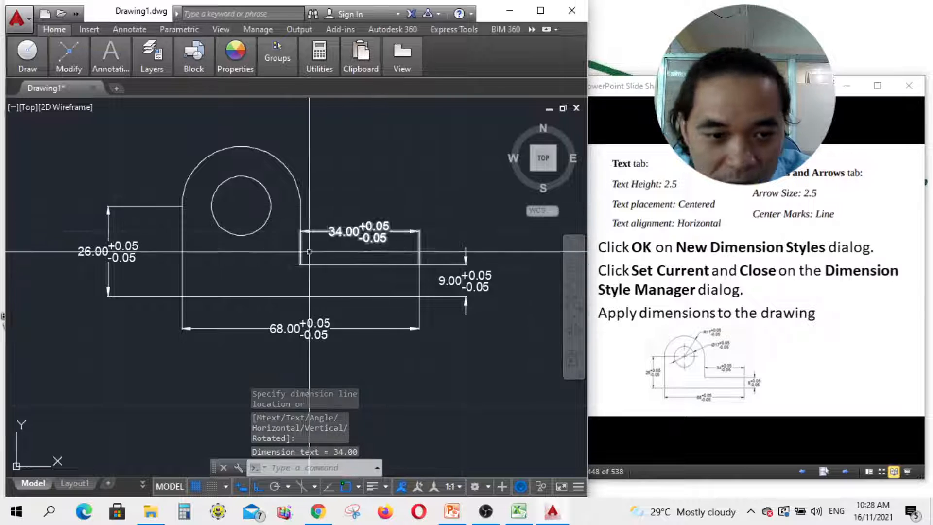
{"action": "left_click", "coordinate": [111, 55]}
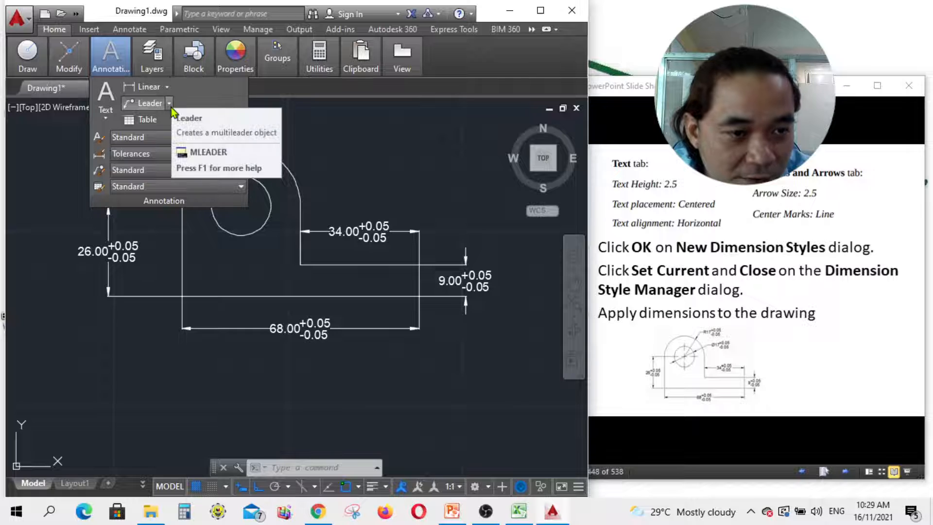
{"action": "mouse_move", "coordinate": [161, 68]}
{"action": "left_click", "coordinate": [154, 100]}
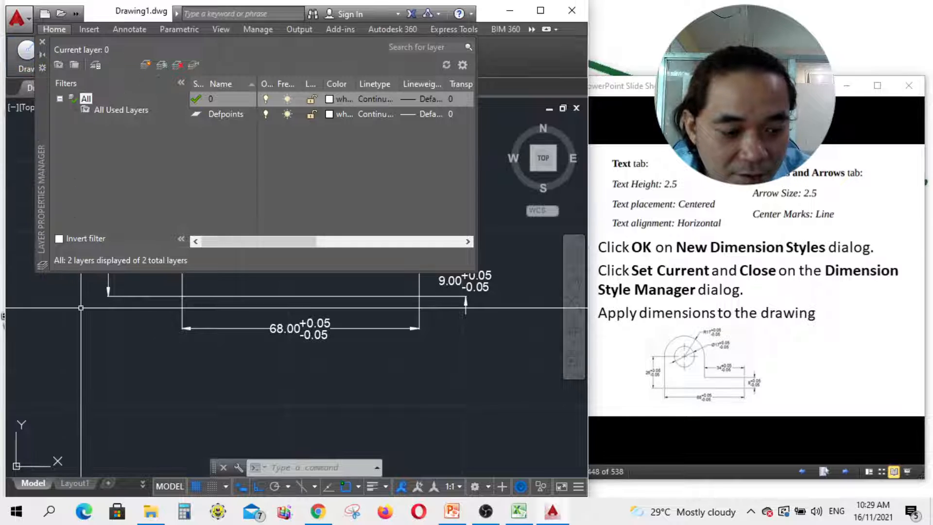
{"action": "left_click", "coordinate": [43, 41]}
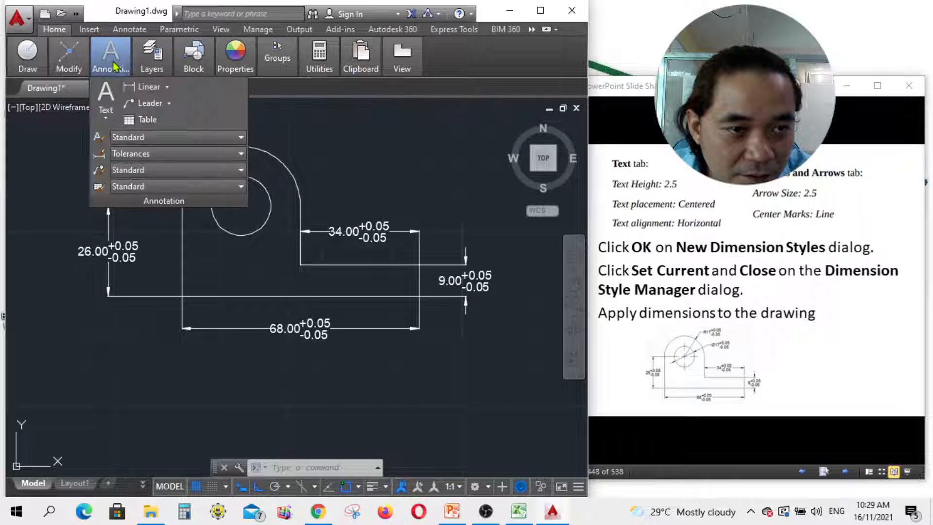
- Add a radius dimension to the bracket's outer arc, placing its text outside the arc at the upper right
{"action": "mouse_move", "coordinate": [111, 58]}
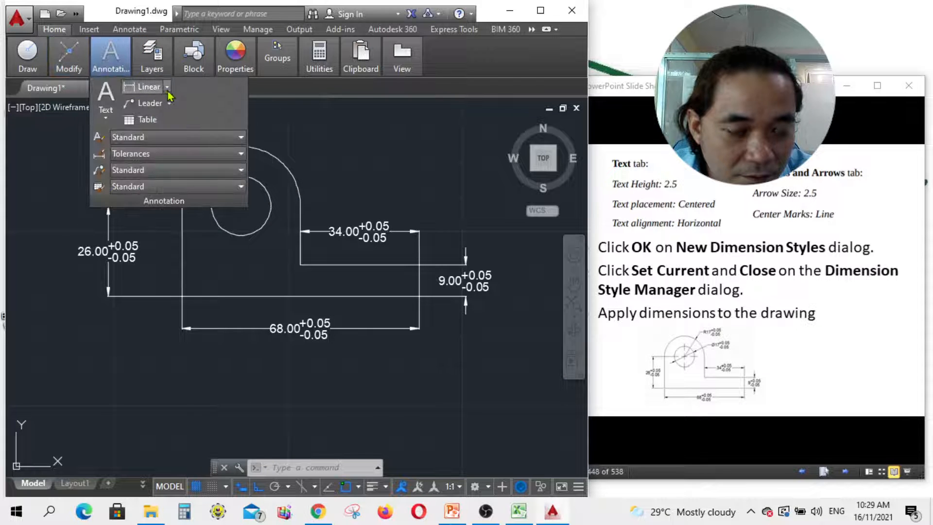
{"action": "left_click", "coordinate": [167, 87]}
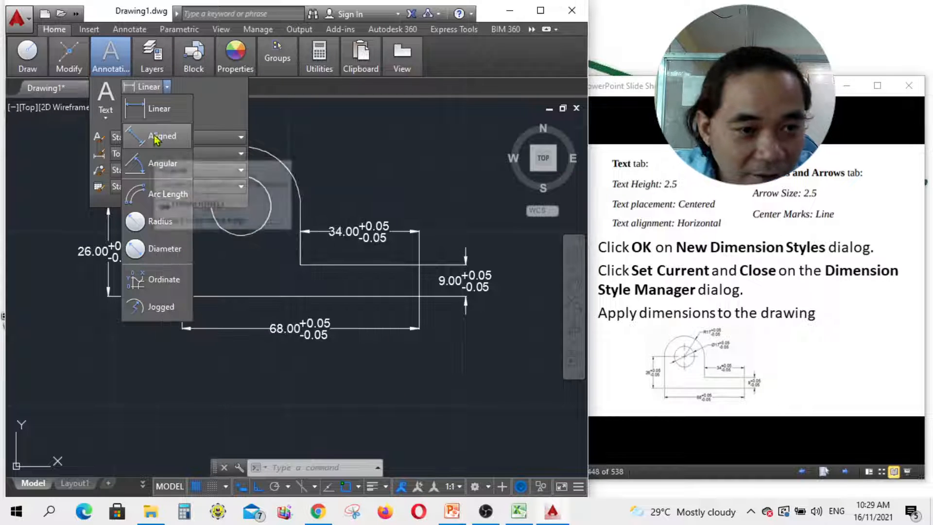
{"action": "left_click", "coordinate": [149, 225]}
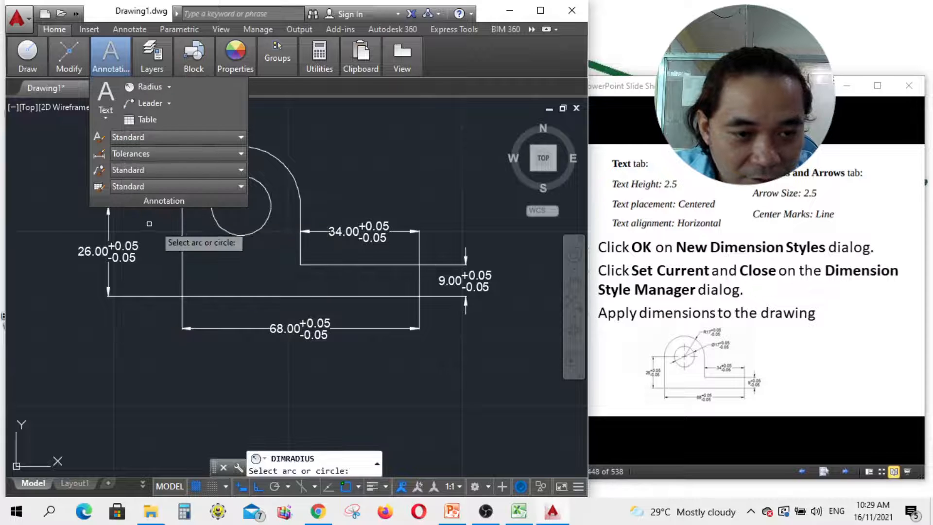
{"action": "left_click", "coordinate": [284, 165]}
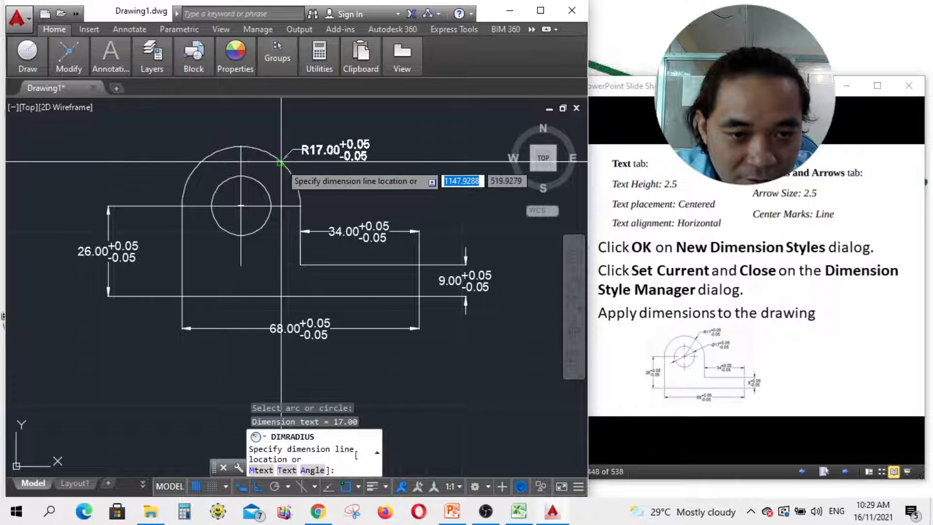
{"action": "left_click", "coordinate": [337, 133]}
- Add a diameter dimension to the bracket's inner circle, placing its text outside the profile, just below the radius dimension
{"action": "mouse_move", "coordinate": [113, 71]}
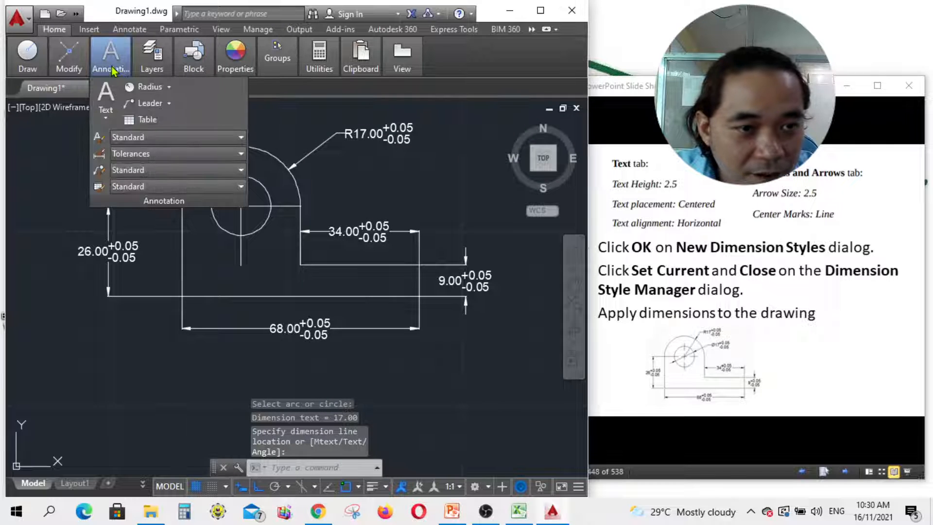
{"action": "left_click", "coordinate": [169, 87]}
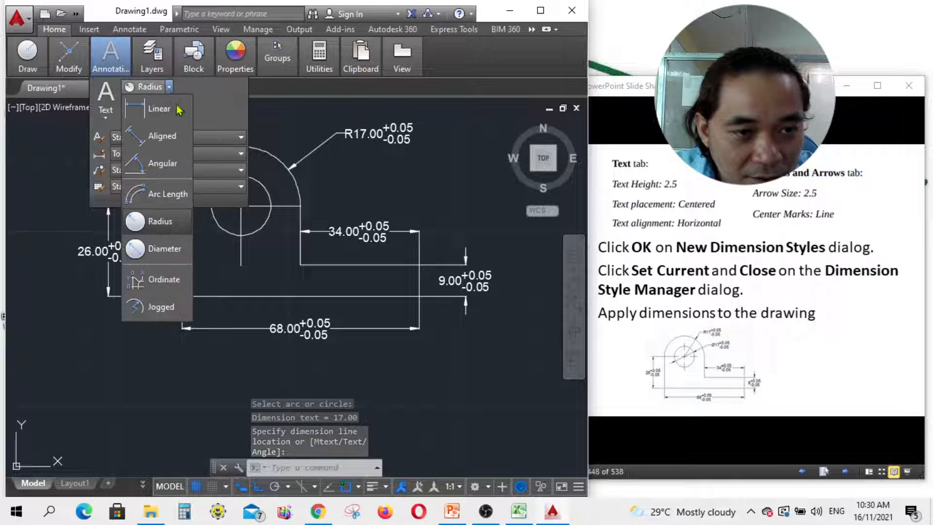
{"action": "left_click", "coordinate": [141, 243]}
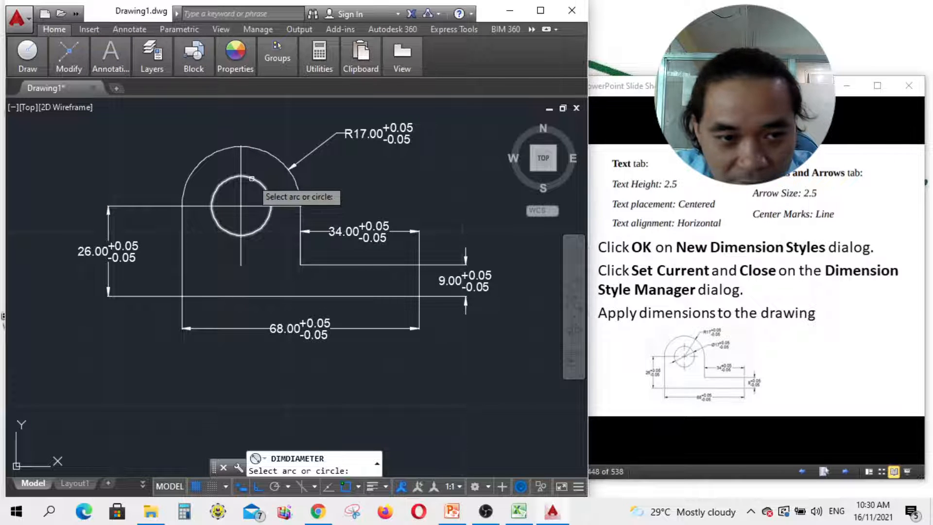
{"action": "left_click", "coordinate": [251, 177]}
{"action": "scroll", "coordinate": [208, 190], "scroll_direction": "down", "scroll_amount": 2}
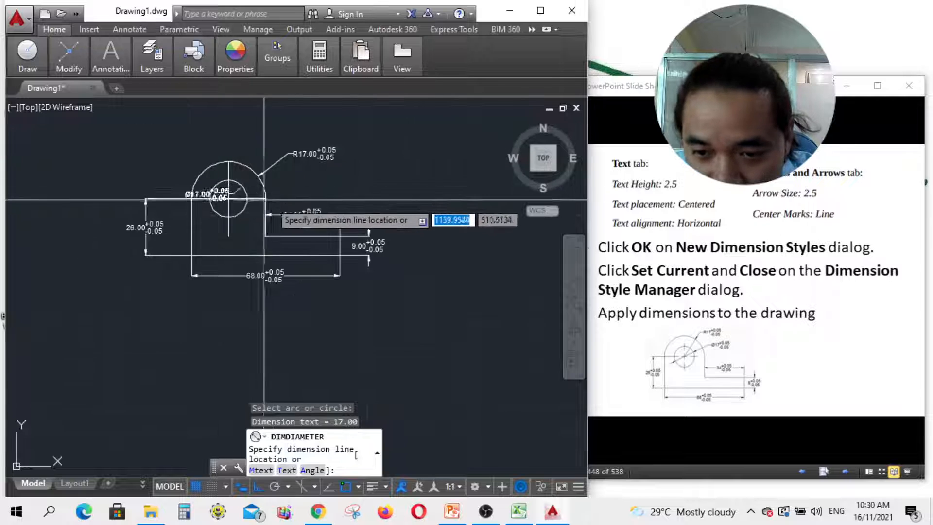
{"action": "left_click", "coordinate": [306, 180]}
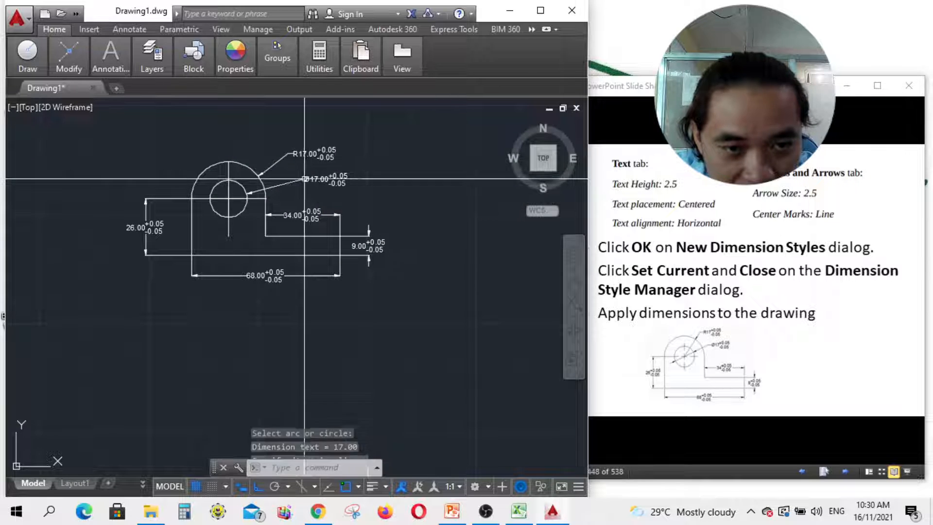
- Examine the fully dimensioned bracket and its tolerance texts at different magnifications
{"action": "scroll", "coordinate": [340, 209], "scroll_direction": "up", "scroll_amount": 3}
{"action": "scroll", "coordinate": [330, 228], "scroll_direction": "down", "scroll_amount": 3}
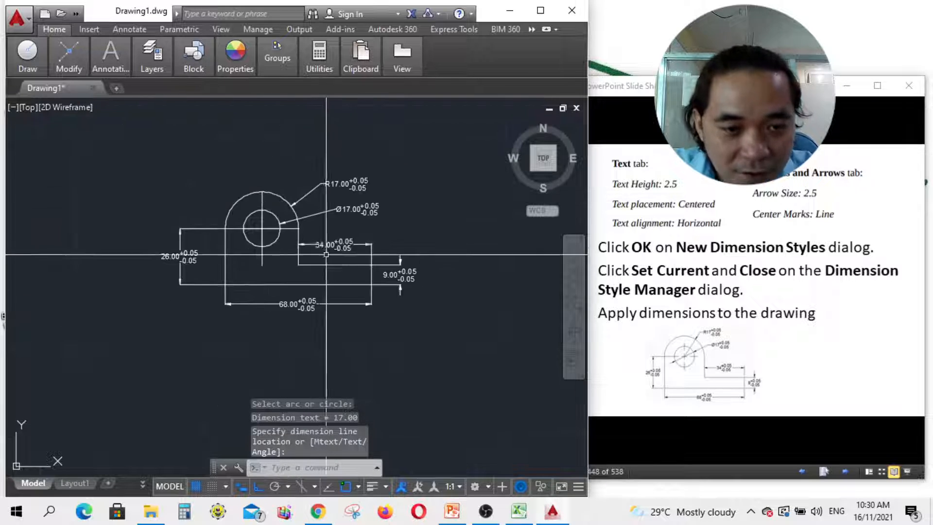
{"action": "scroll", "coordinate": [341, 247], "scroll_direction": "up", "scroll_amount": 2}
{"action": "scroll", "coordinate": [340, 245], "scroll_direction": "down", "scroll_amount": 4}
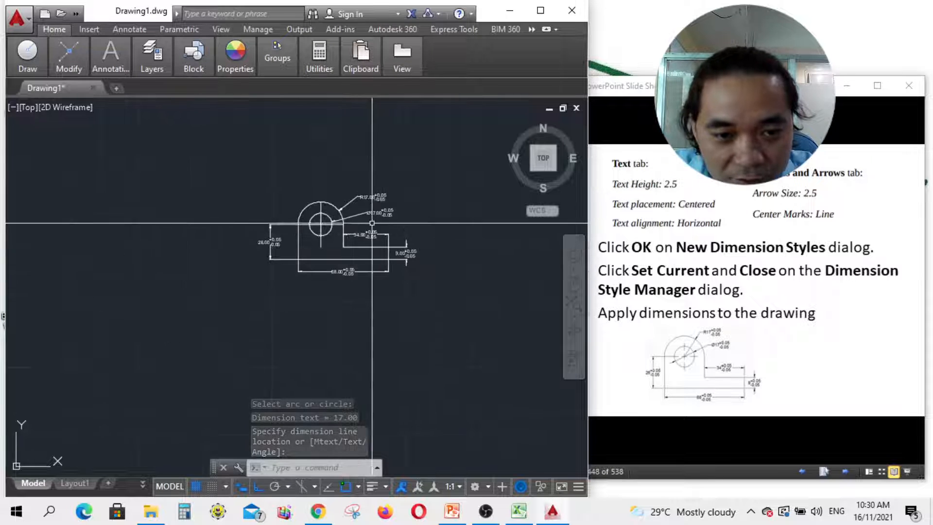
{"action": "scroll", "coordinate": [358, 306], "scroll_direction": "up", "scroll_amount": 2}
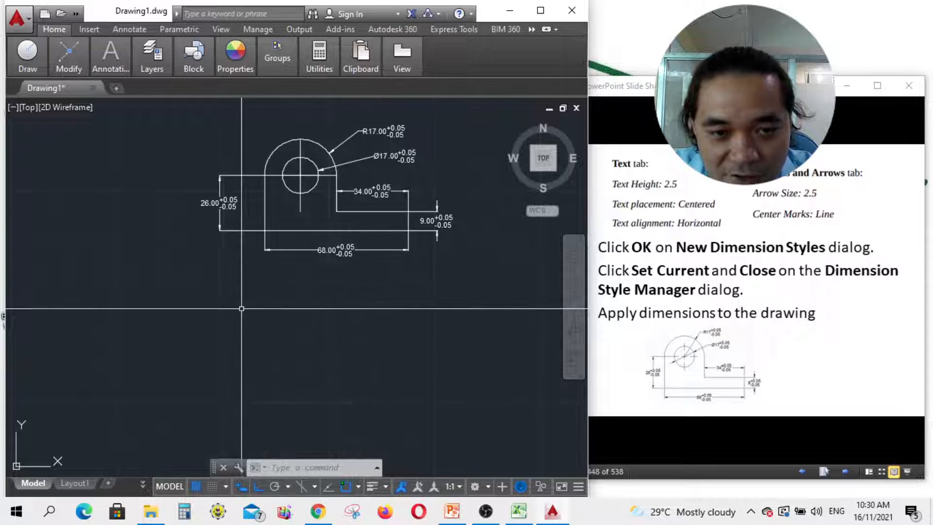
{"action": "scroll", "coordinate": [242, 302], "scroll_direction": "down", "scroll_amount": 2}
{"action": "scroll", "coordinate": [309, 210], "scroll_direction": "up", "scroll_amount": 2}
{"action": "scroll", "coordinate": [309, 210], "scroll_direction": "up", "scroll_amount": 2}
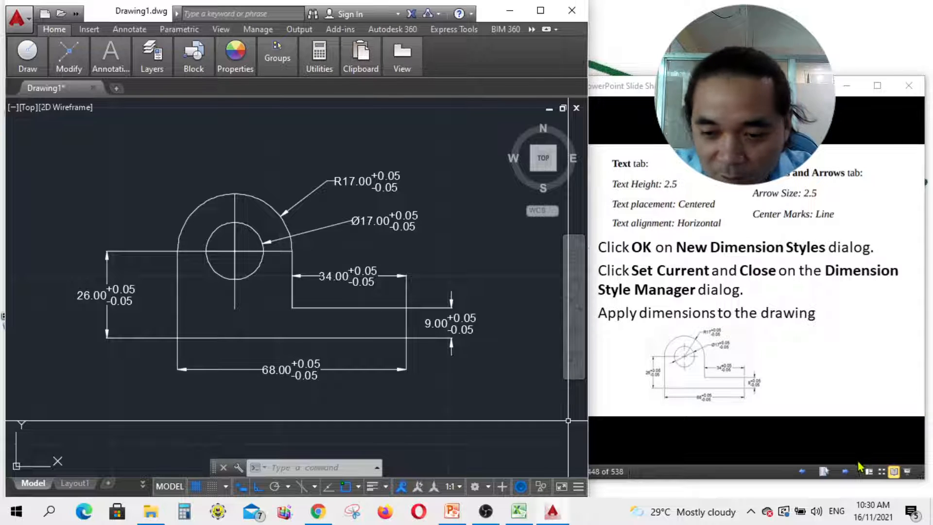
- Switch to the PowerPoint slide show and advance it to the Geometric Dimensioning and Tolerancing slide
{"action": "left_click", "coordinate": [846, 472]}
{"action": "left_click", "coordinate": [846, 472]}
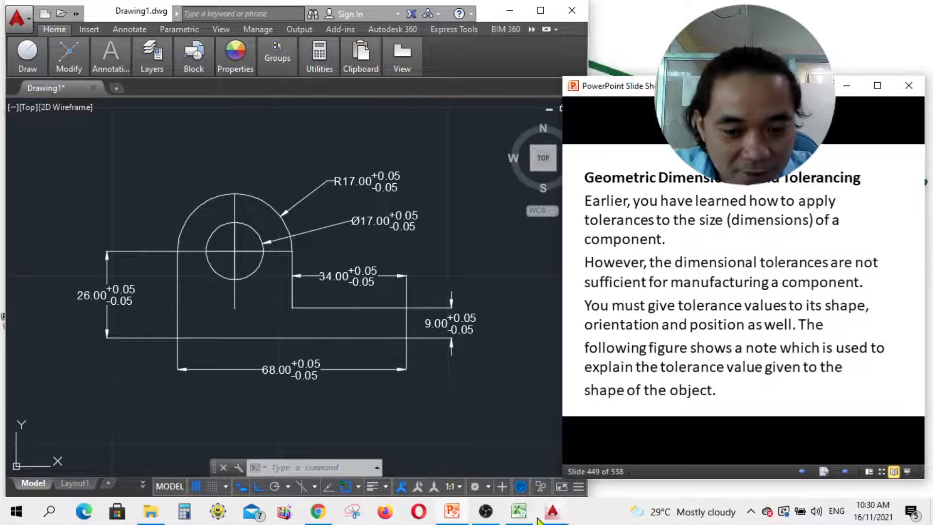
{"action": "left_click", "coordinate": [486, 513]}
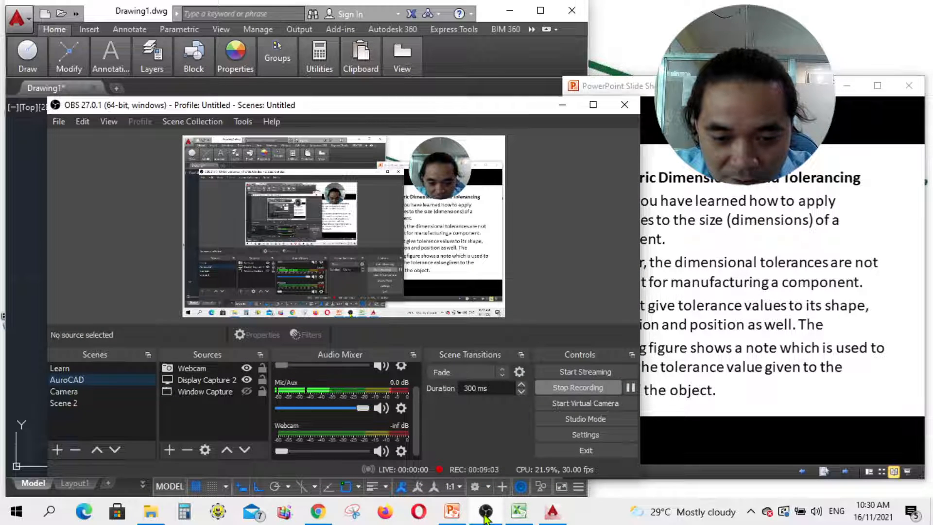
{"action": "left_click", "coordinate": [485, 514]}
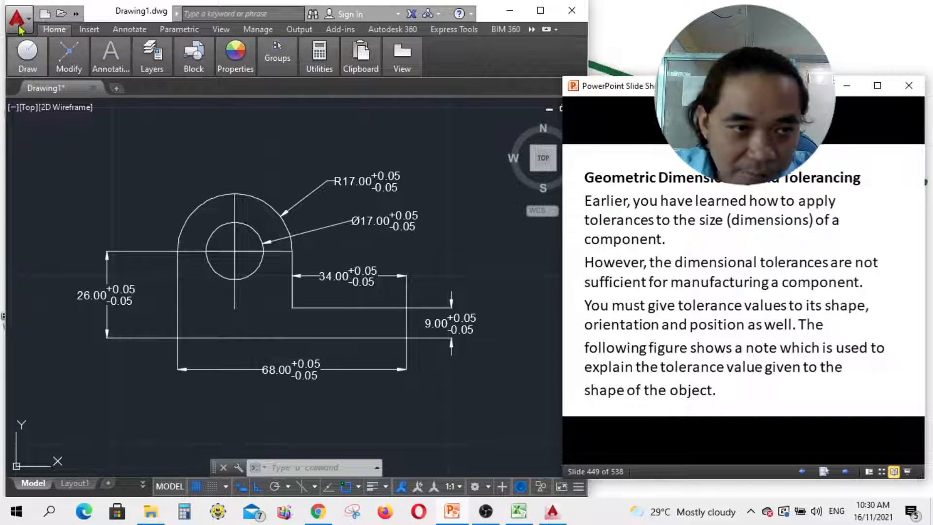
- Save the drawing as Tolerances in the Exercises folder inside Learning Sessions > AutoCAD on drive E
{"action": "left_click", "coordinate": [30, 22]}
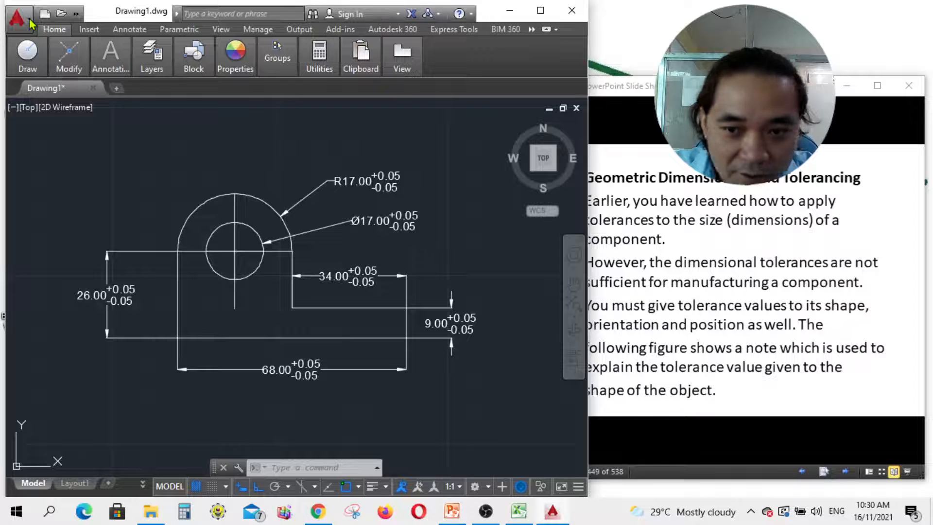
{"action": "left_click", "coordinate": [29, 23]}
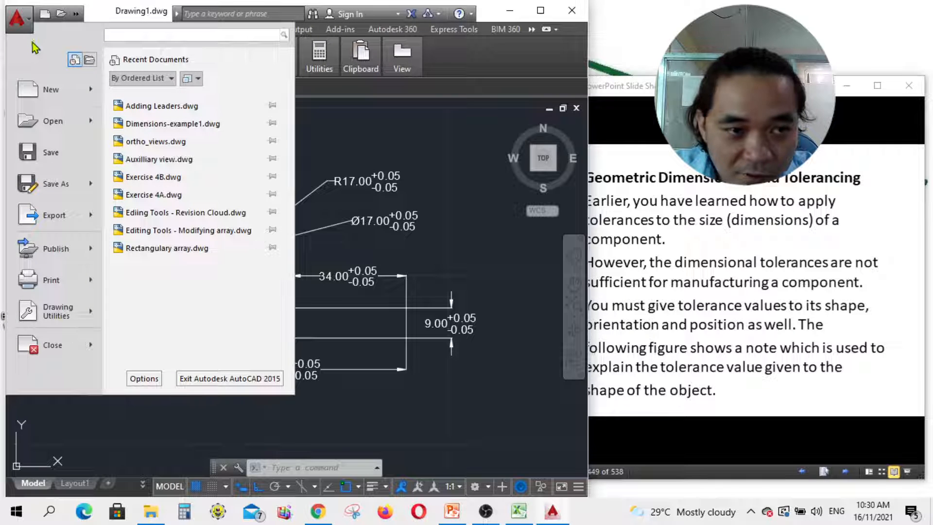
{"action": "left_click", "coordinate": [57, 184]}
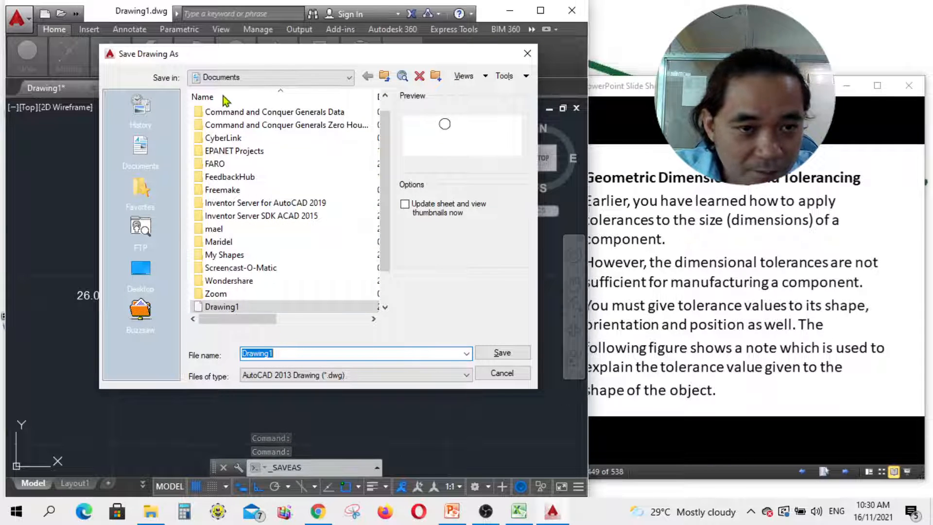
{"action": "left_click", "coordinate": [228, 79]}
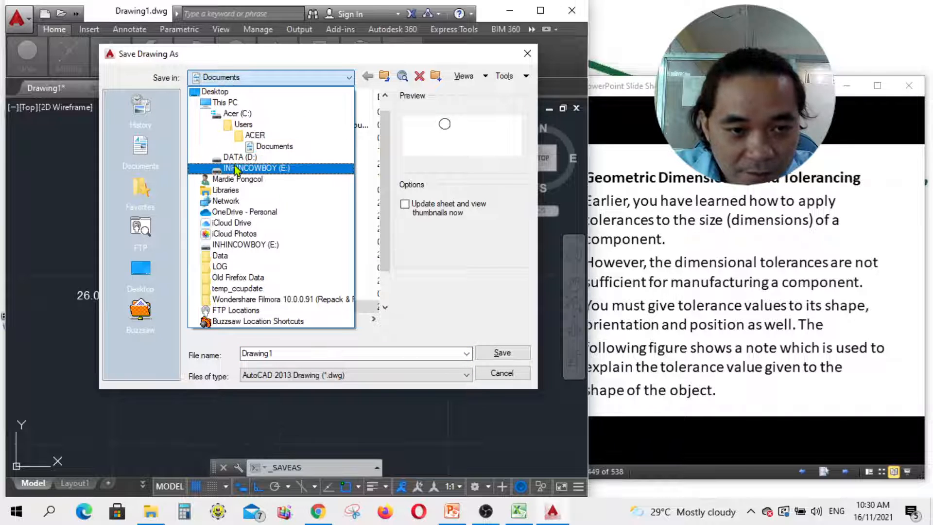
{"action": "left_click", "coordinate": [241, 167]}
{"action": "double_click", "coordinate": [253, 141]}
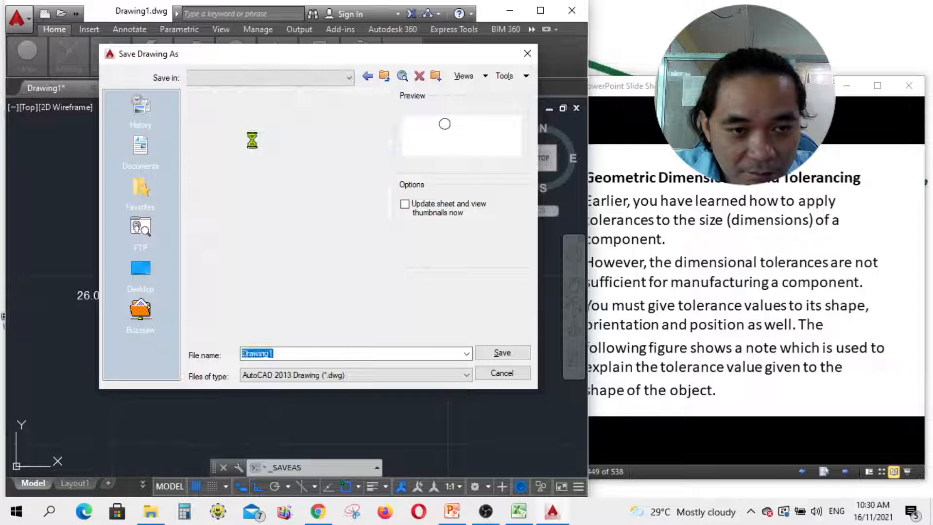
{"action": "double_click", "coordinate": [243, 126]}
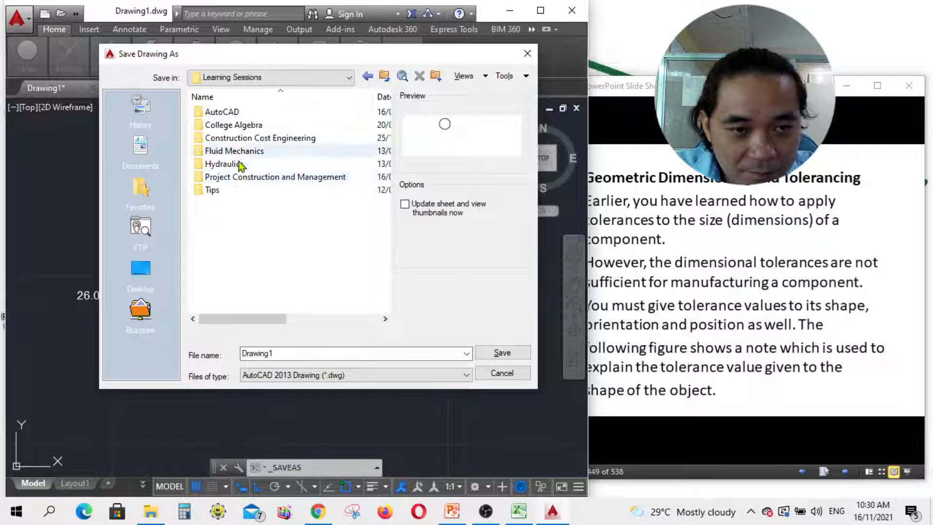
{"action": "double_click", "coordinate": [231, 113]}
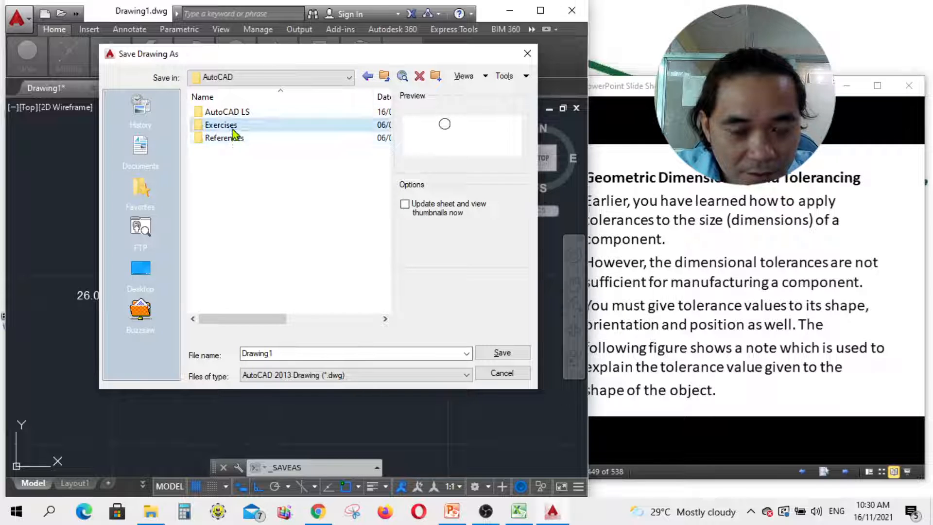
{"action": "double_click", "coordinate": [219, 125]}
{"action": "double_click", "coordinate": [281, 353]}
{"action": "type", "text": "Tolerances"}
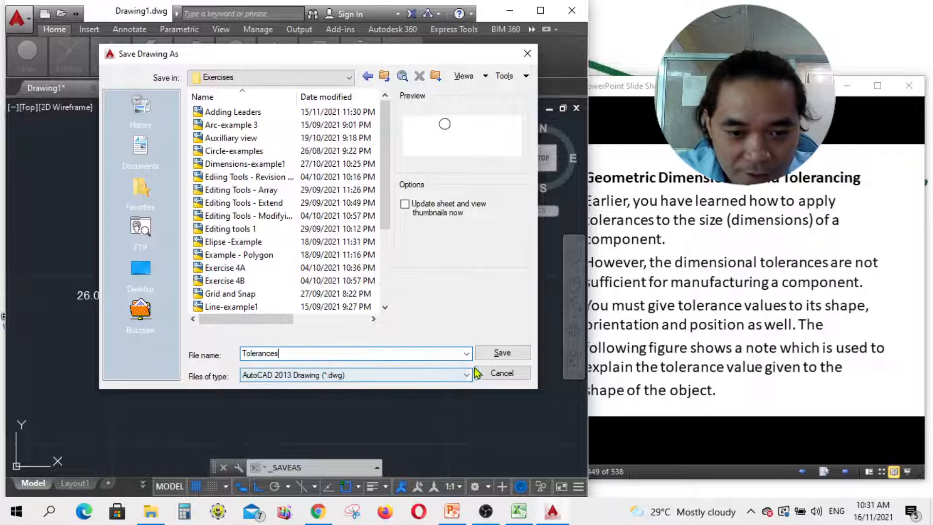
{"action": "left_click", "coordinate": [501, 353]}
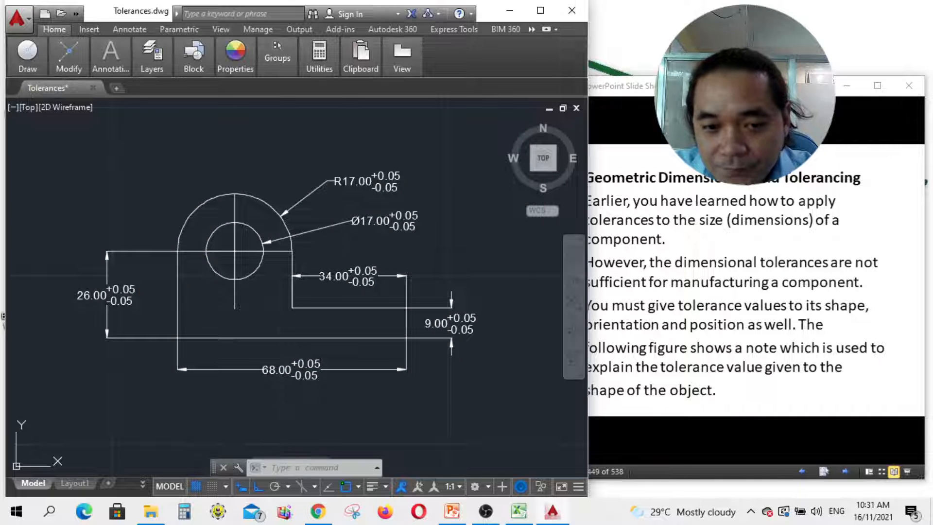
{"action": "left_click", "coordinate": [737, 277]}
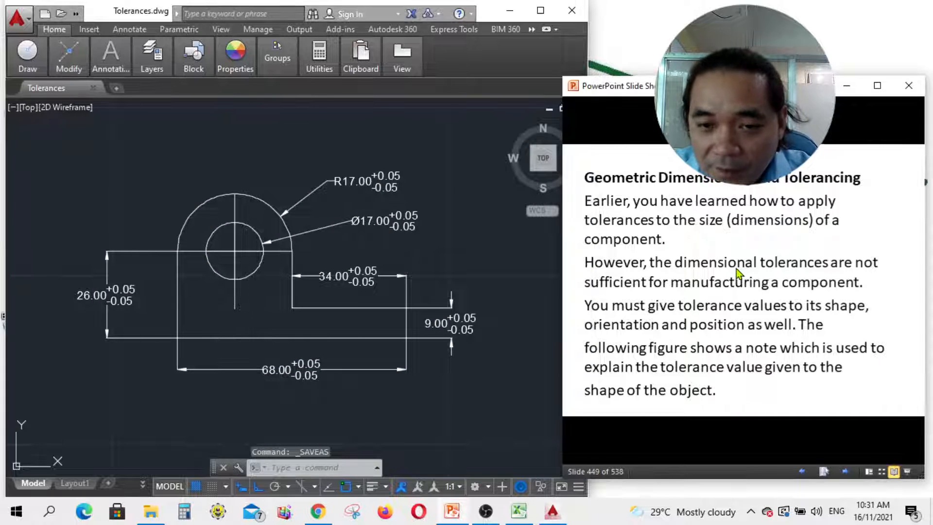
{"action": "left_click", "coordinate": [557, 514]}
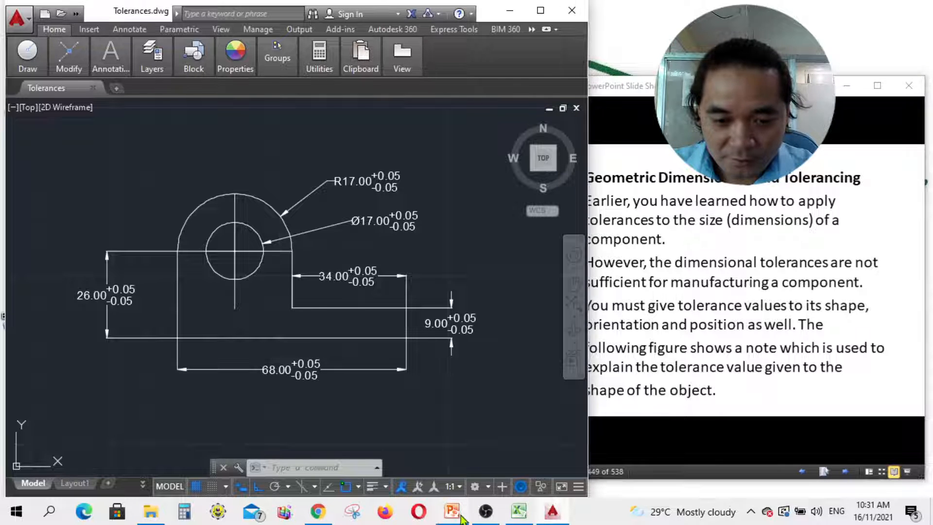
{"action": "left_click", "coordinate": [486, 511]}
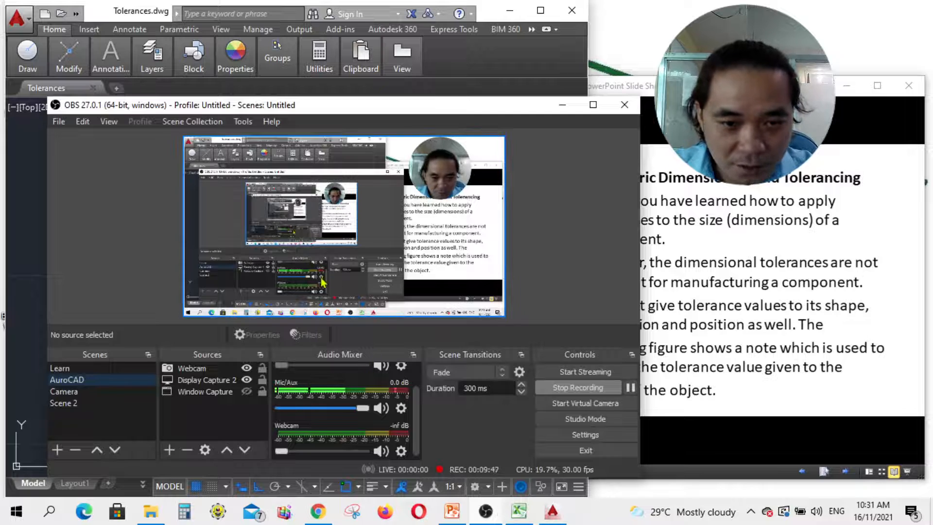
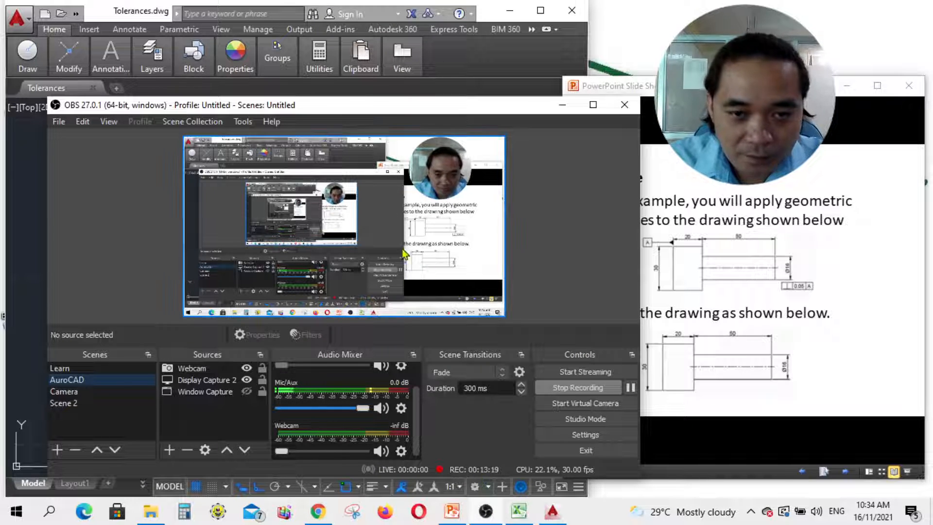
{"action": "left_click_drag", "start_coordinate": [389, 112], "coordinate": [399, 123]}
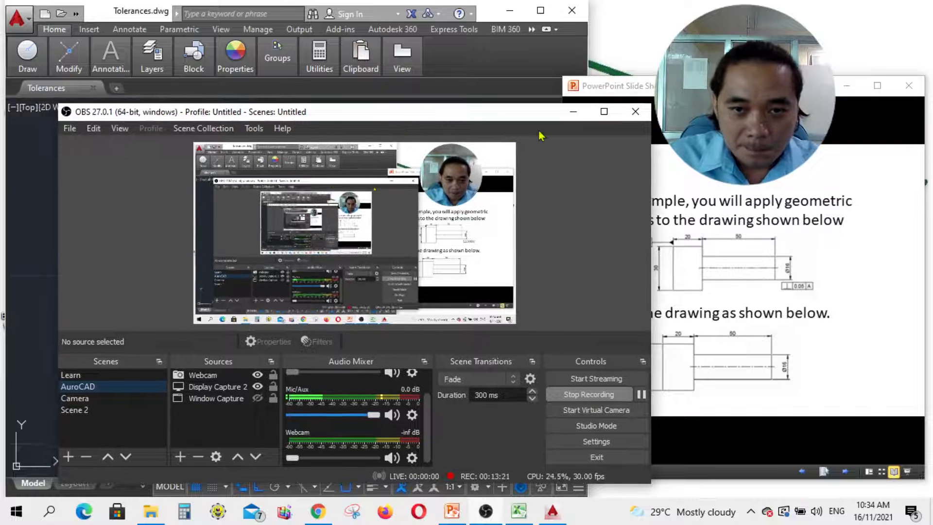
{"action": "left_click", "coordinate": [576, 114]}
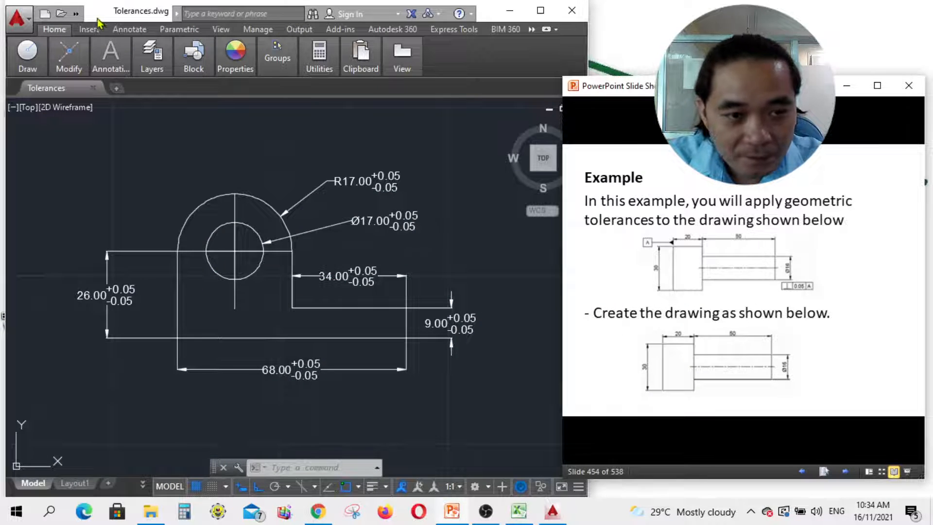
- Close the Tolerances drawing and start a new drawing from the acadISO -Named Plot Styles.dwt template
{"action": "left_click", "coordinate": [121, 93]}
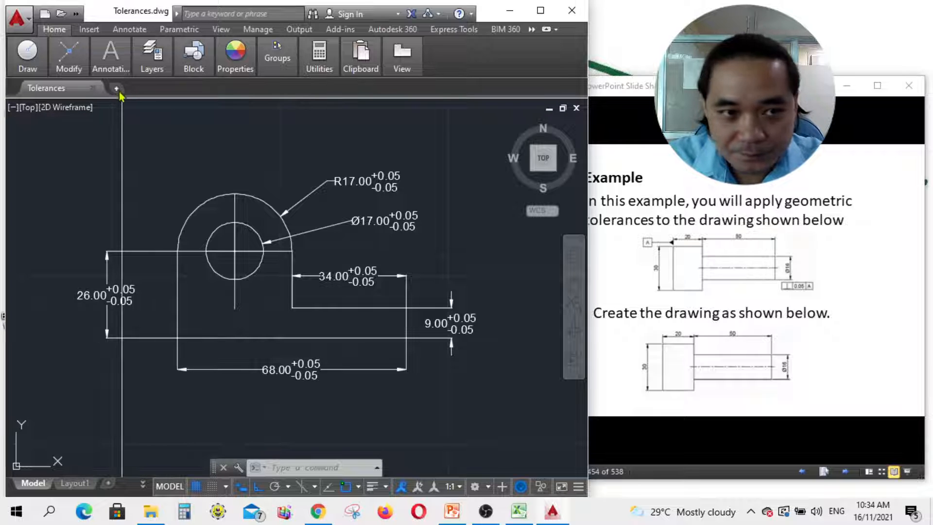
{"action": "left_click", "coordinate": [117, 89]}
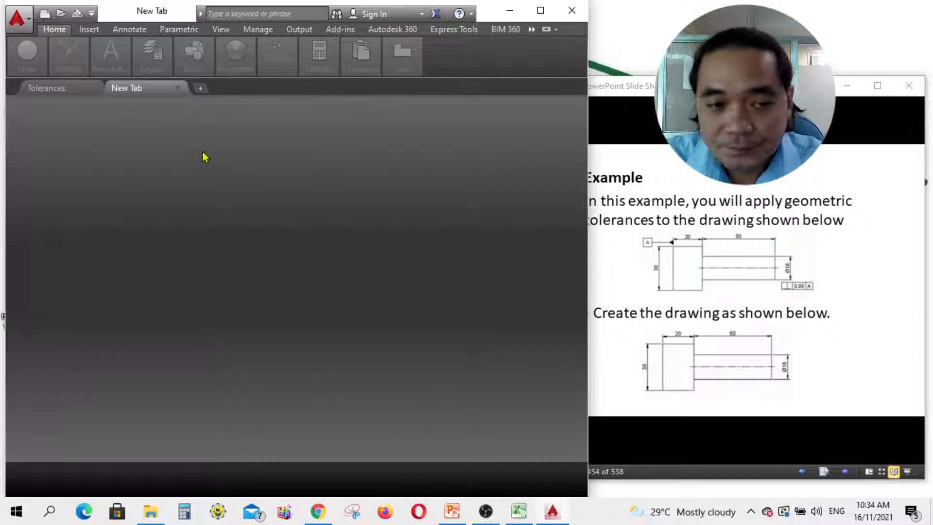
{"action": "left_click", "coordinate": [92, 93]}
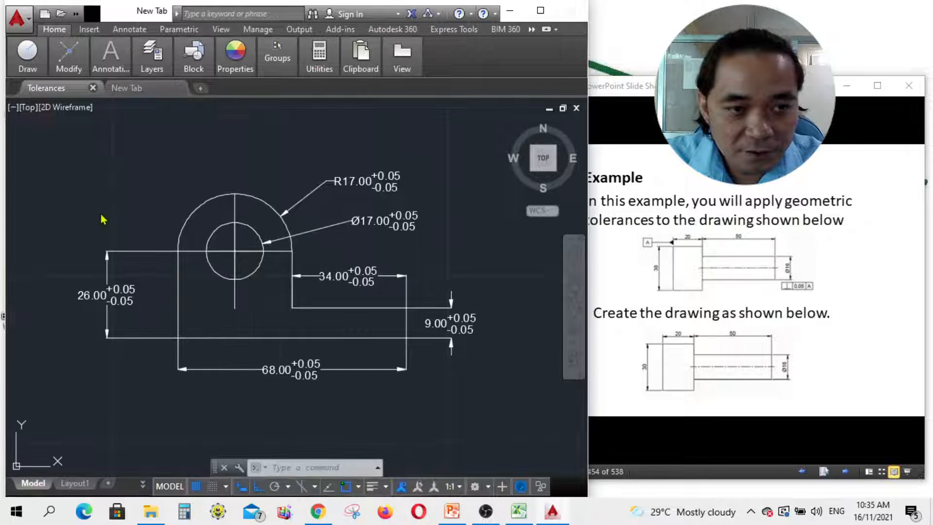
{"action": "left_click", "coordinate": [92, 87]}
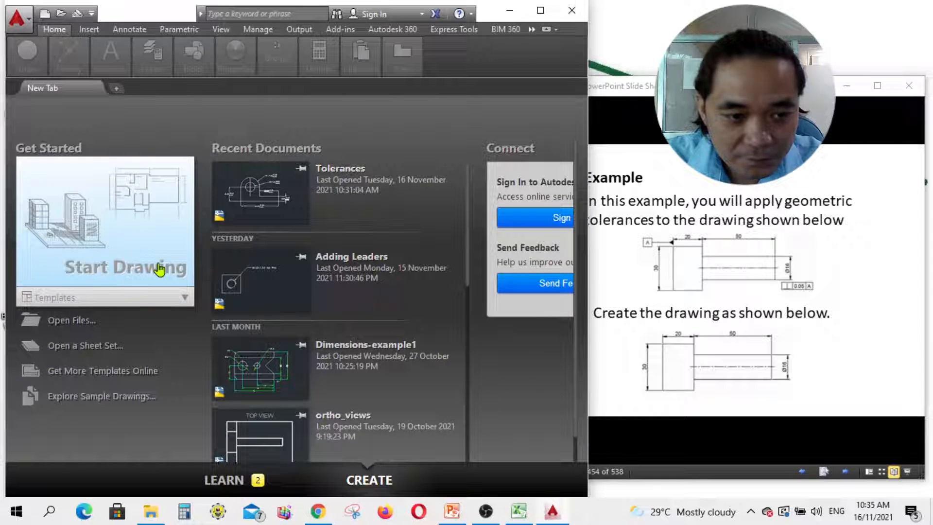
{"action": "left_click", "coordinate": [110, 298]}
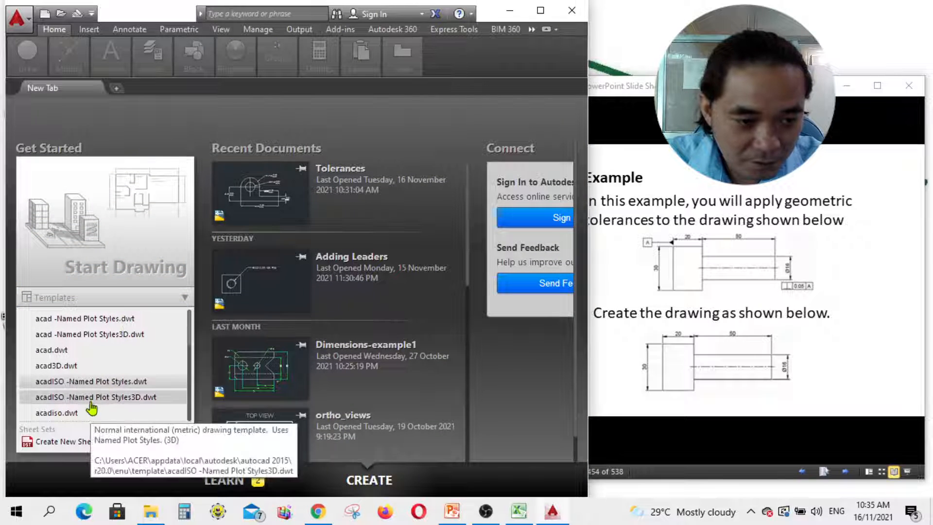
{"action": "left_click", "coordinate": [103, 379]}
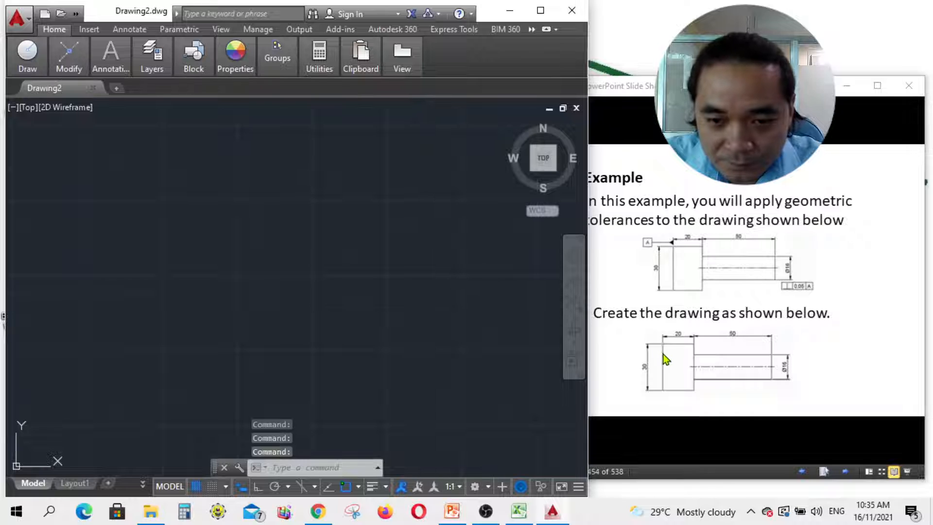
{"action": "left_click", "coordinate": [664, 354]}
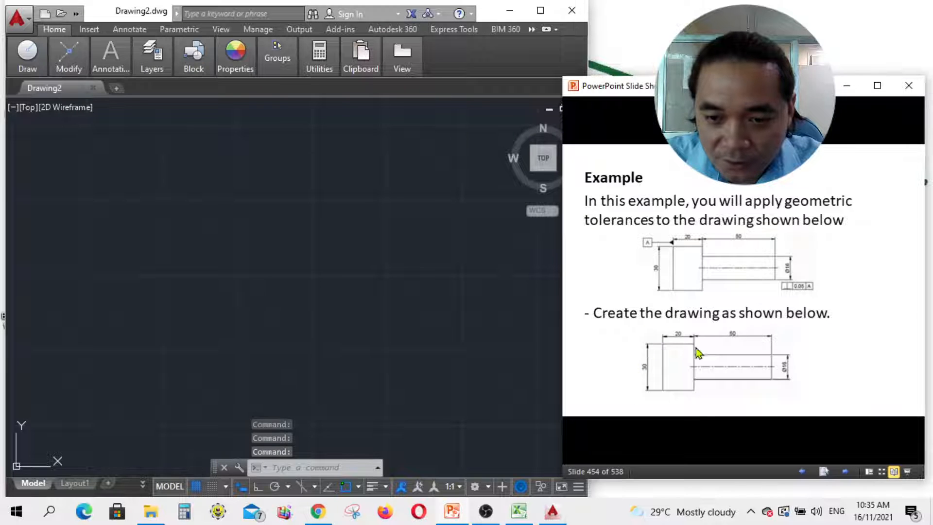
{"action": "left_click", "coordinate": [267, 273]}
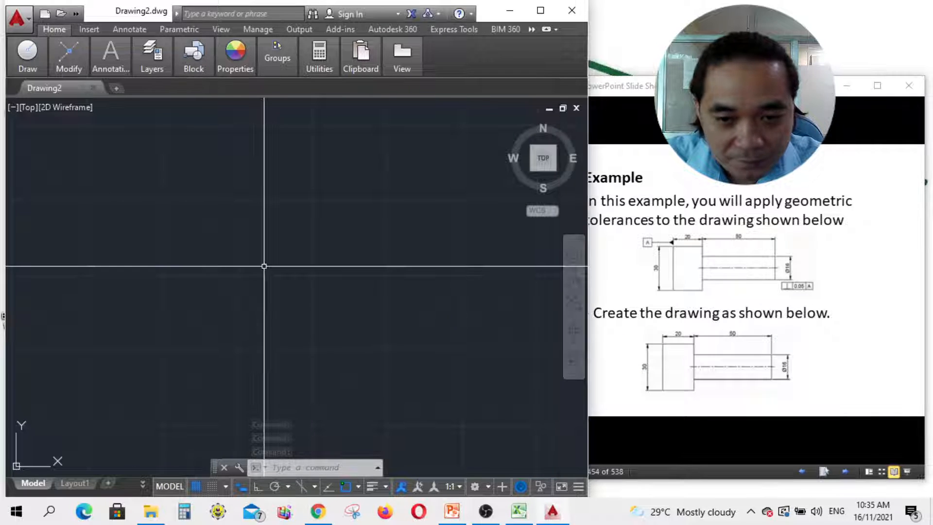
- Draw a vertical line 30 mm long downward as the left edge of the shaft's head
{"action": "key", "text": "Escape"}
{"action": "type", "text": "l"}
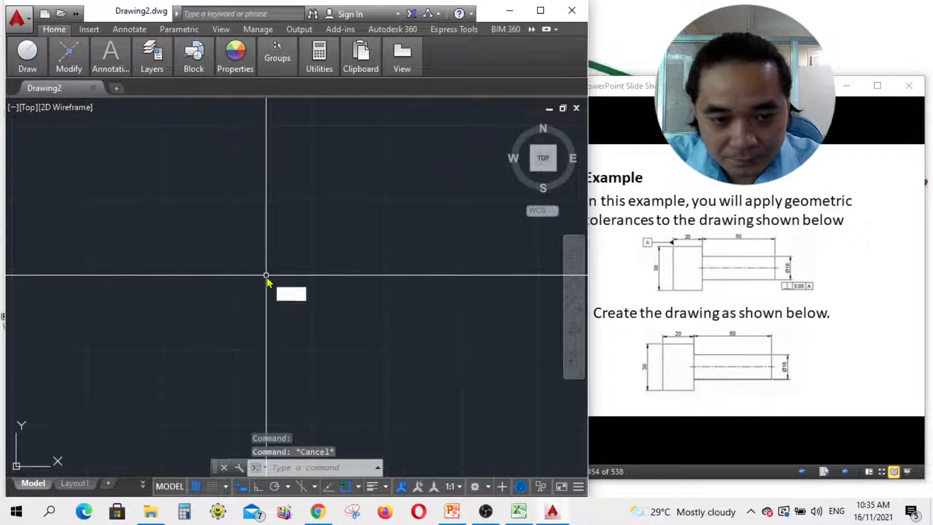
{"action": "key", "text": "Return"}
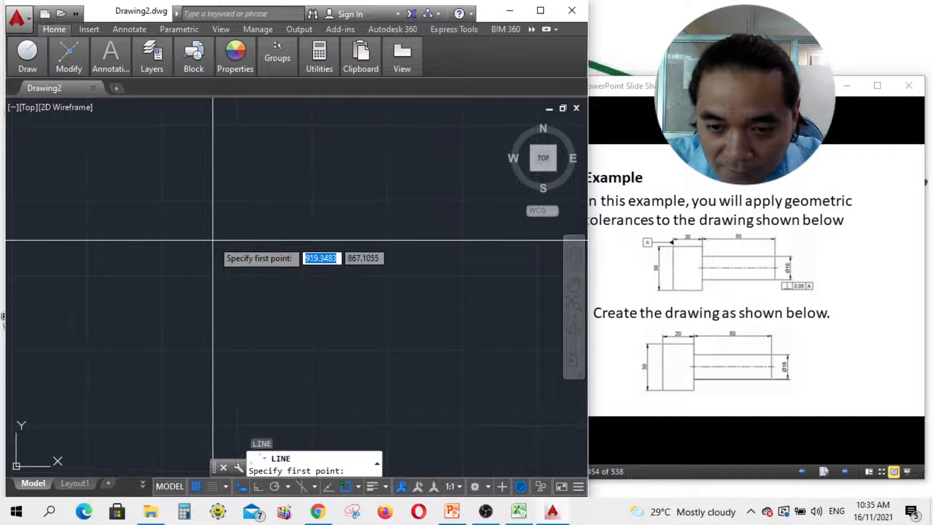
{"action": "left_click", "coordinate": [163, 231]}
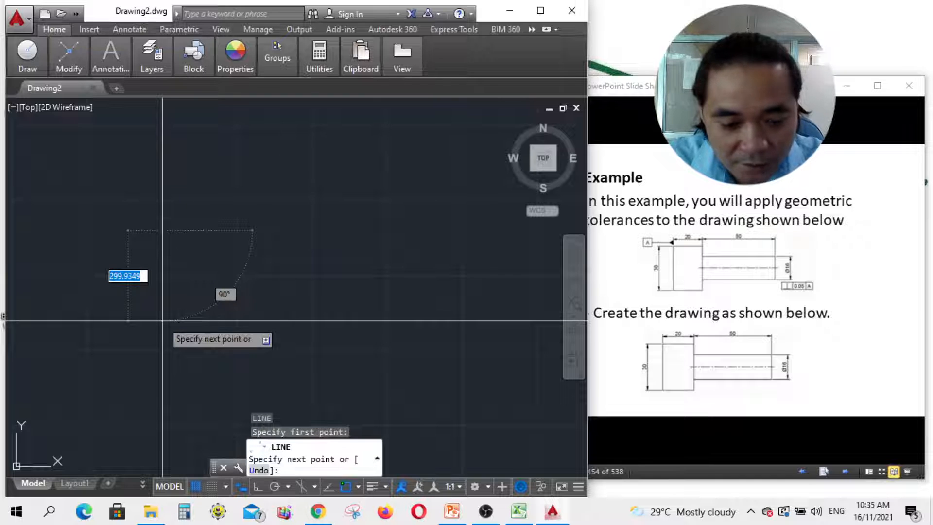
{"action": "key", "text": "Return"}
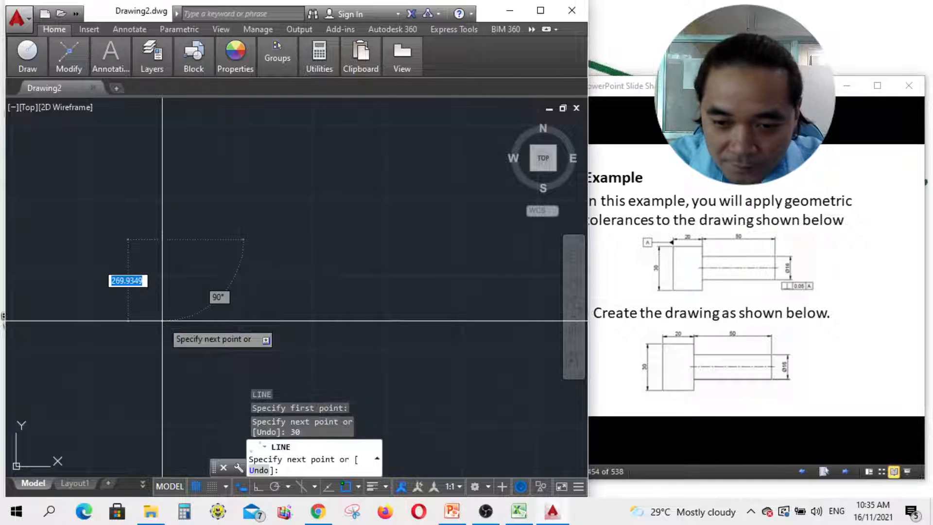
- Turn on Ortho mode and draw the head's bottom edge 20 mm to the right from the vertical line's lower end
{"action": "scroll", "coordinate": [212, 252], "scroll_direction": "up", "scroll_amount": 7}
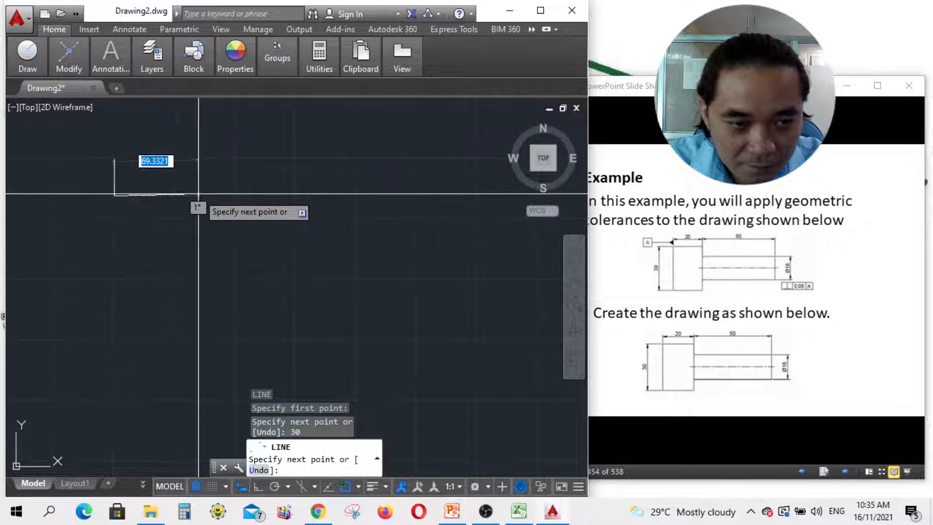
{"action": "left_click", "coordinate": [257, 486]}
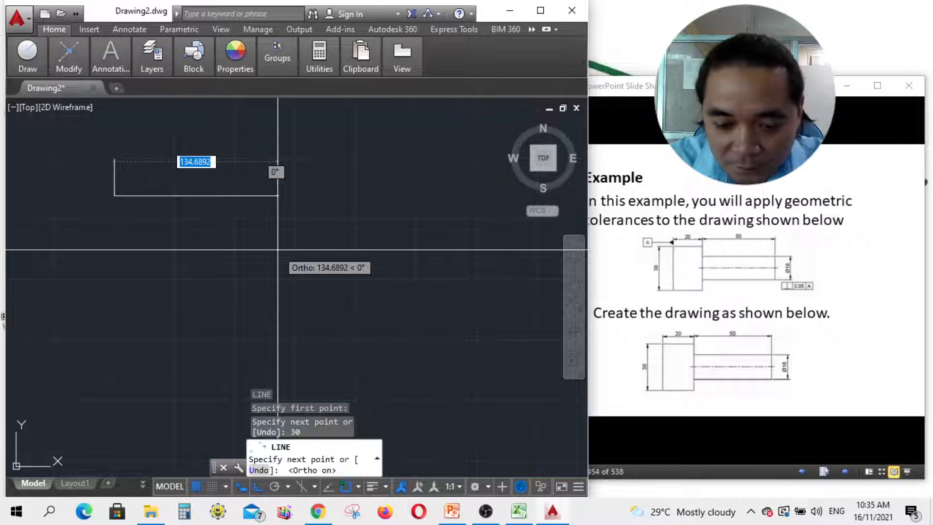
{"action": "type", "text": "20"}
{"action": "key", "text": "Return"}
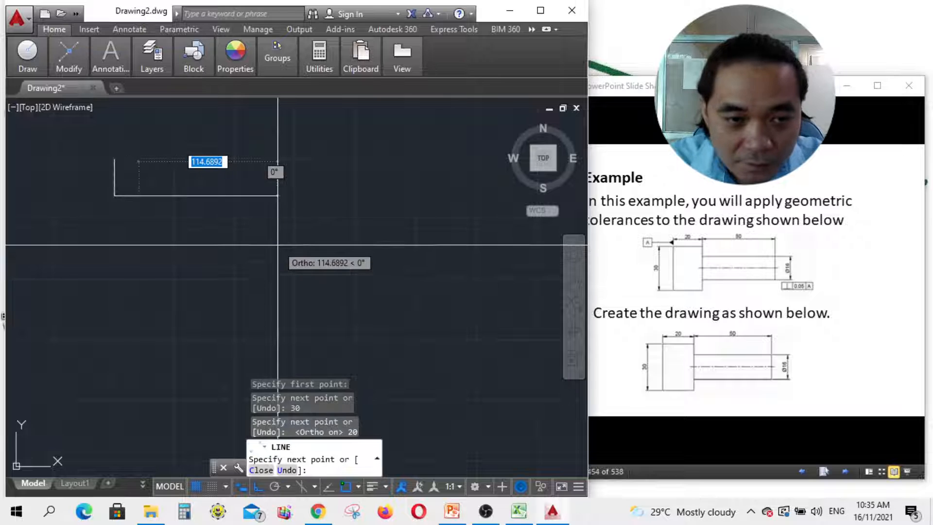
{"action": "key", "text": "Escape"}
- Draw the head's 20 mm top edge from the upper-left corner and close the rectangle with its right edge
{"action": "type", "text": "l"}
{"action": "key", "text": "Return"}
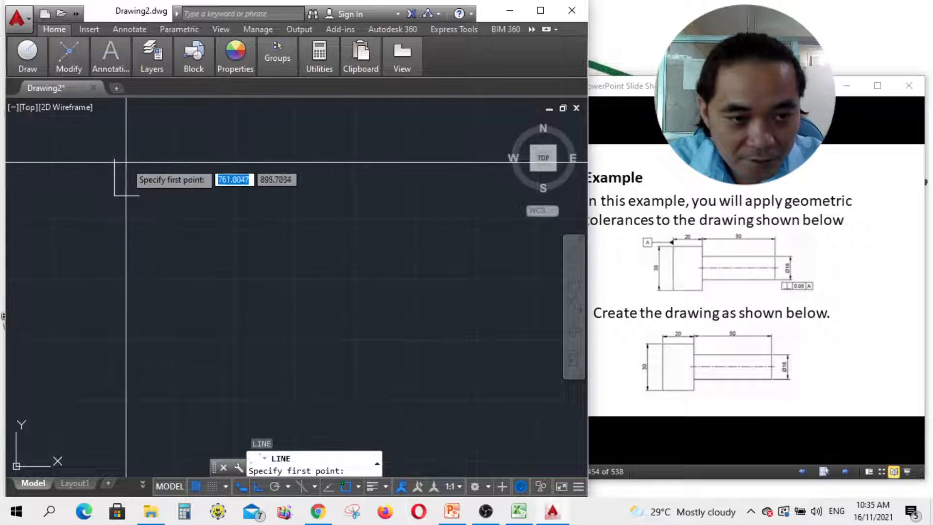
{"action": "left_click", "coordinate": [115, 159]}
{"action": "type", "text": "20.0123"}
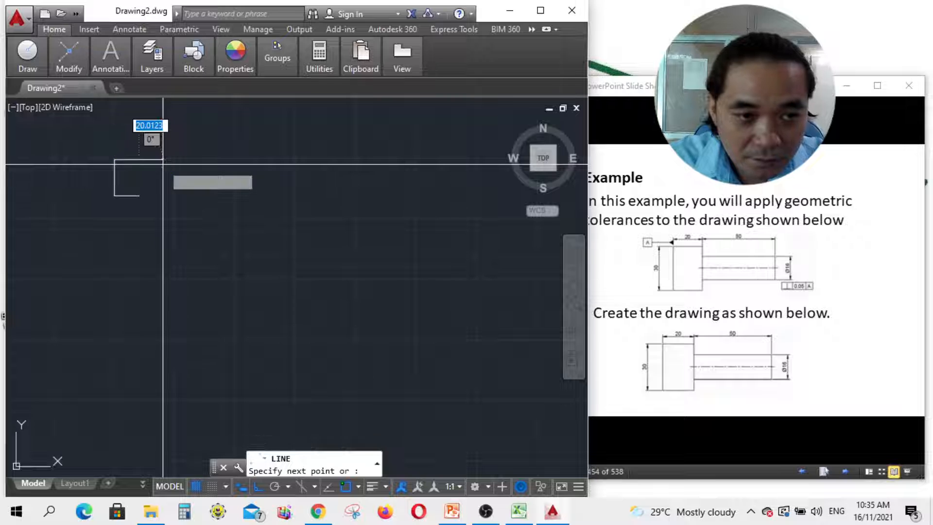
{"action": "key", "text": "Return"}
{"action": "scroll", "coordinate": [141, 160], "scroll_direction": "up", "scroll_amount": 4}
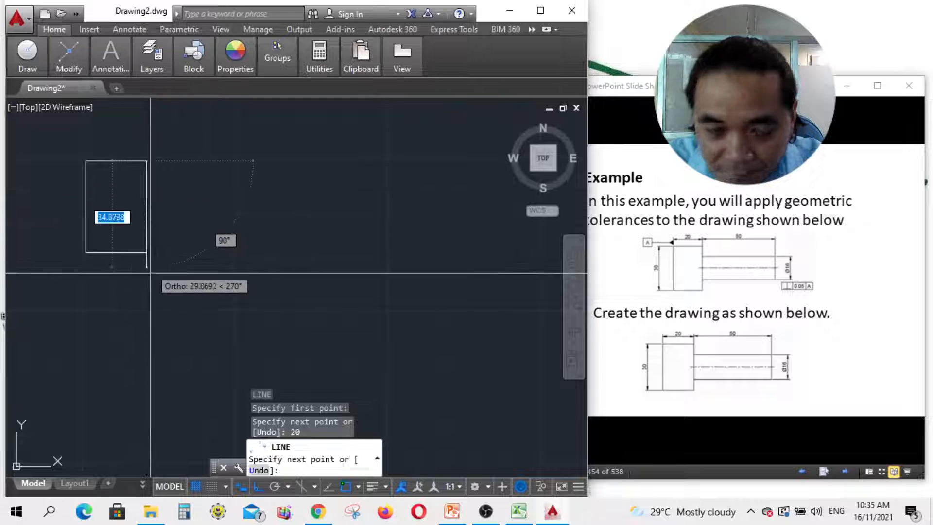
{"action": "left_click", "coordinate": [146, 252]}
{"action": "key", "text": "Escape"}
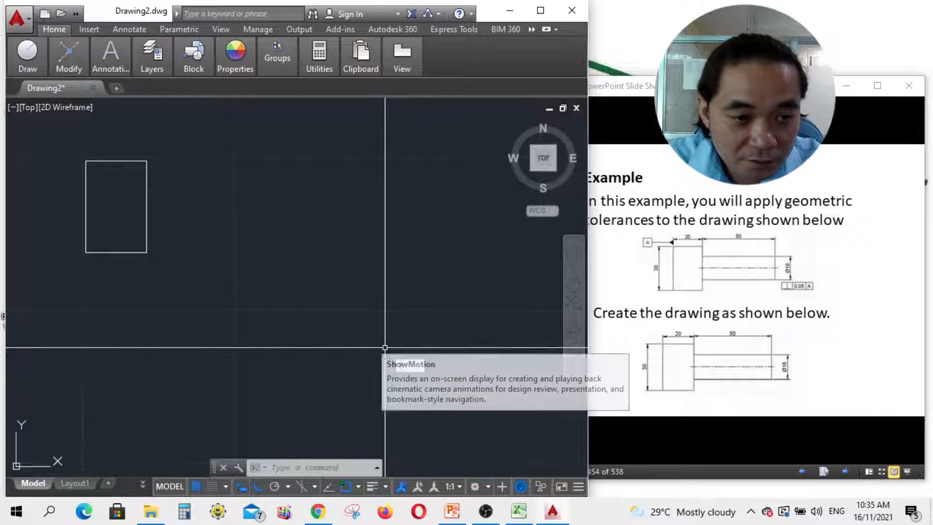
- Draw a horizontal line 50 mm long to the right from the midpoint of the head's right edge
{"action": "type", "text": "l"}
{"action": "key", "text": "Return"}
{"action": "left_click", "coordinate": [146, 207]}
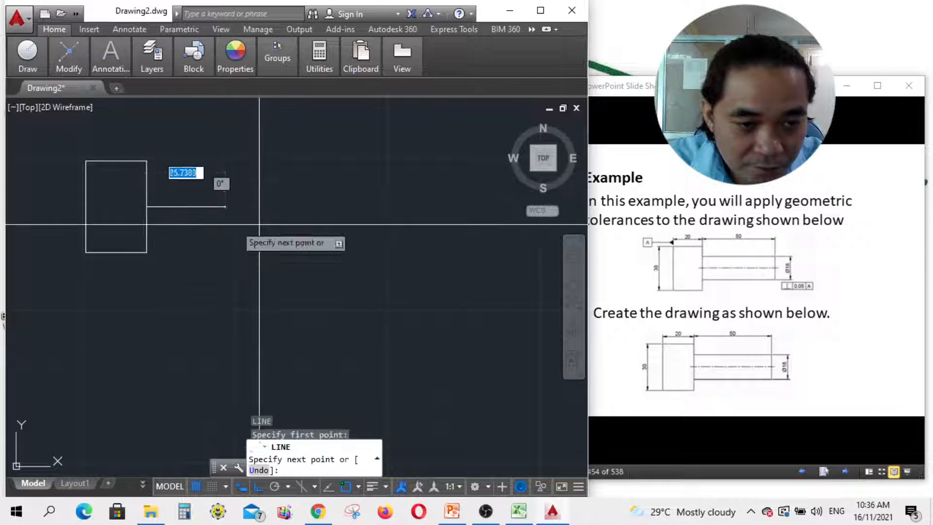
{"action": "type", "text": "50"}
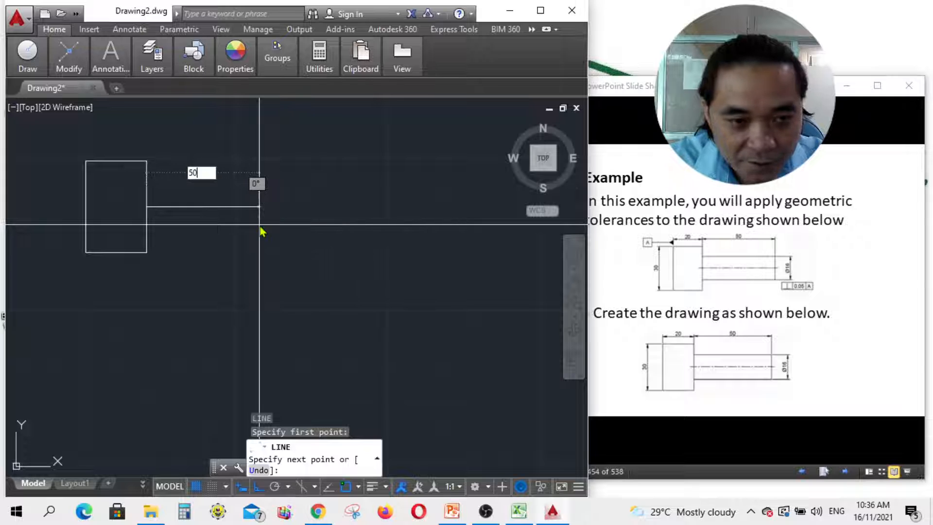
{"action": "key", "text": "Return"}
{"action": "key", "text": "Escape"}
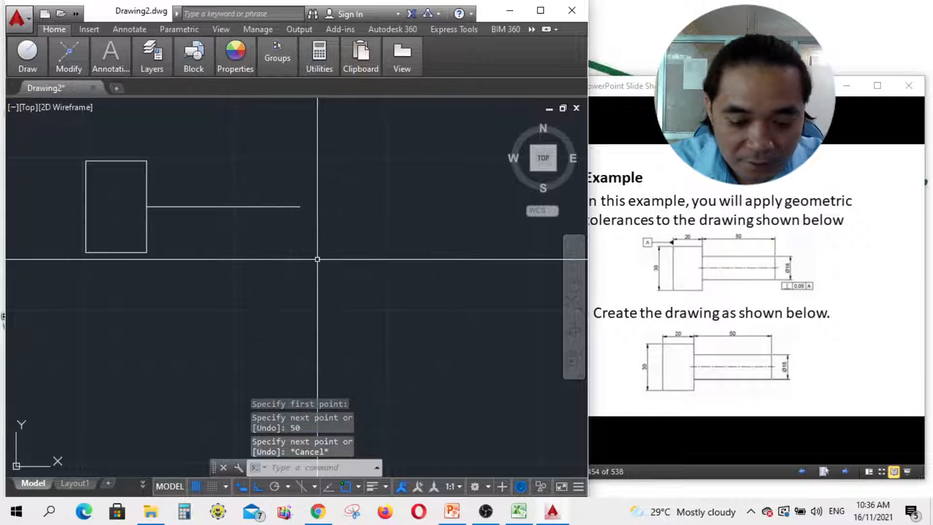
- Offset the 50 mm line by 8 mm upward and downward to form the shaft's outer edges
{"action": "type", "text": "o"}
{"action": "key", "text": "Return"}
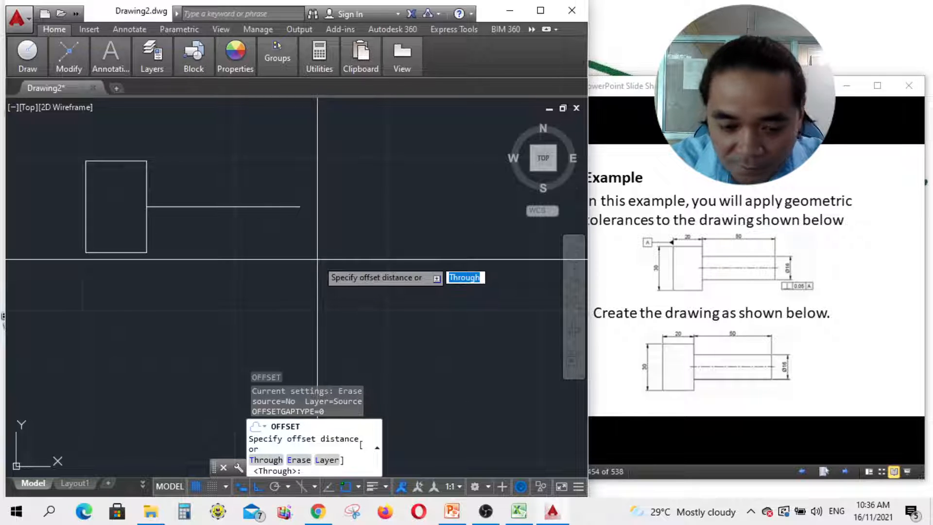
{"action": "key", "text": "Return"}
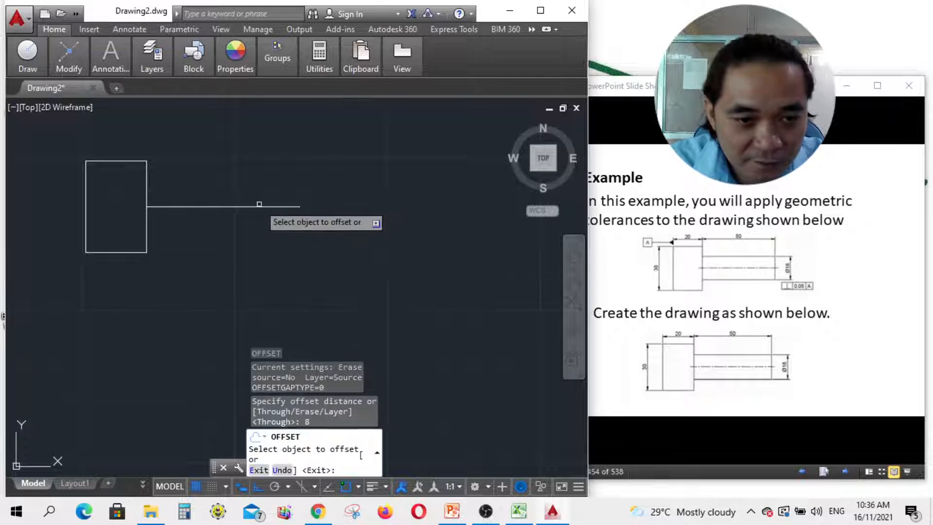
{"action": "left_click", "coordinate": [269, 206]}
{"action": "left_click", "coordinate": [267, 194]}
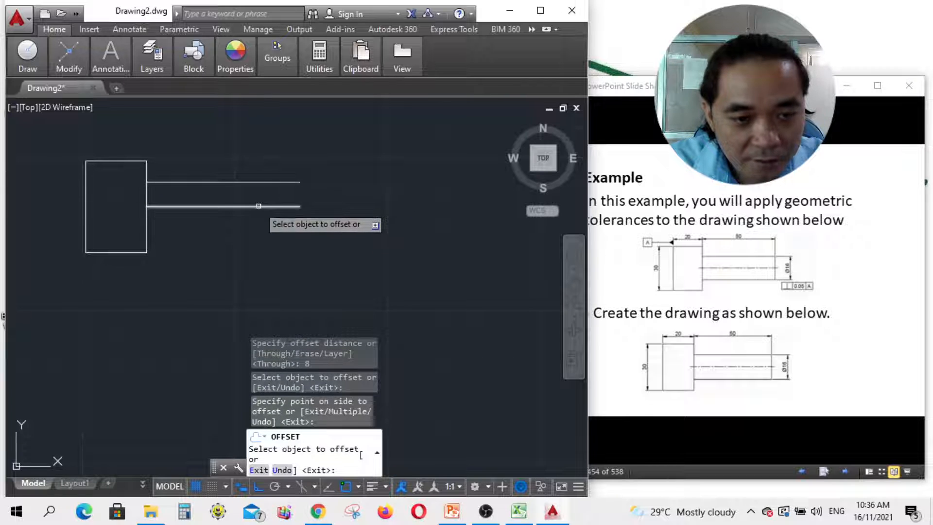
{"action": "left_click", "coordinate": [260, 207]}
{"action": "left_click", "coordinate": [255, 240]}
{"action": "key", "text": "Return"}
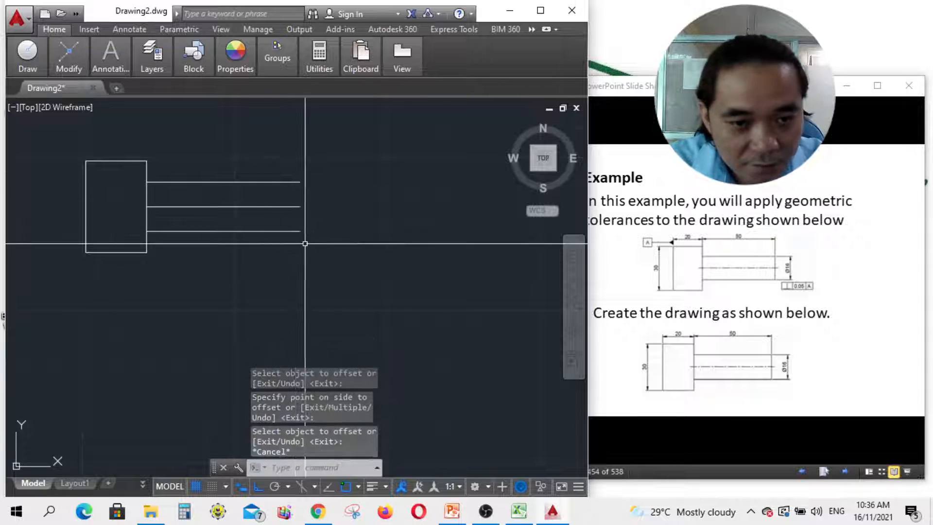
- Close the shaft's right end with a vertical line between the ends of its upper and lower edges
{"action": "type", "text": "l"}
{"action": "key", "text": "Return"}
{"action": "left_click", "coordinate": [300, 182]}
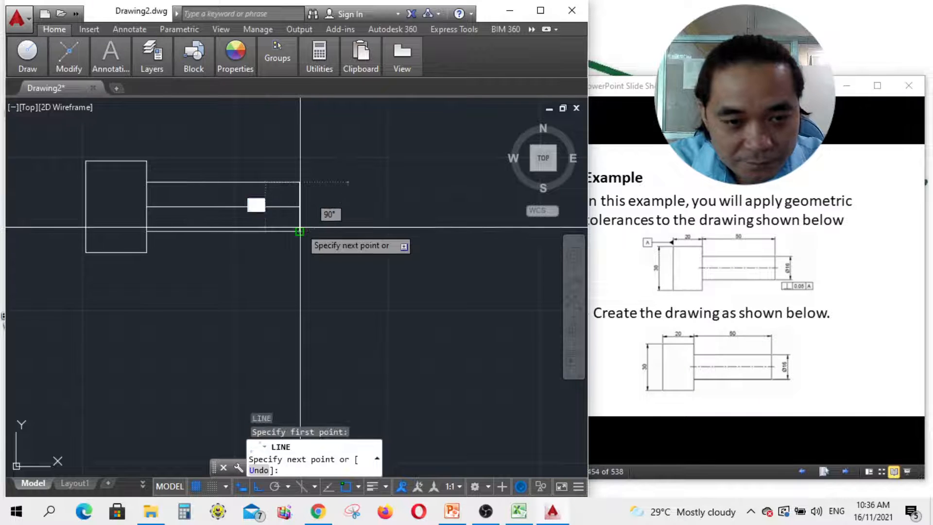
{"action": "key", "text": "Escape"}
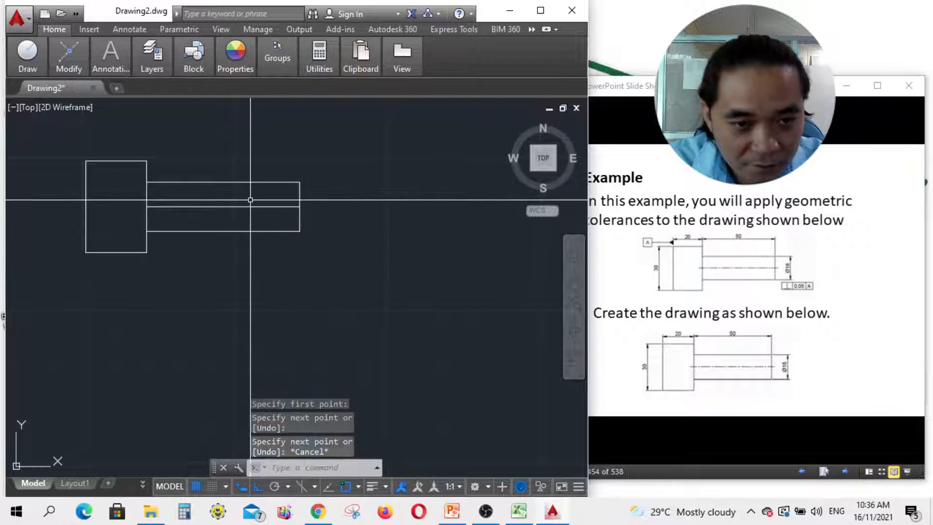
- Select the line along the shaft's axis and open the Linetype Manager
{"action": "left_click", "coordinate": [250, 206]}
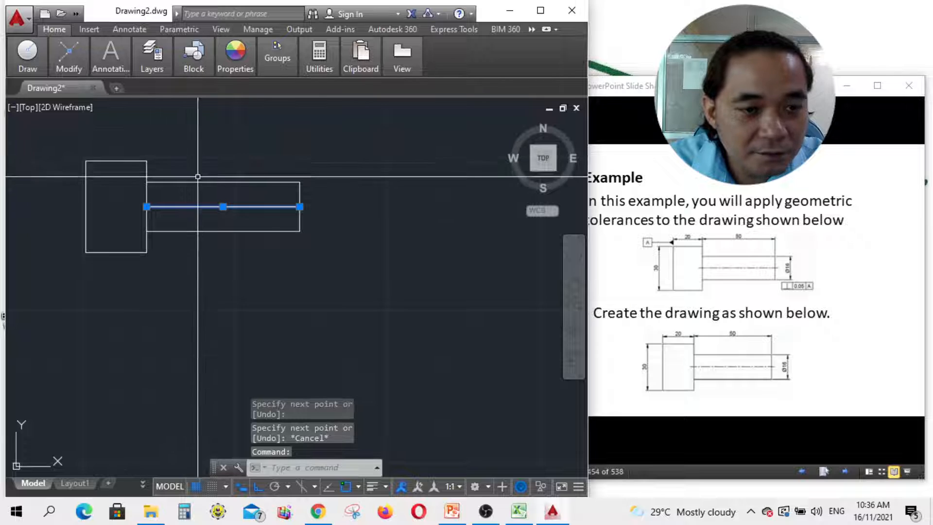
{"action": "mouse_move", "coordinate": [50, 52]}
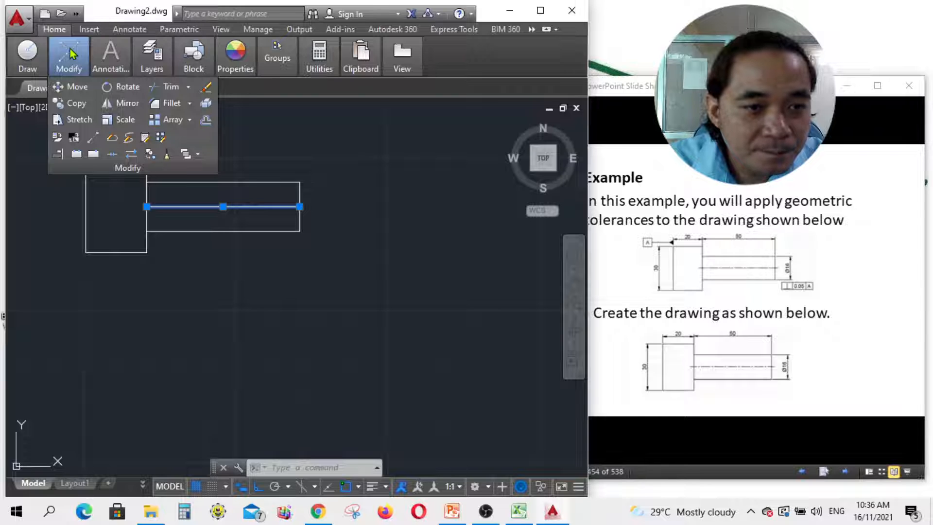
{"action": "mouse_move", "coordinate": [115, 57]}
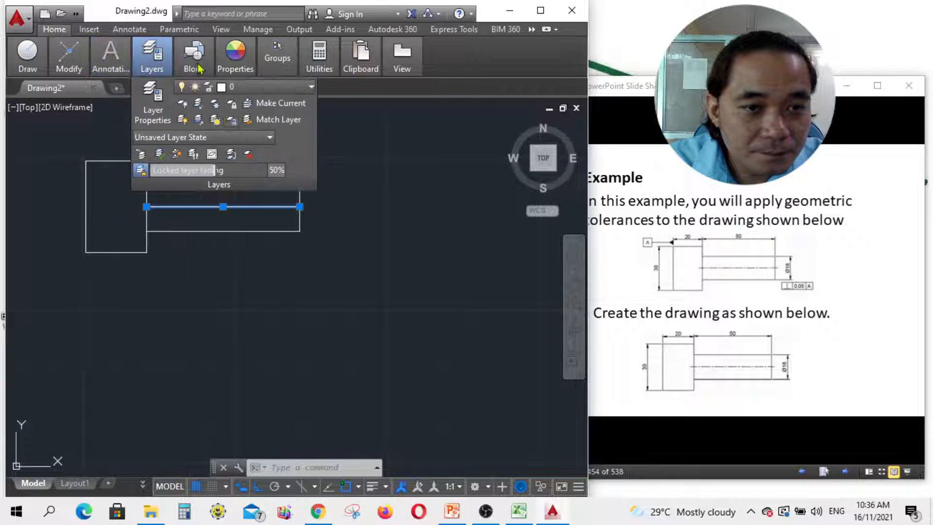
{"action": "mouse_move", "coordinate": [154, 61]}
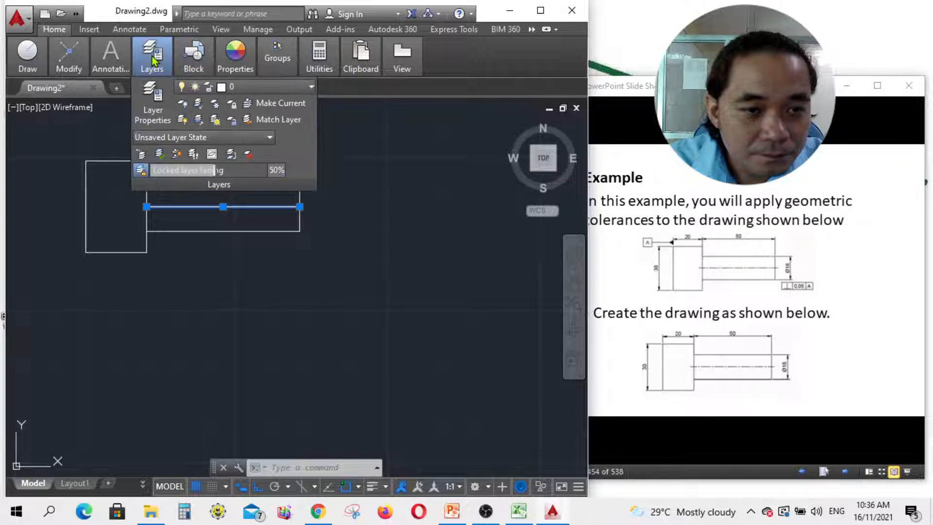
{"action": "mouse_move", "coordinate": [100, 43]}
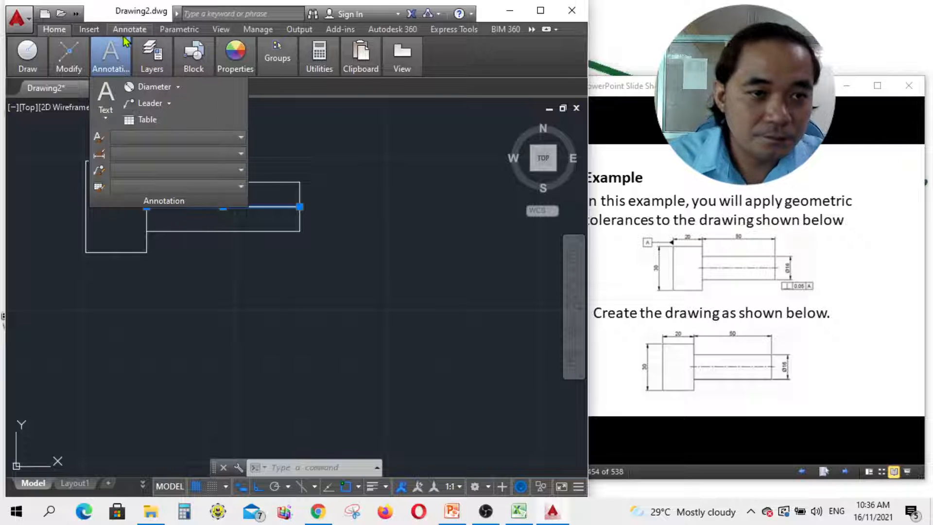
{"action": "mouse_move", "coordinate": [203, 67]}
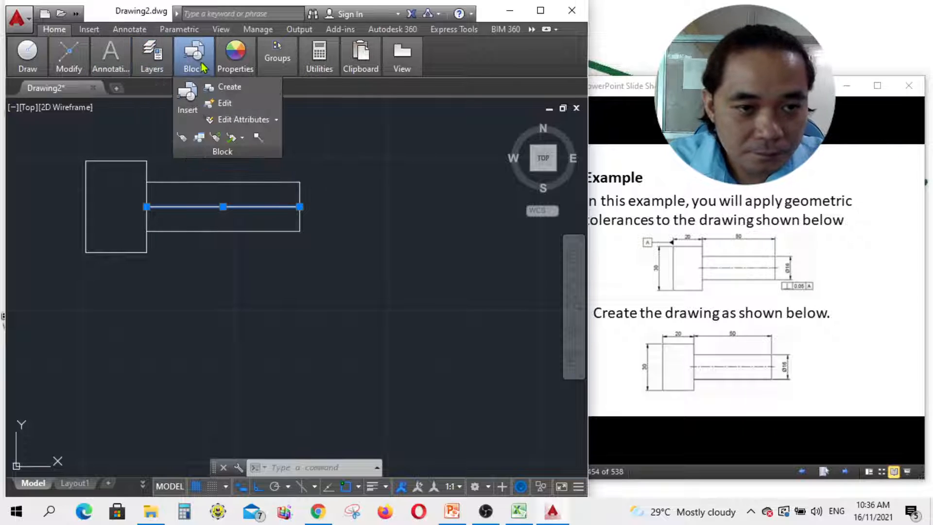
{"action": "mouse_move", "coordinate": [237, 71]}
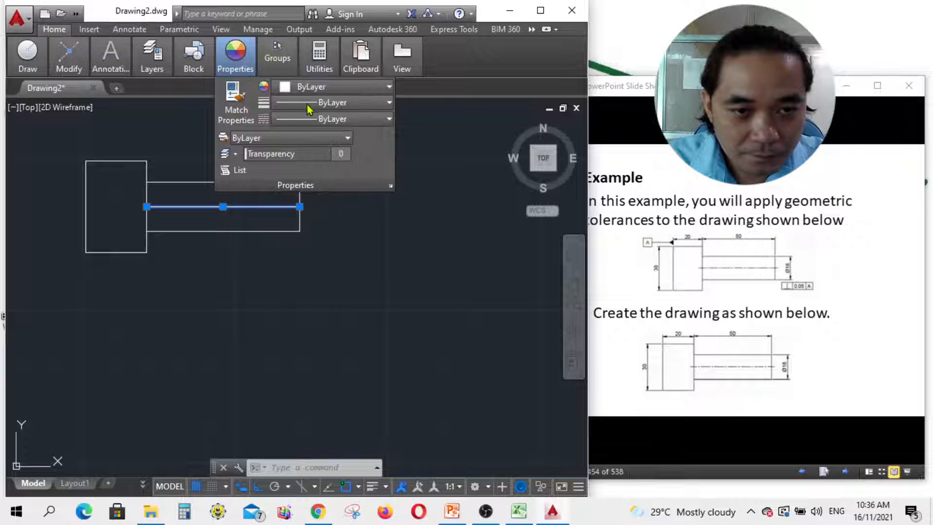
{"action": "mouse_move", "coordinate": [277, 53]}
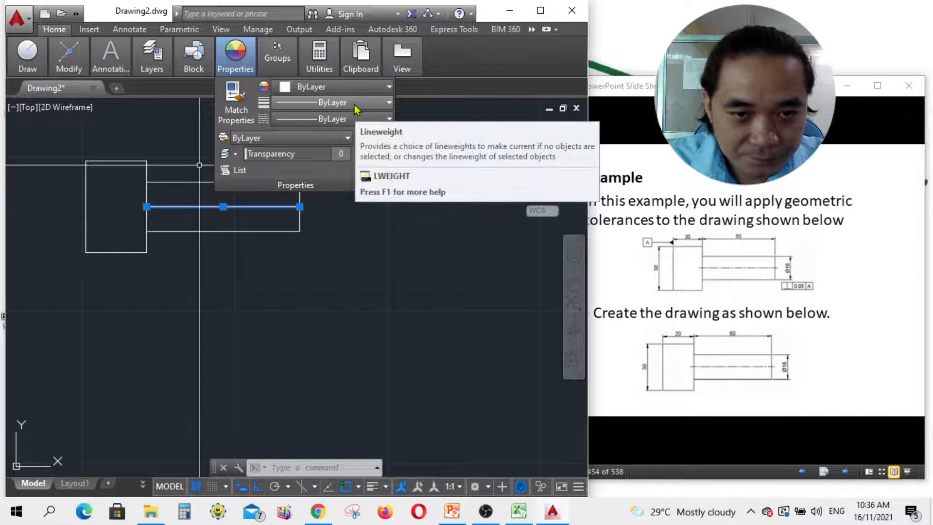
{"action": "left_click", "coordinate": [363, 120]}
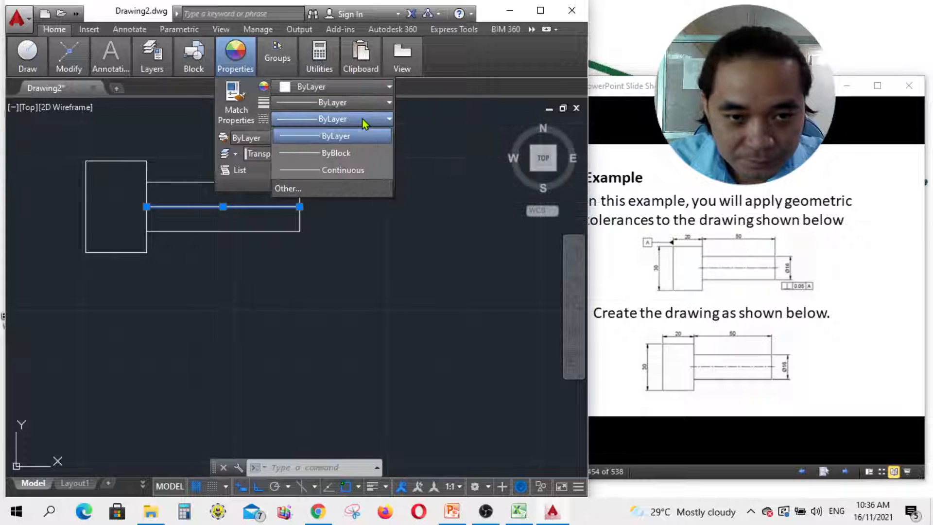
{"action": "left_click", "coordinate": [335, 189]}
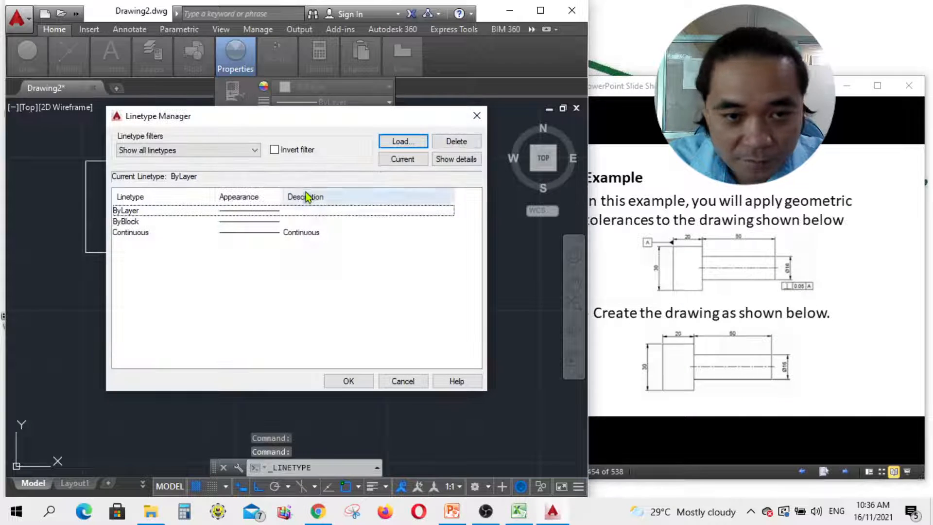
- Load the JIS_08_11 dash-dot linetype from acadiso.lin into the drawing
{"action": "left_click", "coordinate": [403, 142]}
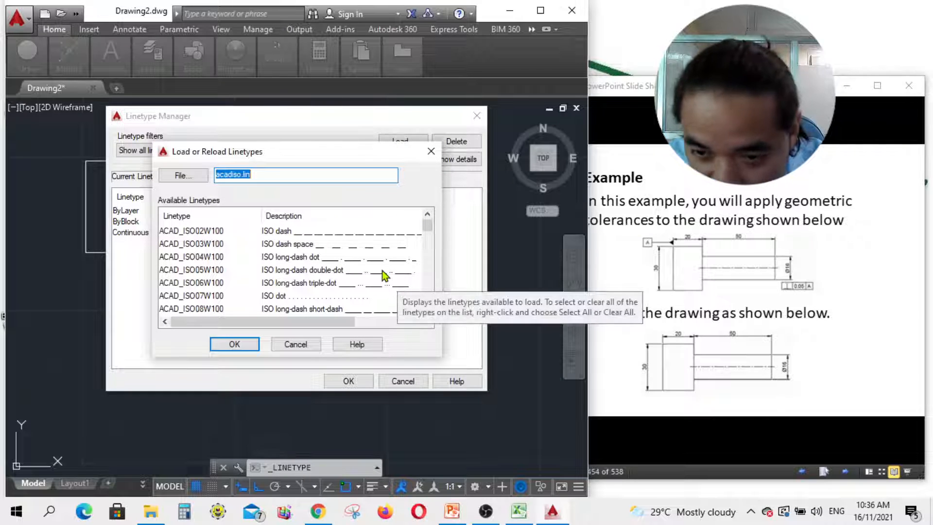
{"action": "scroll", "coordinate": [266, 270], "scroll_direction": "down", "scroll_amount": 3}
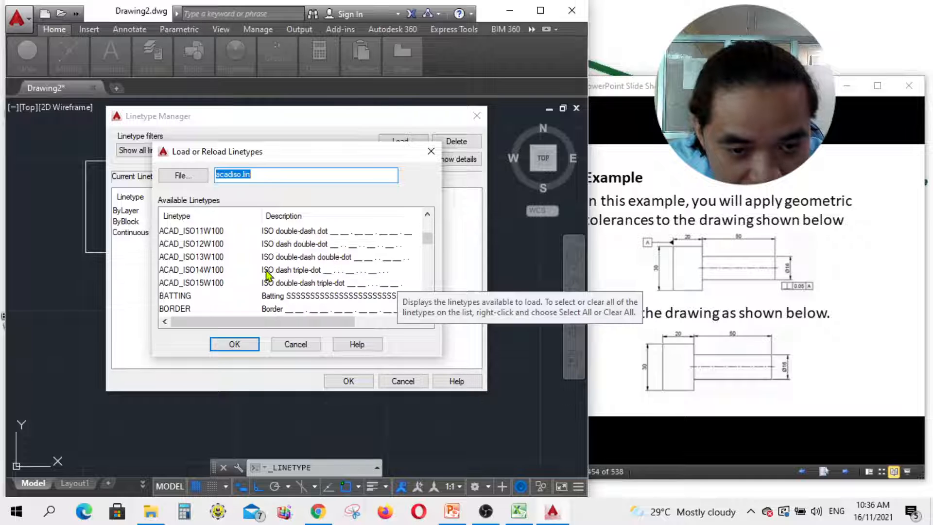
{"action": "scroll", "coordinate": [340, 272], "scroll_direction": "down", "scroll_amount": 6}
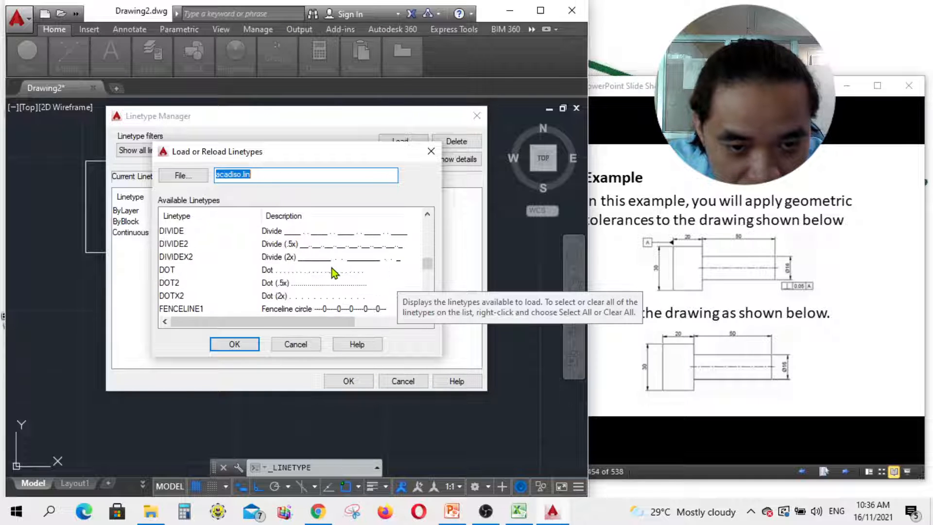
{"action": "scroll", "coordinate": [318, 289], "scroll_direction": "down", "scroll_amount": 4}
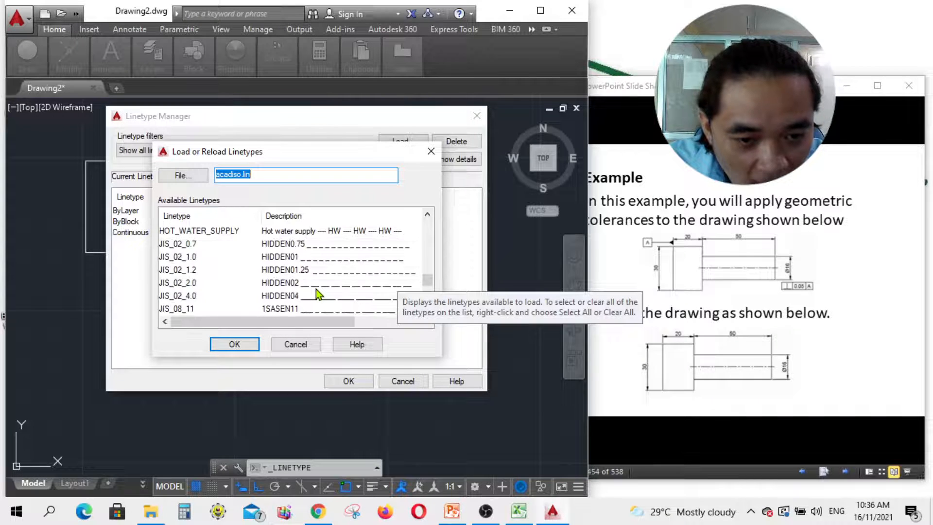
{"action": "scroll", "coordinate": [315, 289], "scroll_direction": "down", "scroll_amount": 4}
{"action": "scroll", "coordinate": [314, 289], "scroll_direction": "down", "scroll_amount": 1}
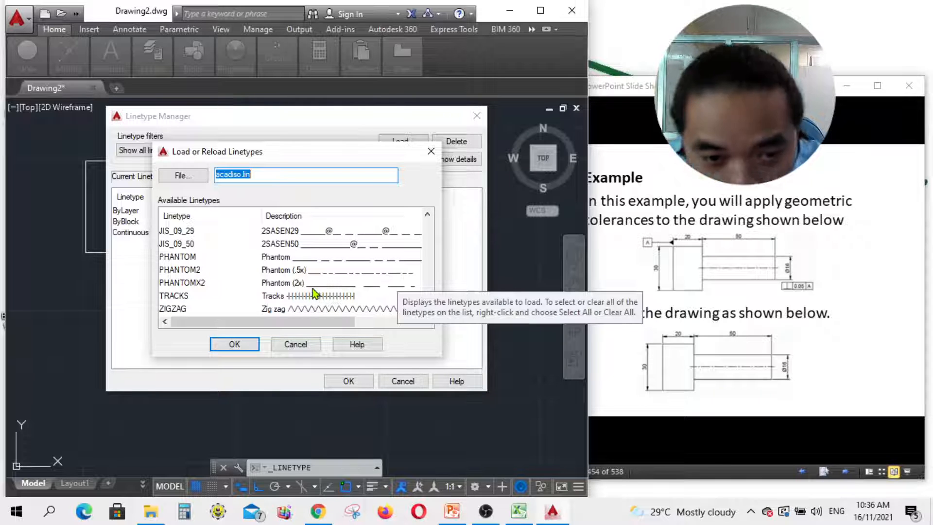
{"action": "scroll", "coordinate": [316, 293], "scroll_direction": "up", "scroll_amount": 3}
{"action": "scroll", "coordinate": [317, 293], "scroll_direction": "down", "scroll_amount": 3}
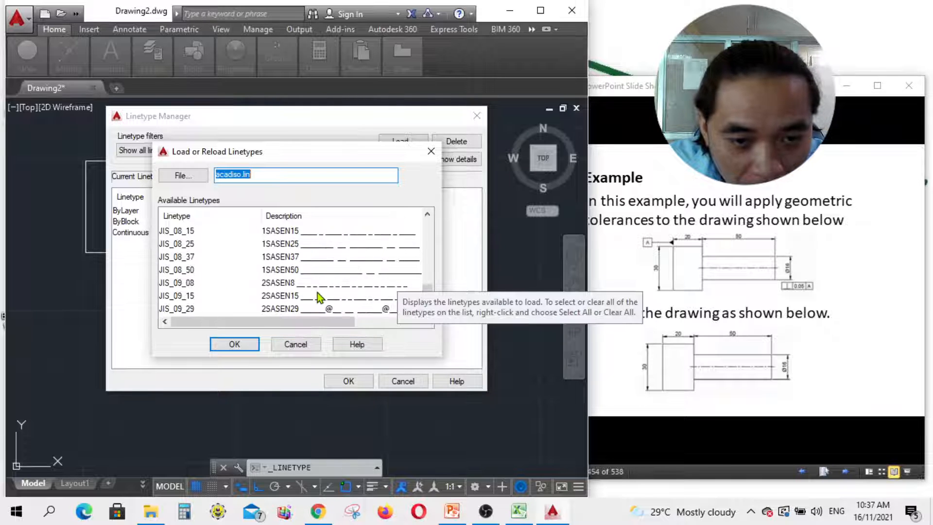
{"action": "scroll", "coordinate": [327, 275], "scroll_direction": "up", "scroll_amount": 3}
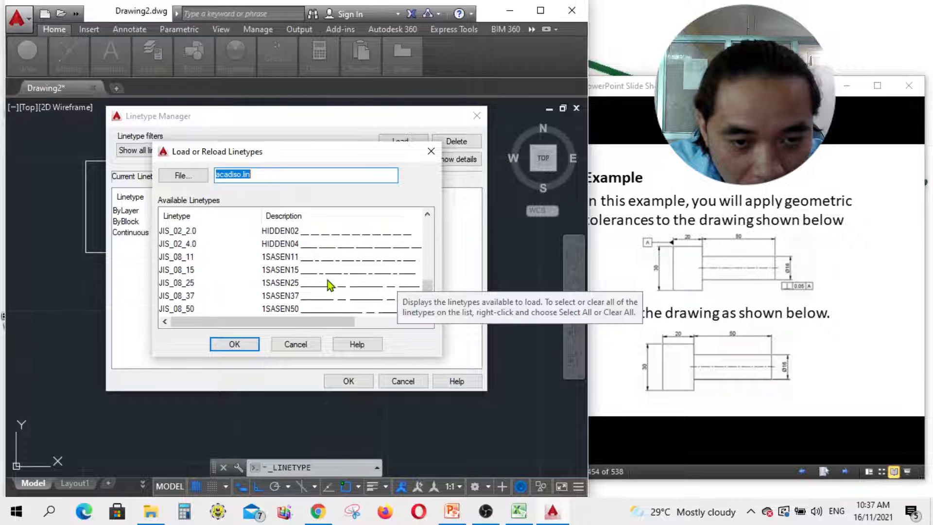
{"action": "left_click", "coordinate": [335, 261]}
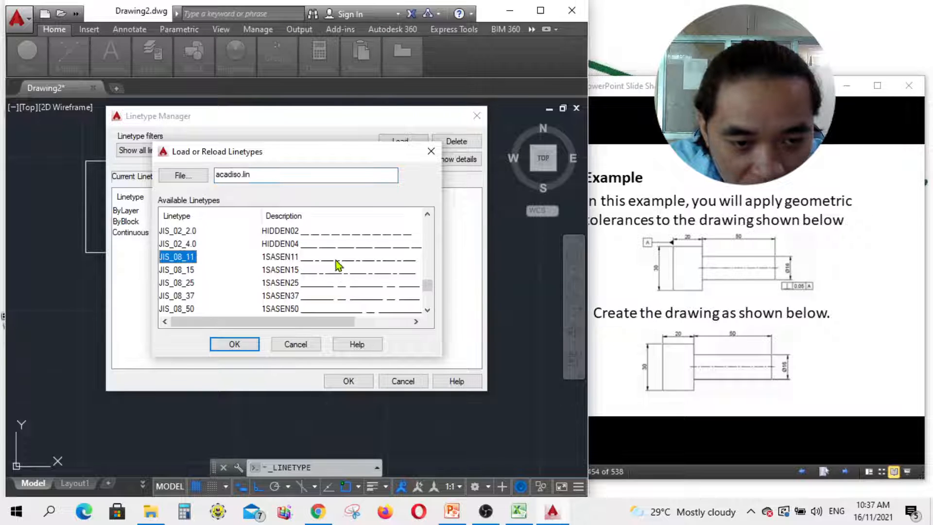
{"action": "left_click", "coordinate": [230, 348]}
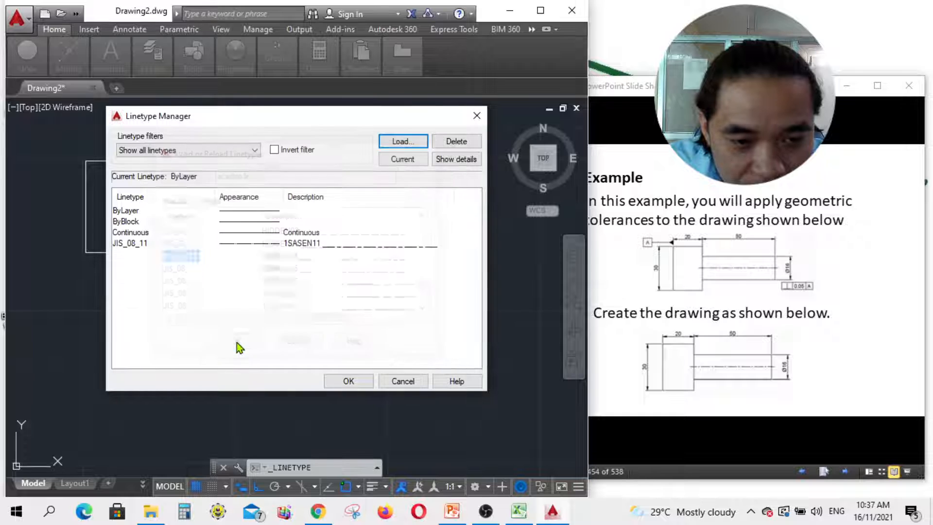
{"action": "left_click", "coordinate": [211, 245]}
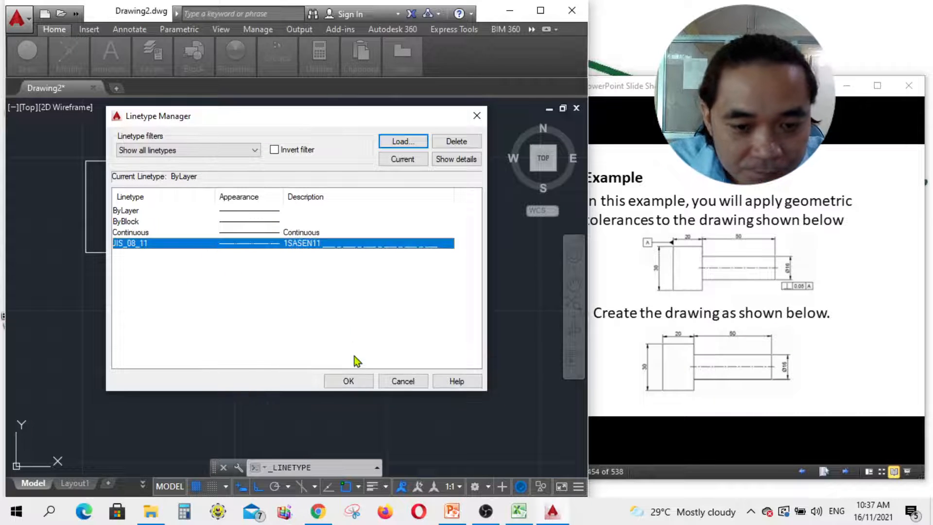
{"action": "left_click", "coordinate": [352, 382]}
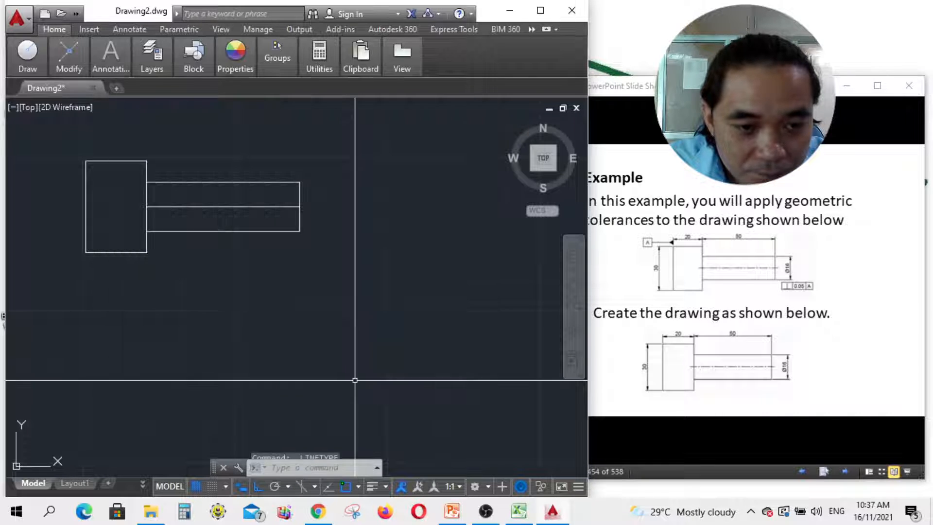
- Assign the JIS_08_11 linetype to the shaft's middle line and clear the selection
{"action": "left_click", "coordinate": [213, 206]}
{"action": "mouse_move", "coordinate": [277, 53]}
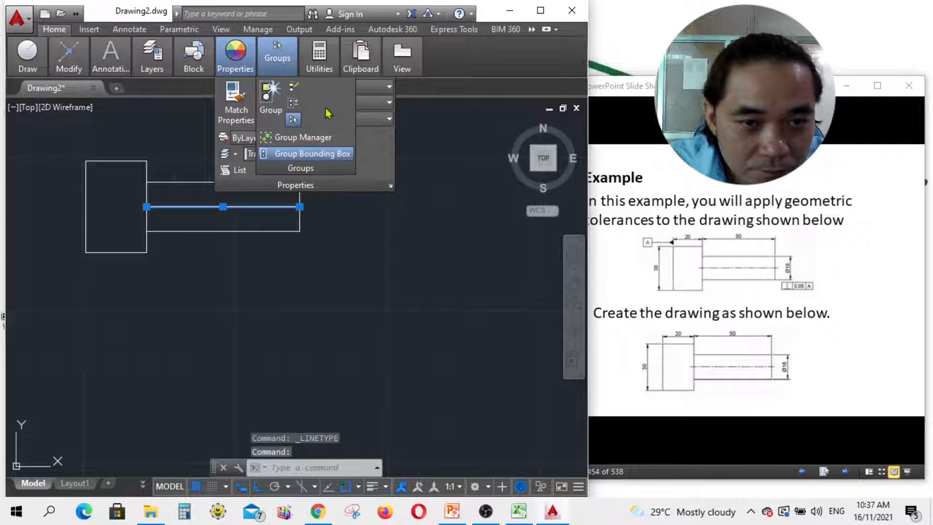
{"action": "left_click", "coordinate": [373, 120]}
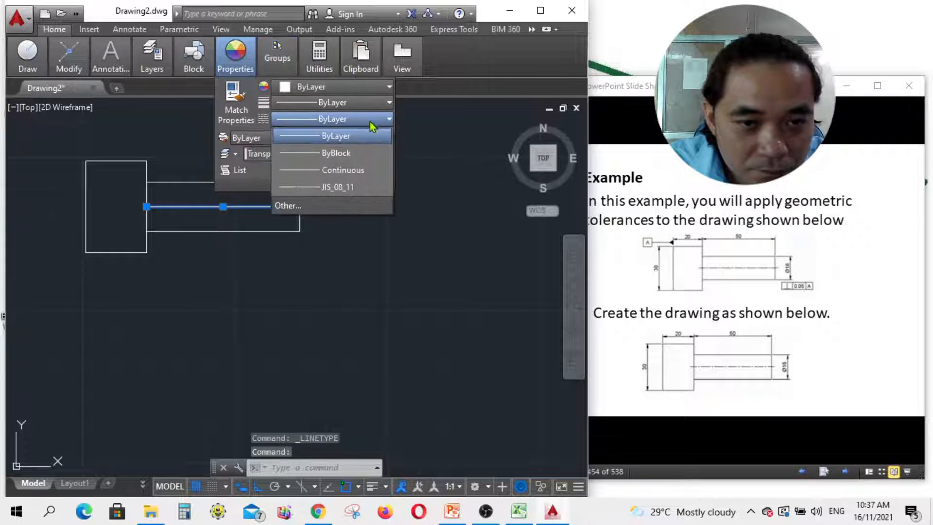
{"action": "left_click", "coordinate": [337, 187]}
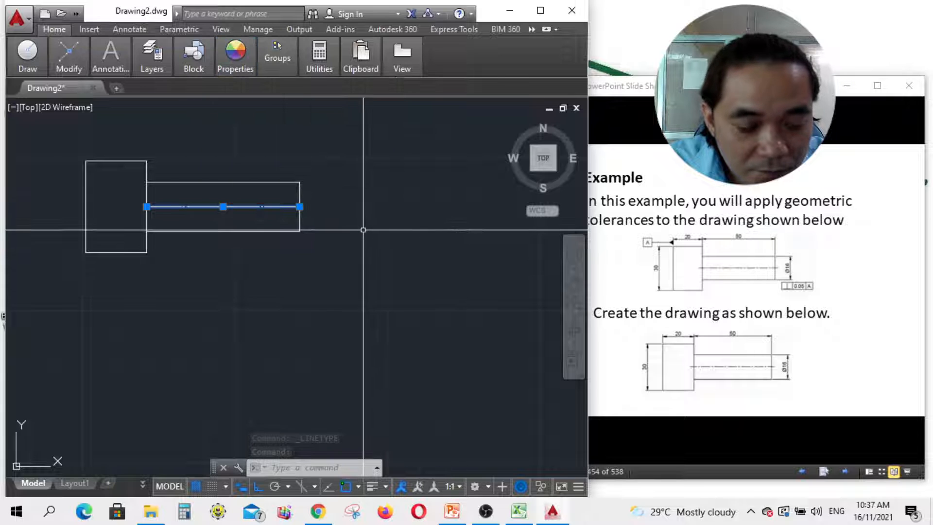
{"action": "key", "text": "Escape"}
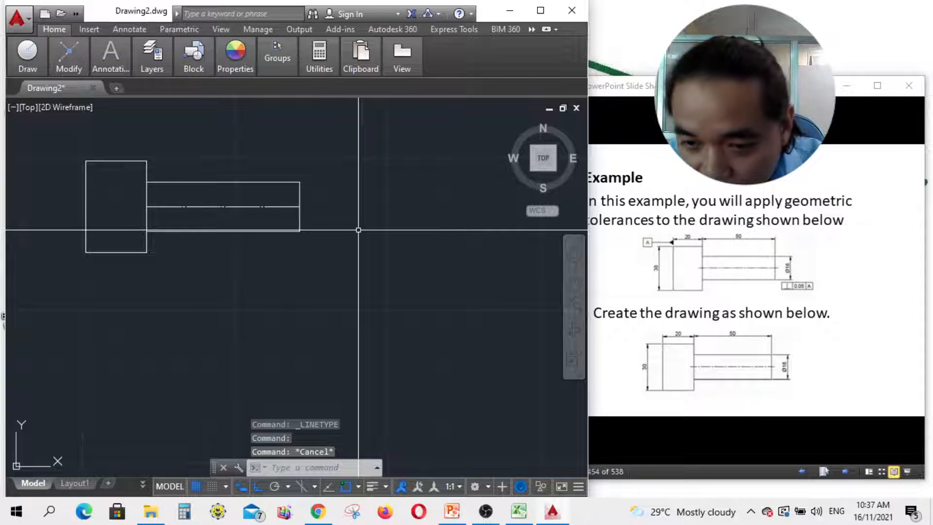
{"action": "left_click", "coordinate": [244, 206]}
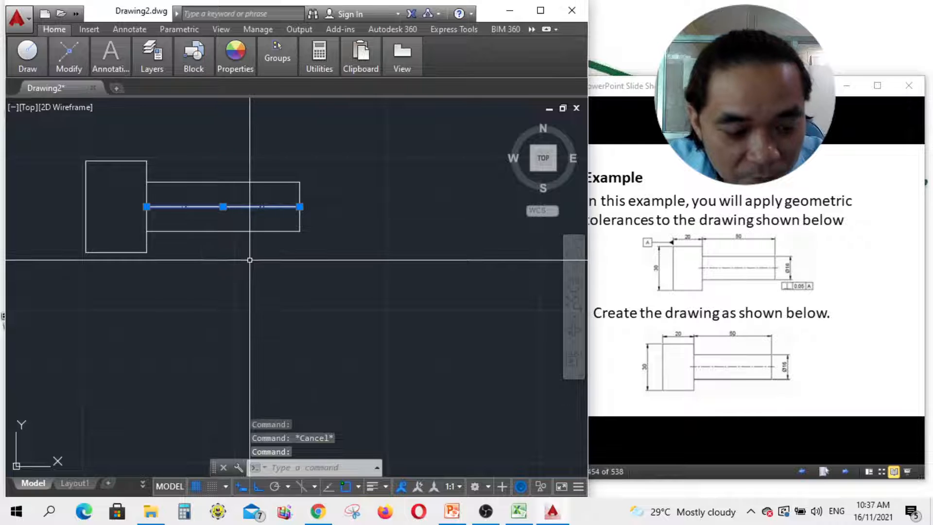
{"action": "key", "text": "Escape"}
- Load the CENTER2 linetype from acadiso.lin into the drawing
{"action": "mouse_move", "coordinate": [119, 75]}
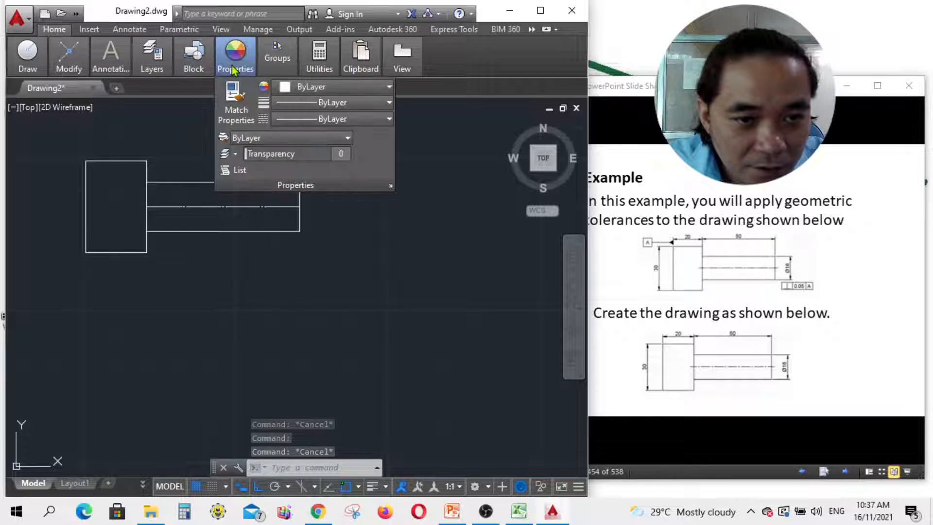
{"action": "left_click", "coordinate": [331, 120]}
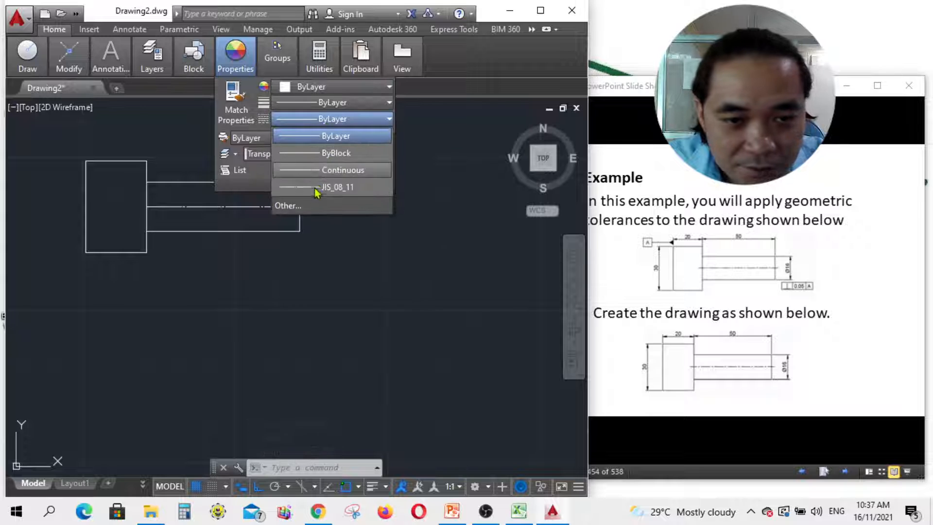
{"action": "left_click", "coordinate": [302, 206]}
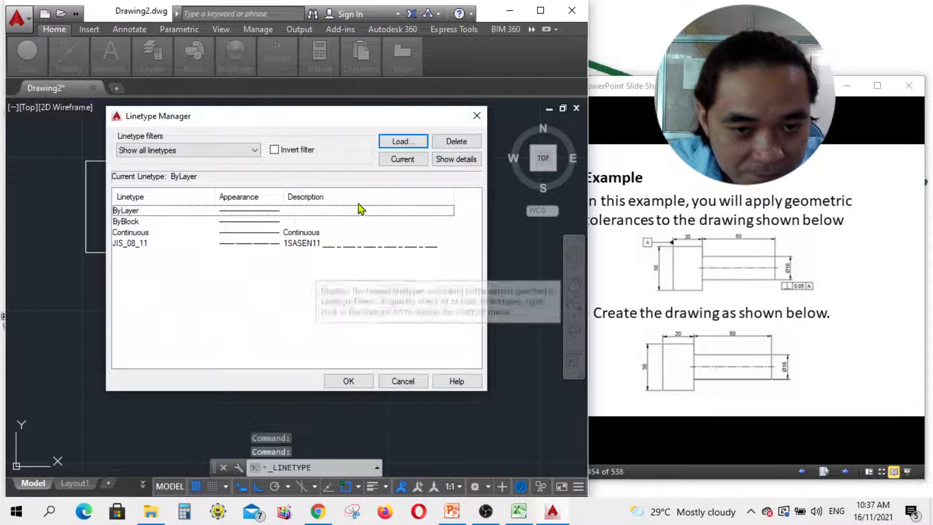
{"action": "left_click", "coordinate": [403, 141]}
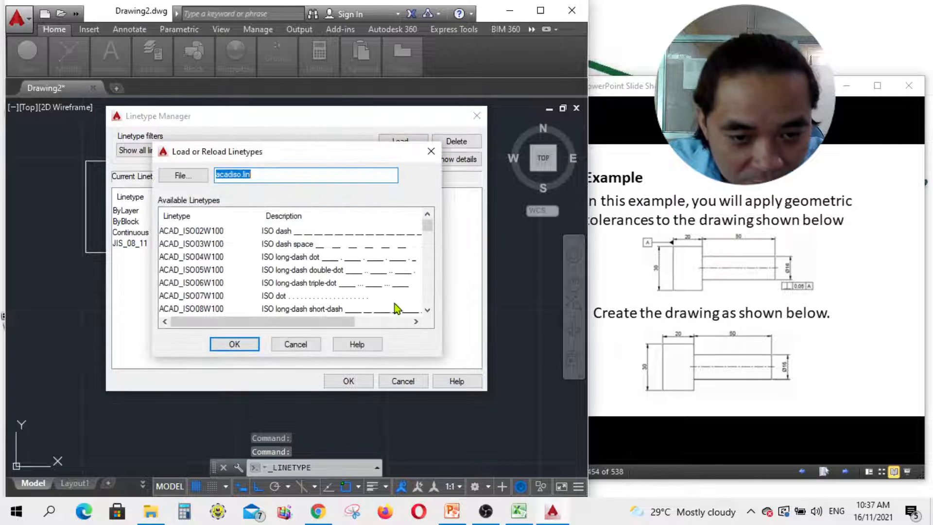
{"action": "left_click", "coordinate": [428, 310]}
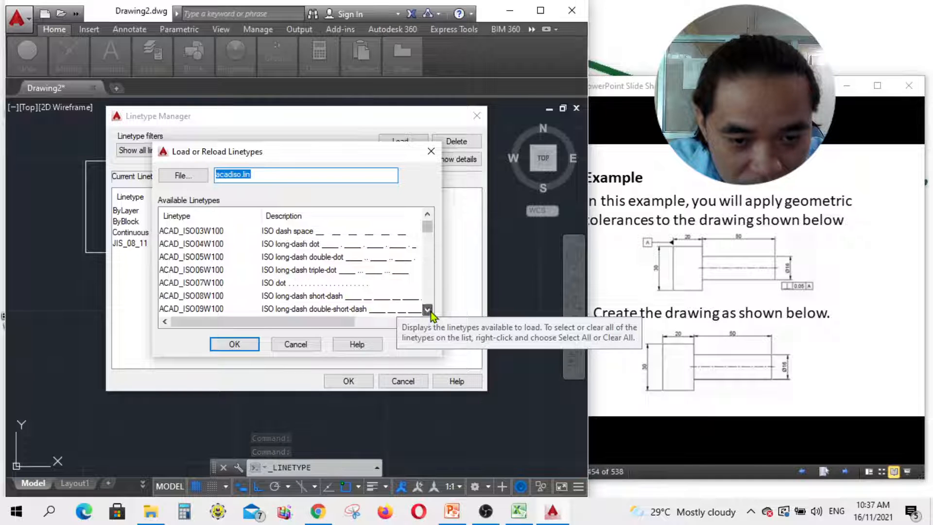
{"action": "left_click", "coordinate": [428, 310]}
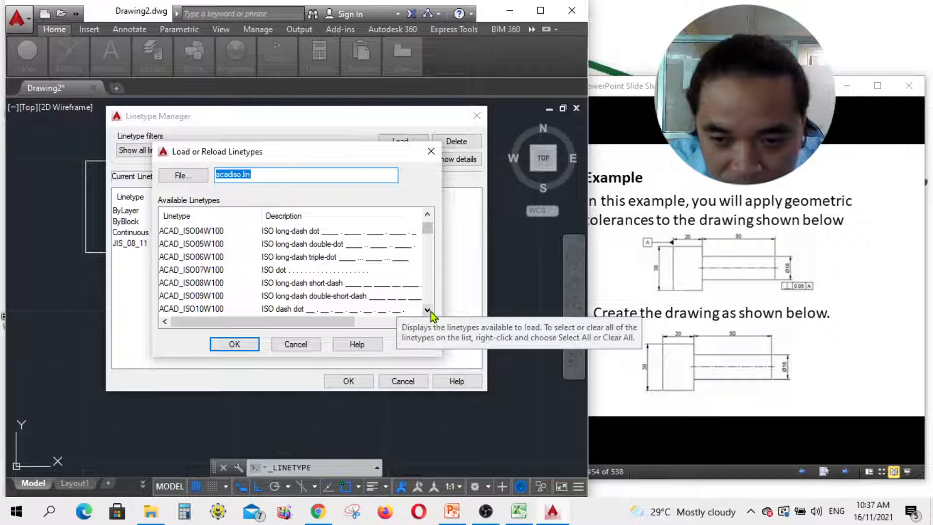
{"action": "left_click", "coordinate": [428, 310]}
{"action": "left_click", "coordinate": [427, 310]}
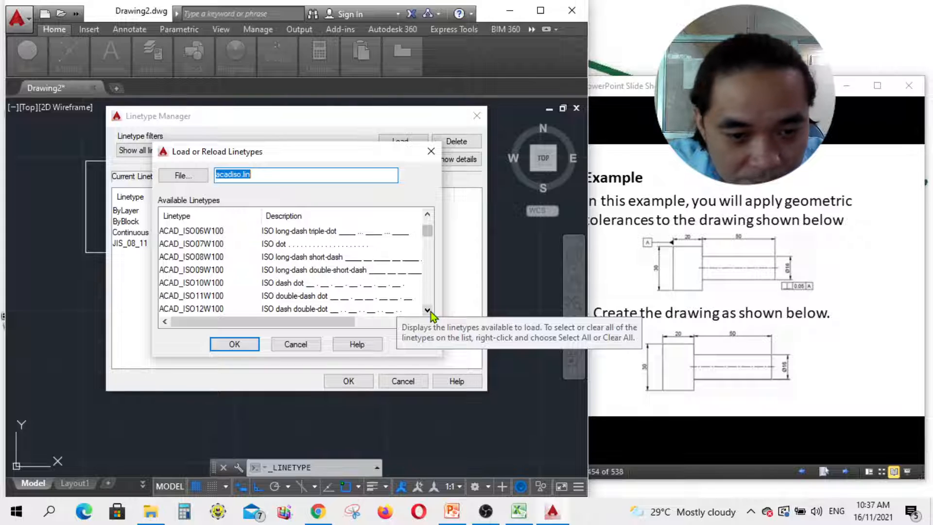
{"action": "left_click", "coordinate": [428, 310]}
{"action": "left_click", "coordinate": [428, 310]}
{"action": "left_click", "coordinate": [427, 310]}
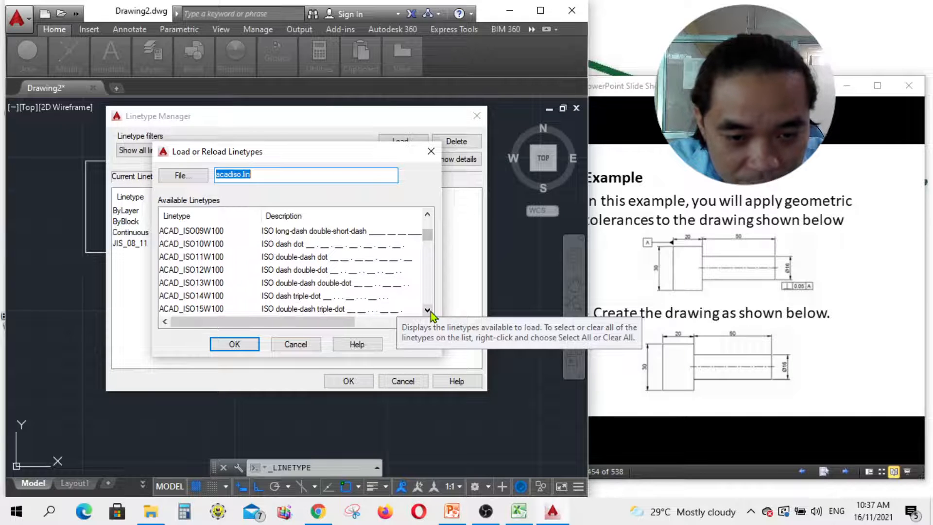
{"action": "left_click", "coordinate": [428, 310]}
{"action": "left_click", "coordinate": [427, 310]}
{"action": "left_click", "coordinate": [427, 310]}
{"action": "left_click", "coordinate": [427, 310]}
{"action": "left_click", "coordinate": [427, 310]}
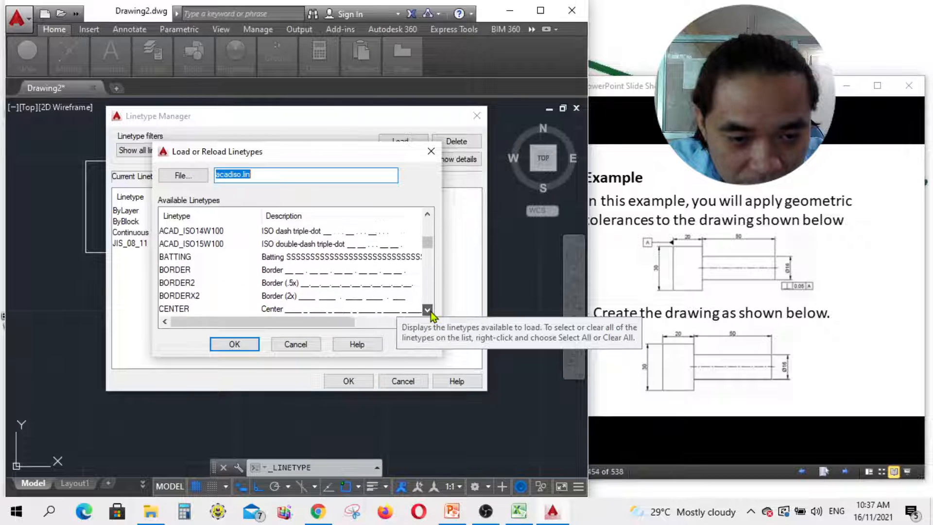
{"action": "left_click", "coordinate": [427, 310]}
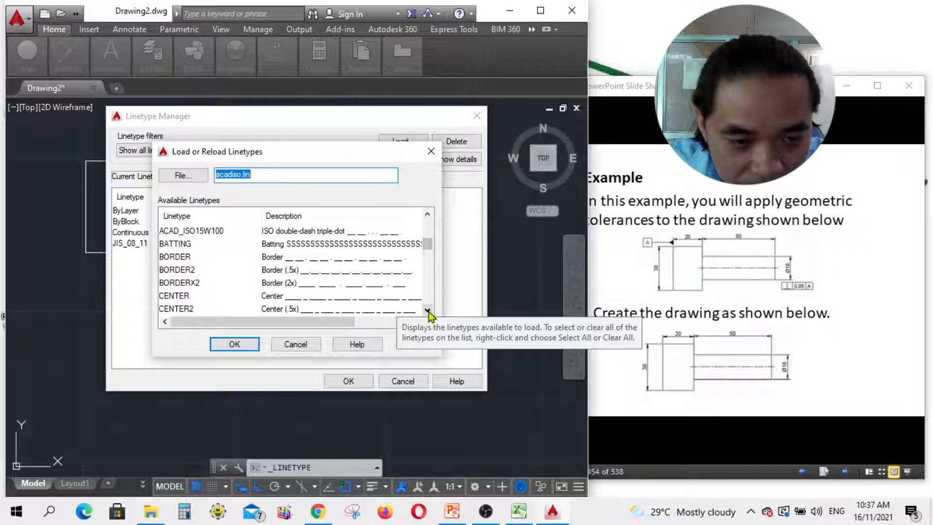
{"action": "left_click", "coordinate": [427, 310]}
{"action": "left_click", "coordinate": [428, 310]}
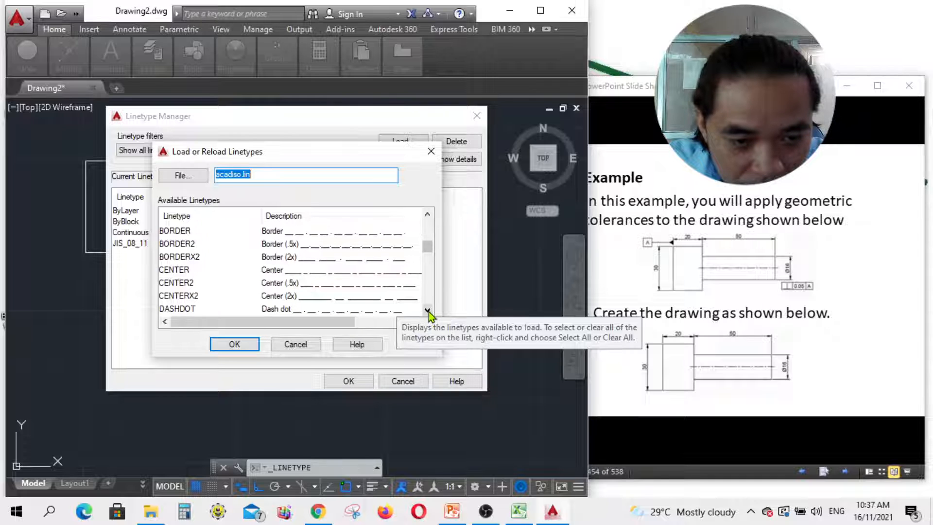
{"action": "left_click", "coordinate": [387, 287]}
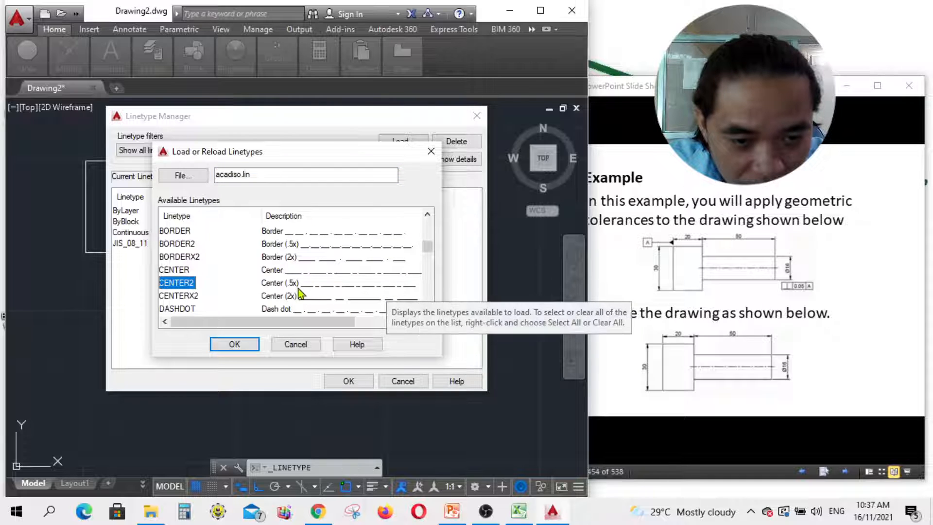
{"action": "left_click", "coordinate": [238, 343]}
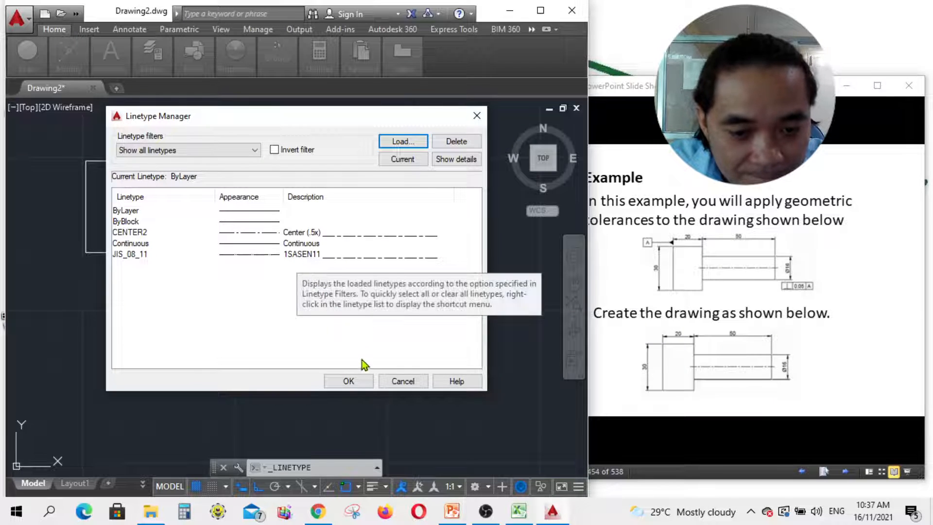
{"action": "left_click", "coordinate": [309, 236]}
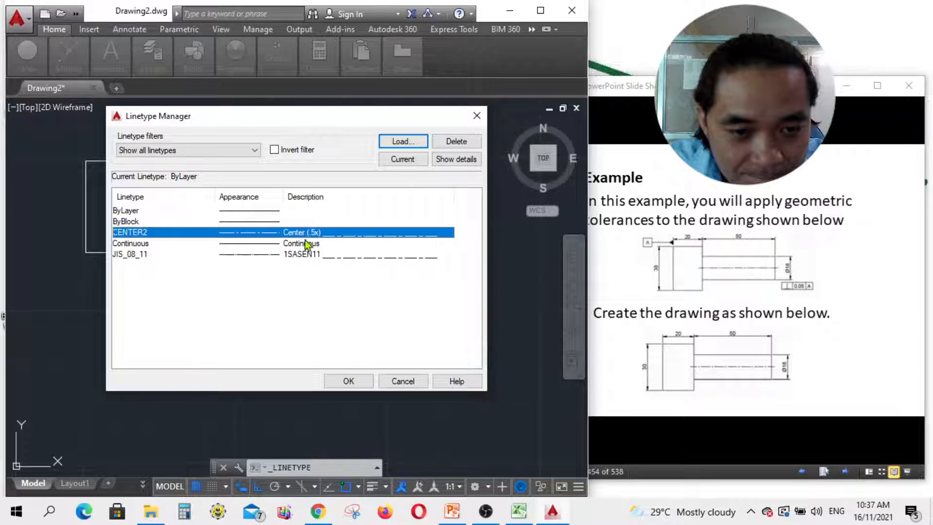
{"action": "left_click", "coordinate": [348, 382]}
- Assign the CENTER2 linetype to the line along the shaft's axis
{"action": "left_click", "coordinate": [242, 206]}
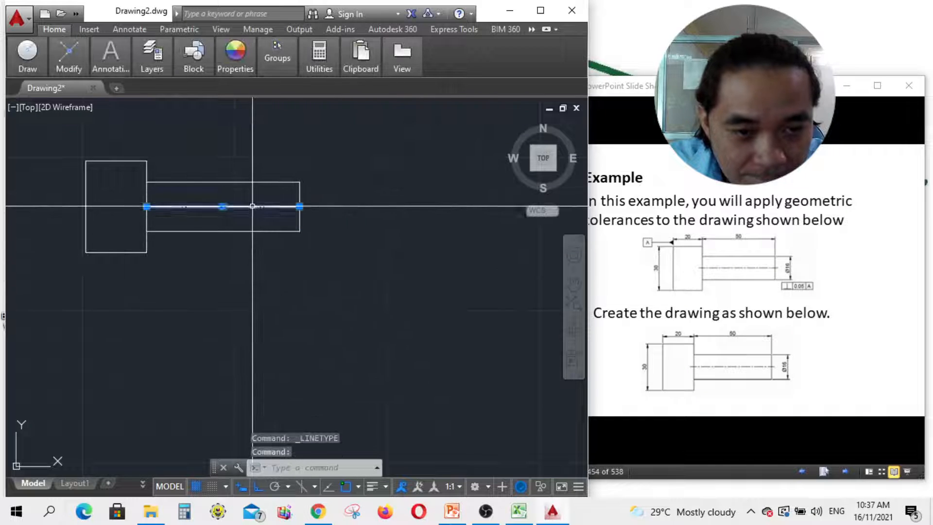
{"action": "left_click", "coordinate": [243, 72]}
{"action": "left_click", "coordinate": [314, 119]}
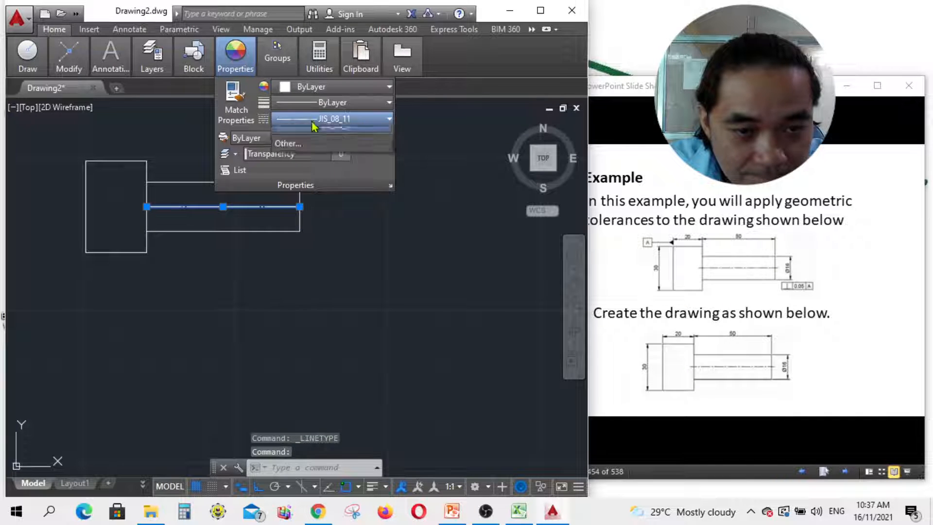
{"action": "left_click", "coordinate": [313, 171]}
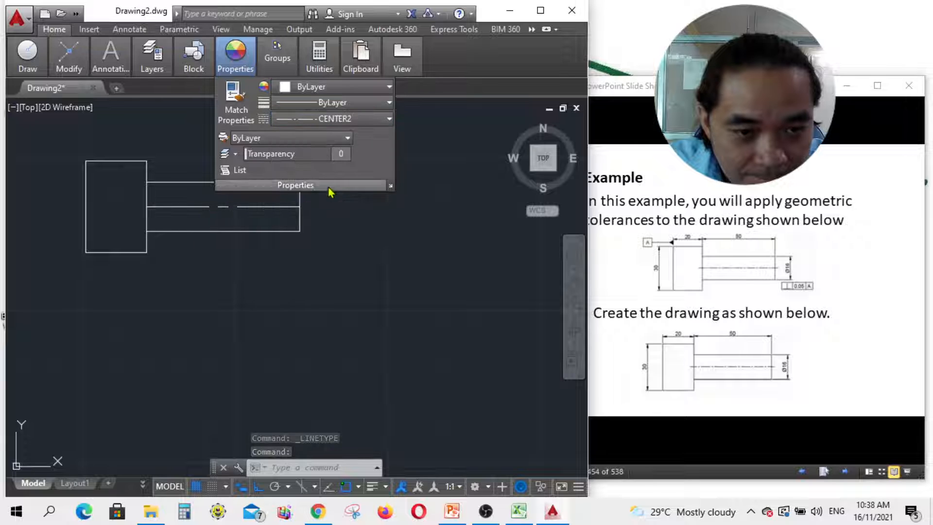
- Set the shaft's middle line back to the JIS_08_11 linetype and clear the selection
{"action": "left_click", "coordinate": [308, 121]}
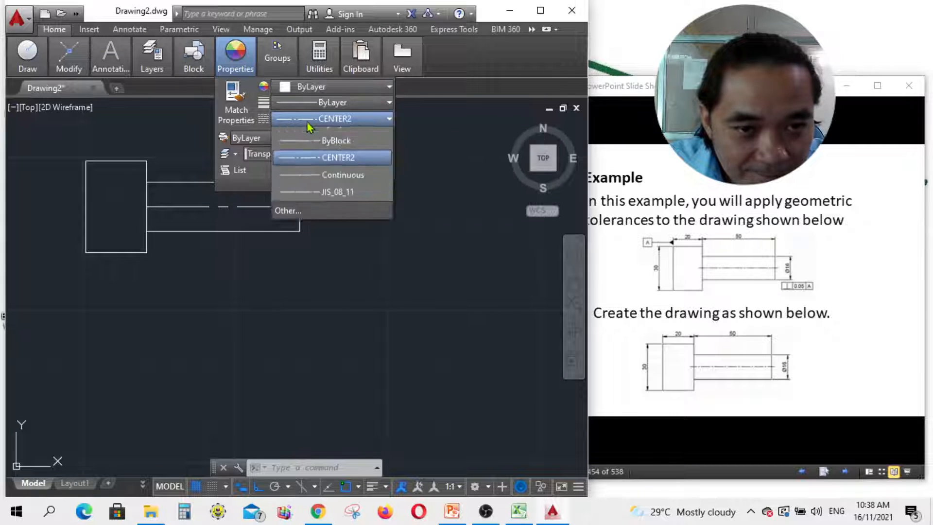
{"action": "left_click", "coordinate": [321, 200]}
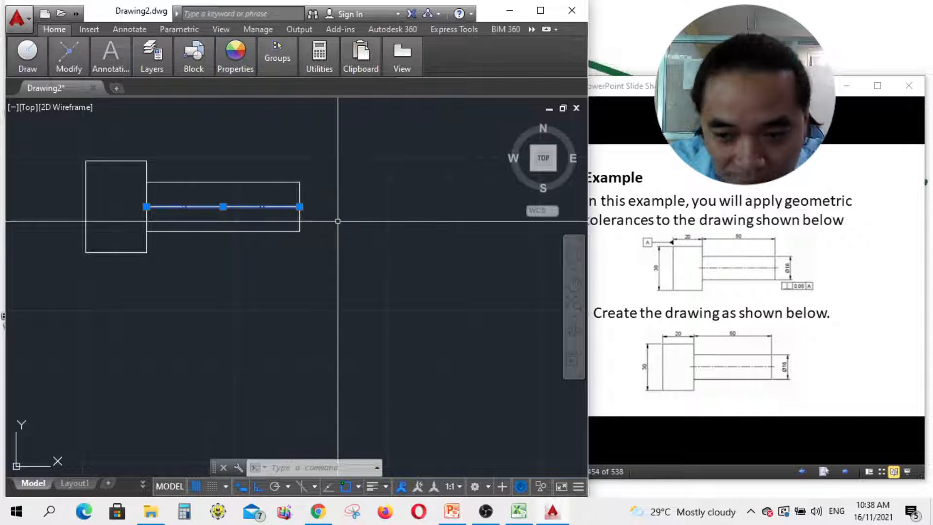
{"action": "key", "text": "Escape"}
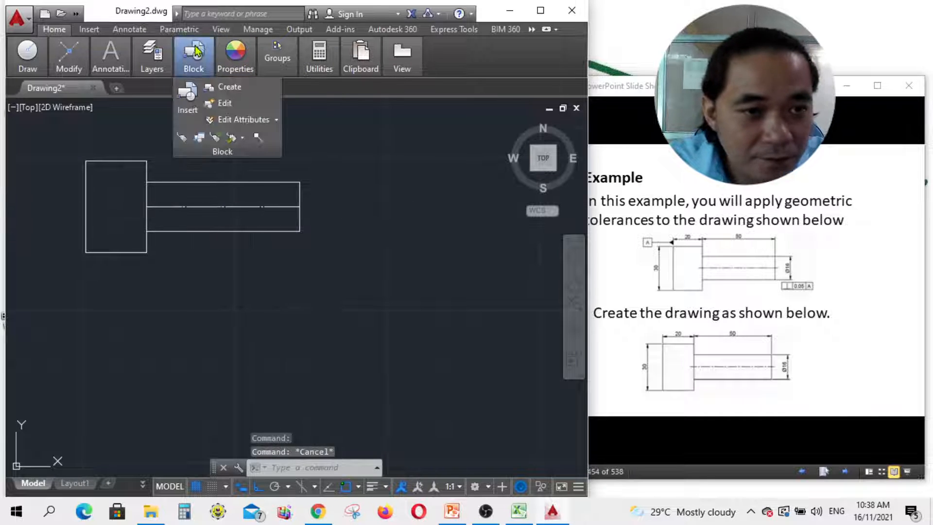
- Examine the linetypes available in acadiso.lin, comparing the DIVIDE, JIS and PHANTOM patterns as possible centre lines
{"action": "mouse_move", "coordinate": [248, 68]}
{"action": "left_click", "coordinate": [340, 119]}
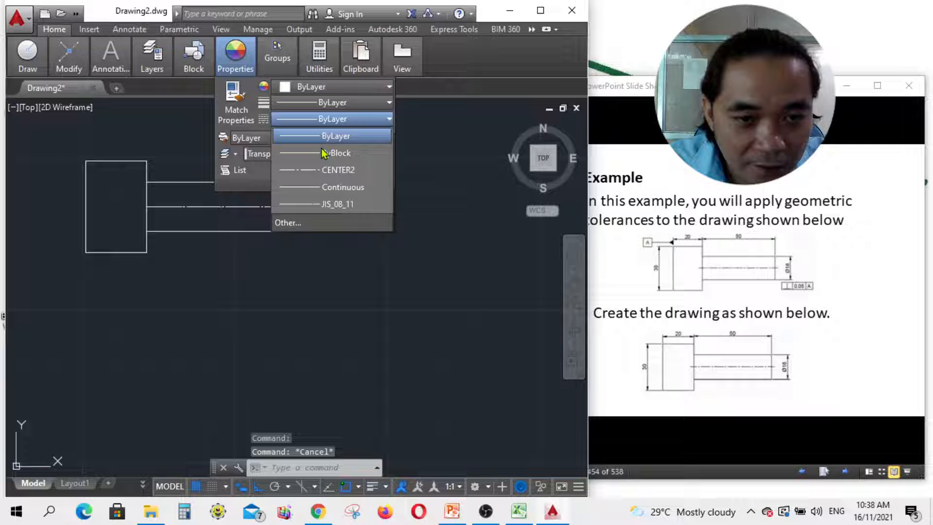
{"action": "left_click", "coordinate": [321, 227]}
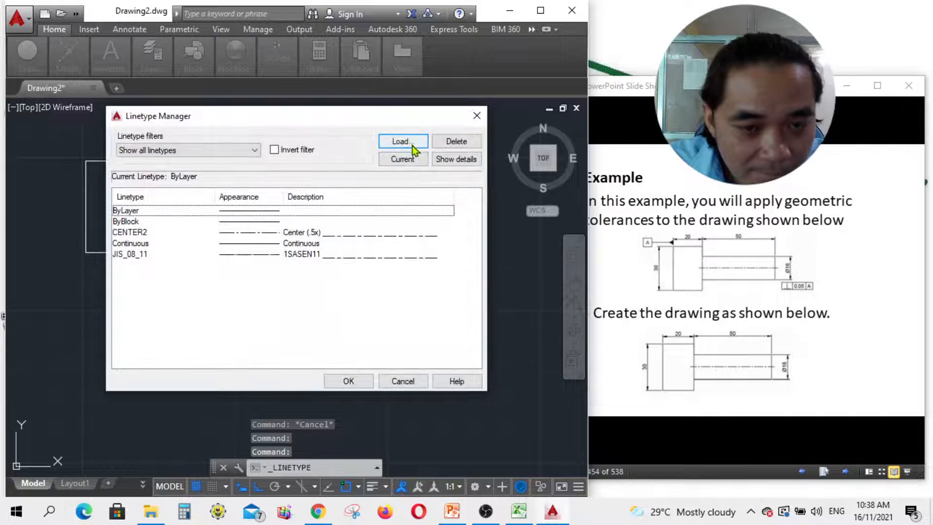
{"action": "left_click", "coordinate": [410, 141]}
{"action": "scroll", "coordinate": [323, 272], "scroll_direction": "down", "scroll_amount": 3}
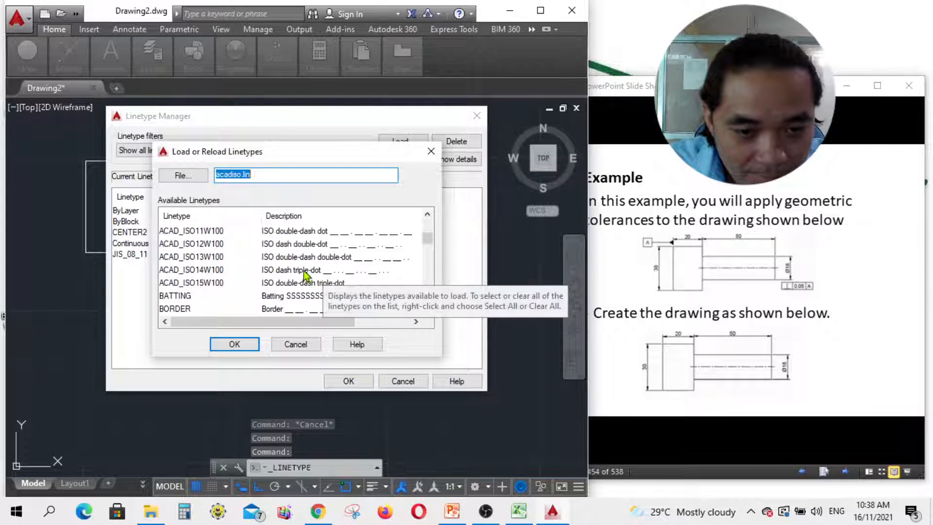
{"action": "scroll", "coordinate": [304, 270], "scroll_direction": "down", "scroll_amount": 6}
{"action": "scroll", "coordinate": [259, 234], "scroll_direction": "down", "scroll_amount": 1}
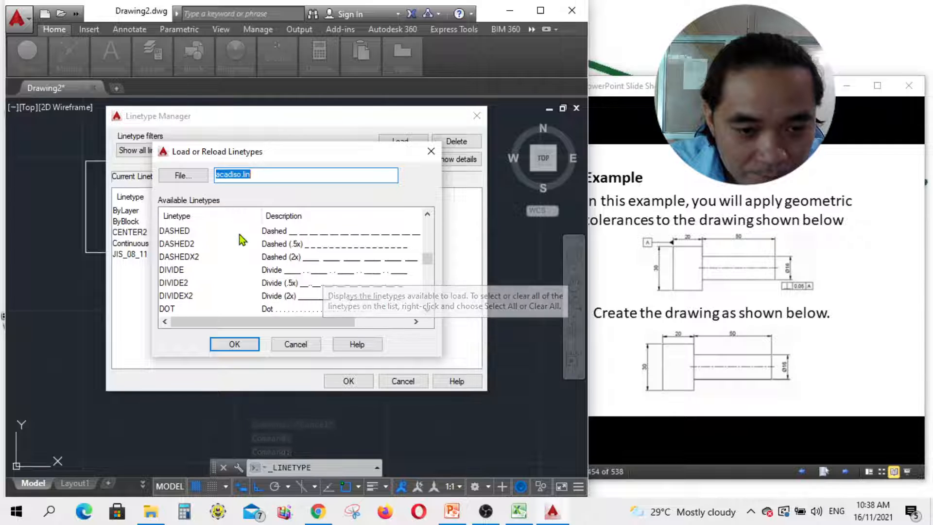
{"action": "scroll", "coordinate": [244, 242], "scroll_direction": "down", "scroll_amount": 2}
{"action": "scroll", "coordinate": [244, 246], "scroll_direction": "up", "scroll_amount": 1}
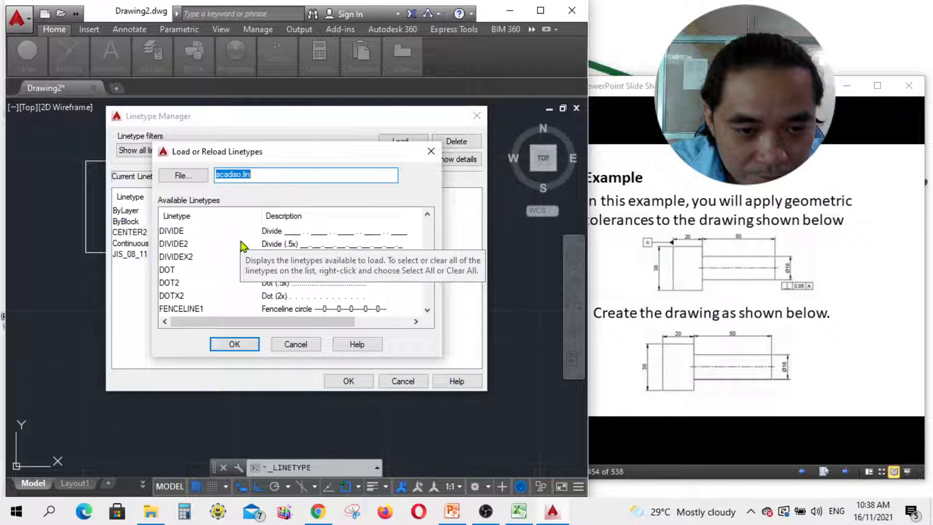
{"action": "left_click", "coordinate": [322, 249]}
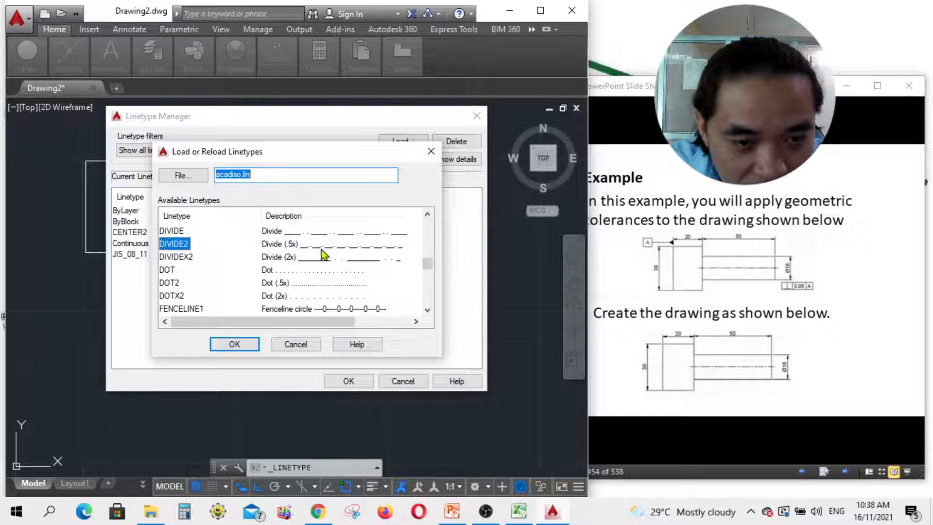
{"action": "left_click", "coordinate": [328, 260]}
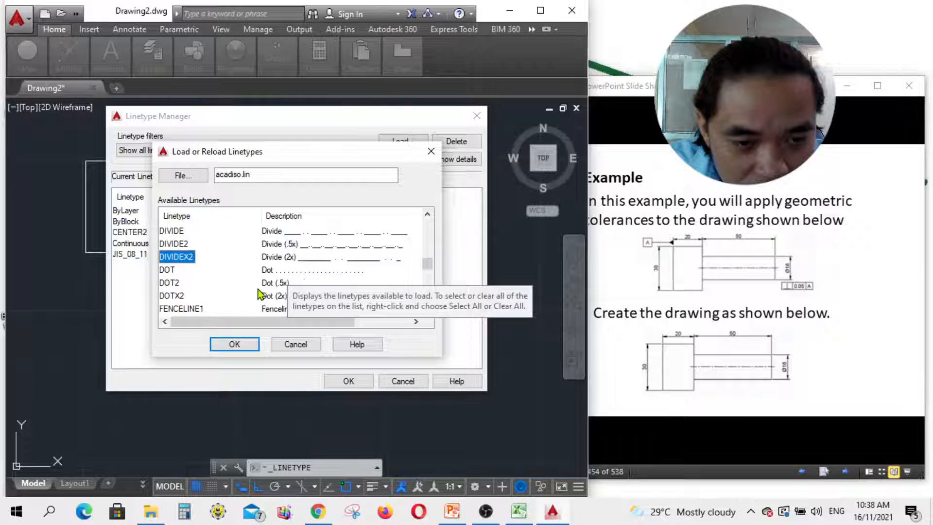
{"action": "scroll", "coordinate": [259, 293], "scroll_direction": "down", "scroll_amount": 2}
{"action": "scroll", "coordinate": [250, 267], "scroll_direction": "down", "scroll_amount": 2}
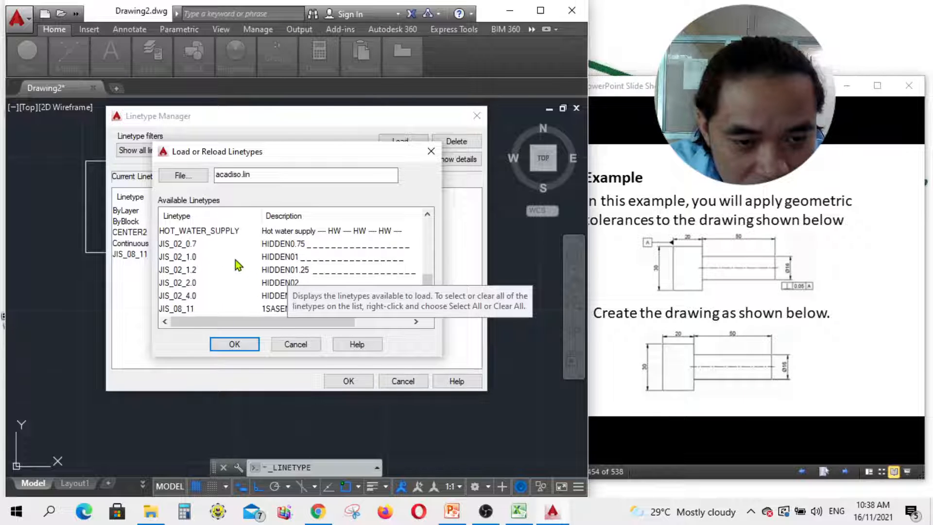
{"action": "scroll", "coordinate": [262, 266], "scroll_direction": "down", "scroll_amount": 3}
{"action": "left_click", "coordinate": [323, 261]}
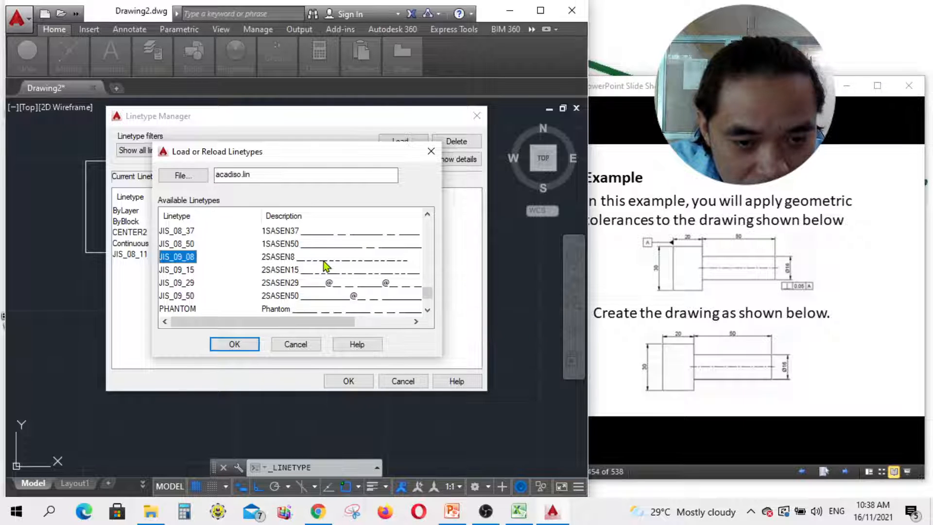
{"action": "left_click", "coordinate": [334, 273]}
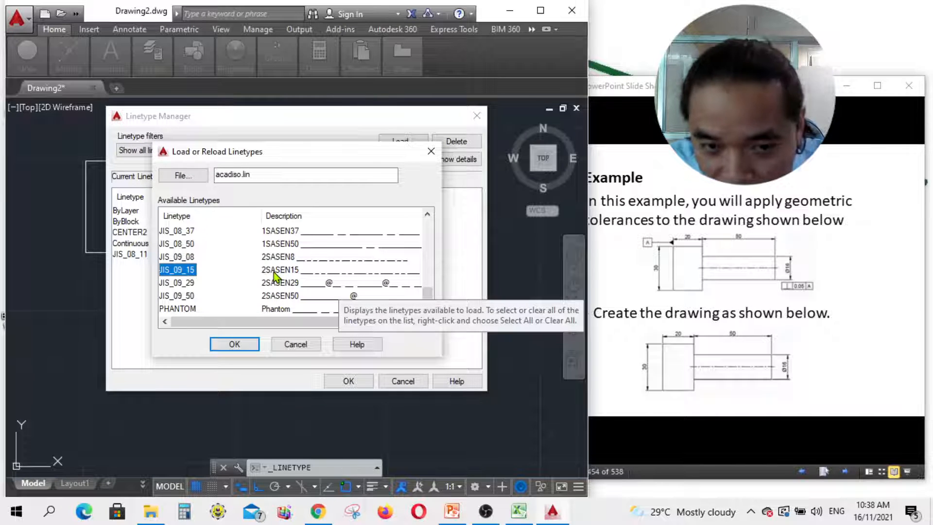
{"action": "scroll", "coordinate": [226, 246], "scroll_direction": "down", "scroll_amount": 1}
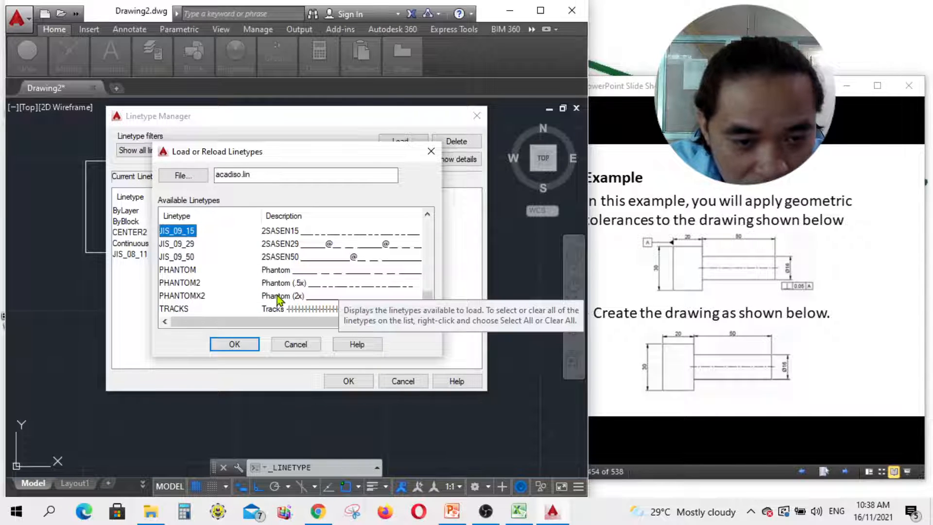
{"action": "scroll", "coordinate": [293, 295], "scroll_direction": "down", "scroll_amount": 1}
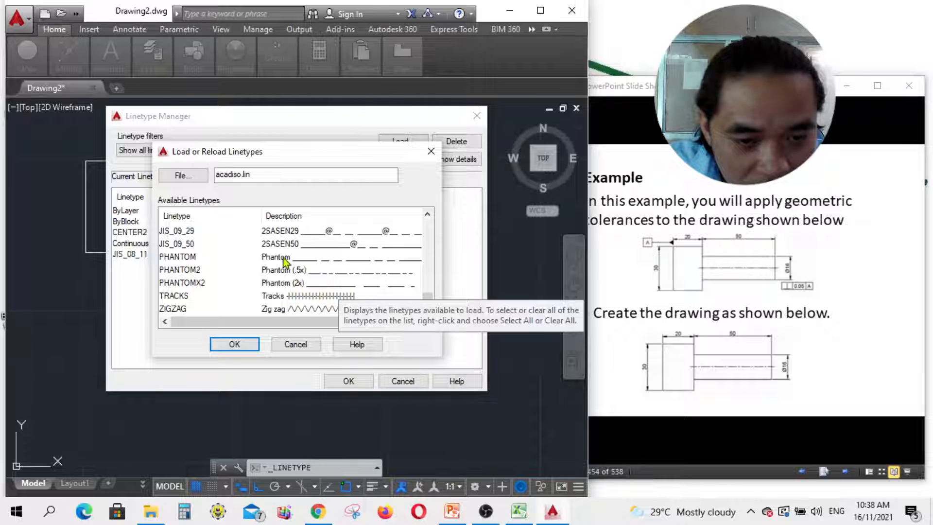
- Load the DIVIDE linetype from acadiso.lin and select it among the drawing's loaded linetypes
{"action": "scroll", "coordinate": [302, 287], "scroll_direction": "up", "scroll_amount": 9}
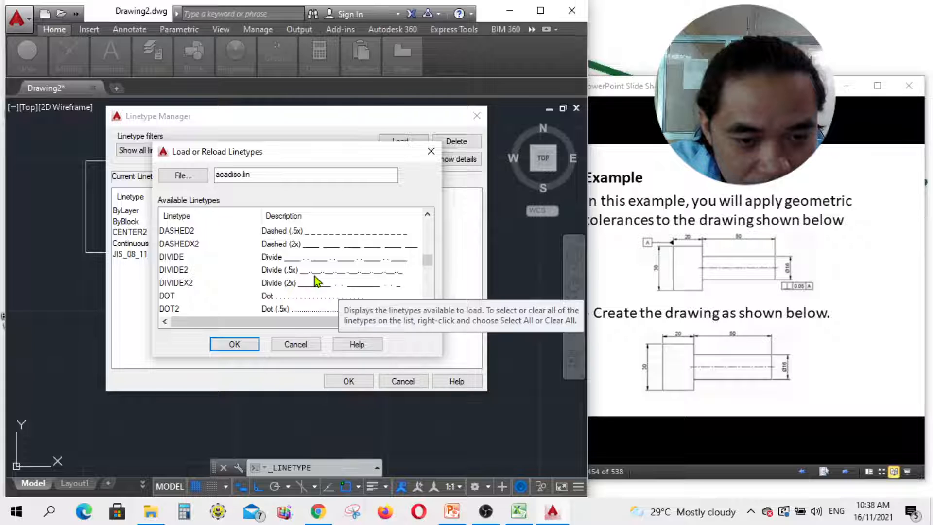
{"action": "left_click", "coordinate": [297, 258]}
{"action": "left_click", "coordinate": [238, 347]}
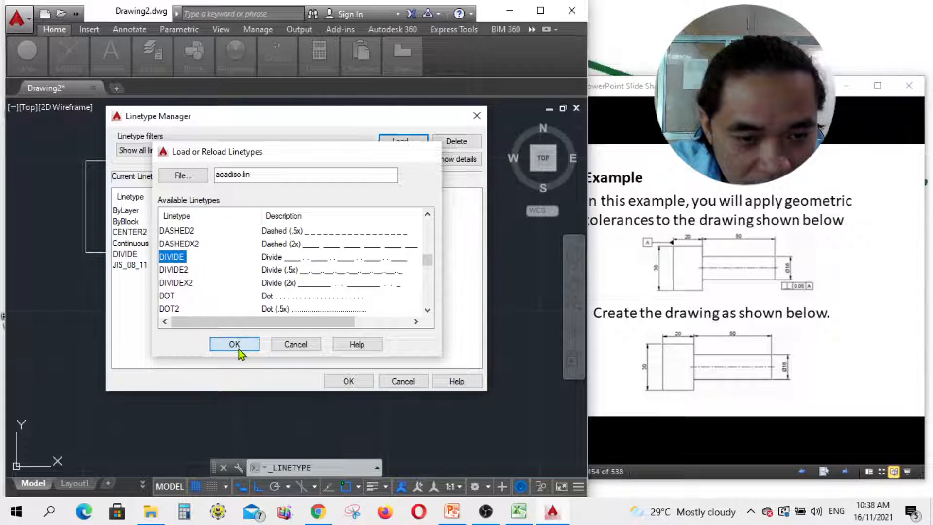
{"action": "left_click", "coordinate": [302, 257]}
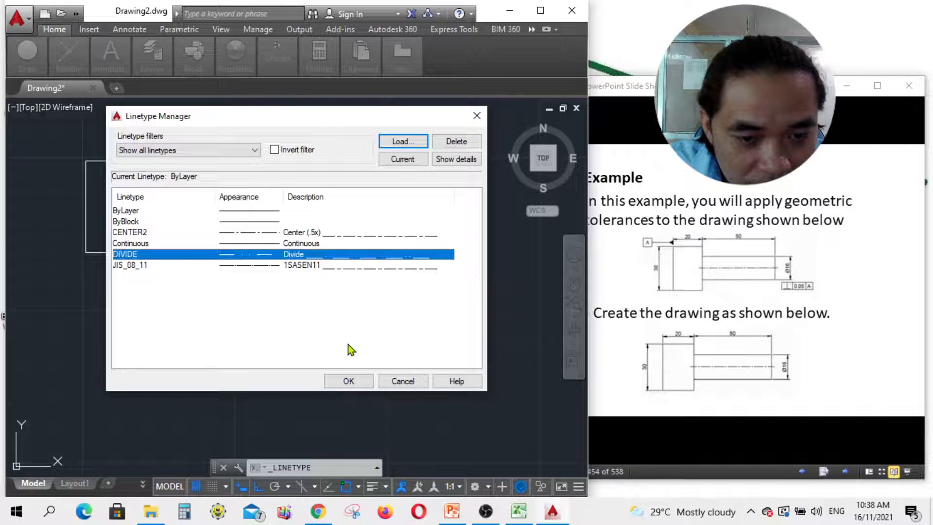
- Accept the loaded linetypes, reapply JIS_08_11 to the shaft's middle line and clear the selection
{"action": "left_click", "coordinate": [348, 382]}
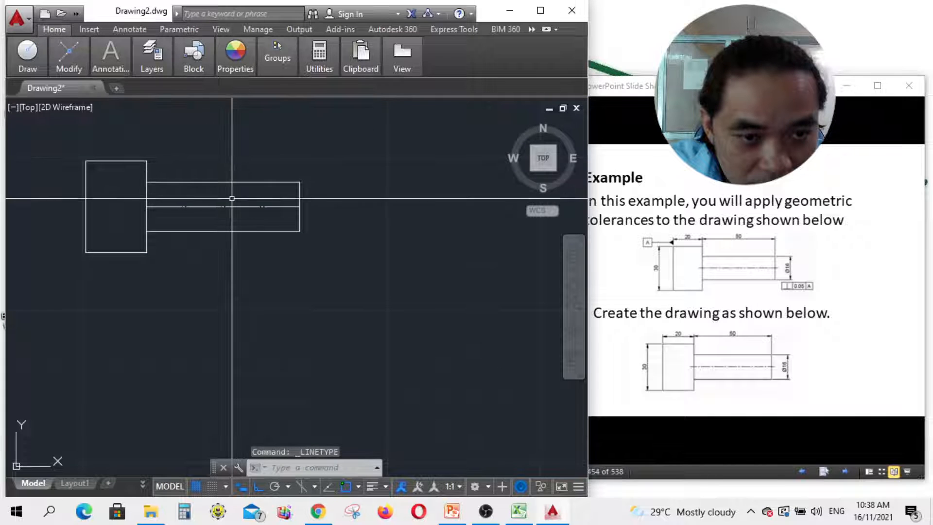
{"action": "left_click", "coordinate": [239, 208]}
{"action": "left_click", "coordinate": [232, 204]}
{"action": "left_click", "coordinate": [235, 55]}
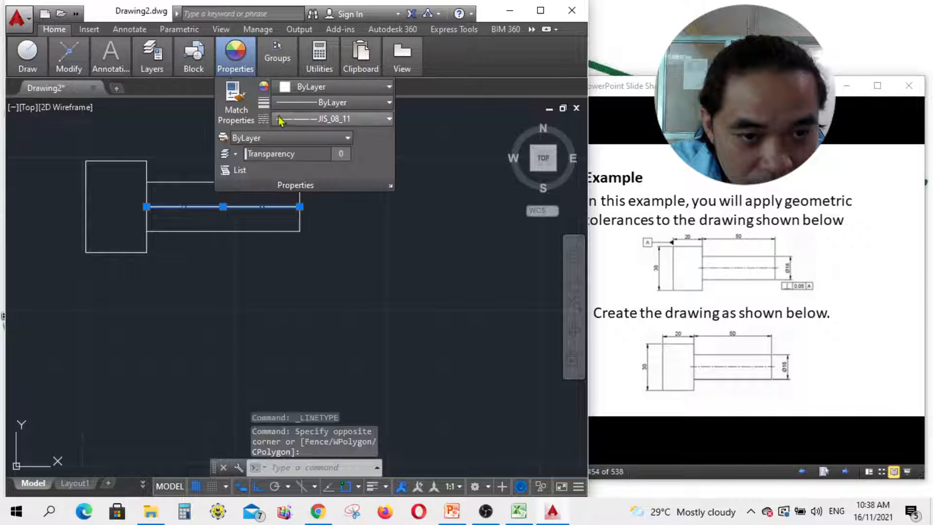
{"action": "left_click", "coordinate": [304, 119]}
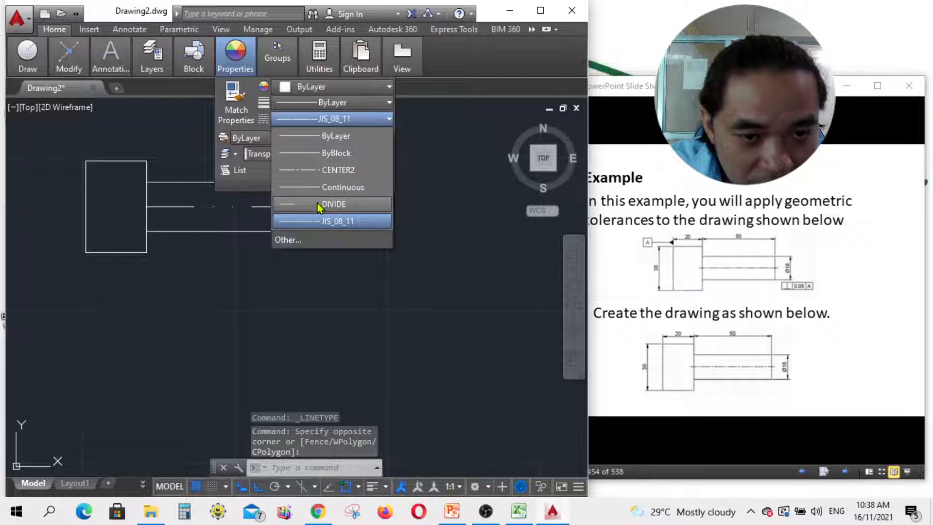
{"action": "left_click", "coordinate": [322, 220]}
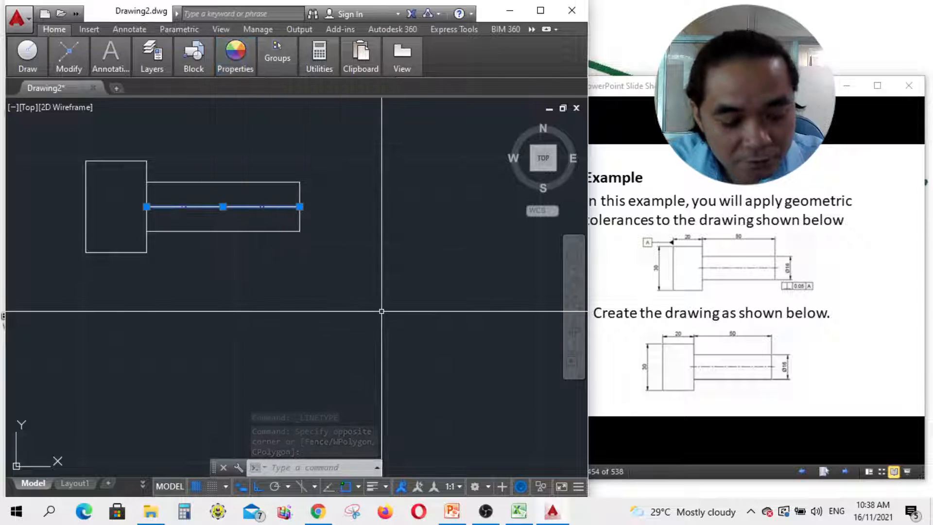
{"action": "key", "text": "Escape"}
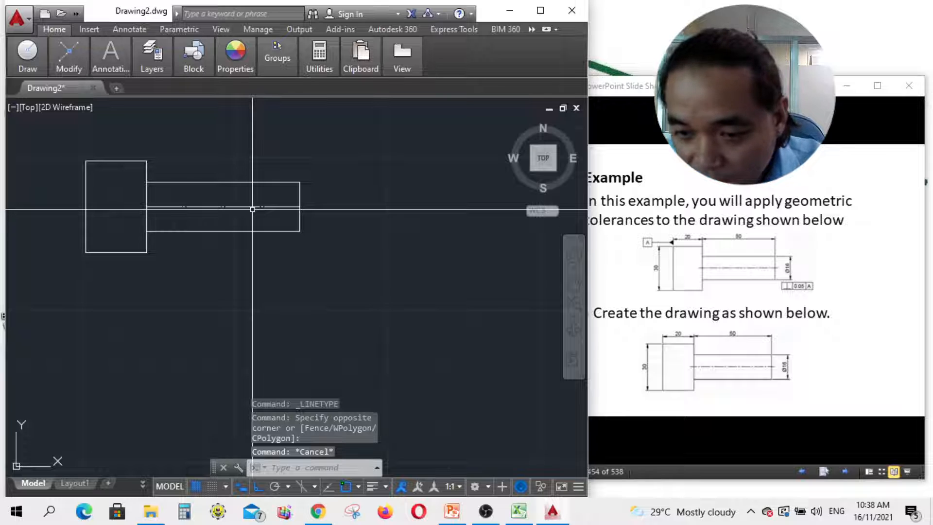
- Advance the PowerPoint slide show to slide 455 and start a geometric tolerance for the shaft drawing
{"action": "left_click", "coordinate": [832, 406]}
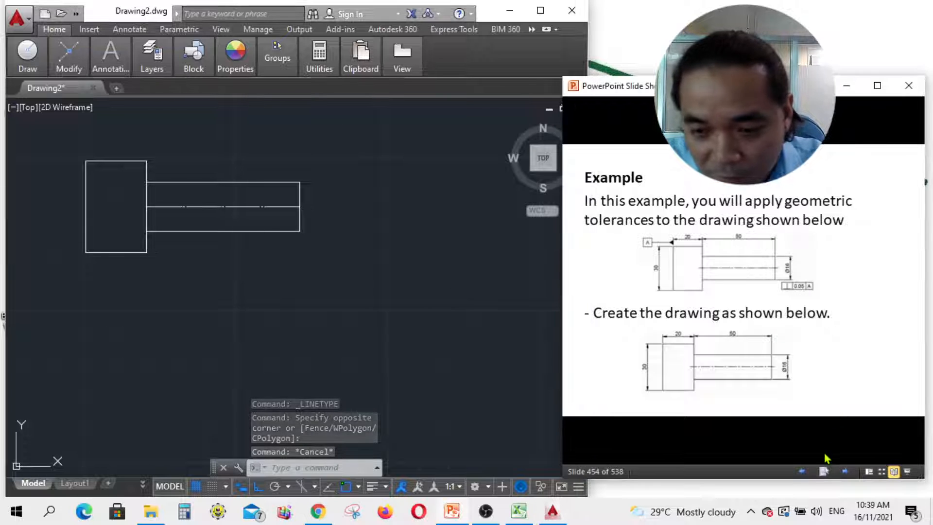
{"action": "left_click", "coordinate": [843, 471]}
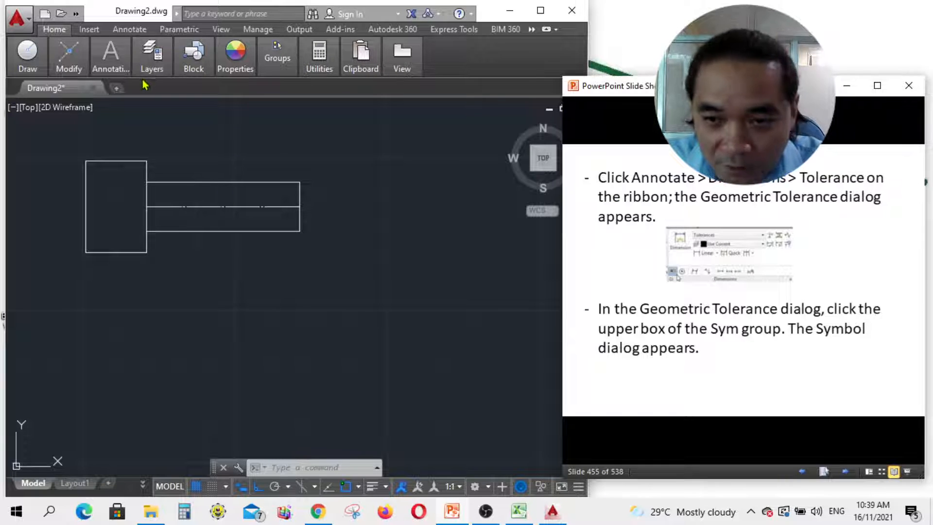
{"action": "left_click", "coordinate": [112, 74]}
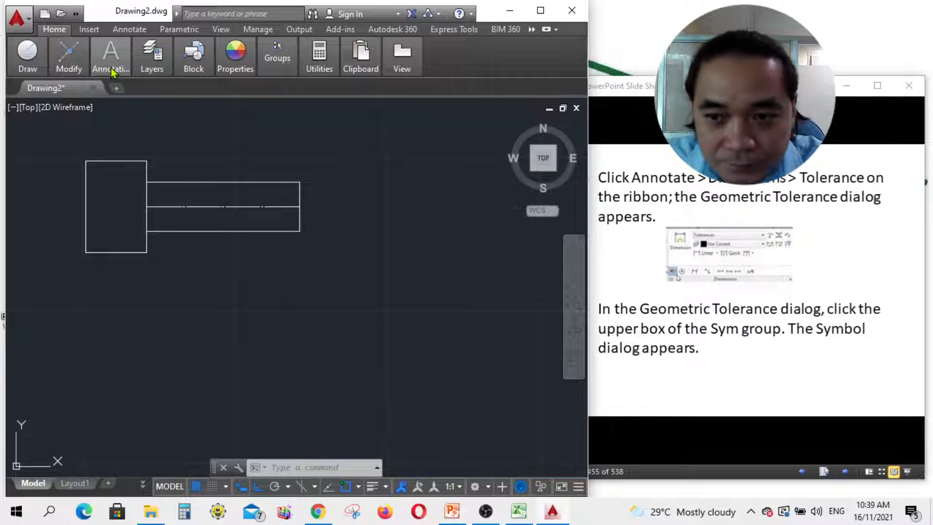
{"action": "left_click", "coordinate": [109, 63]}
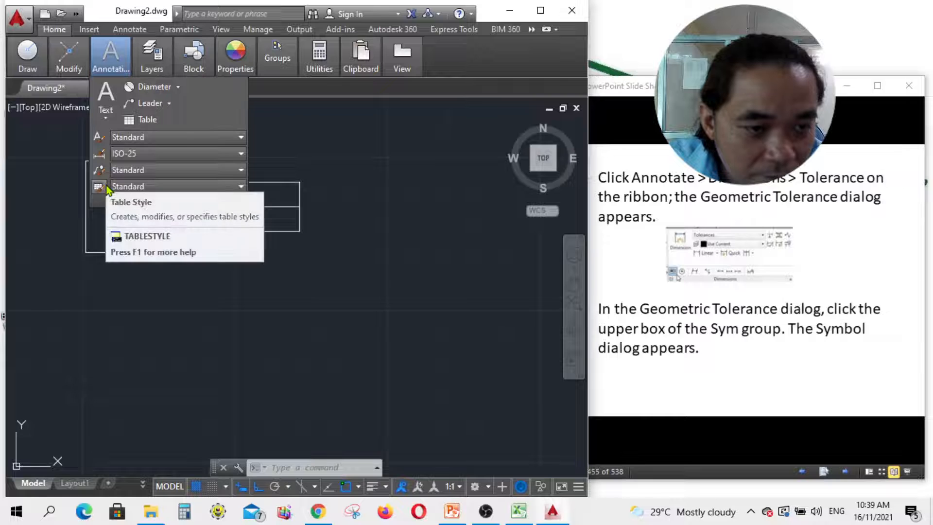
{"action": "left_click", "coordinate": [169, 103]}
{"action": "left_click", "coordinate": [199, 103]}
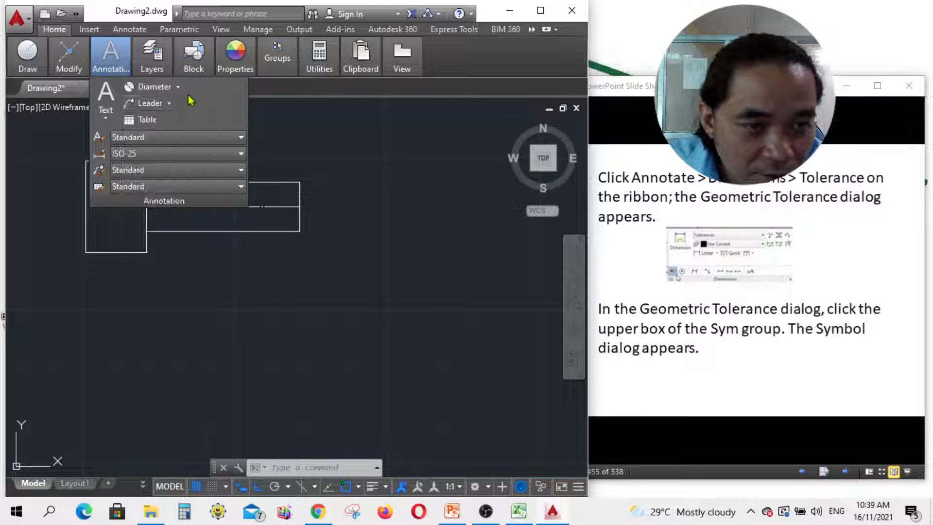
{"action": "left_click", "coordinate": [119, 30]}
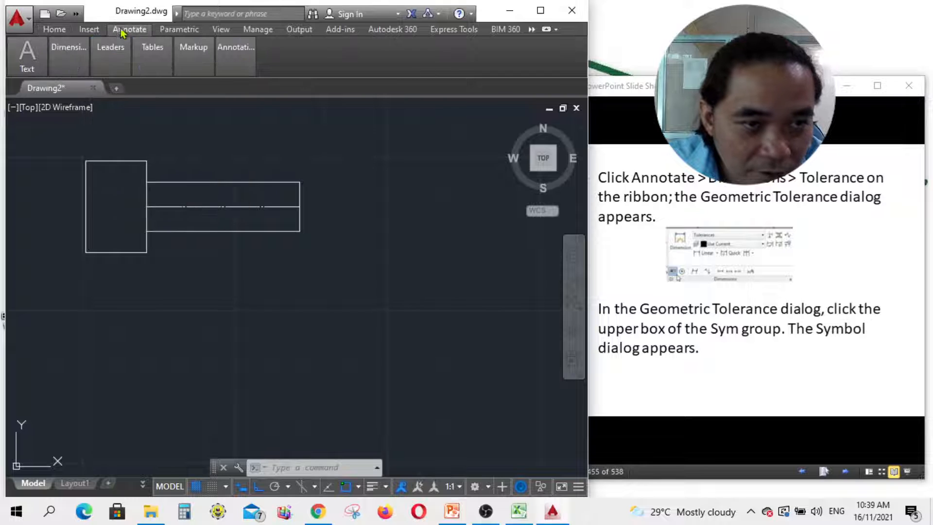
{"action": "left_click", "coordinate": [70, 58]}
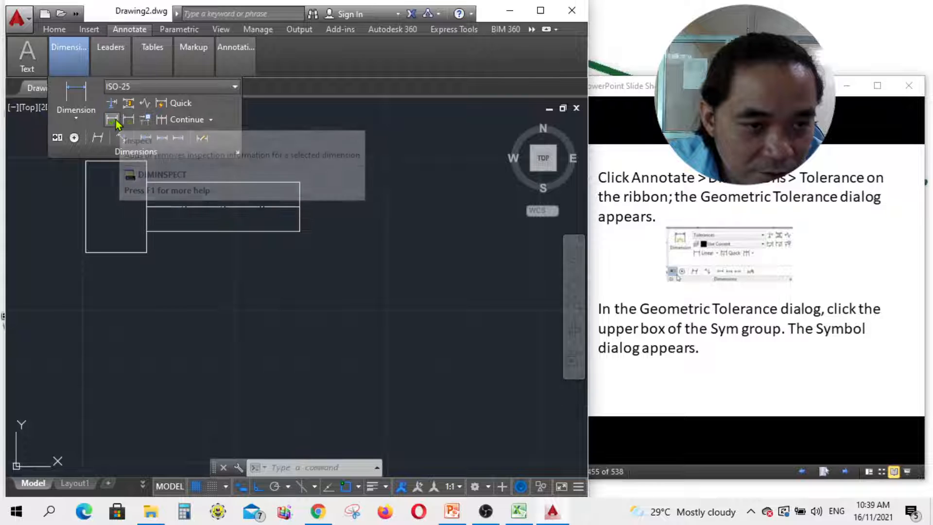
{"action": "left_click", "coordinate": [57, 137]}
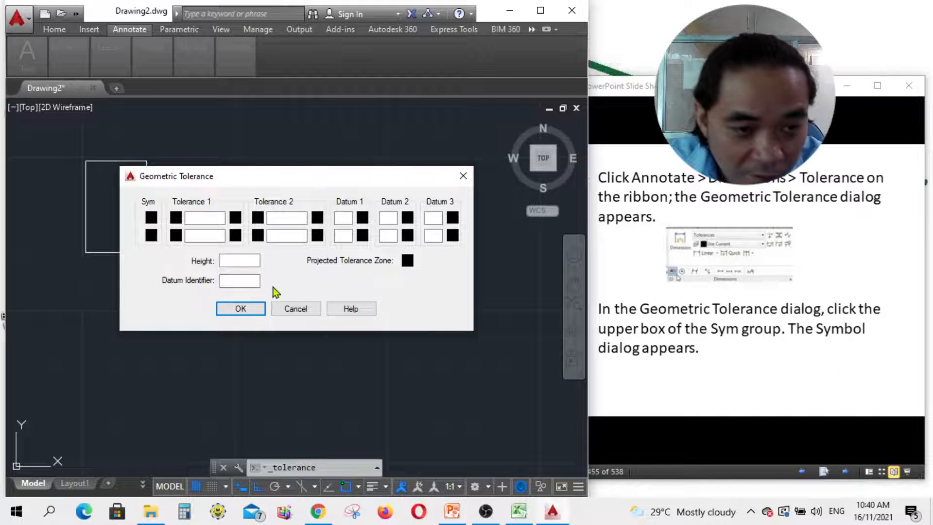
- Consult slide 456 and choose the Perpendicularity symbol for the first row of the geometric tolerance
{"action": "left_click", "coordinate": [151, 220]}
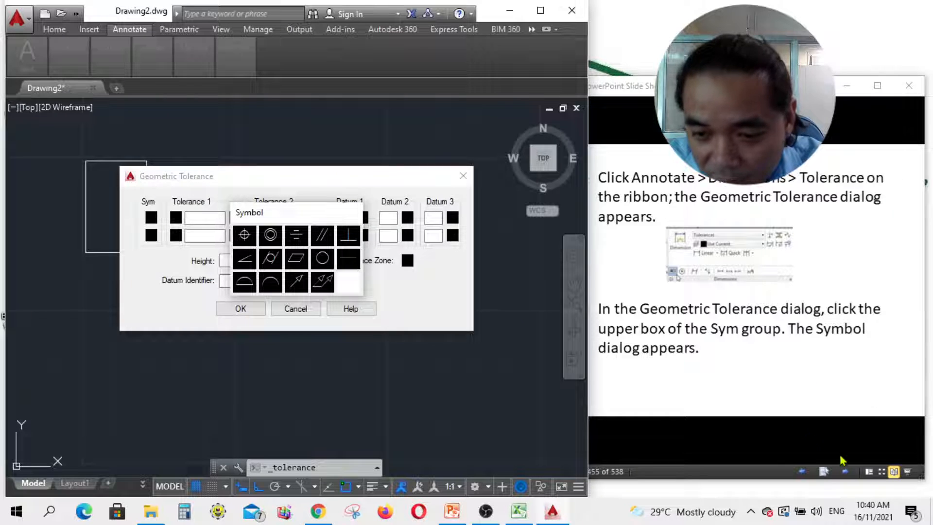
{"action": "left_click", "coordinate": [848, 470]}
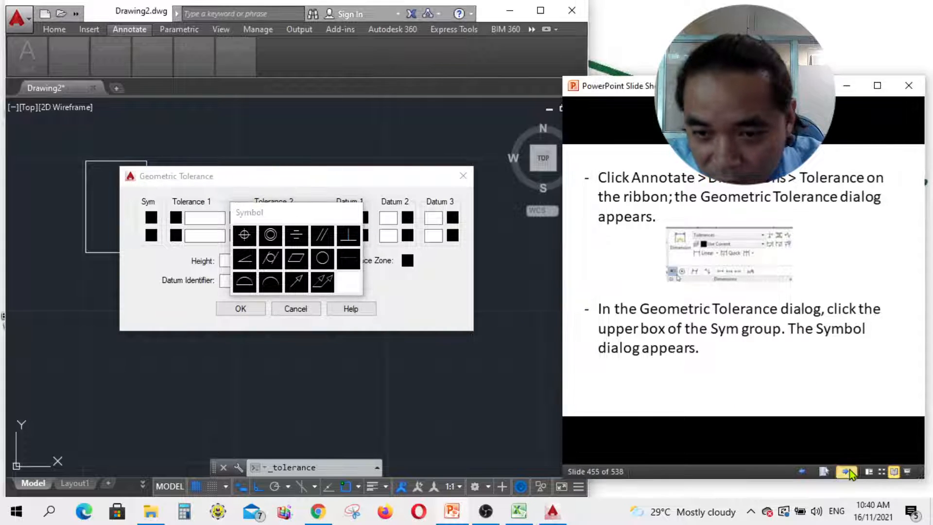
{"action": "left_click", "coordinate": [849, 469]}
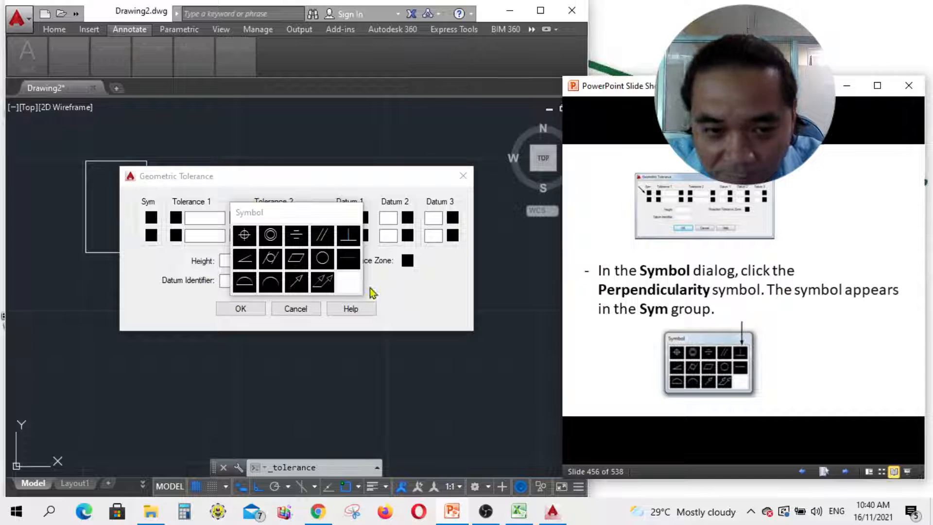
{"action": "left_click", "coordinate": [348, 236]}
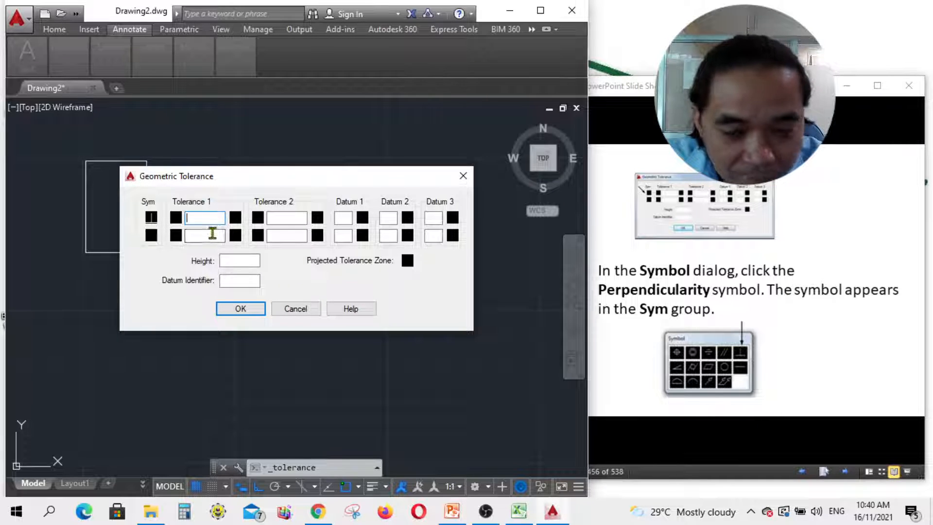
- Following slide 457, set the first row's Tolerance 1 to .05 with a diameter symbol and its Datum 1 to A
{"action": "left_click", "coordinate": [846, 473]}
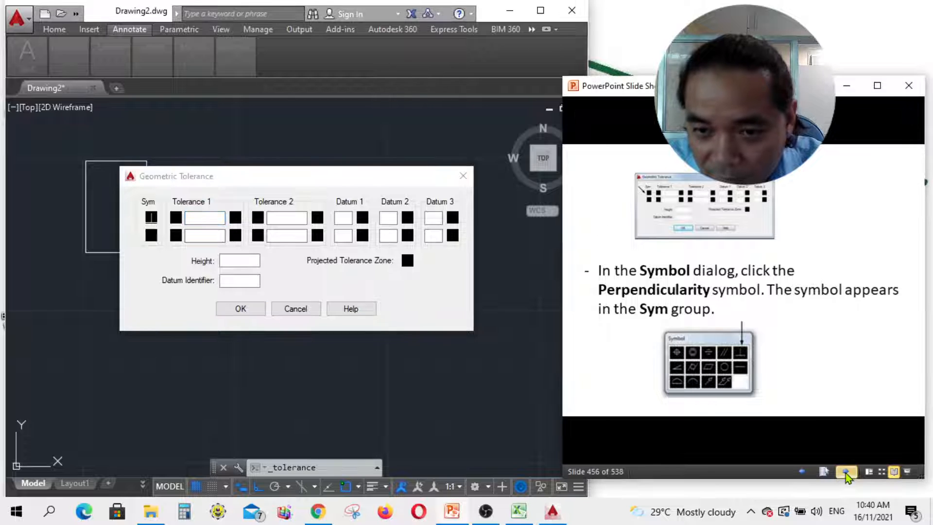
{"action": "left_click", "coordinate": [846, 473]}
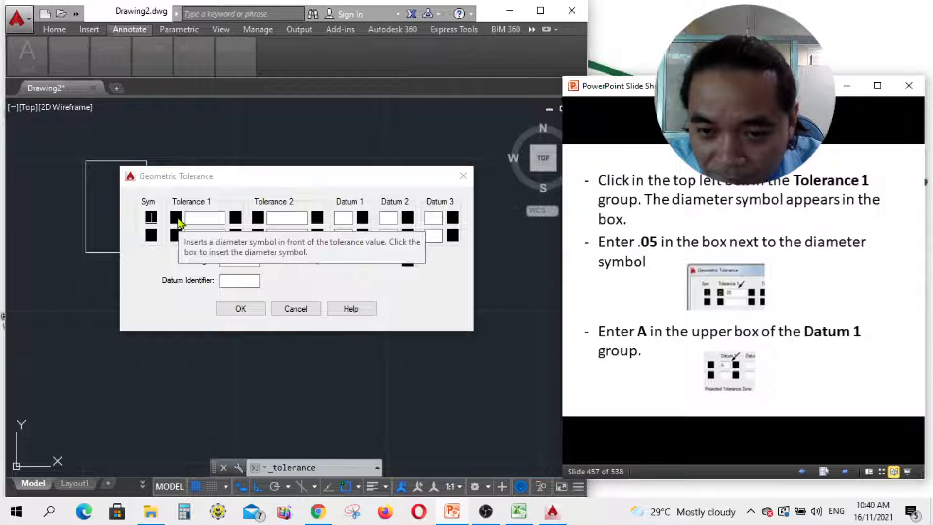
{"action": "left_click", "coordinate": [212, 219]}
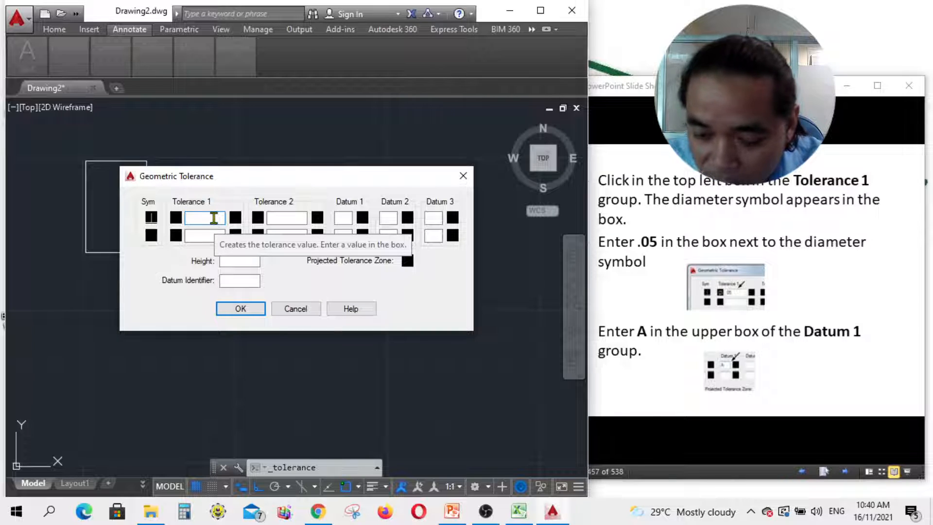
{"action": "type", "text": ".05"}
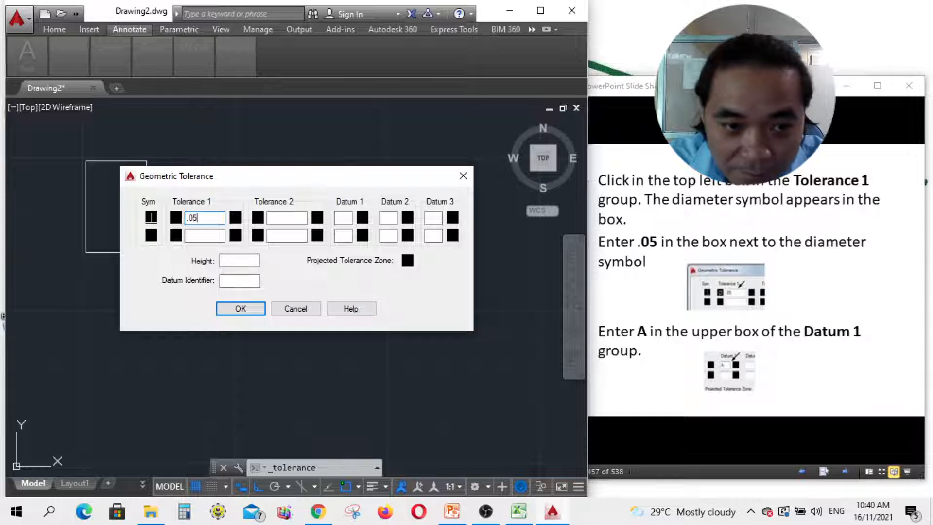
{"action": "left_click", "coordinate": [176, 218]}
{"action": "left_click", "coordinate": [176, 219]}
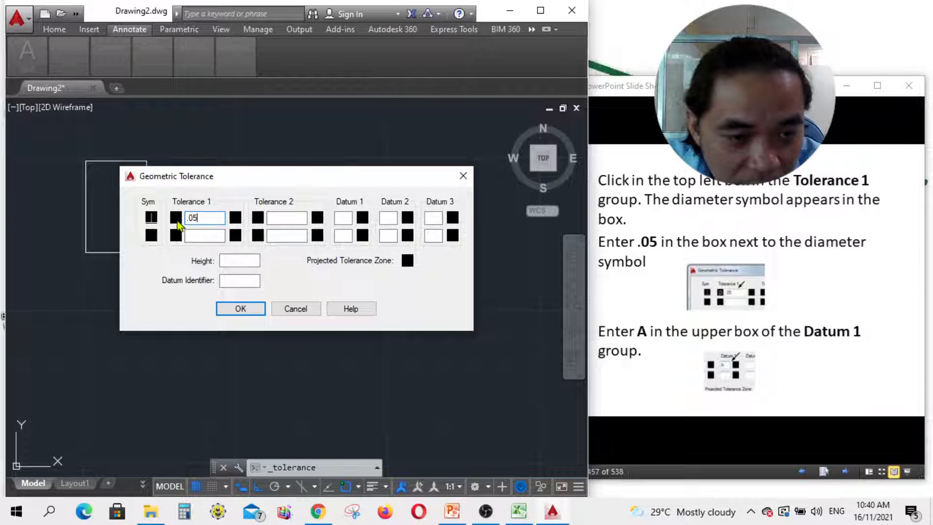
{"action": "left_click", "coordinate": [176, 218]}
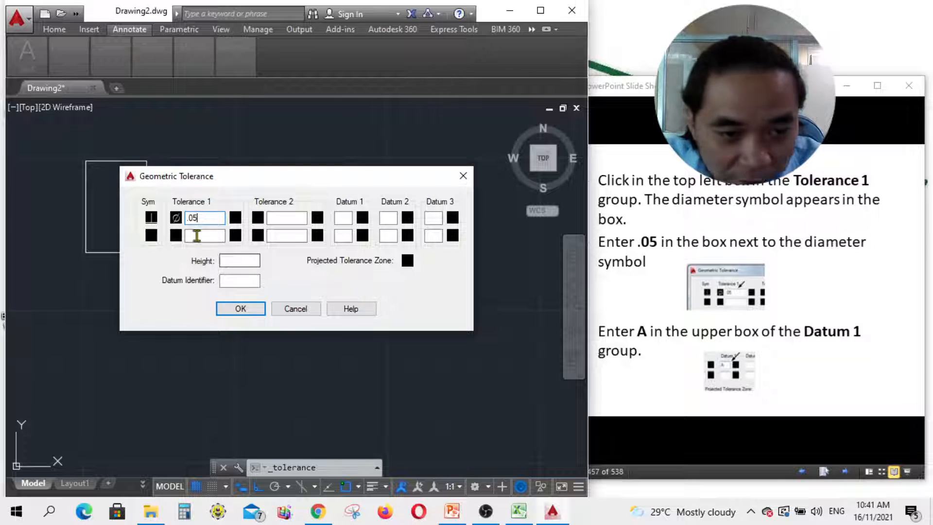
{"action": "left_click", "coordinate": [342, 217]}
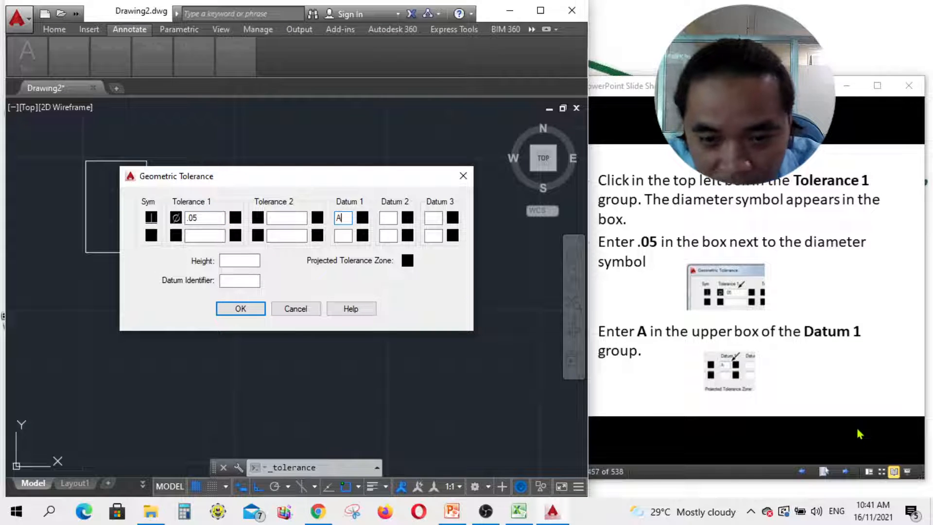
- Check slide 458 and place the feature control frame just below the lower right corner of the shaft's narrow part
{"action": "left_click", "coordinate": [847, 471]}
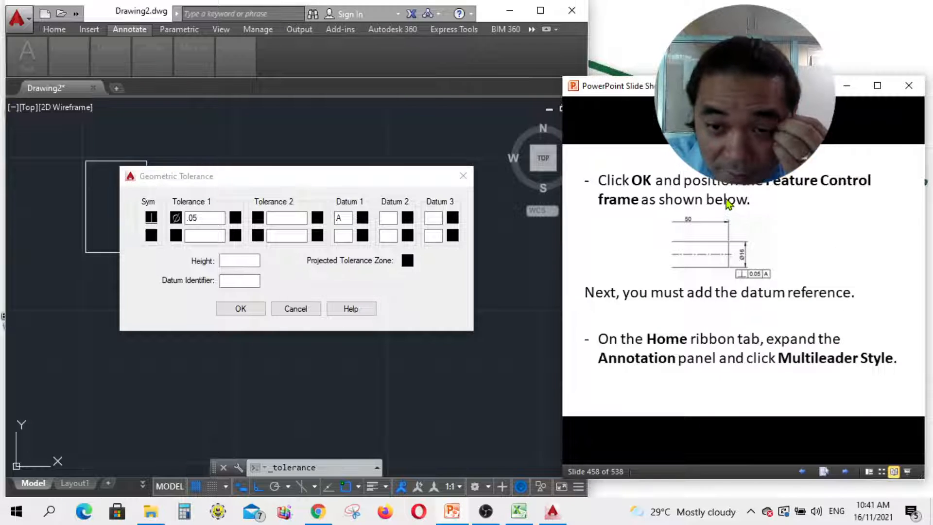
{"action": "left_click", "coordinate": [240, 309]}
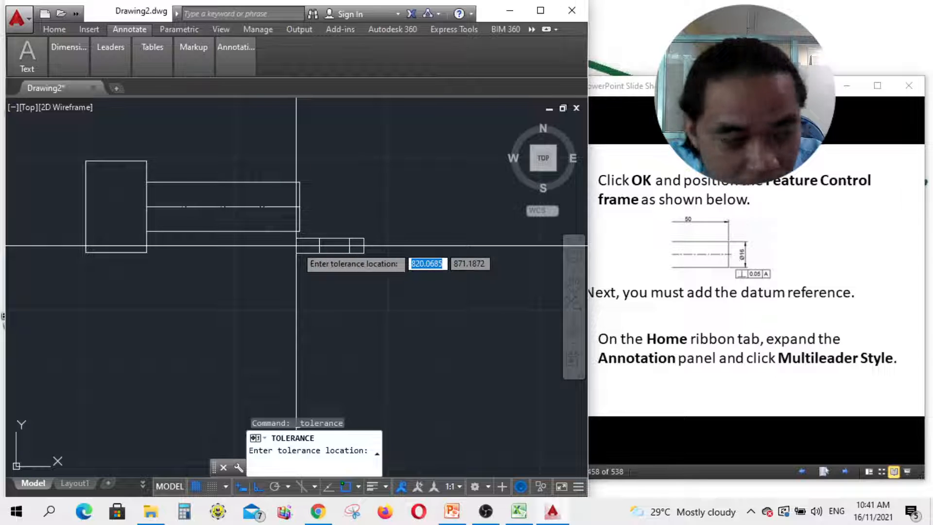
{"action": "left_click", "coordinate": [296, 245]}
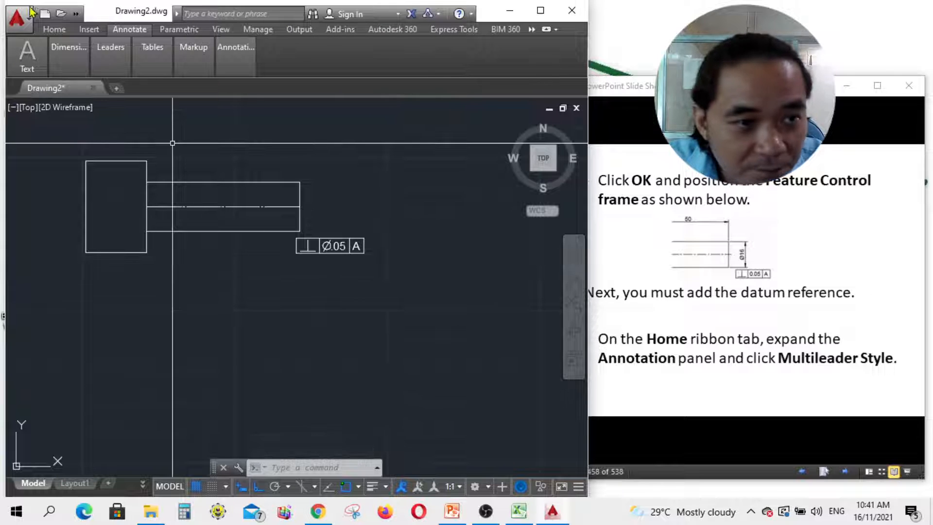
{"action": "left_click", "coordinate": [48, 30]}
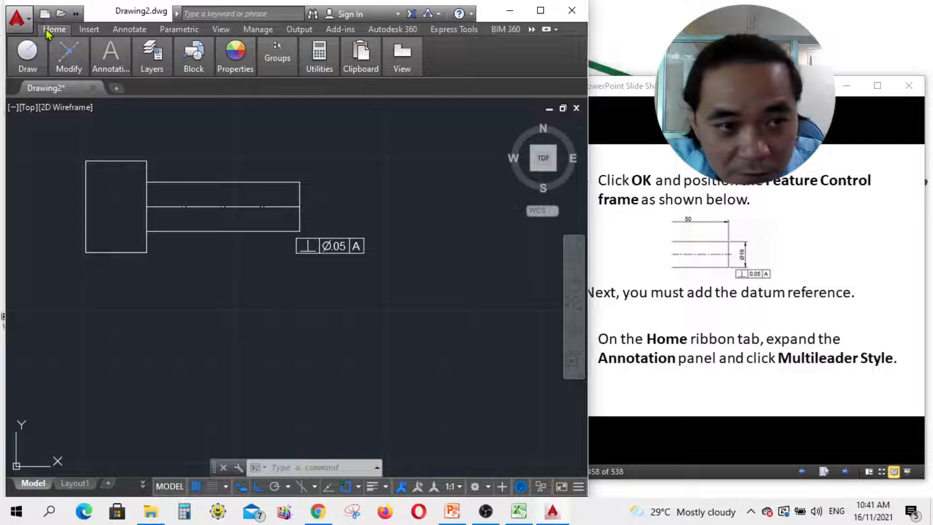
{"action": "mouse_move", "coordinate": [103, 68]}
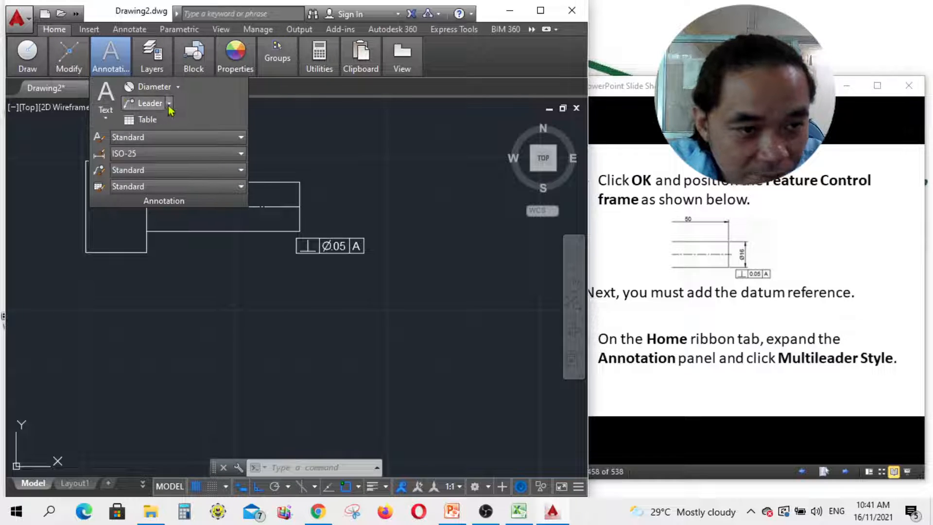
{"action": "left_click", "coordinate": [150, 103]}
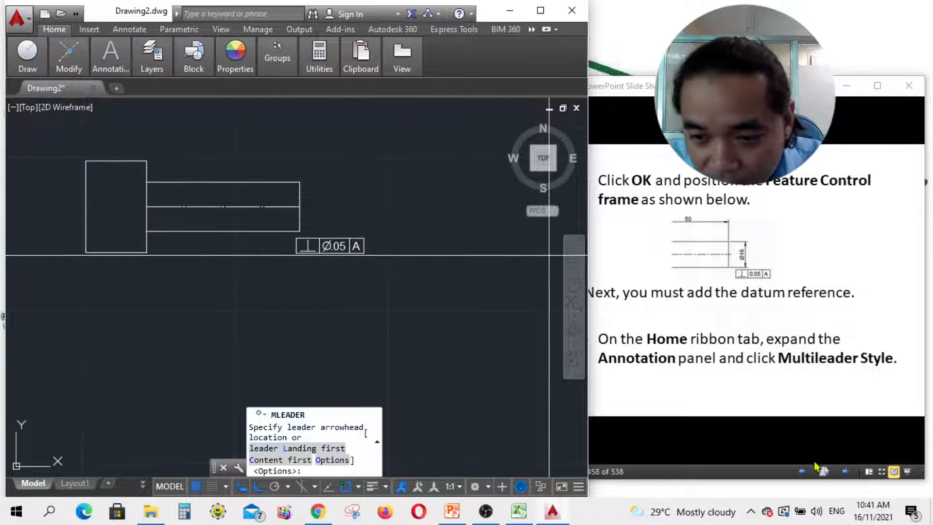
{"action": "left_click", "coordinate": [852, 480]}
{"action": "left_click", "coordinate": [846, 473]}
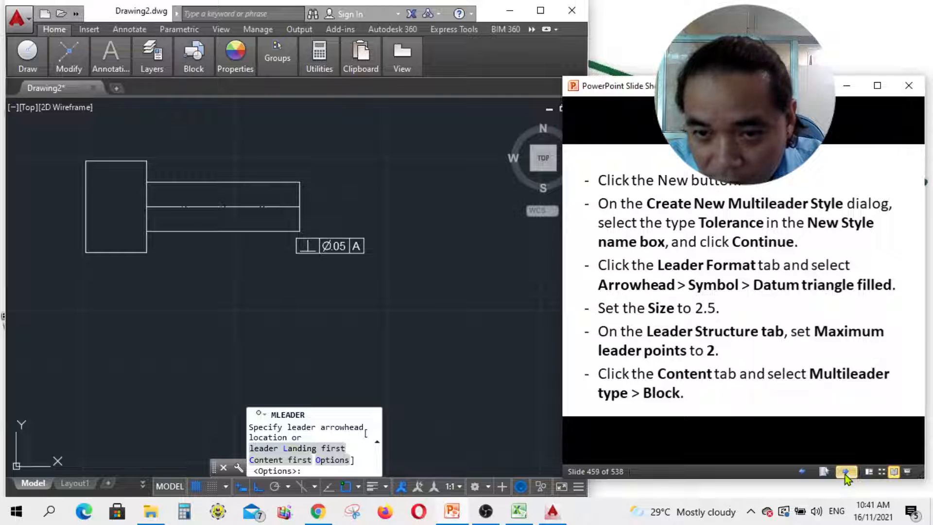
{"action": "left_click", "coordinate": [797, 475]}
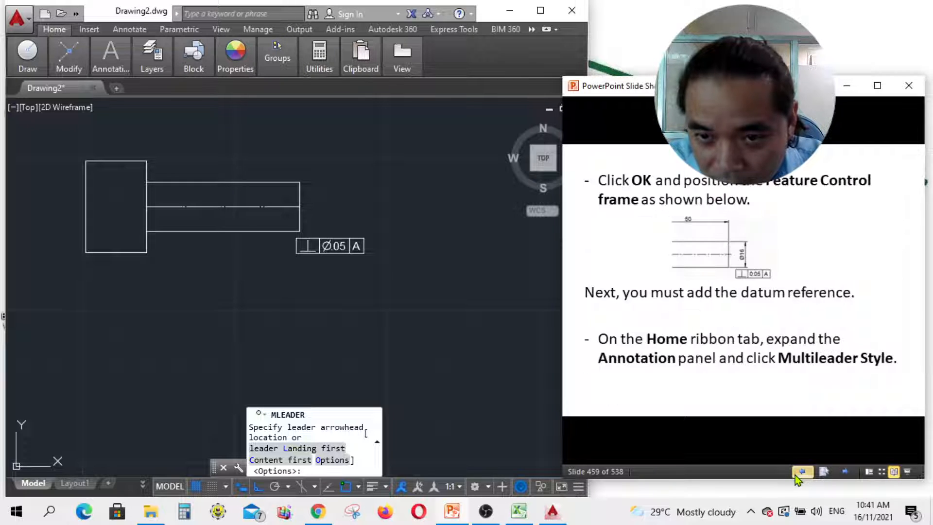
{"action": "left_click", "coordinate": [845, 474]}
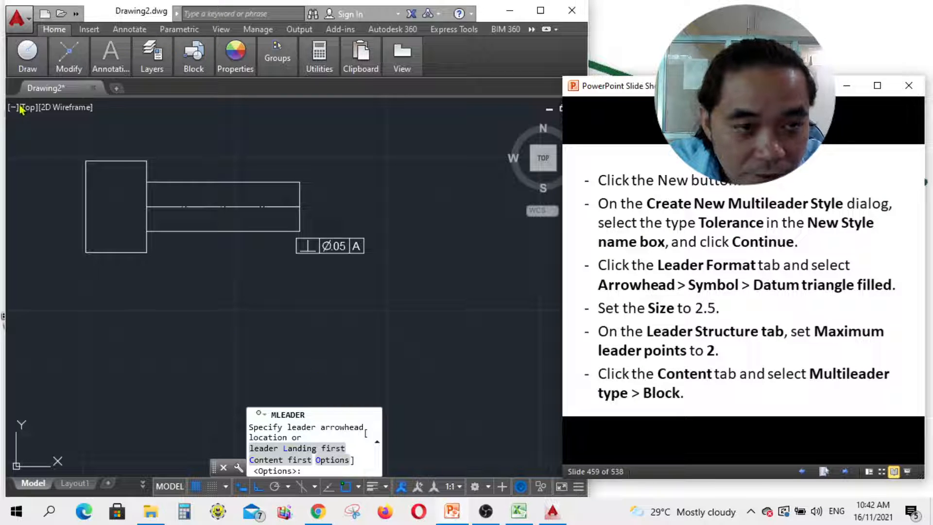
{"action": "key", "text": "Escape"}
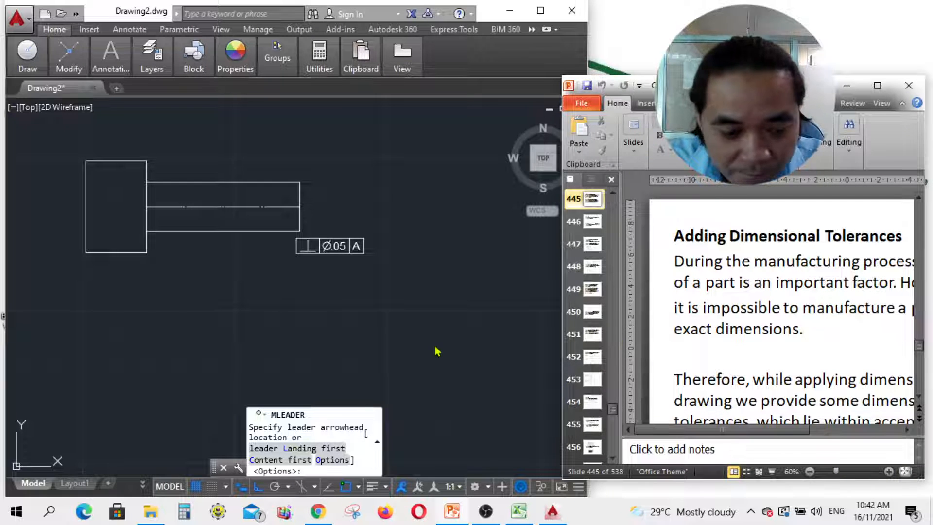
{"action": "left_click", "coordinate": [134, 299]}
{"action": "key", "text": "Escape"}
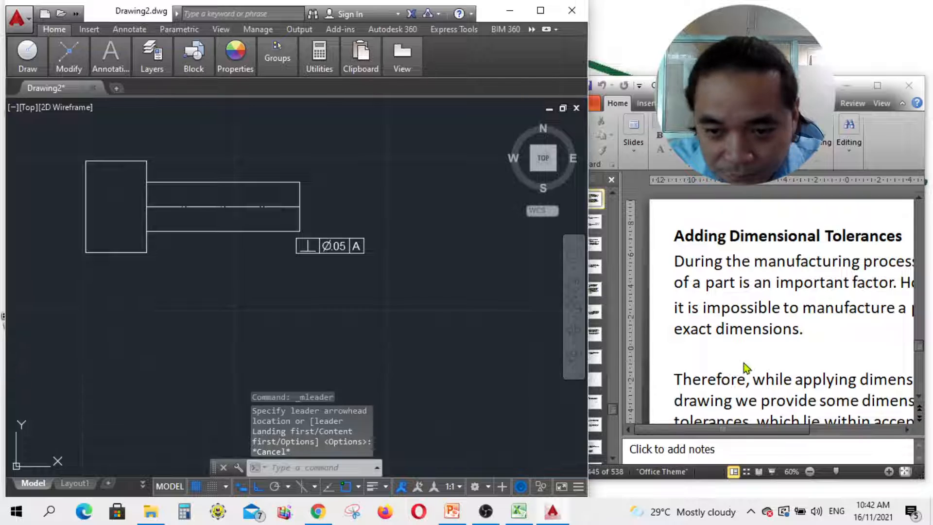
- Switch to the PowerPoint presentation, run it in reading view and advance to slide 458 on adding the datum reference
{"action": "left_click", "coordinate": [756, 472]}
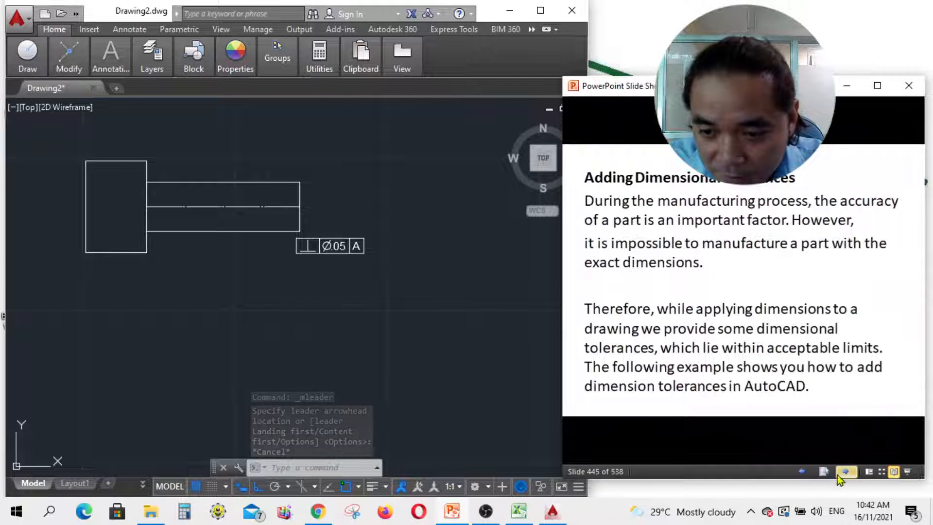
{"action": "left_click", "coordinate": [846, 474]}
{"action": "left_click", "coordinate": [847, 473]}
{"action": "left_click", "coordinate": [846, 473]}
{"action": "left_click", "coordinate": [846, 474]}
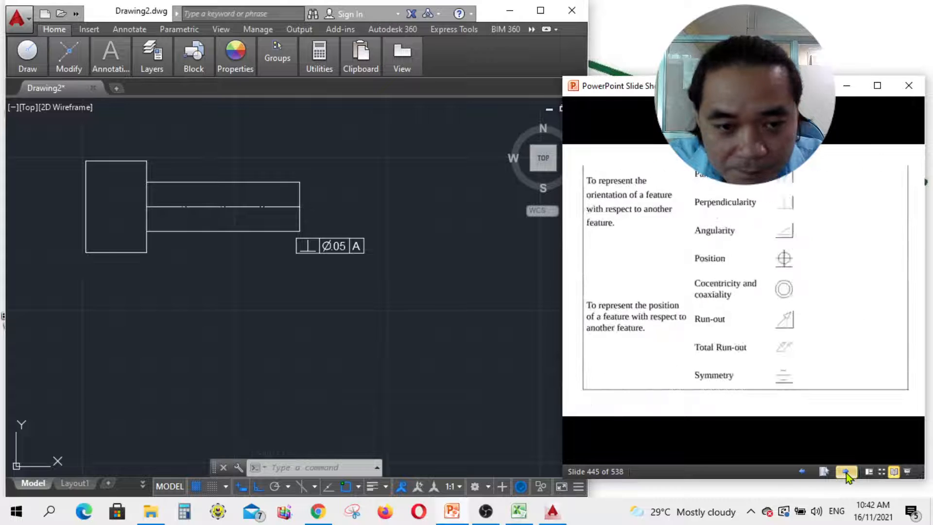
{"action": "left_click", "coordinate": [847, 473]}
{"action": "left_click", "coordinate": [846, 474]}
{"action": "left_click", "coordinate": [846, 473]}
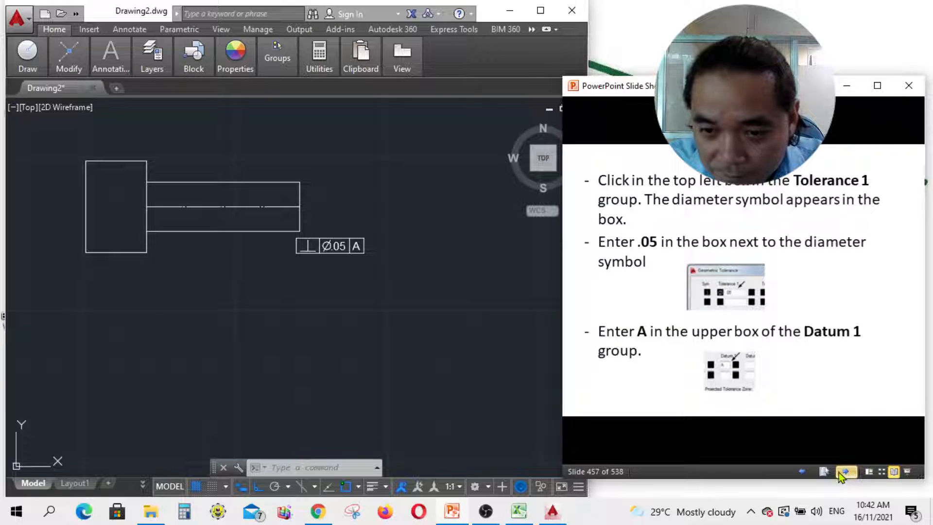
{"action": "left_click", "coordinate": [841, 472]}
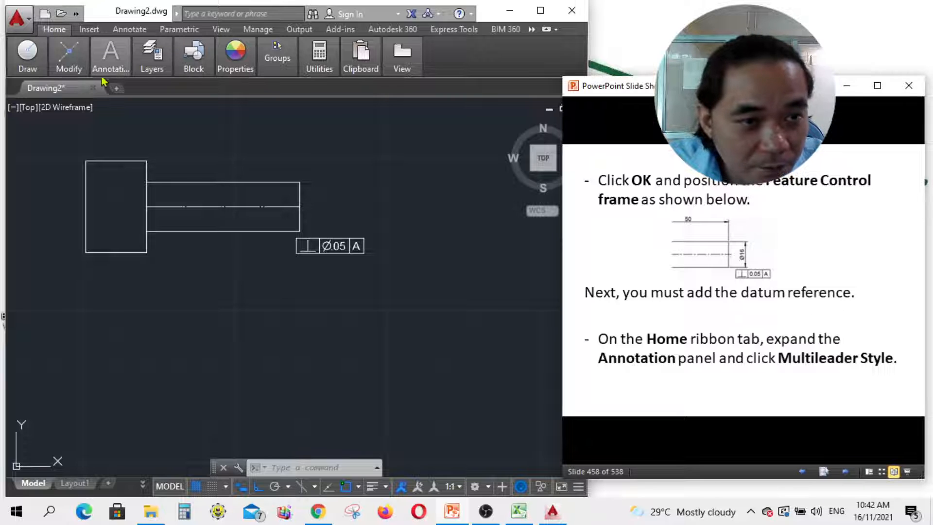
- In AutoCAD, open the multileader style manager and, following slide 459, create a new style named Tolerance based on Standard
{"action": "left_click", "coordinate": [113, 66]}
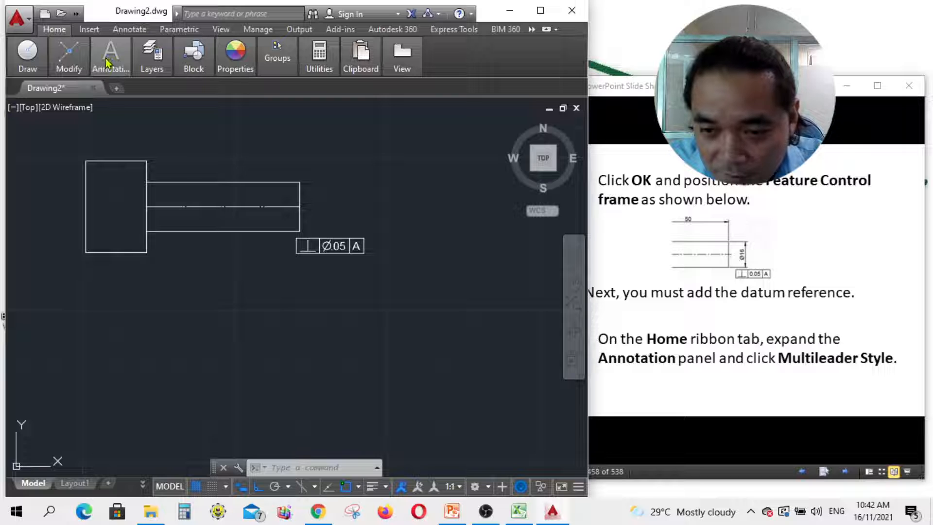
{"action": "left_click", "coordinate": [108, 63]}
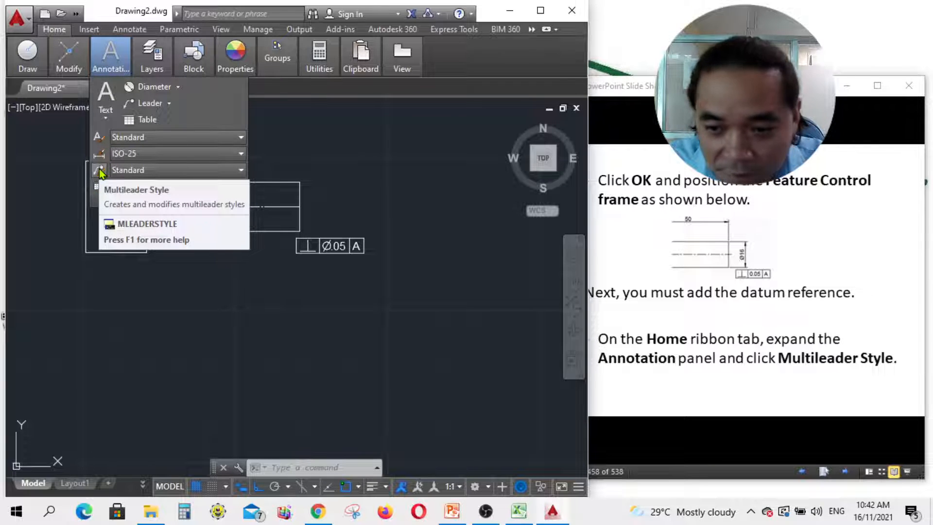
{"action": "left_click", "coordinate": [100, 171]}
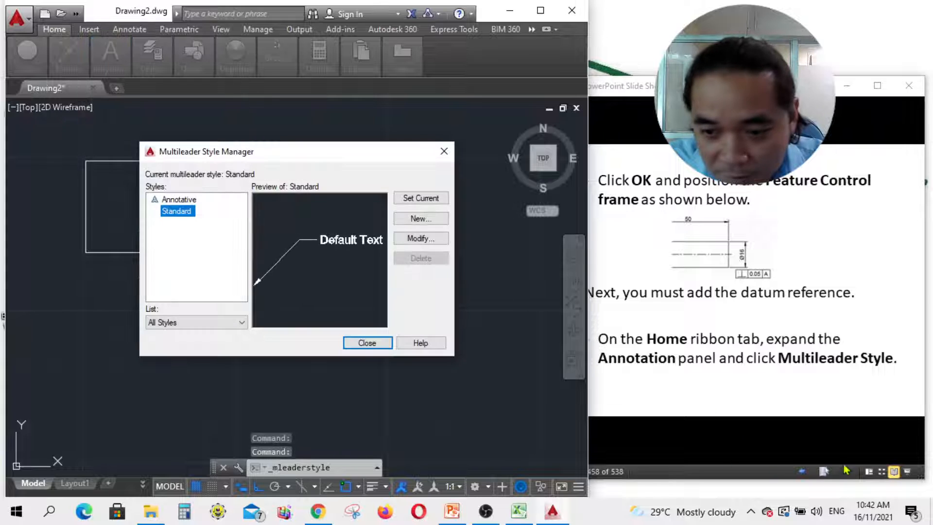
{"action": "left_click", "coordinate": [846, 469]}
{"action": "left_click", "coordinate": [848, 469]}
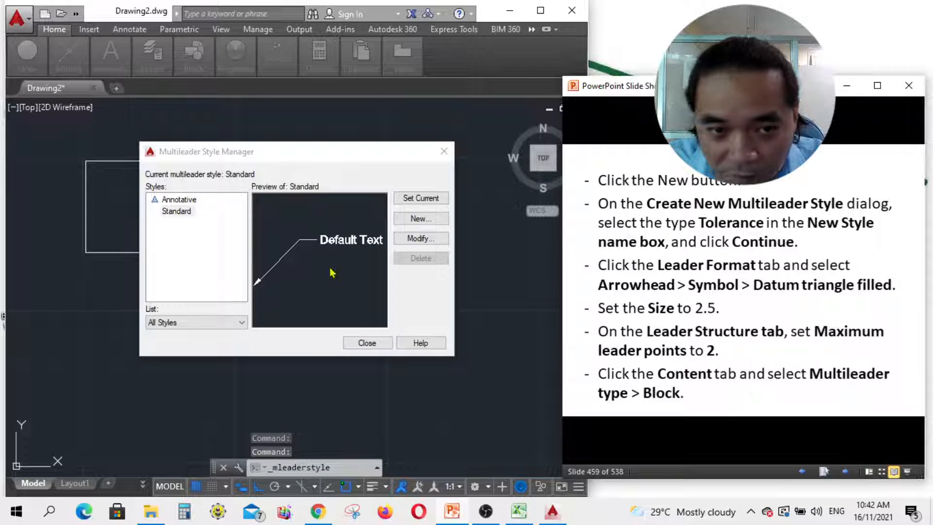
{"action": "left_click", "coordinate": [434, 221]}
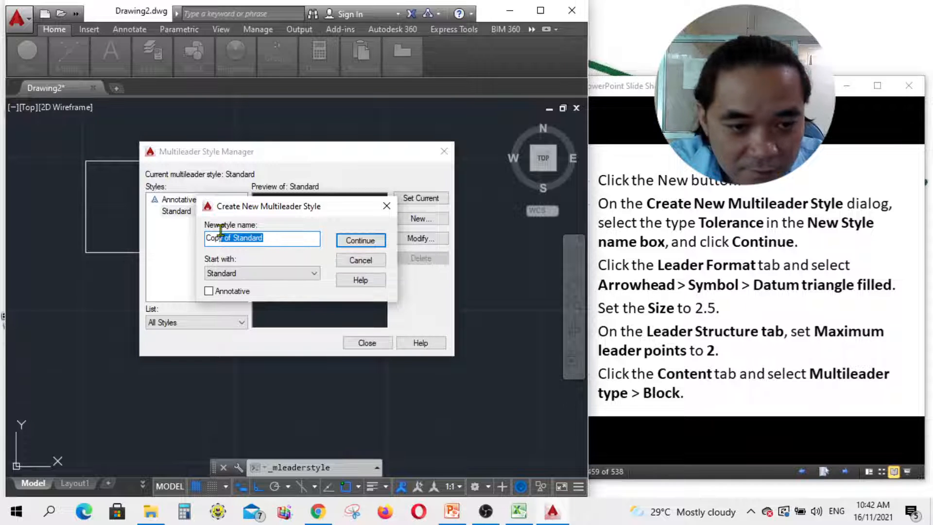
{"action": "type", "text": "Tolerance"}
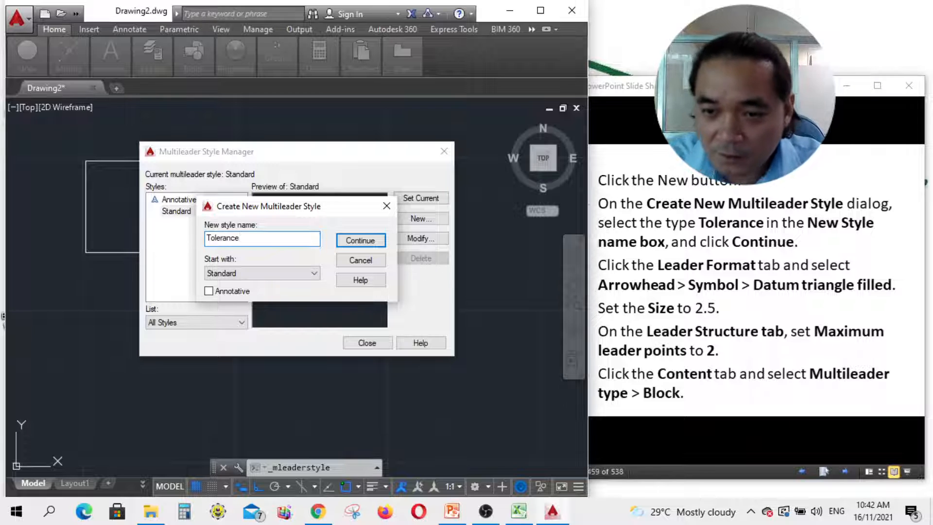
{"action": "left_click", "coordinate": [346, 242]}
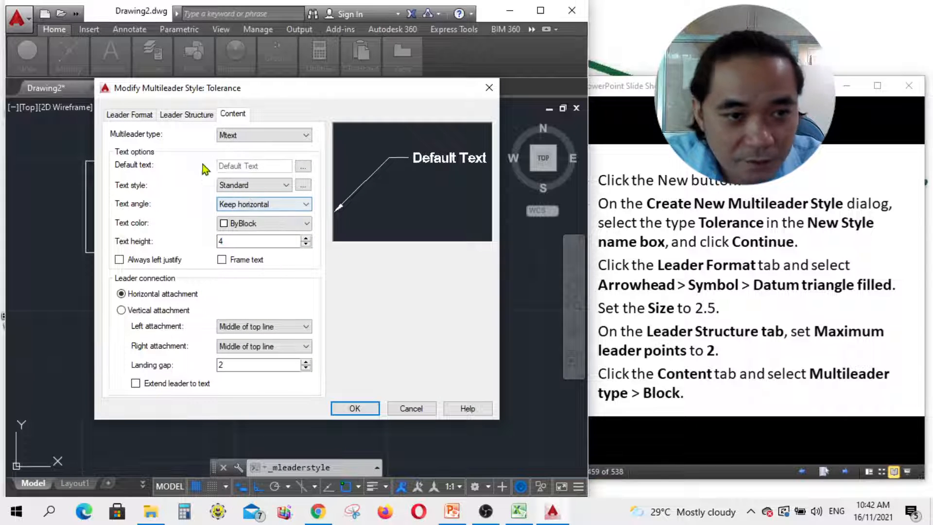
- Set the Tolerance multileader style's arrowhead symbol to Datum triangle filled with a size of 2.5
{"action": "left_click", "coordinate": [142, 116]}
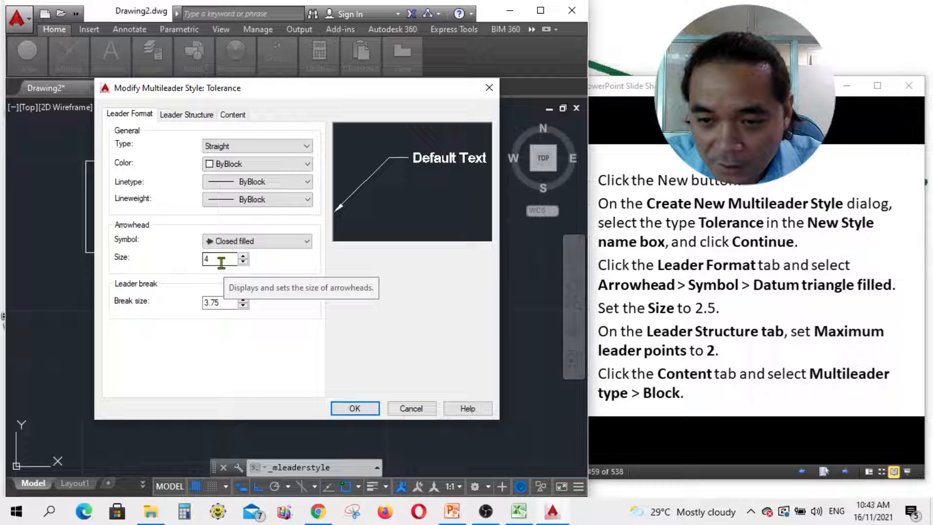
{"action": "left_click", "coordinate": [276, 242]}
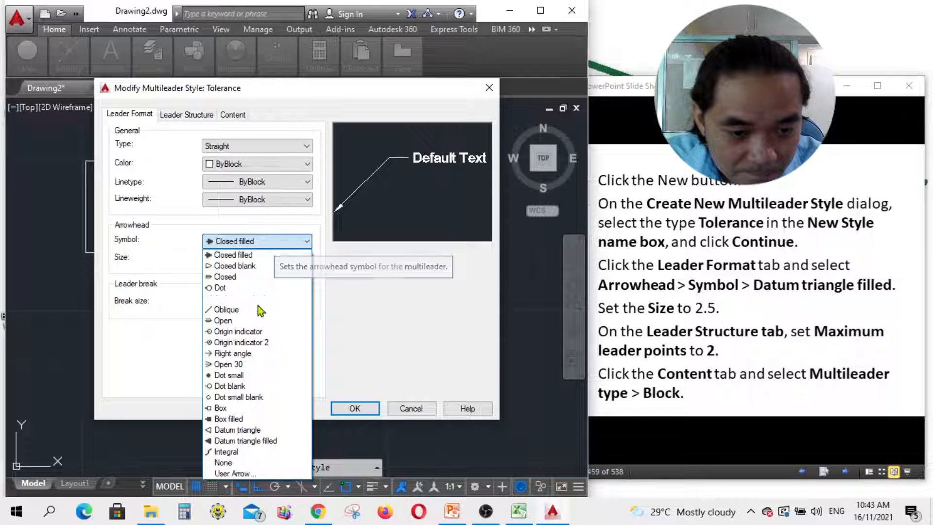
{"action": "left_click", "coordinate": [256, 441]}
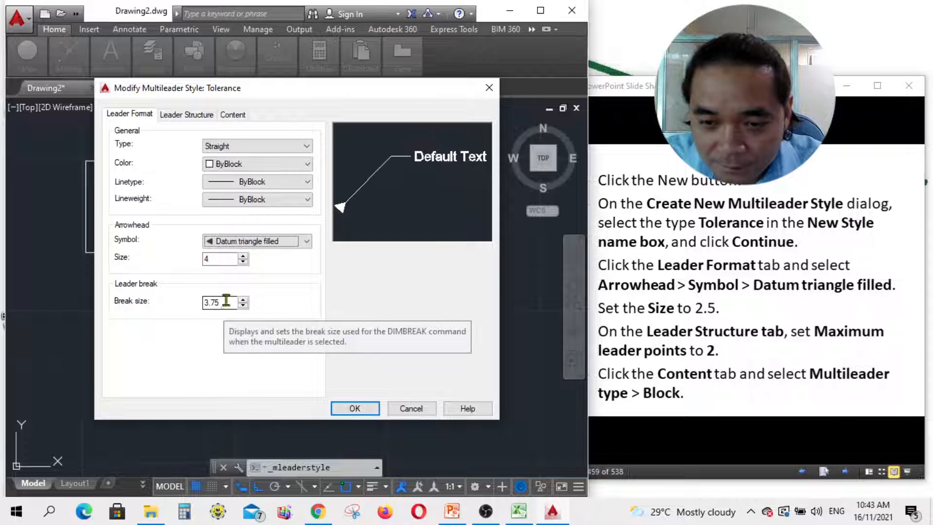
{"action": "double_click", "coordinate": [222, 259]}
{"action": "type", "text": "2."}
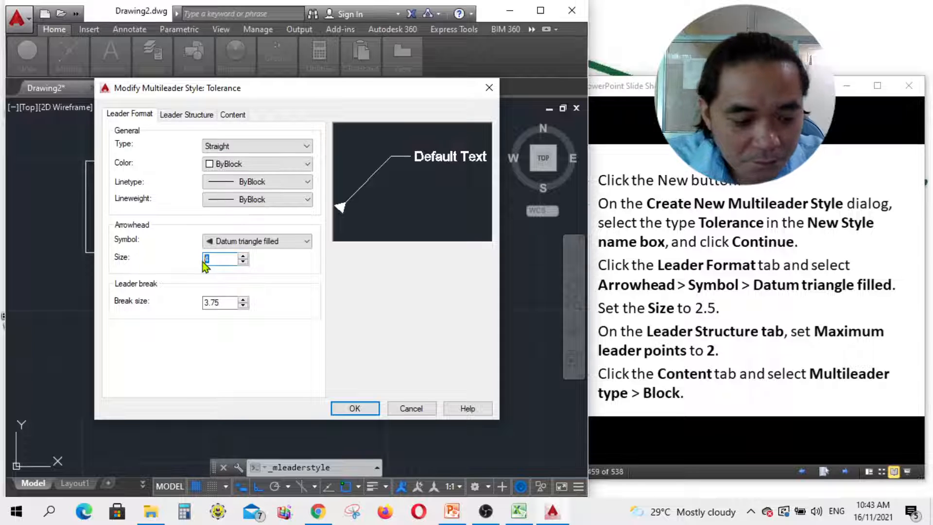
{"action": "type", "text": "5"}
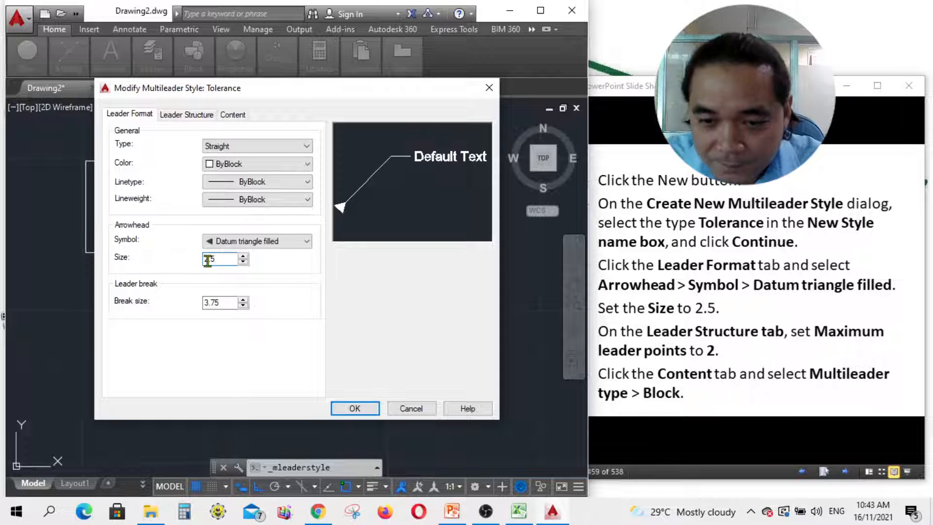
- Check the style's maximum leader points setting and change the multileader content type to Block
{"action": "left_click", "coordinate": [183, 114]}
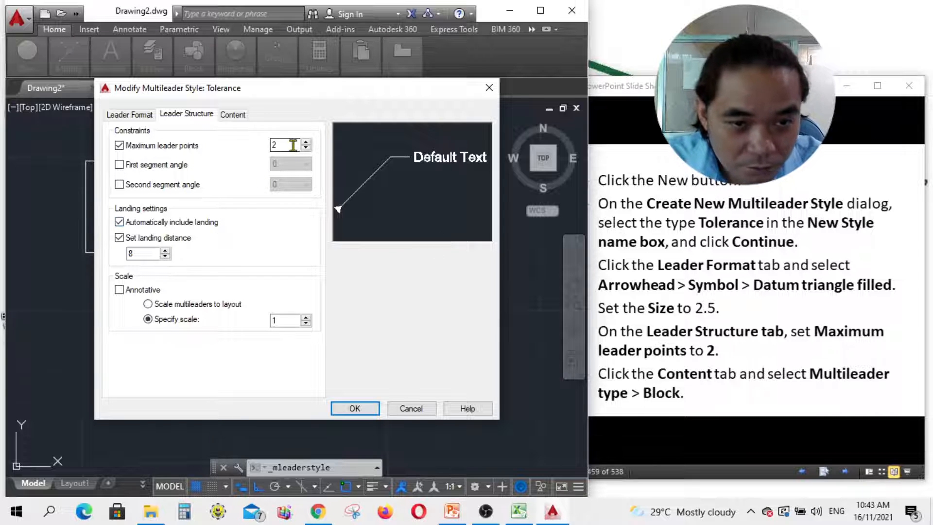
{"action": "left_click", "coordinate": [232, 114]}
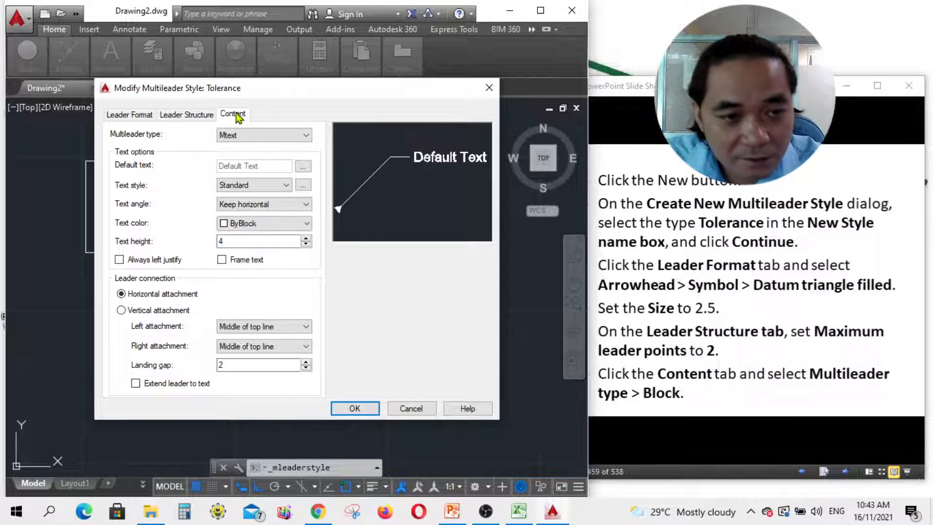
{"action": "left_click", "coordinate": [253, 136]}
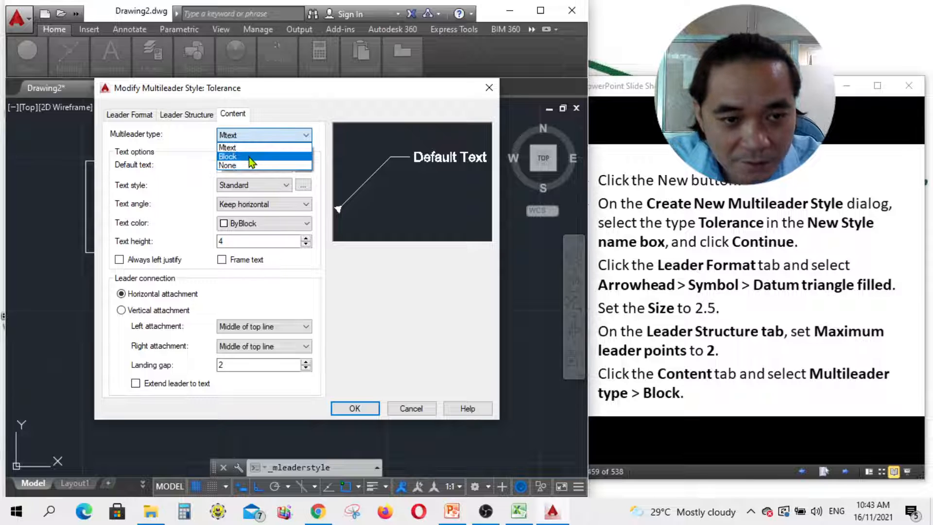
{"action": "left_click", "coordinate": [249, 158]}
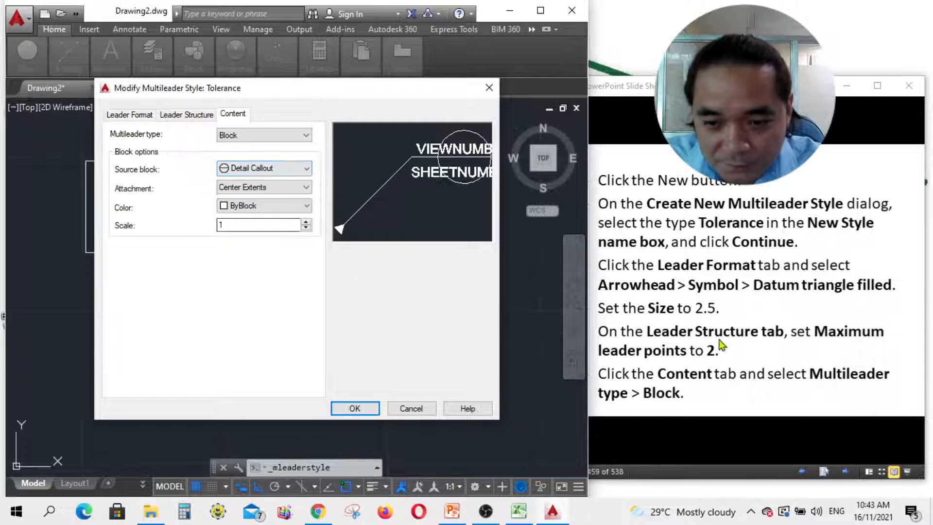
- Set the multileader style's source block to Box and its block scale to 0.75
{"action": "left_click", "coordinate": [847, 473]}
{"action": "left_click", "coordinate": [847, 472]}
{"action": "left_click", "coordinate": [847, 471]}
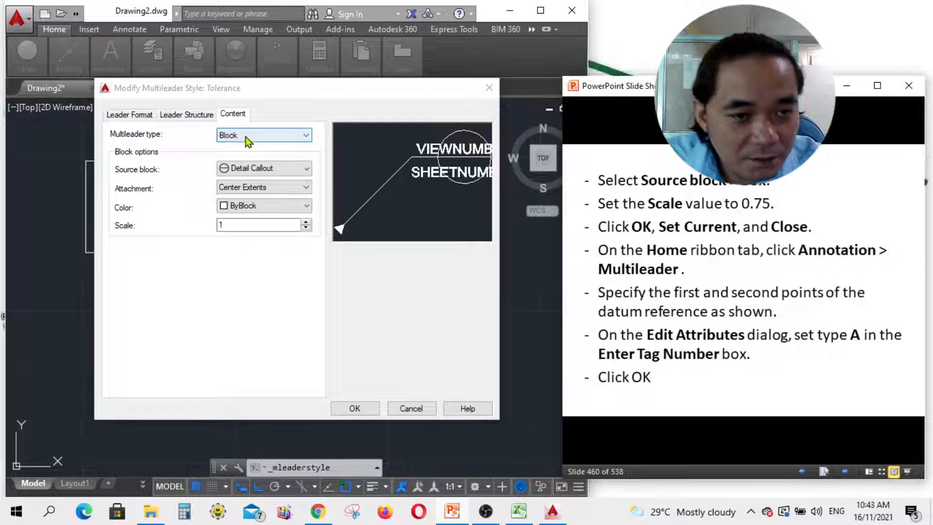
{"action": "left_click", "coordinate": [250, 169]}
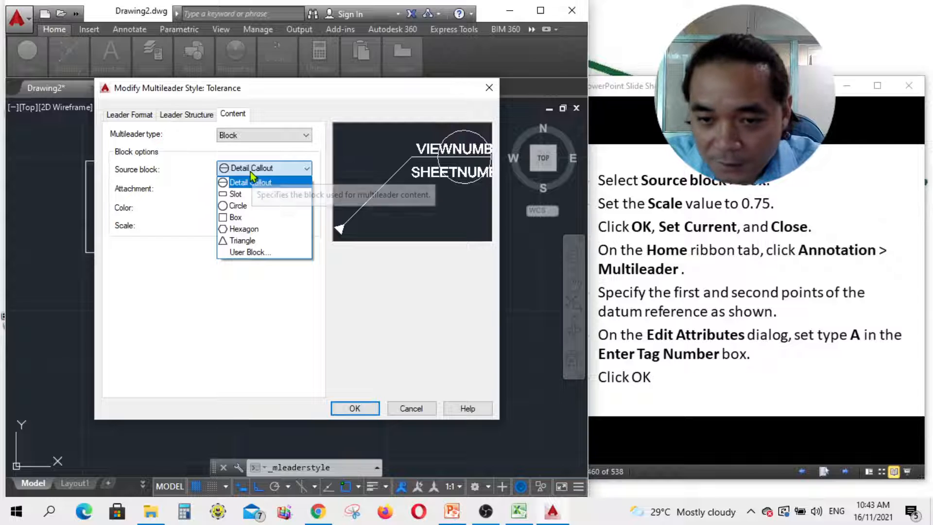
{"action": "left_click", "coordinate": [234, 220]}
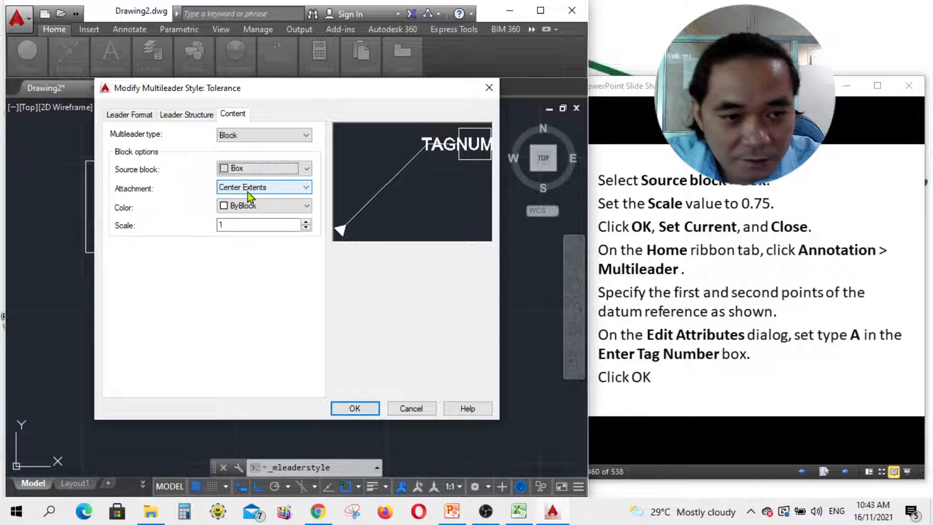
{"action": "left_click", "coordinate": [247, 225]}
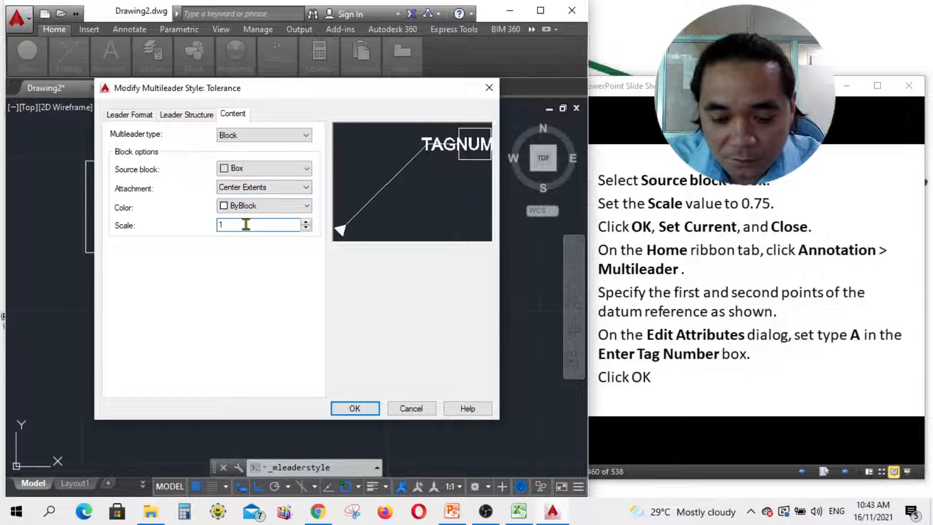
{"action": "key", "text": "BackSpace"}
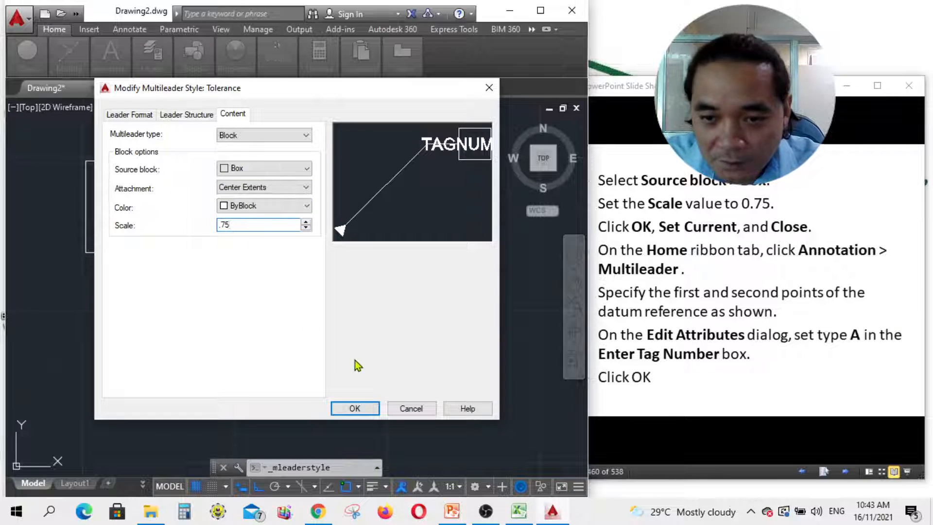
- Accept the style changes, make Tolerance the current multileader style and close the style manager
{"action": "left_click", "coordinate": [354, 409]}
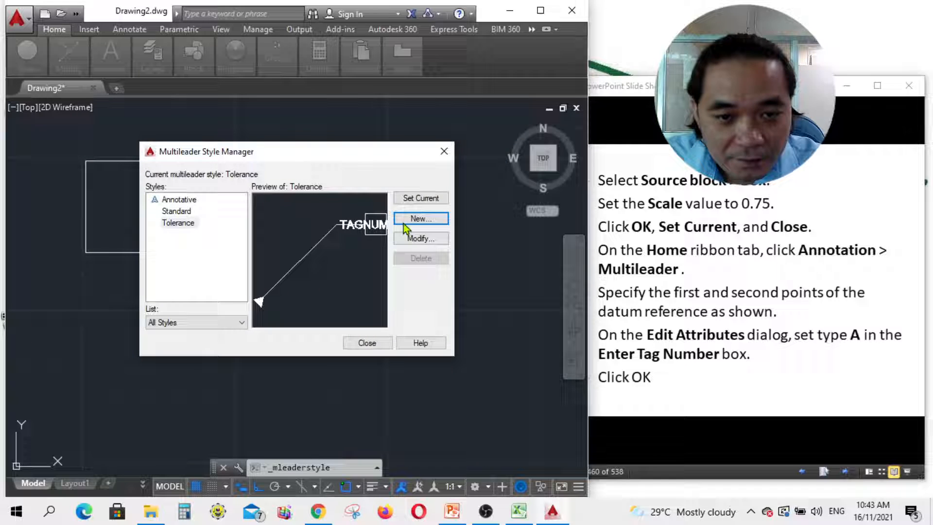
{"action": "left_click", "coordinate": [417, 198]}
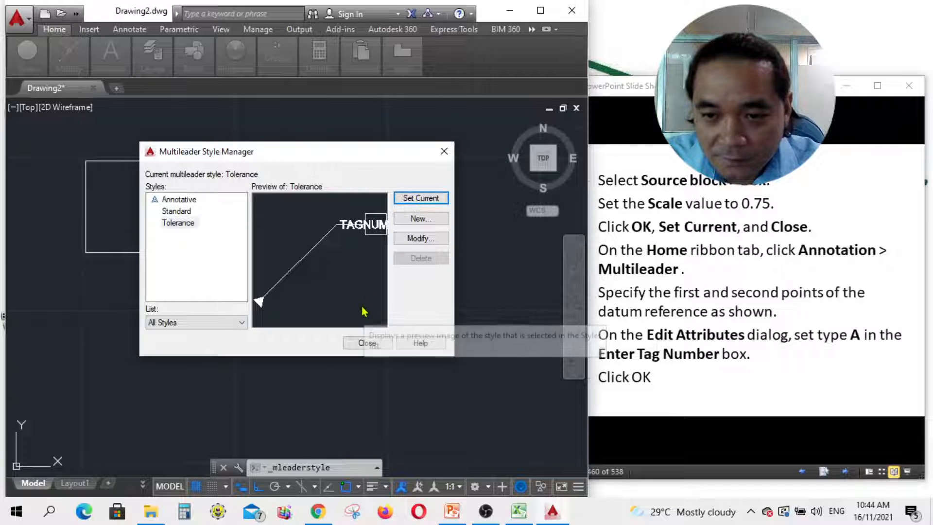
{"action": "left_click", "coordinate": [365, 343]}
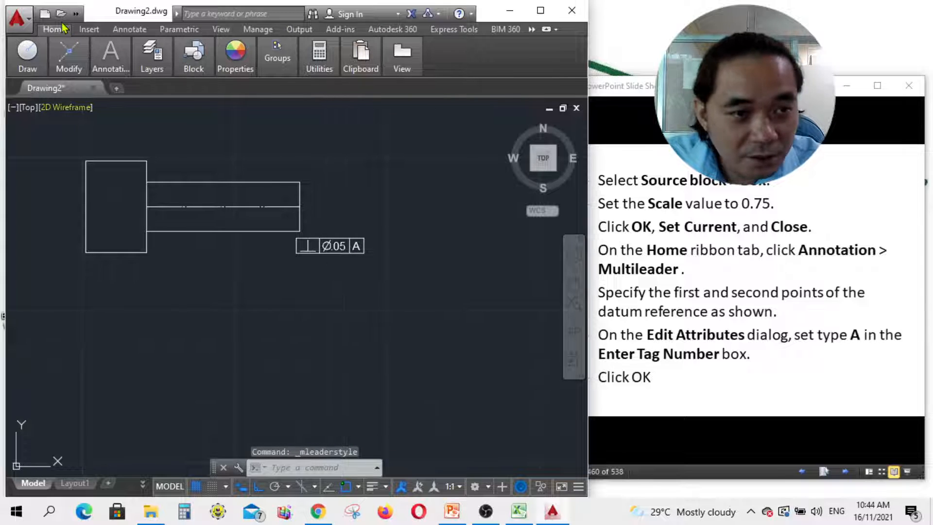
- Place a multileader with its arrowhead on the large rectangle's upper-right corner and landing at its upper-left corner, entering A as the tag number
{"action": "mouse_move", "coordinate": [108, 66]}
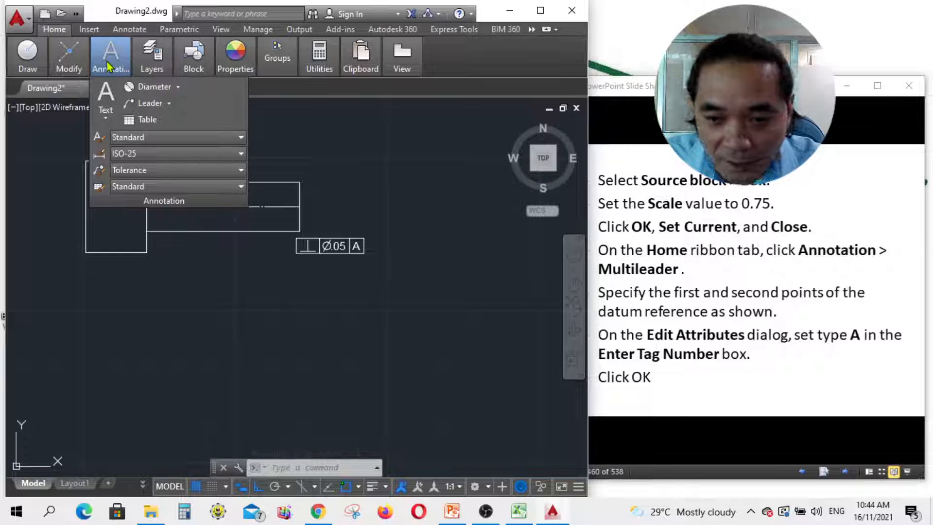
{"action": "left_click", "coordinate": [138, 105]}
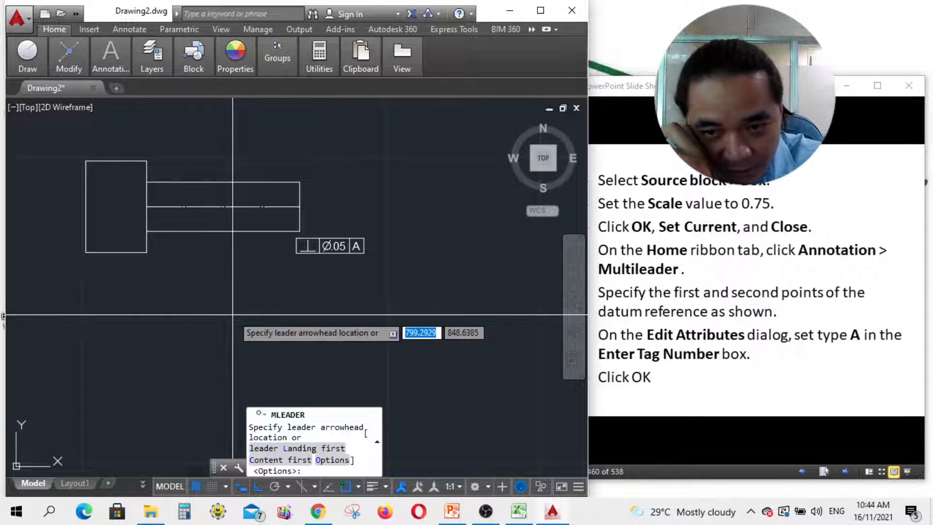
{"action": "left_click", "coordinate": [847, 470]}
{"action": "left_click", "coordinate": [849, 471]}
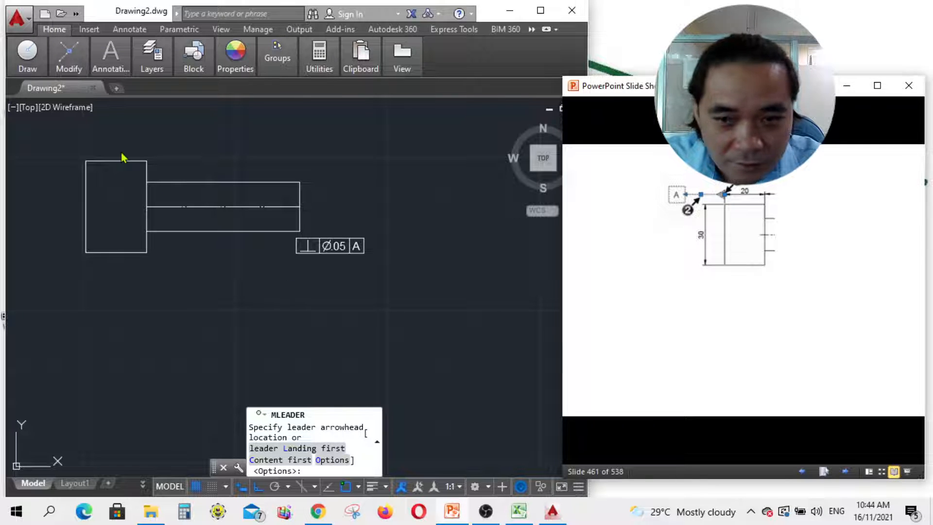
{"action": "left_click", "coordinate": [801, 471]}
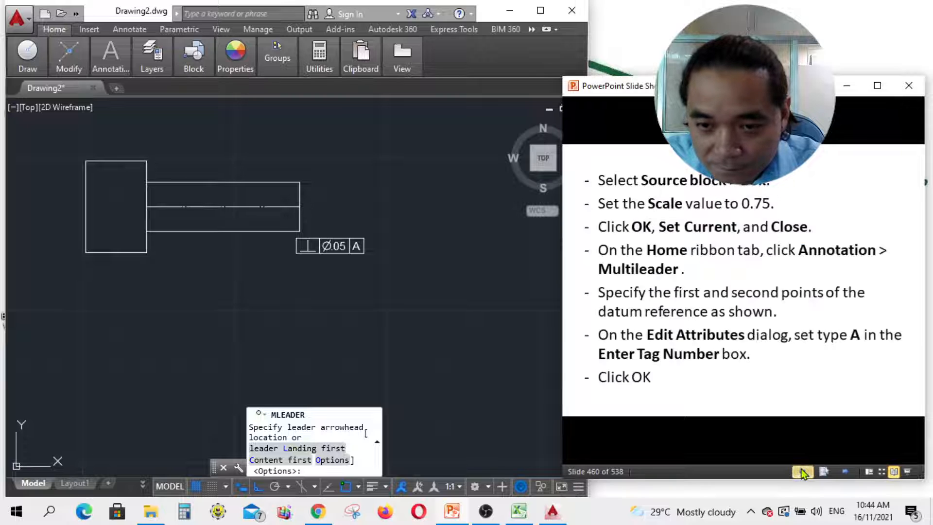
{"action": "left_click", "coordinate": [270, 146]}
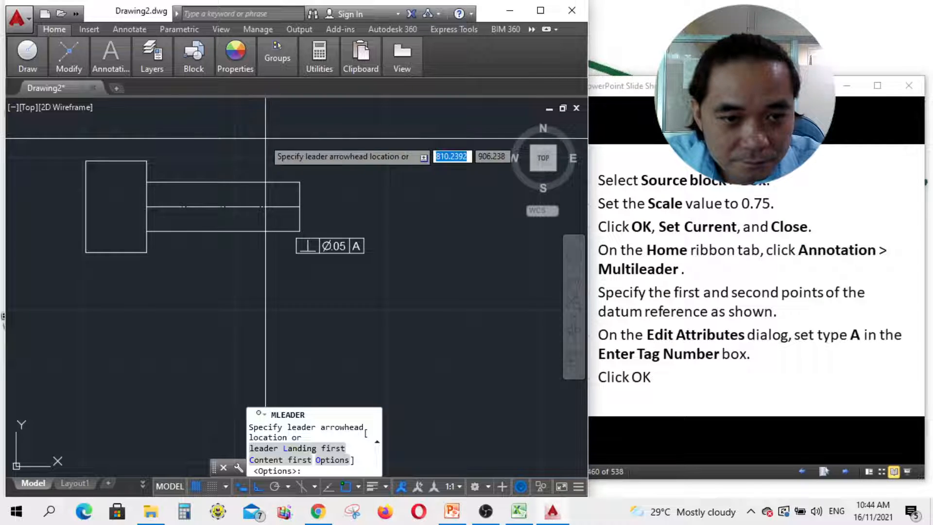
{"action": "left_click", "coordinate": [146, 161]}
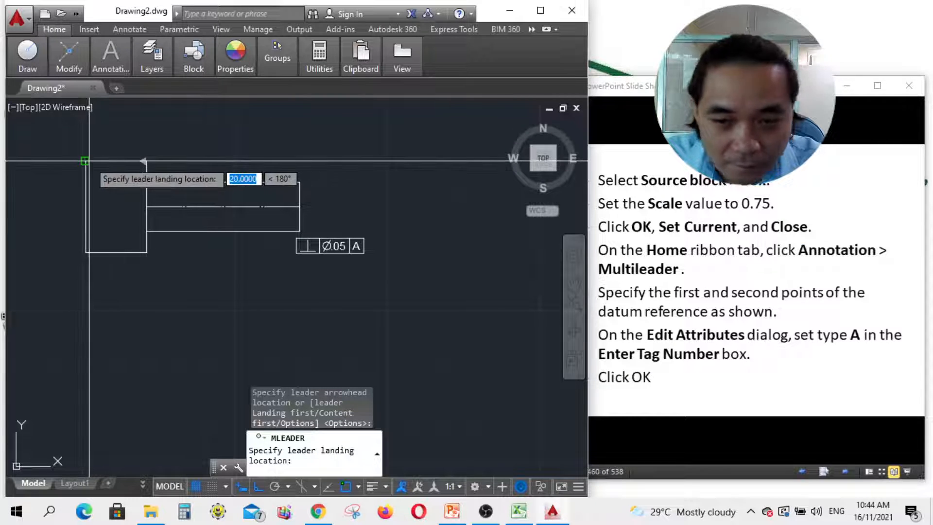
{"action": "left_click", "coordinate": [83, 158]}
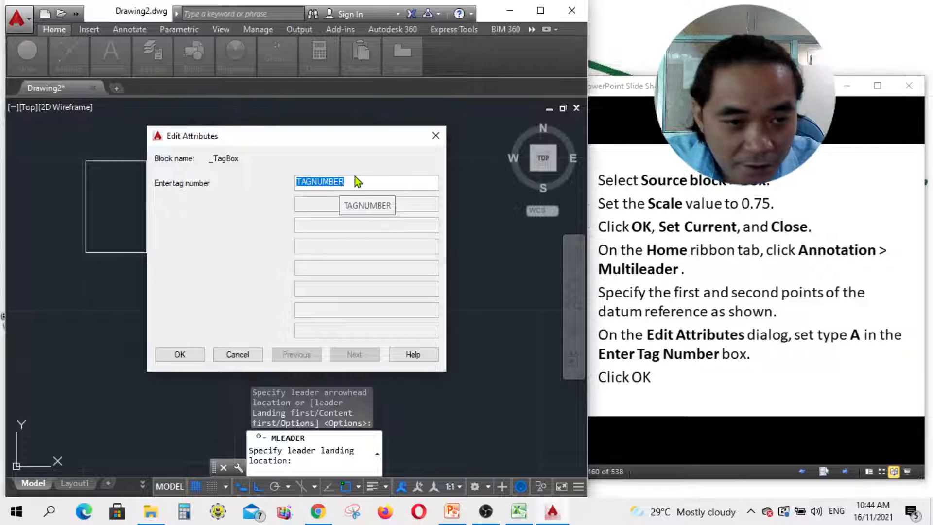
{"action": "type", "text": "A"}
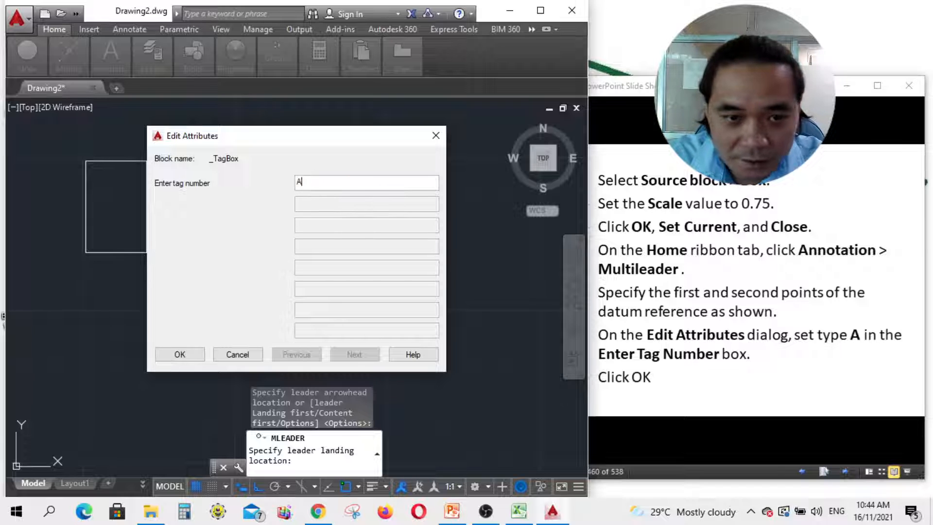
{"action": "left_click", "coordinate": [179, 354]}
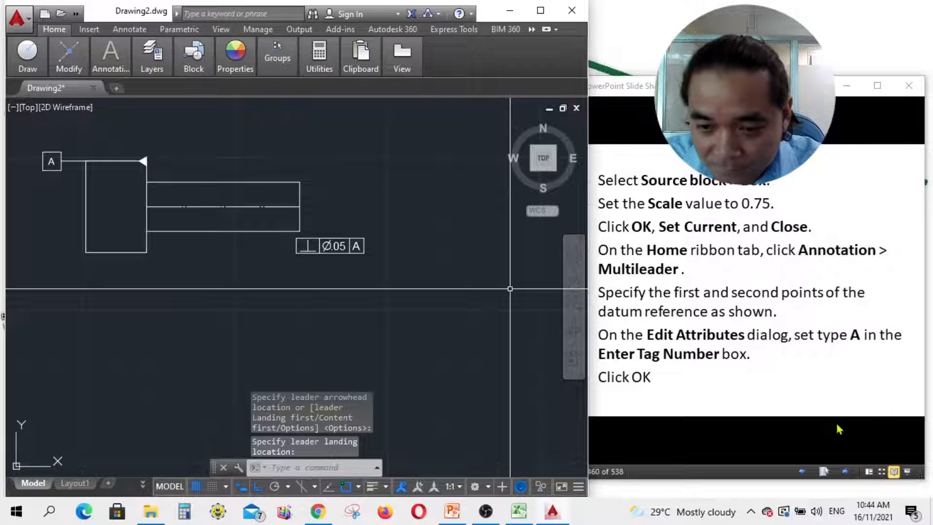
{"action": "left_click", "coordinate": [843, 471]}
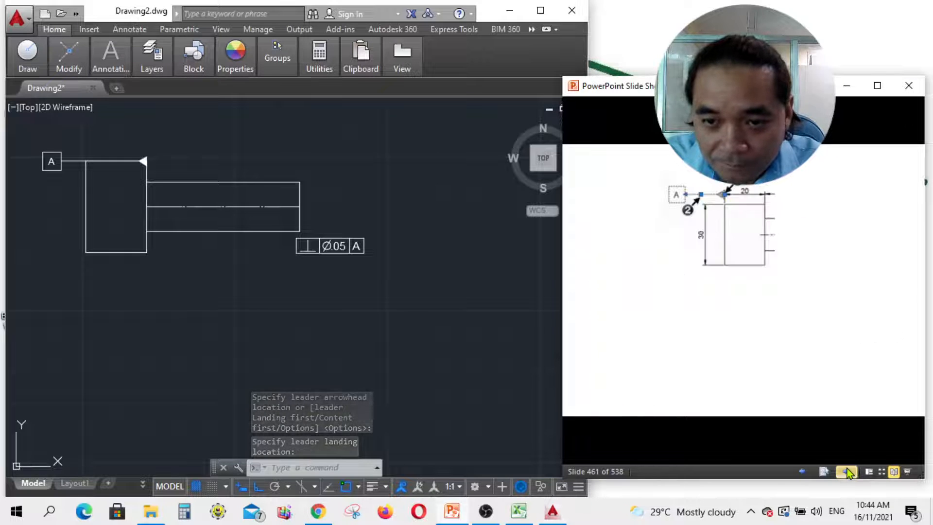
{"action": "left_click", "coordinate": [115, 161]}
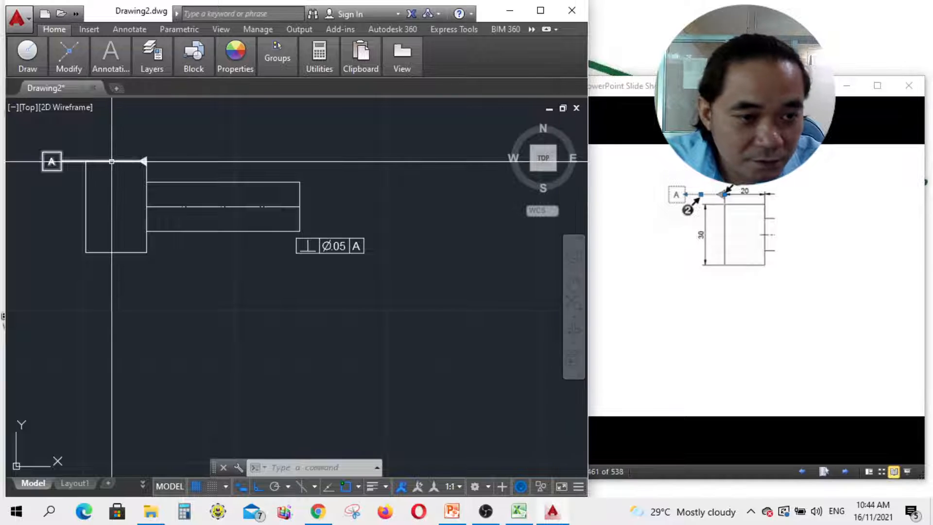
{"action": "left_click", "coordinate": [107, 161]}
{"action": "left_click", "coordinate": [146, 161]}
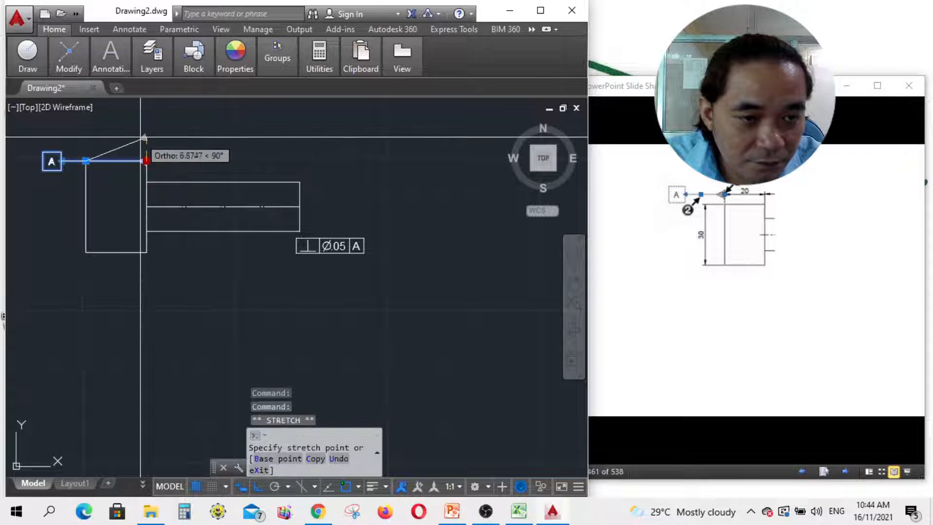
{"action": "key", "text": "Escape"}
{"action": "key", "text": "Escape"}
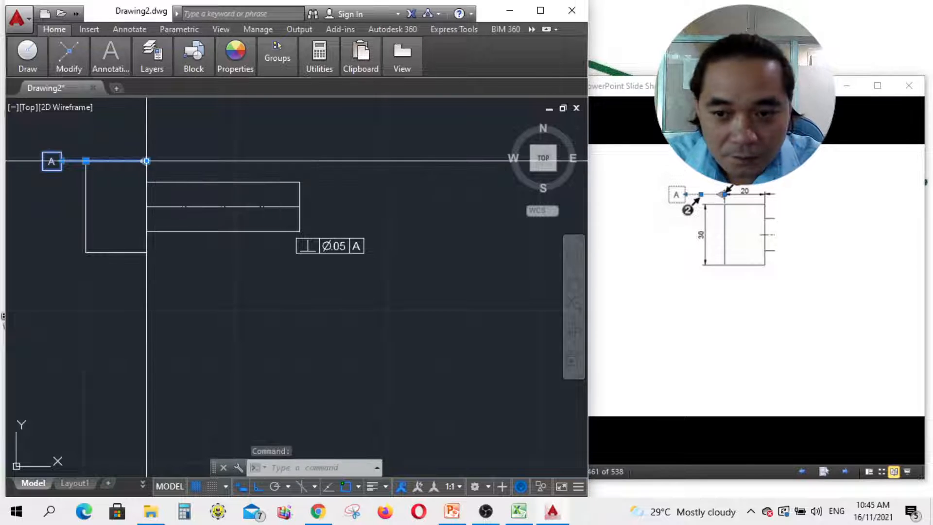
{"action": "left_click", "coordinate": [88, 160]}
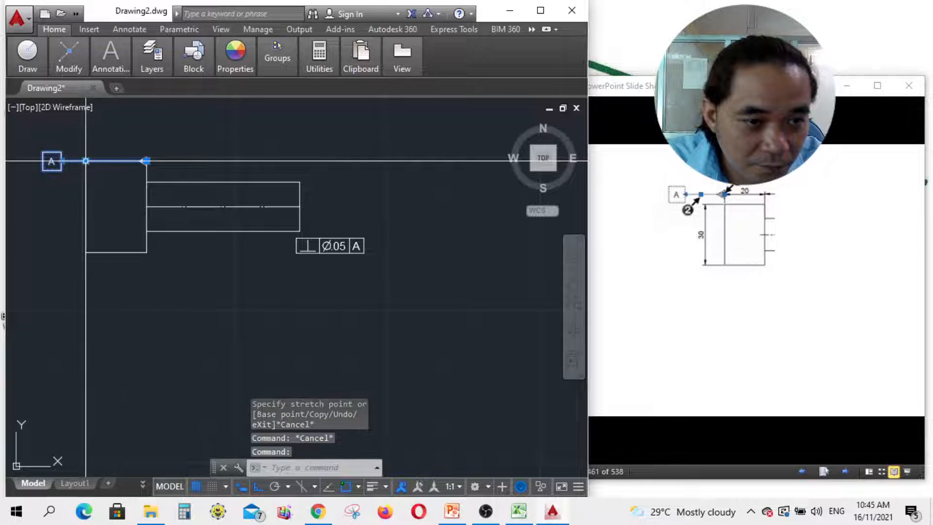
{"action": "left_click", "coordinate": [86, 160]}
{"action": "key", "text": "Escape"}
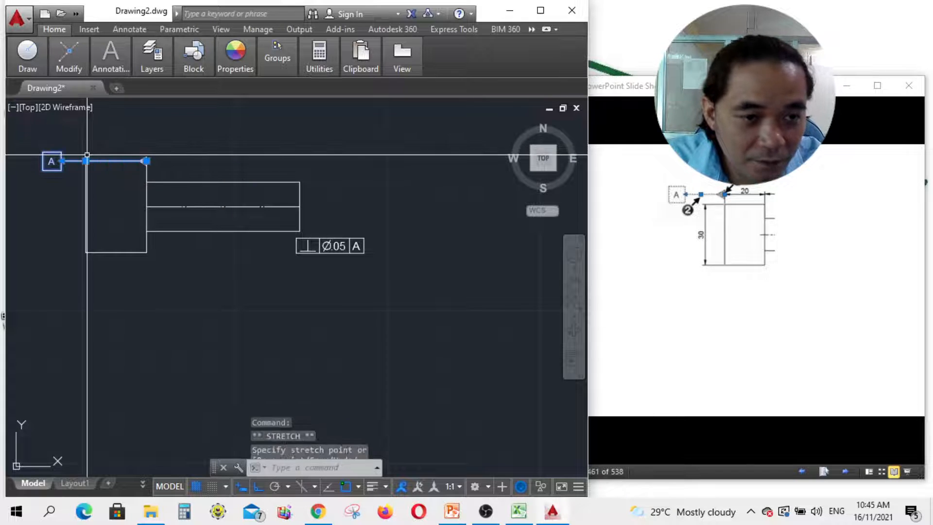
- Move the datum A multileader straight up so it sits slightly above the large rectangle's top edge
{"action": "type", "text": "m"}
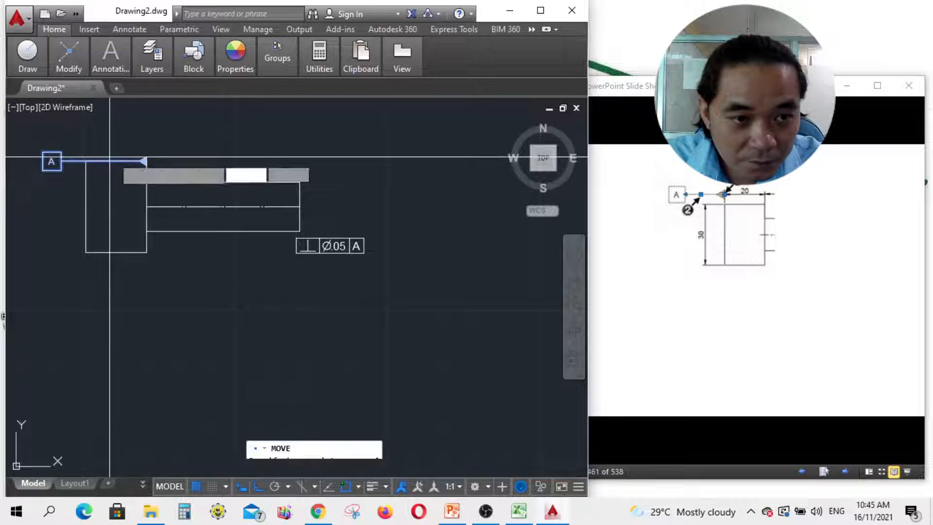
{"action": "key", "text": "Return"}
{"action": "left_click", "coordinate": [145, 161]}
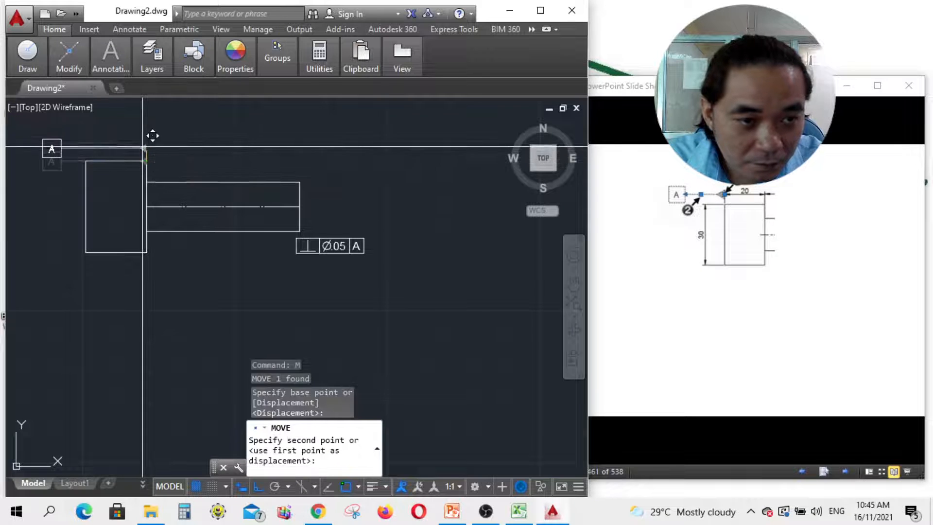
{"action": "left_click", "coordinate": [144, 146]}
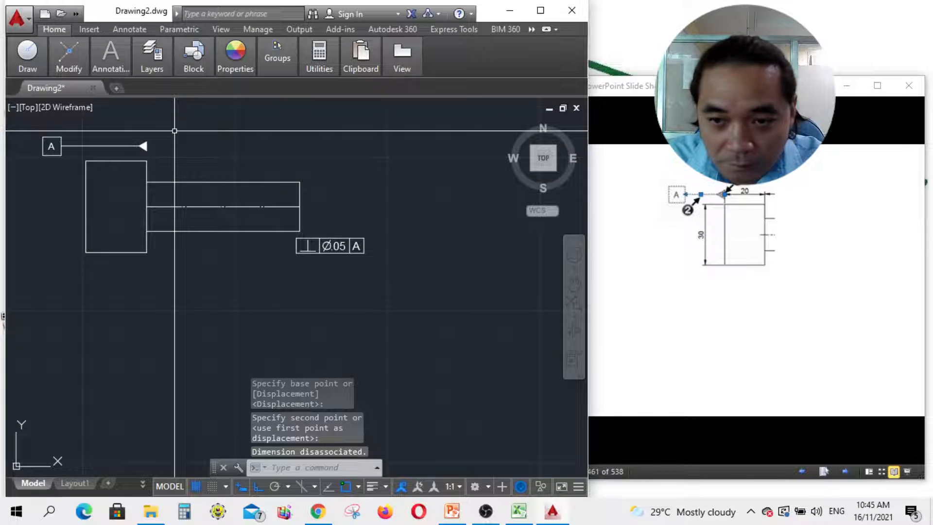
- Add a horizontal linear dimension across the large rectangle's top edge, placing its dimension line level with the datum A leader
{"action": "key", "text": "Escape"}
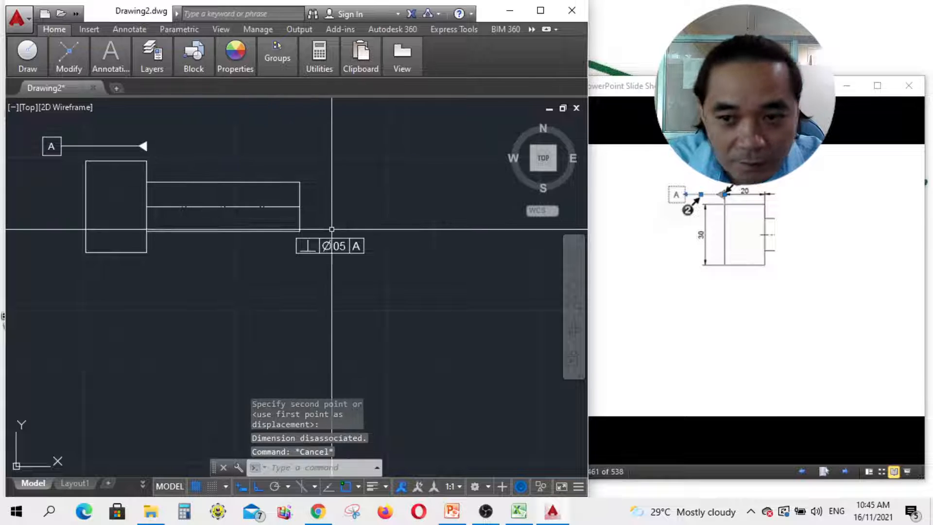
{"action": "left_click", "coordinate": [111, 54]}
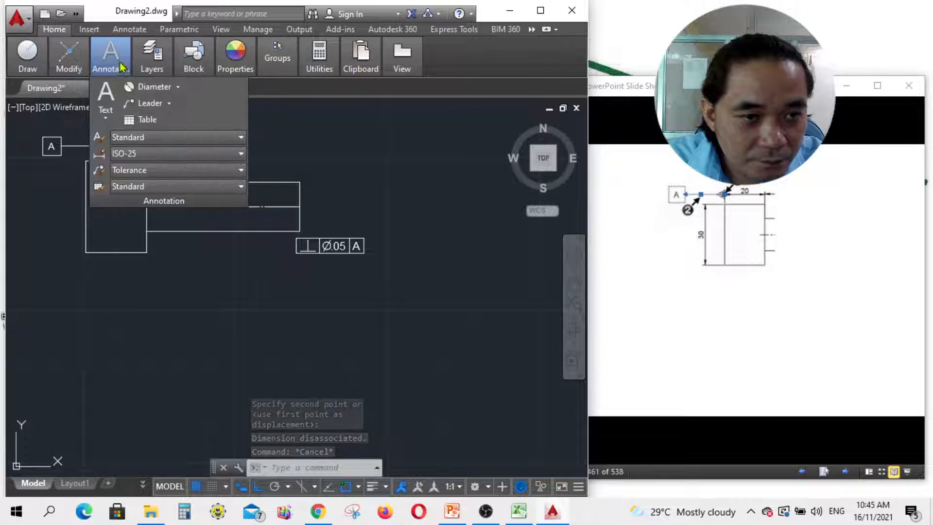
{"action": "left_click", "coordinate": [178, 88]}
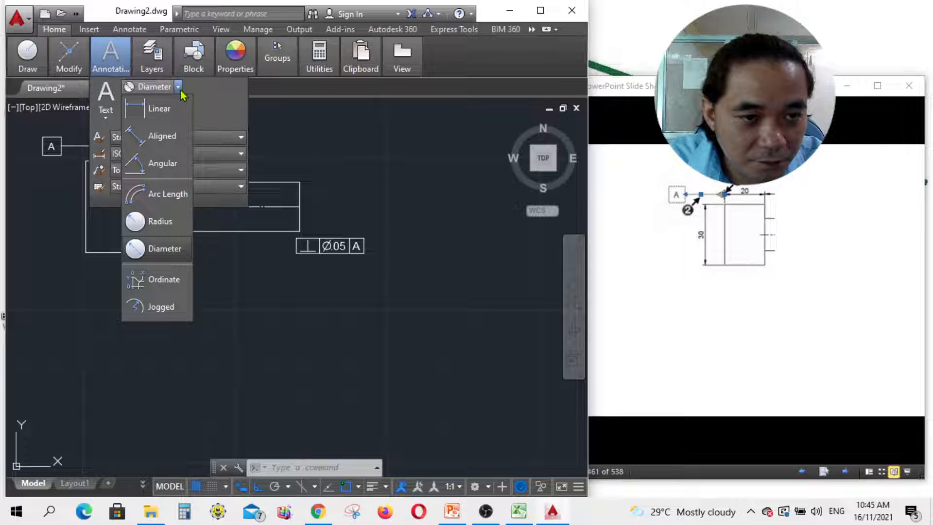
{"action": "left_click", "coordinate": [161, 119]}
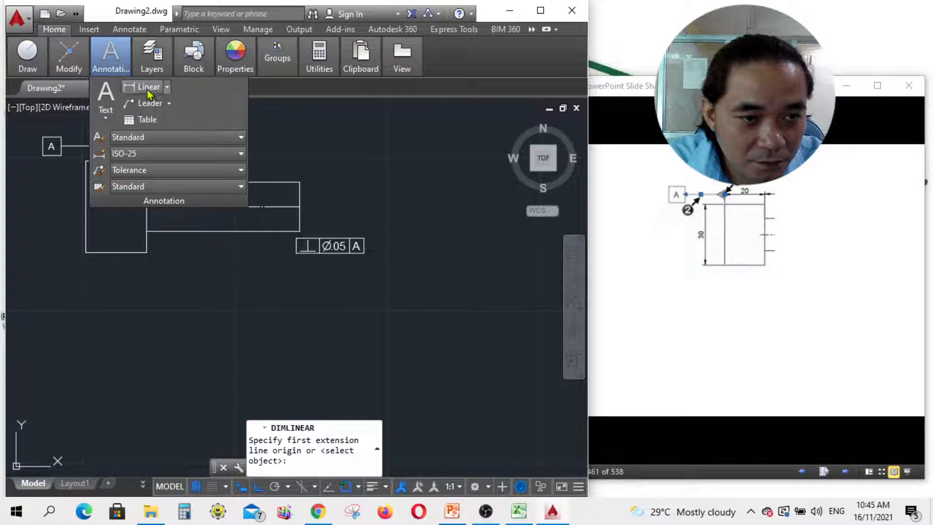
{"action": "left_click", "coordinate": [85, 161]}
{"action": "left_click", "coordinate": [145, 146]}
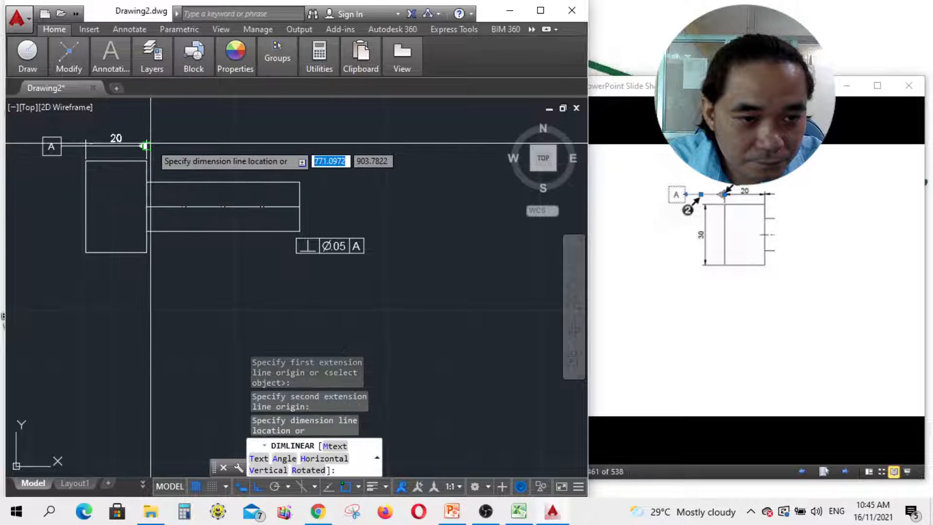
{"action": "left_click", "coordinate": [146, 146]}
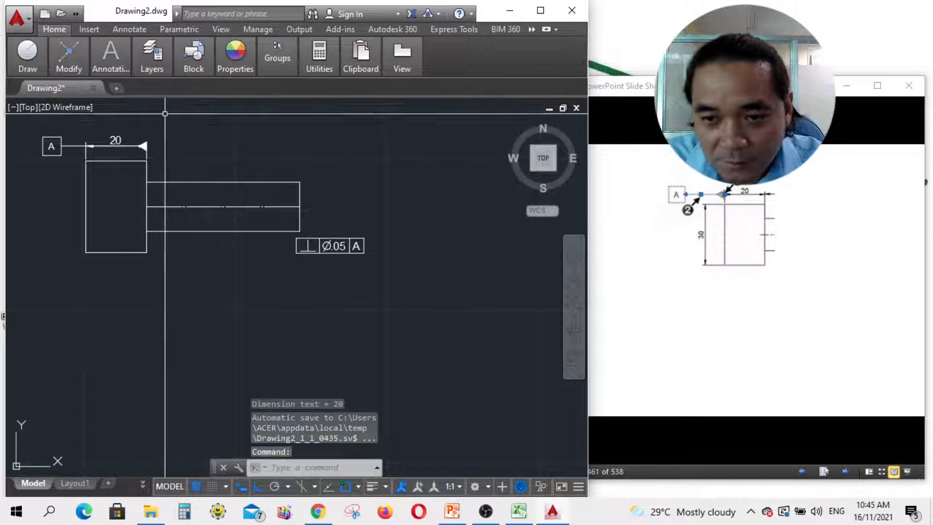
- Switch to the slide show and read the introduction and example slides on editing dimensions by stretching
{"action": "left_click", "coordinate": [846, 473]}
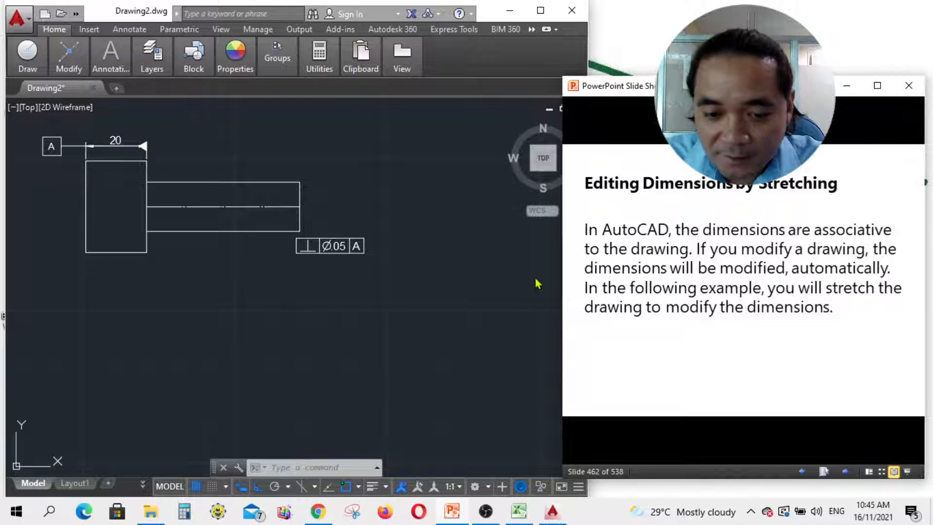
{"action": "left_click", "coordinate": [487, 511]}
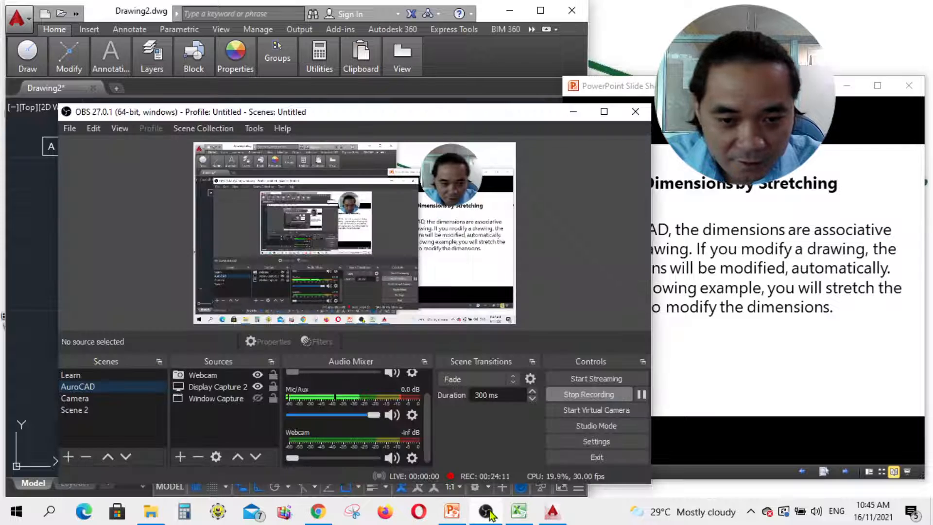
{"action": "left_click", "coordinate": [487, 511]}
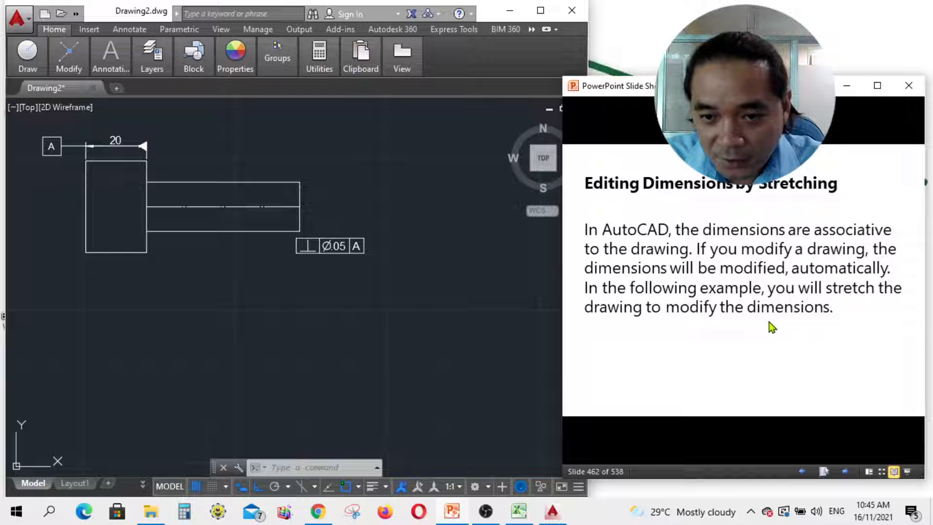
{"action": "left_click", "coordinate": [755, 322]}
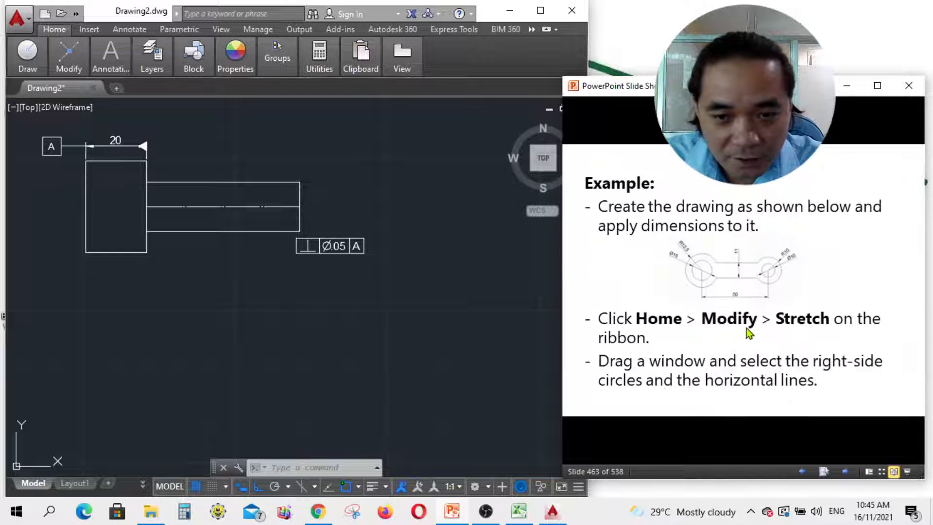
- Go back through the slides to find the Geometric Dimensioning and Tolerancing introduction and check its section title
{"action": "left_click", "coordinate": [801, 471]}
{"action": "left_click", "coordinate": [800, 471]}
{"action": "left_click", "coordinate": [801, 471]}
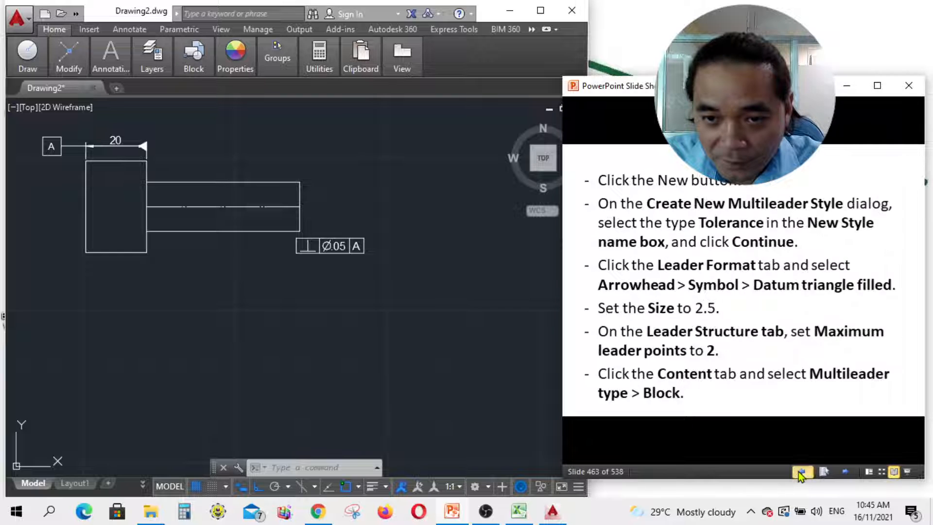
{"action": "left_click", "coordinate": [801, 472]}
{"action": "left_click", "coordinate": [801, 472]}
{"action": "left_click", "coordinate": [801, 471]}
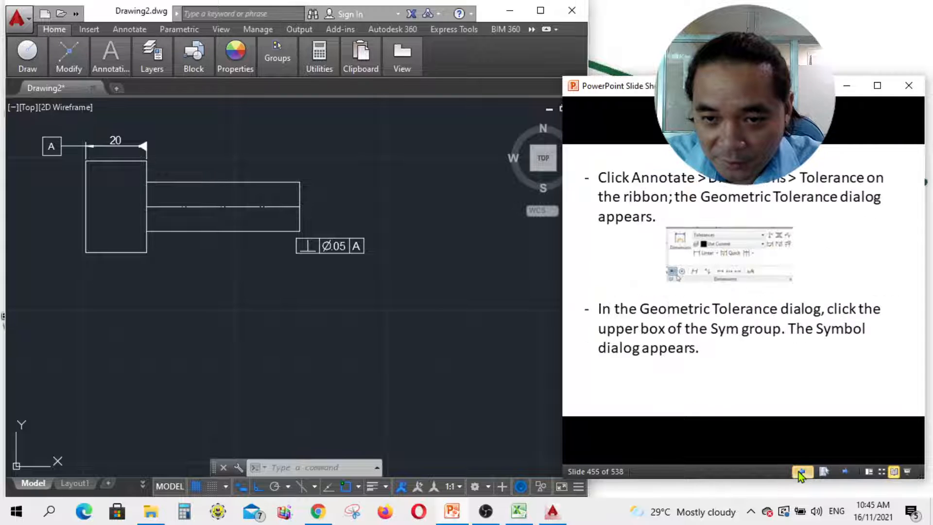
{"action": "left_click", "coordinate": [801, 472]}
{"action": "left_click", "coordinate": [800, 472]}
{"action": "left_click", "coordinate": [800, 471]}
{"action": "left_click", "coordinate": [800, 471]}
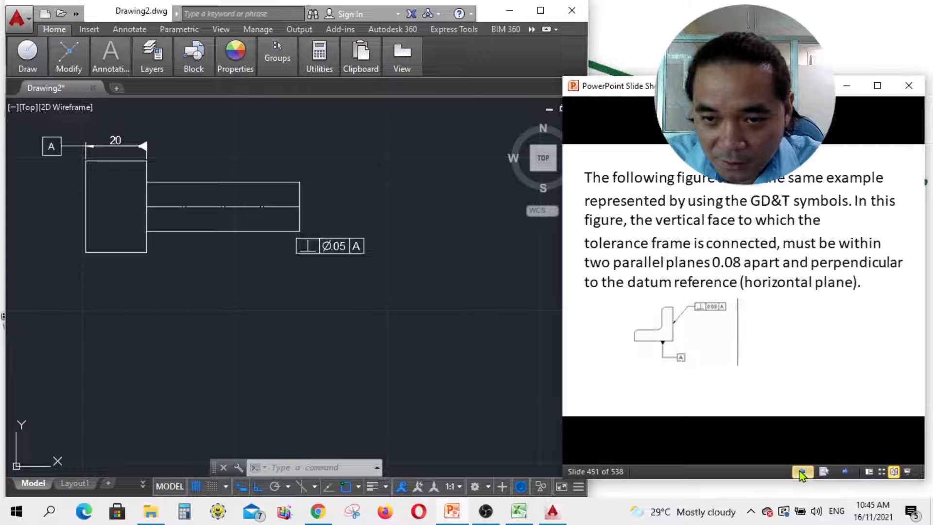
{"action": "left_click", "coordinate": [800, 471]}
{"action": "left_click", "coordinate": [800, 471]}
{"action": "left_click", "coordinate": [801, 471]}
{"action": "left_click", "coordinate": [801, 471]}
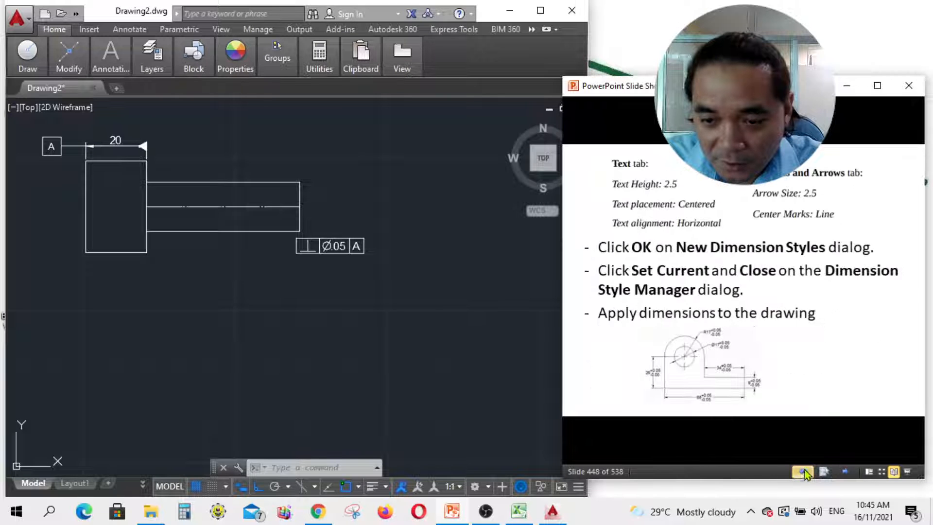
{"action": "left_click", "coordinate": [844, 472]}
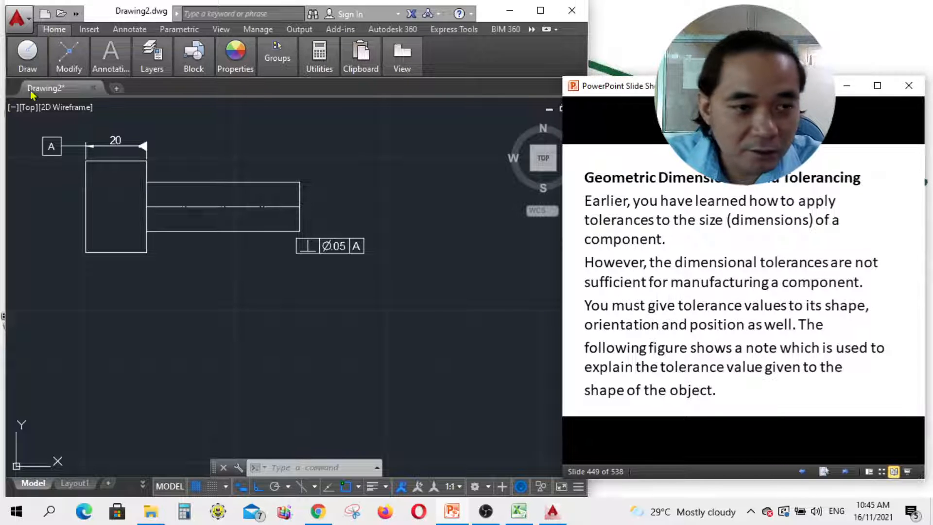
- Switch to AutoCAD and save the drawing in the Exercises folder as Geometric Dimensioning and Tolerancing
{"action": "left_click", "coordinate": [24, 24]}
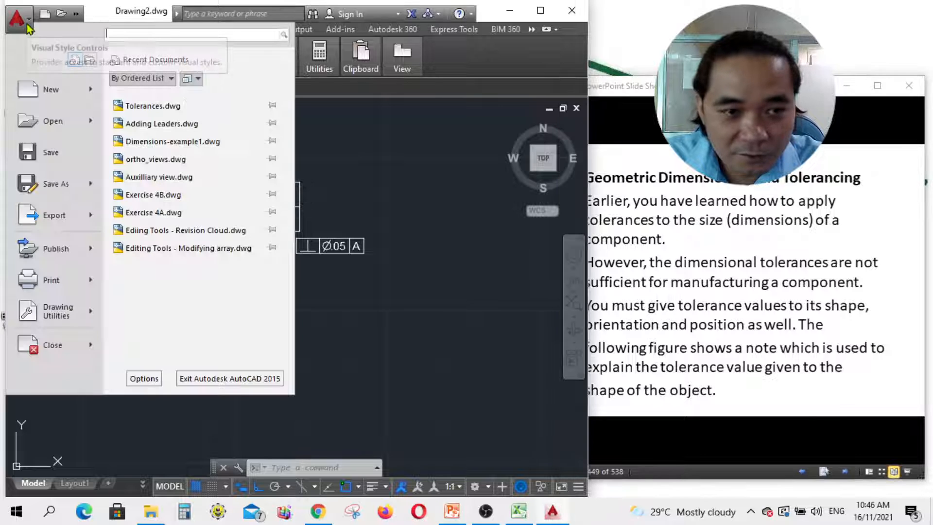
{"action": "left_click", "coordinate": [54, 184]}
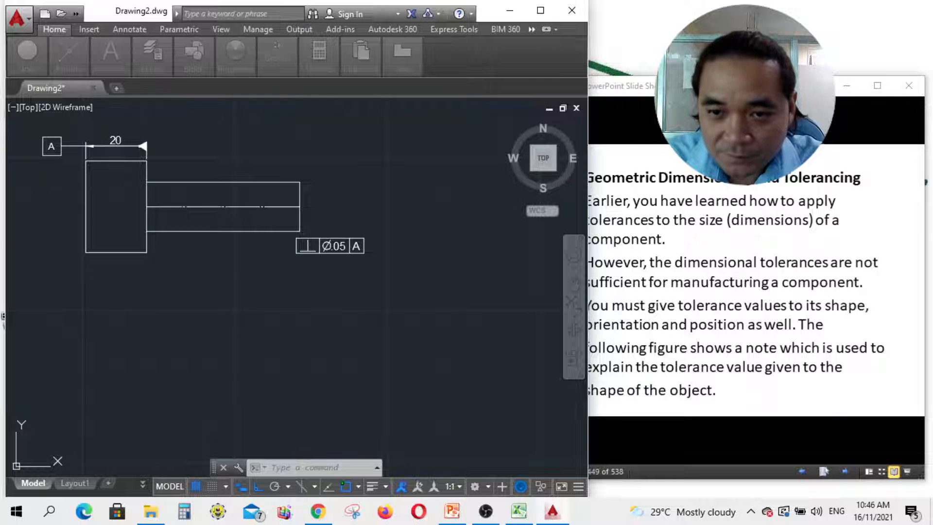
{"action": "type", "text": "Geo"}
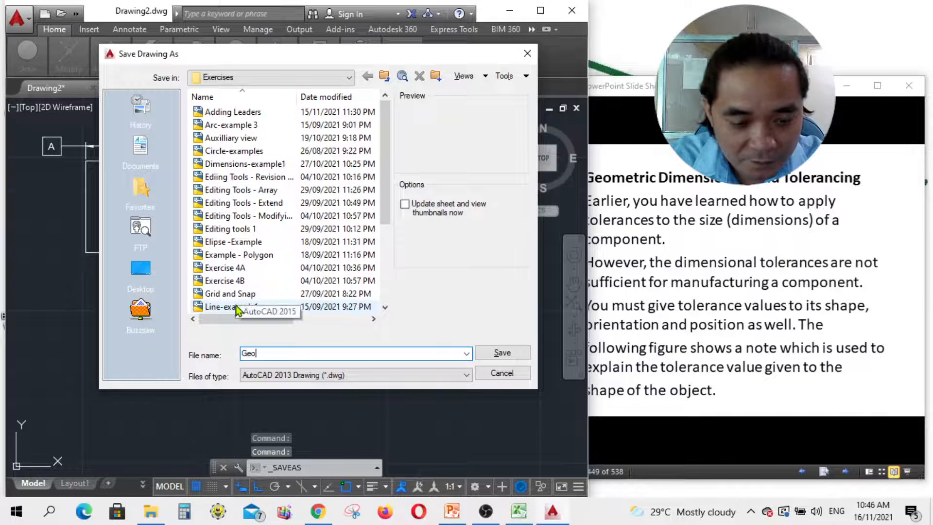
{"action": "type", "text": "metric"}
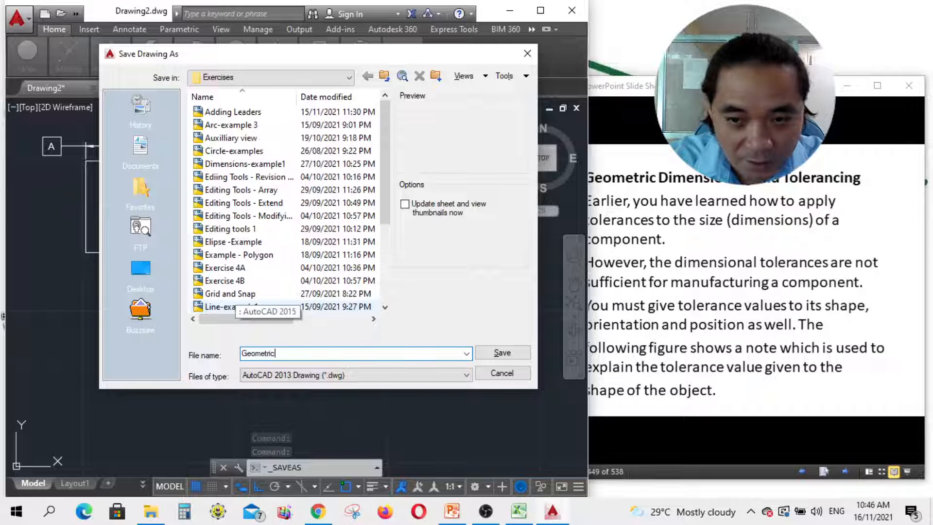
{"action": "type", "text": " Dimens"}
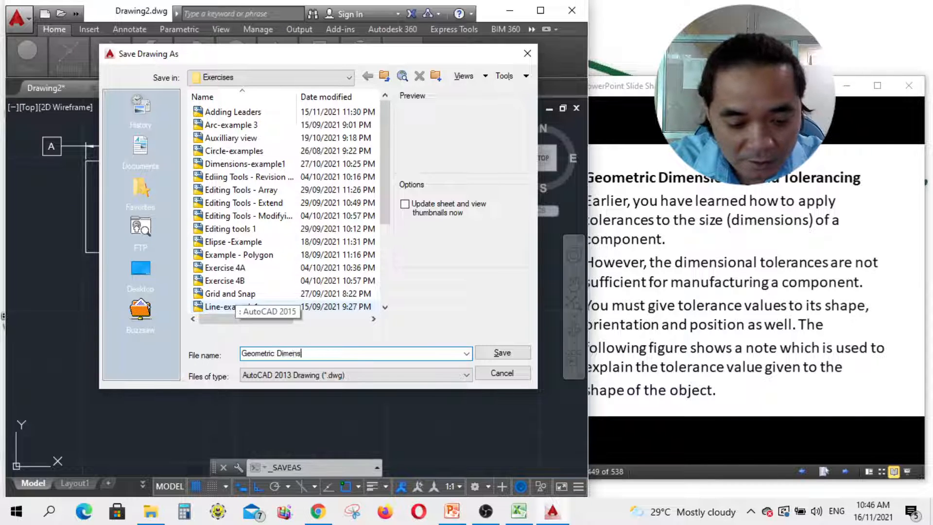
{"action": "type", "text": "ioning and Tolerancing"}
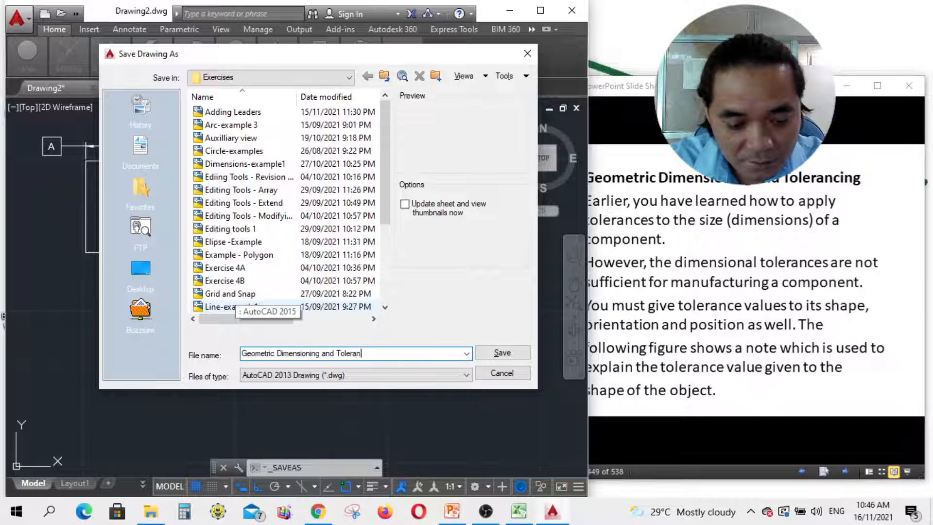
{"action": "left_click", "coordinate": [502, 352]}
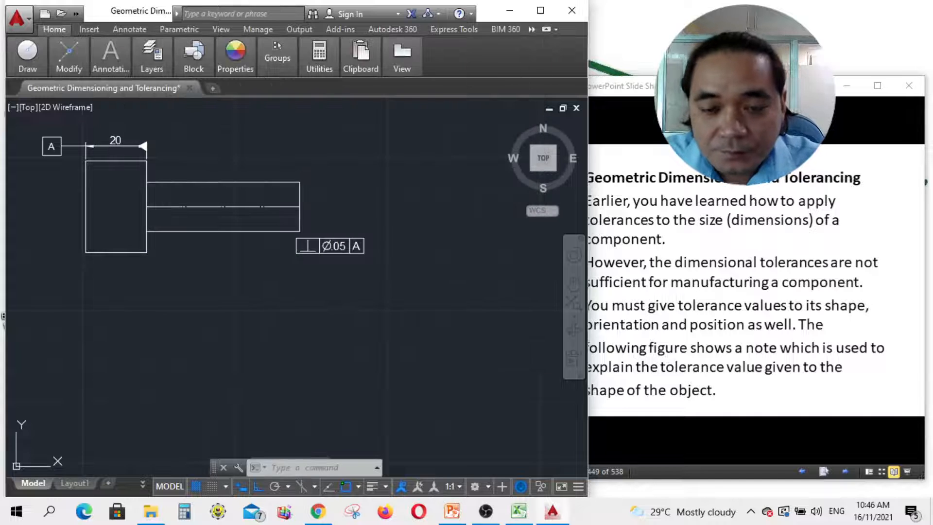
- Switch to the slide show and review the remaining tolerancing slides through to the example on stretching a dimensioned drawing
{"action": "left_click", "coordinate": [752, 359]}
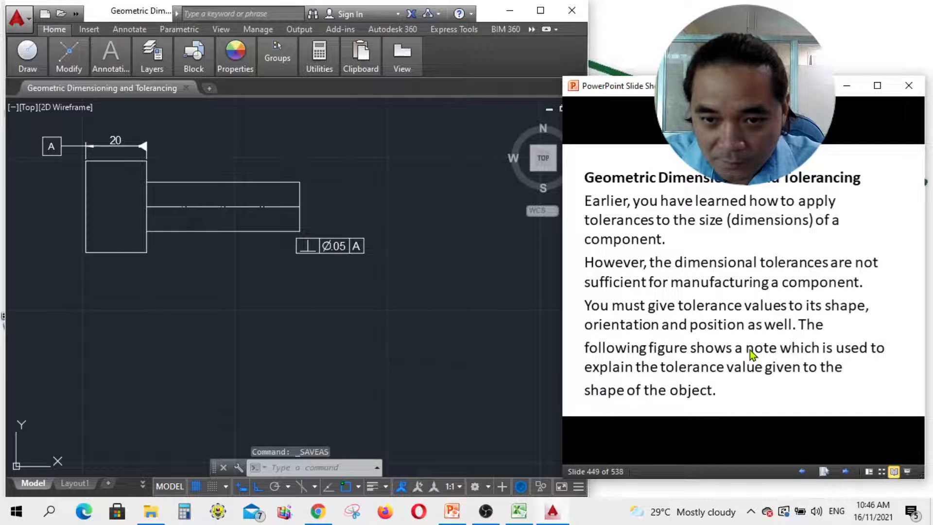
{"action": "left_click", "coordinate": [848, 472]}
{"action": "left_click", "coordinate": [848, 471]}
{"action": "left_click", "coordinate": [847, 471]}
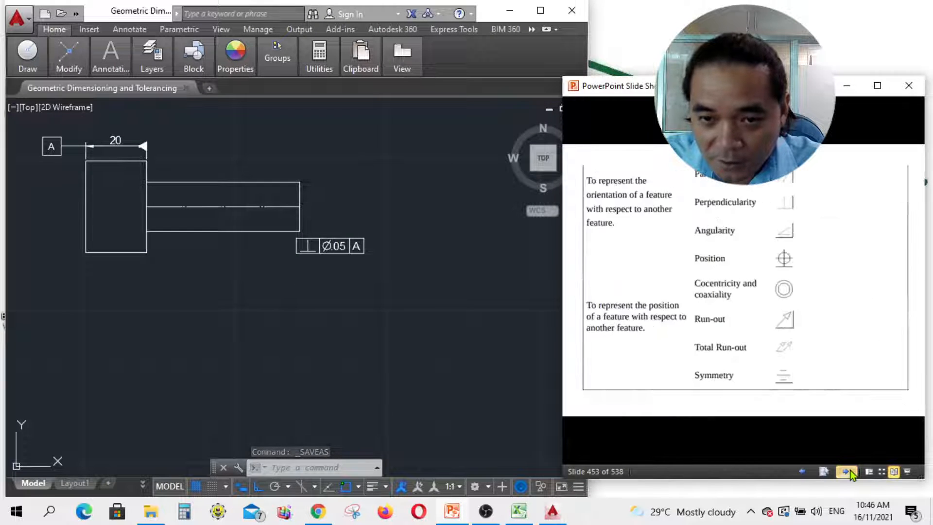
{"action": "left_click", "coordinate": [847, 471]}
{"action": "left_click", "coordinate": [848, 471]}
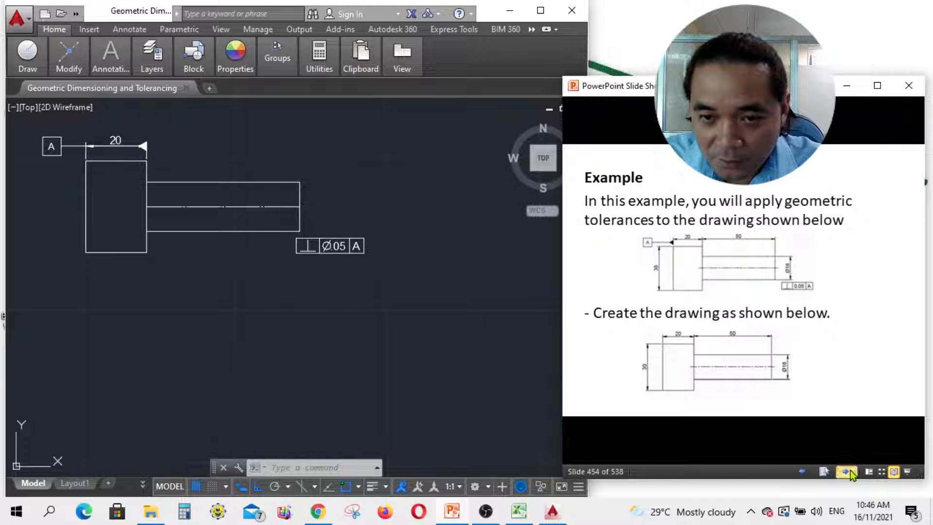
{"action": "left_click", "coordinate": [848, 472]}
{"action": "left_click", "coordinate": [848, 472]}
{"action": "left_click", "coordinate": [848, 472]}
{"action": "left_click", "coordinate": [848, 471]}
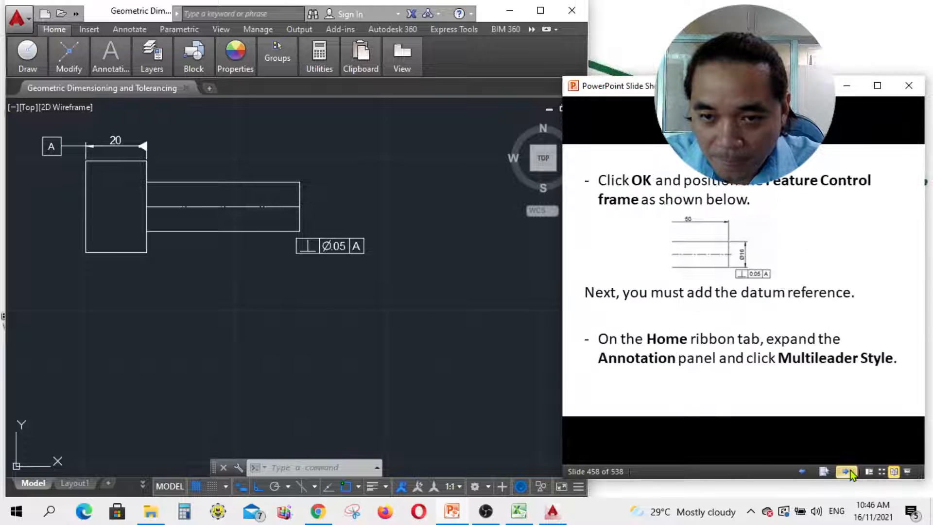
{"action": "left_click", "coordinate": [848, 471]}
{"action": "left_click", "coordinate": [848, 471]}
{"action": "left_click", "coordinate": [848, 472]}
{"action": "left_click", "coordinate": [850, 471]}
{"action": "left_click", "coordinate": [850, 471]}
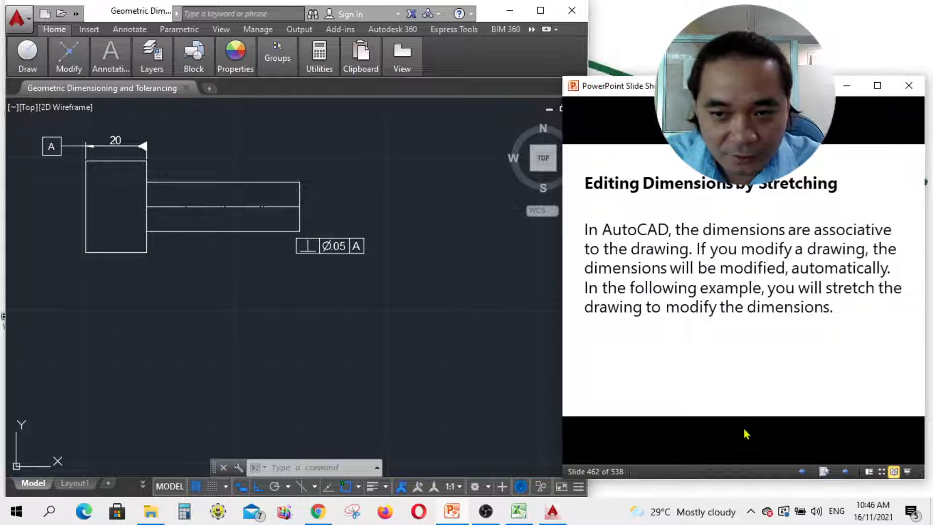
{"action": "left_click", "coordinate": [851, 471]}
{"action": "left_click", "coordinate": [852, 471]}
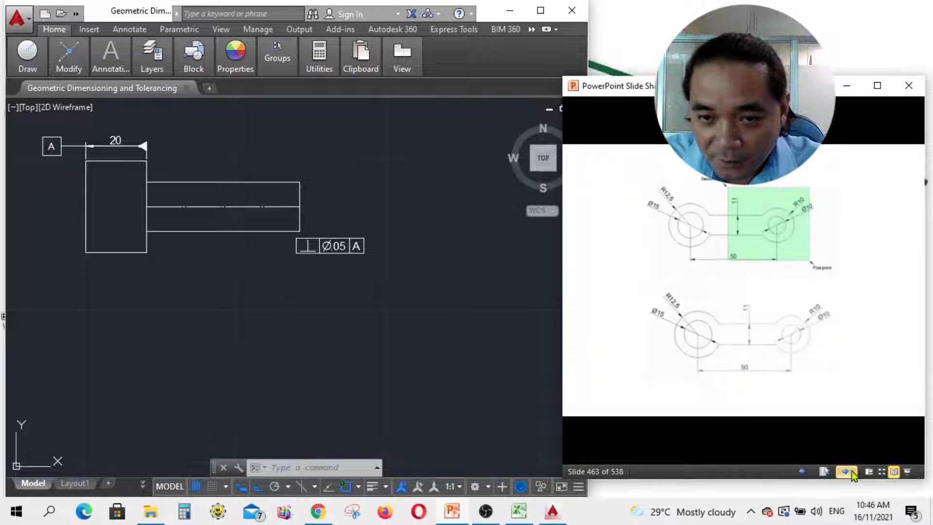
{"action": "left_click", "coordinate": [852, 471]}
{"action": "left_click", "coordinate": [853, 471]}
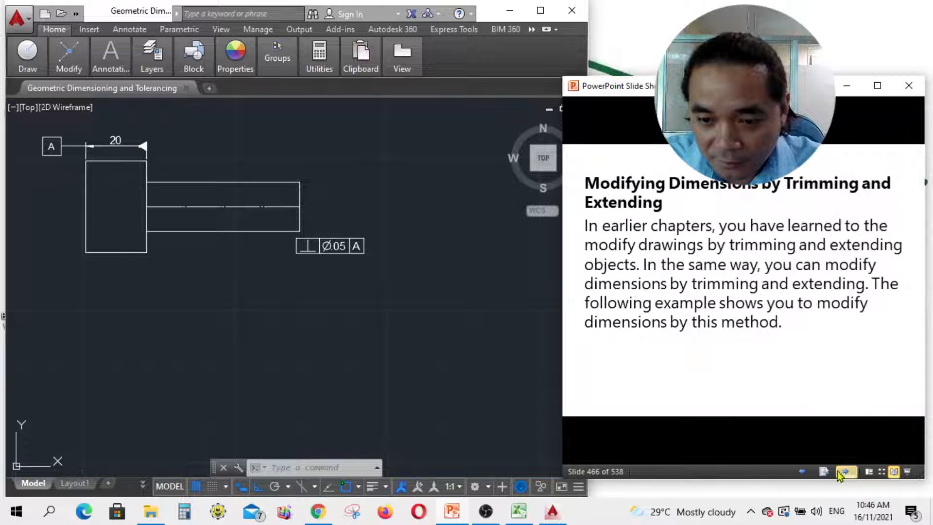
{"action": "left_click", "coordinate": [803, 471]}
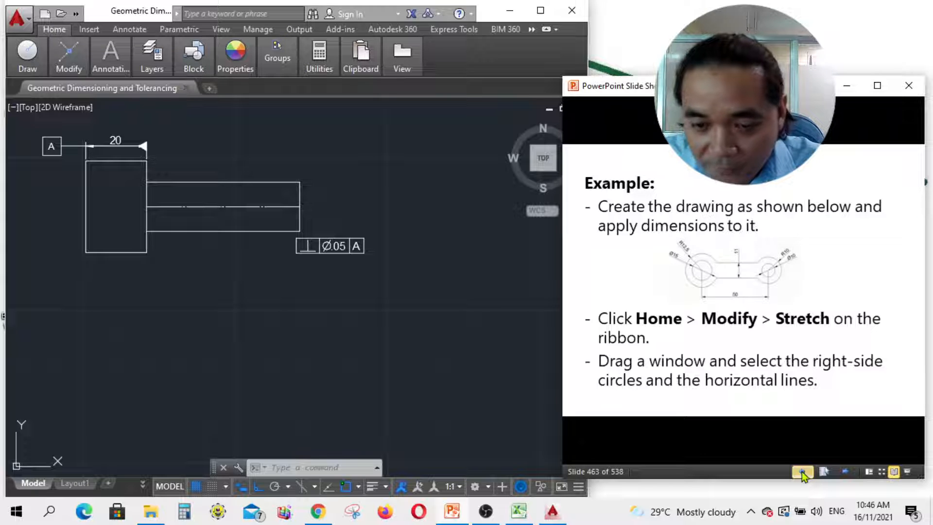
- Switch to AutoCAD and start a new drawing from the acadISO -Named Plot Styles.dwt template
{"action": "left_click", "coordinate": [453, 344]}
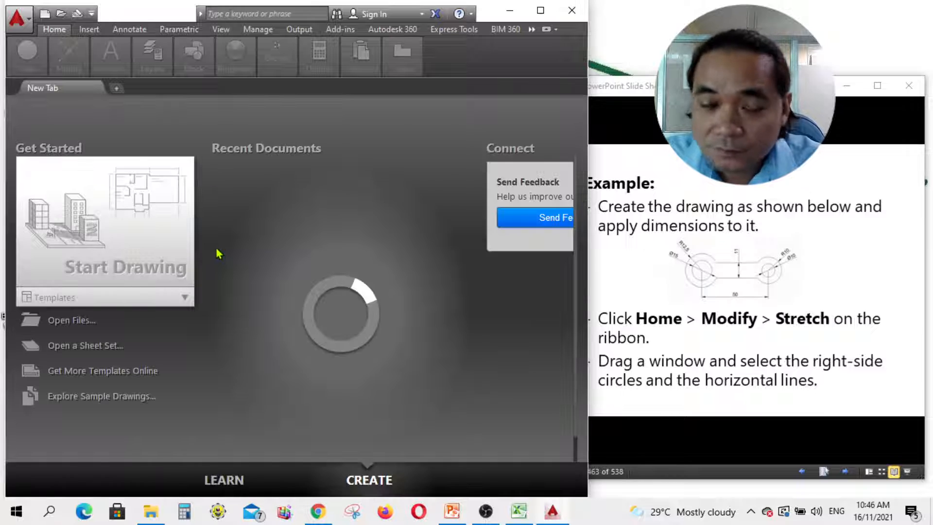
{"action": "left_click", "coordinate": [119, 299]}
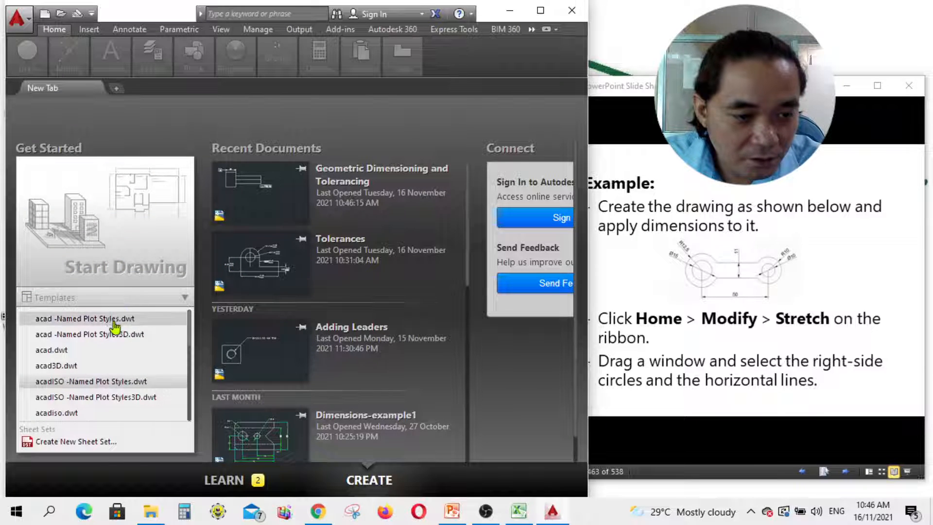
{"action": "left_click", "coordinate": [90, 381]}
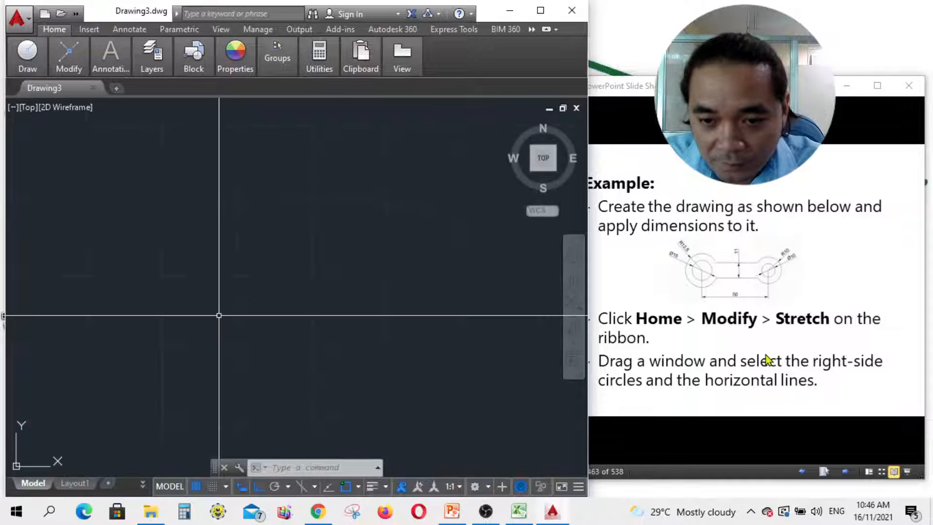
- Return the slide show to the Editing Dimensions by Stretching introduction slide
{"action": "left_click", "coordinate": [800, 454]}
{"action": "left_click", "coordinate": [802, 470]}
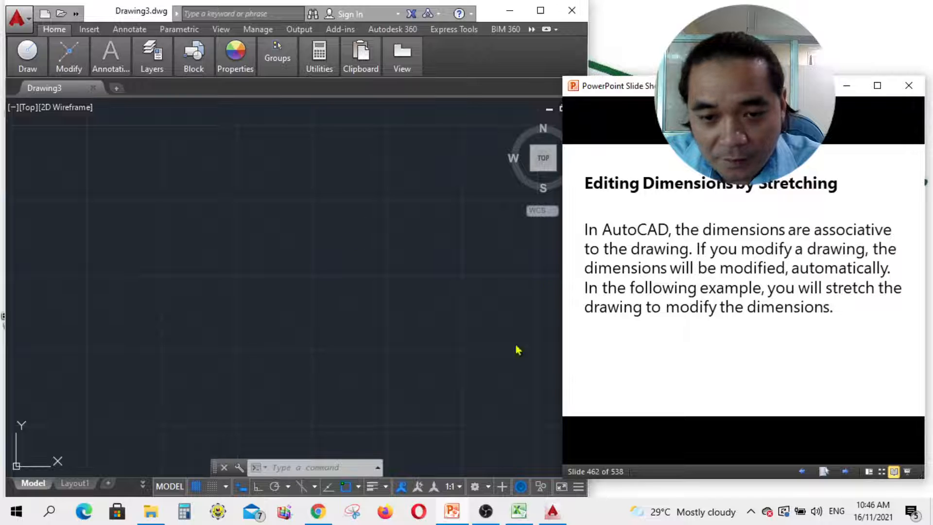
{"action": "left_click", "coordinate": [485, 511]}
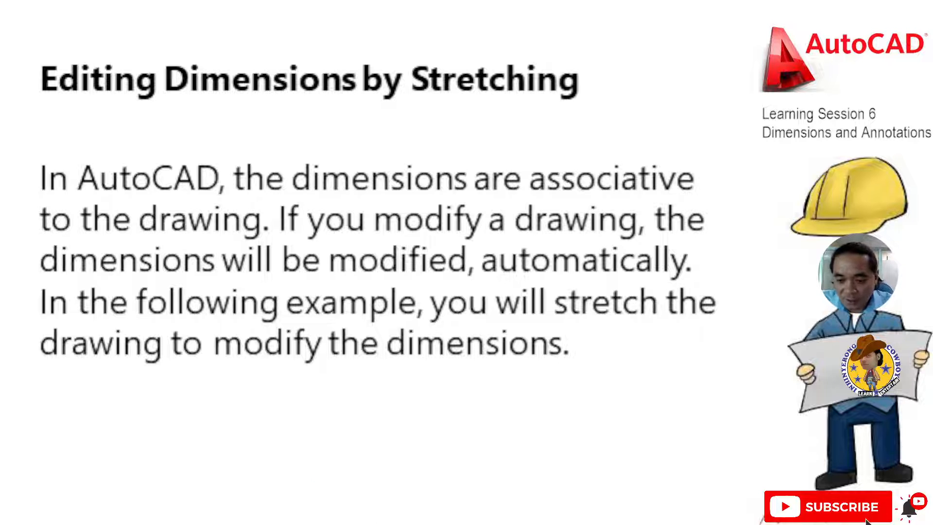
- Advance the slide show to the stretching example, minimize the OBS window, and return to the blank drawing in AutoCAD
{"action": "key", "text": "Right"}
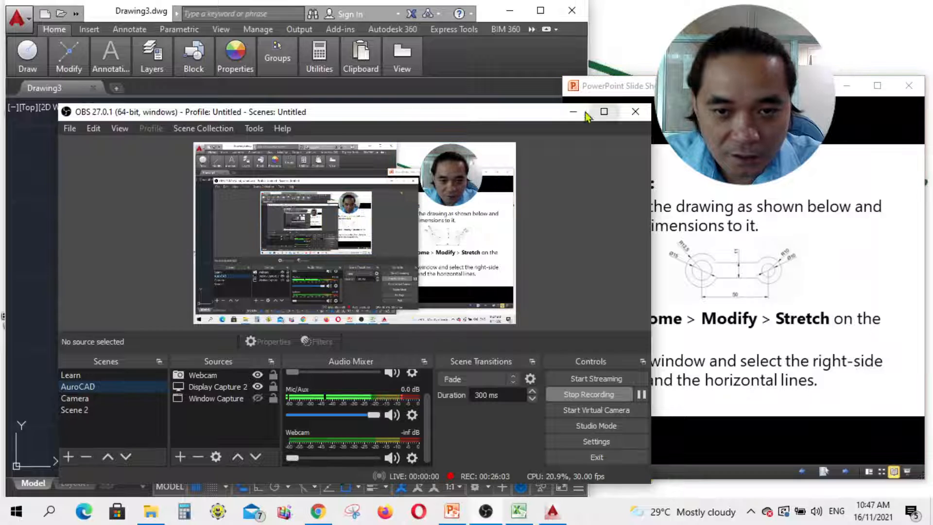
{"action": "left_click", "coordinate": [573, 113]}
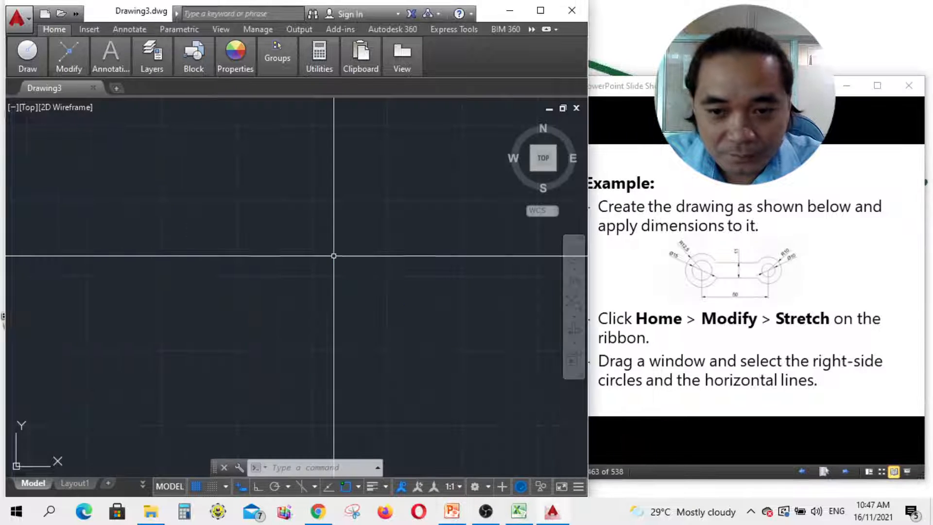
{"action": "left_click", "coordinate": [709, 269]}
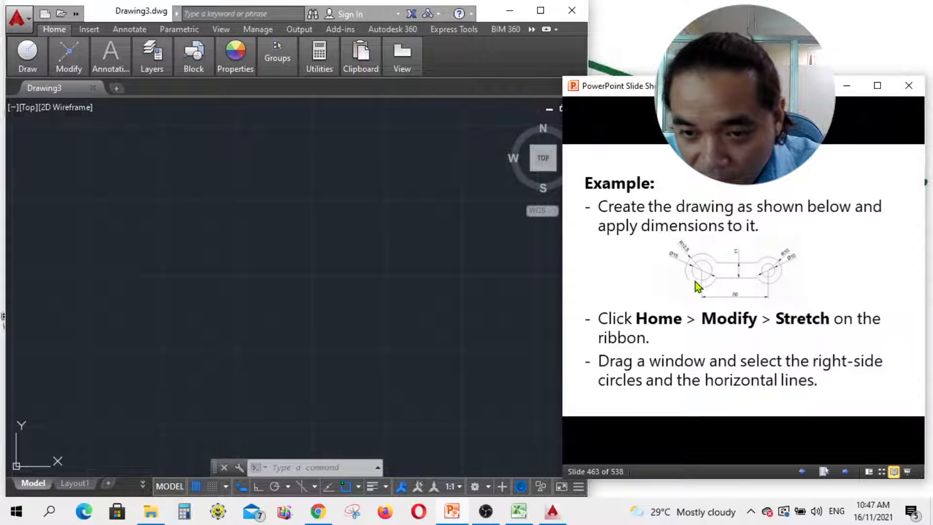
{"action": "left_click", "coordinate": [246, 223]}
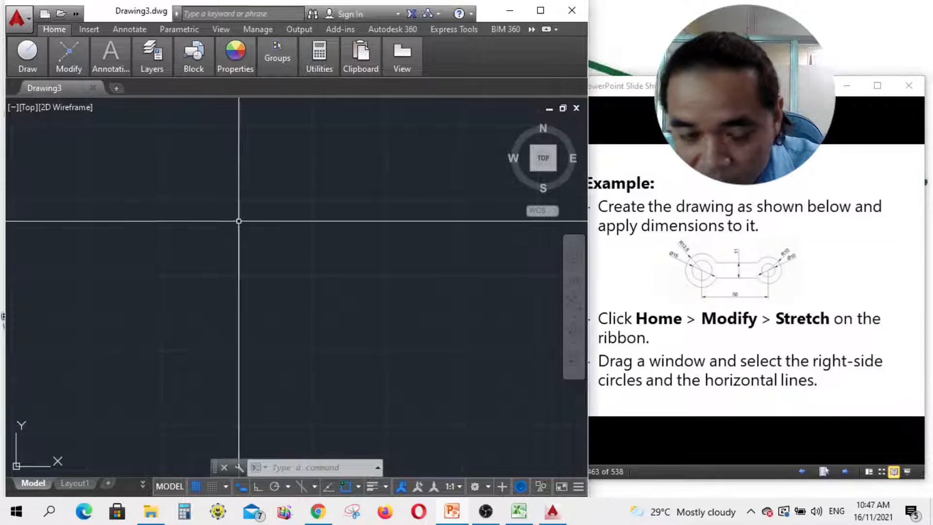
- Draw a horizontal line 50 long in the drawing area with Ortho mode turned on
{"action": "type", "text": "l"}
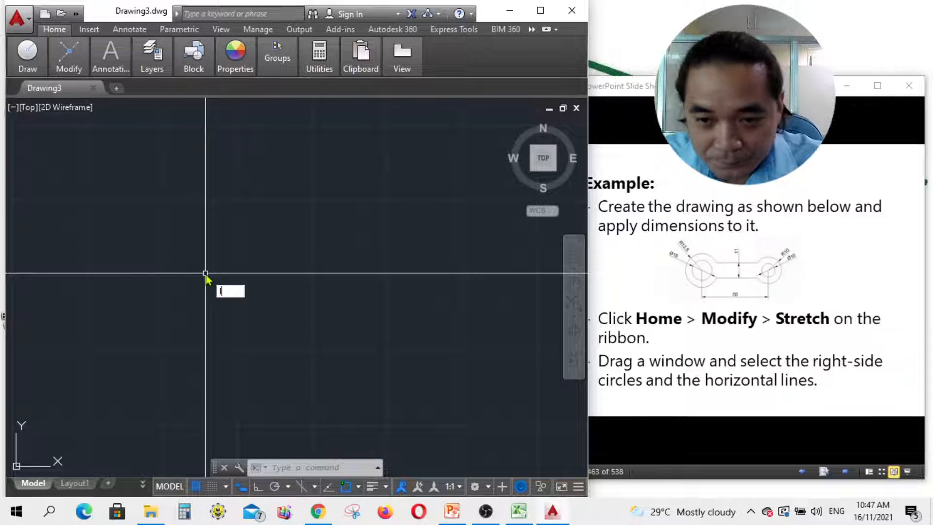
{"action": "key", "text": "Return"}
{"action": "left_click", "coordinate": [175, 253]}
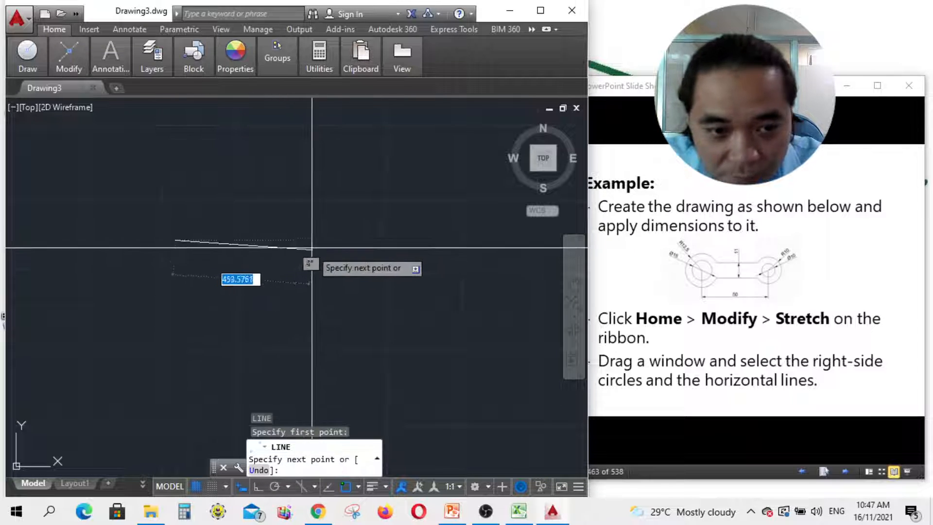
{"action": "left_click", "coordinate": [257, 487]}
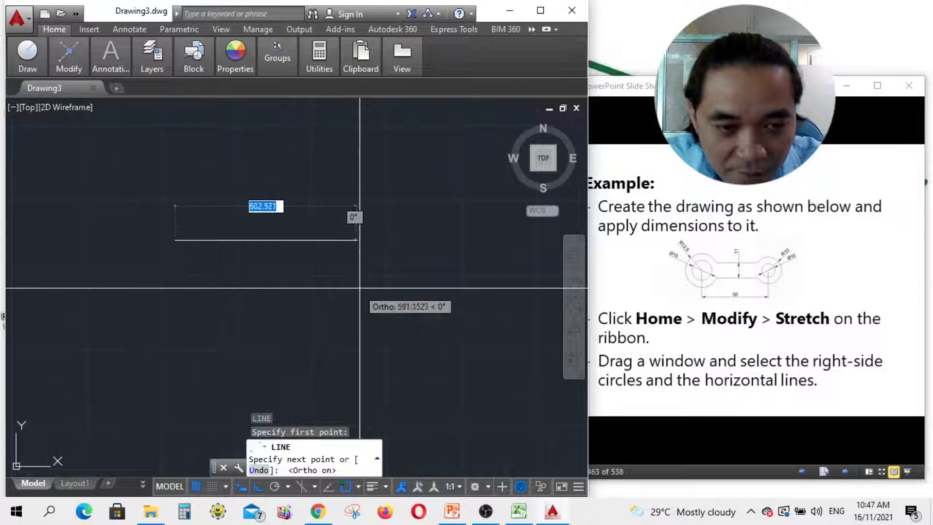
{"action": "type", "text": "50"}
{"action": "key", "text": "Return"}
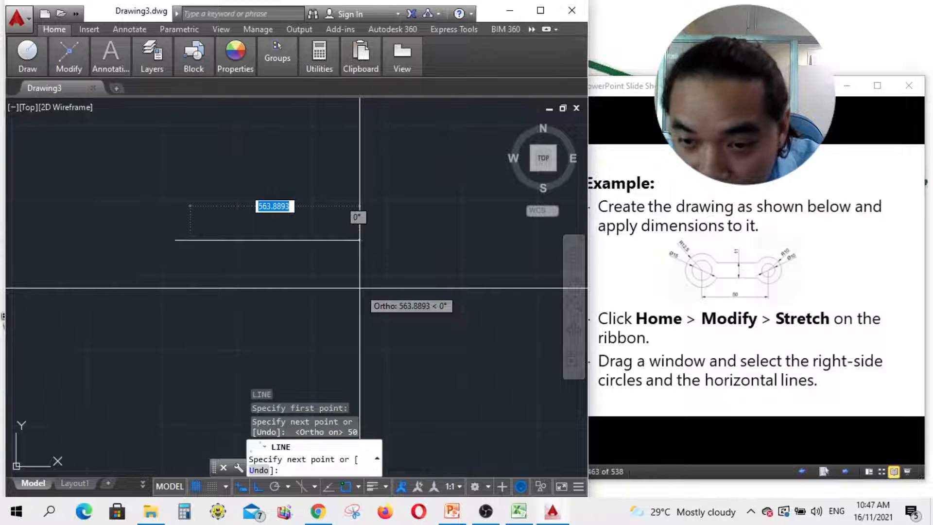
{"action": "key", "text": "Escape"}
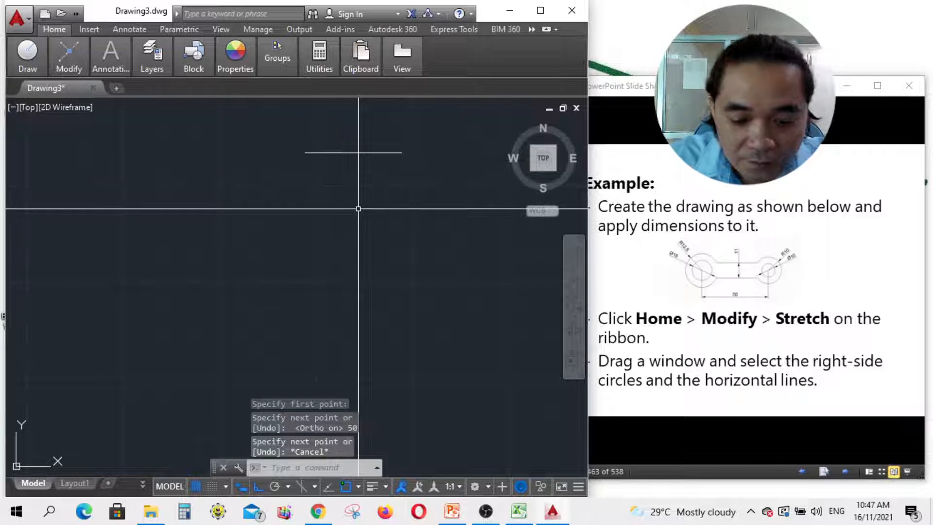
- Offset the horizontal line downward by a distance of 11
{"action": "type", "text": "o"}
{"action": "key", "text": "Return"}
{"action": "type", "text": "11"}
{"action": "key", "text": "Return"}
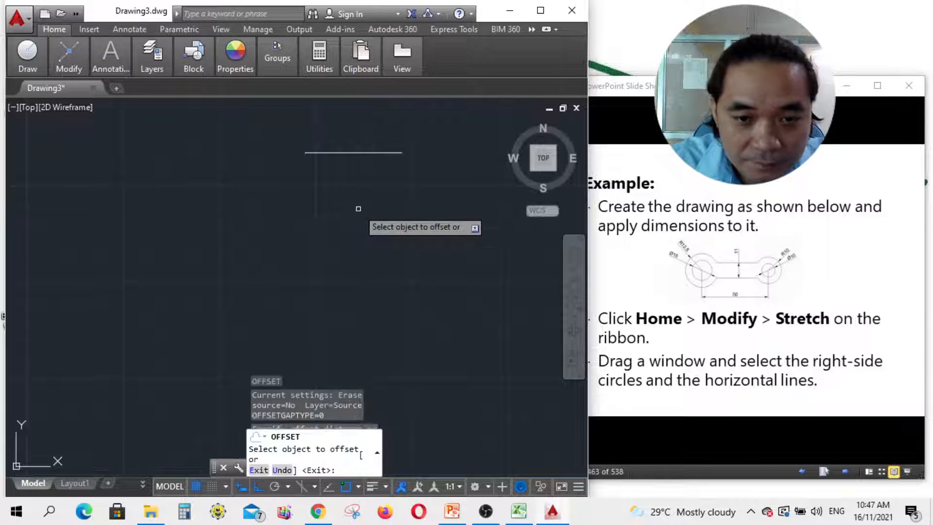
{"action": "left_click", "coordinate": [359, 152]}
{"action": "left_click", "coordinate": [349, 217]}
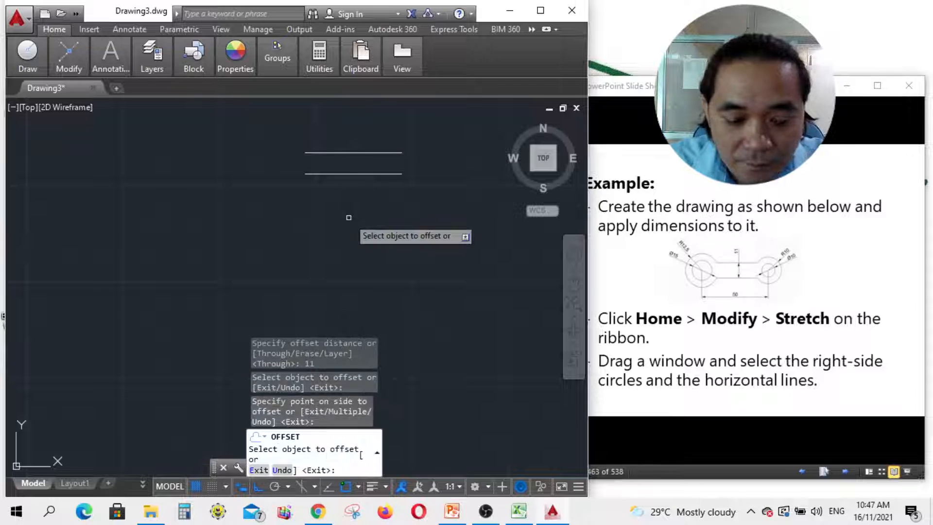
{"action": "key", "text": "Escape"}
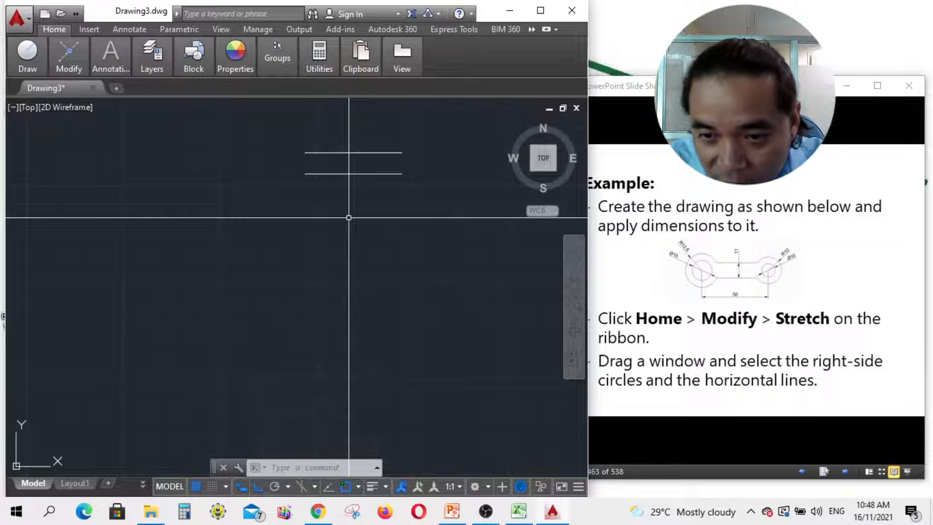
- Erase both parallel horizontal lines from the drawing
{"action": "scroll", "coordinate": [348, 218], "scroll_direction": "up", "scroll_amount": 2}
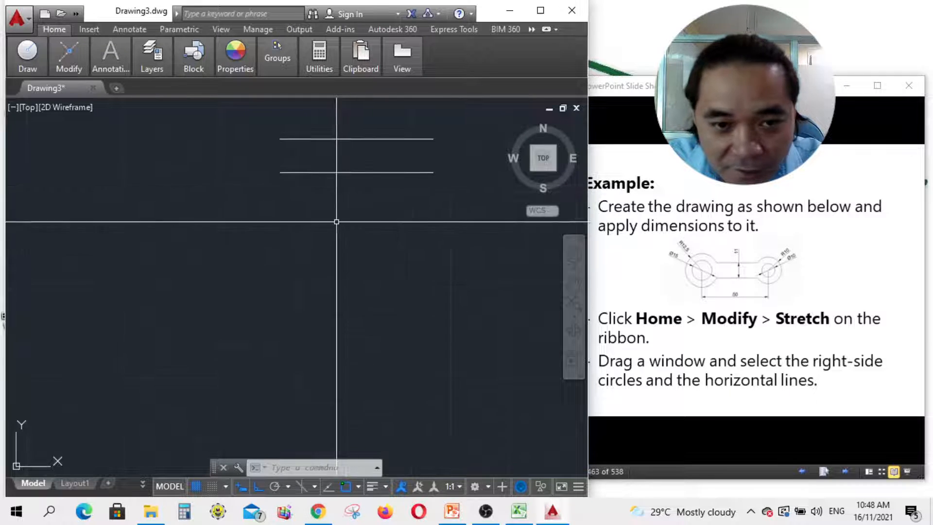
{"action": "scroll", "coordinate": [345, 257], "scroll_direction": "down", "scroll_amount": 2}
{"action": "left_click_drag", "start_coordinate": [414, 249], "coordinate": [246, 144]}
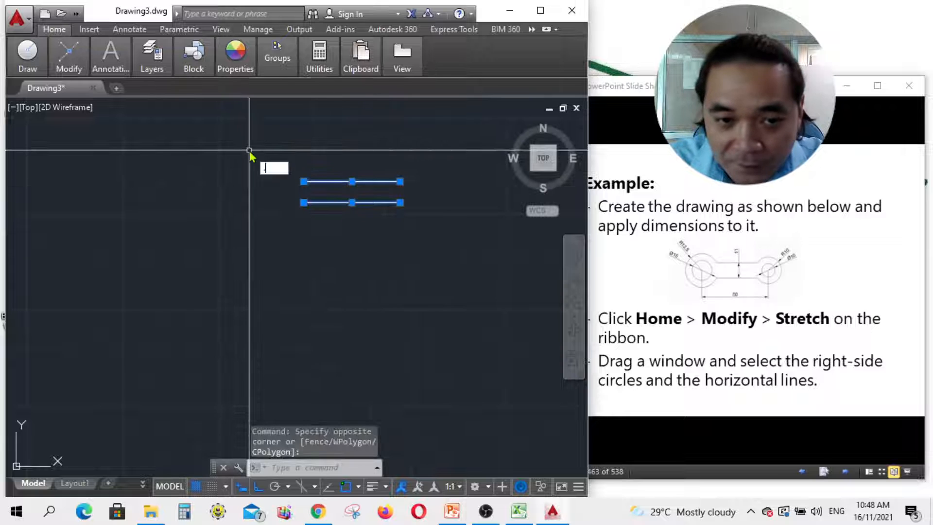
{"action": "key", "text": "Escape"}
{"action": "left_click_drag", "start_coordinate": [413, 262], "coordinate": [232, 131]}
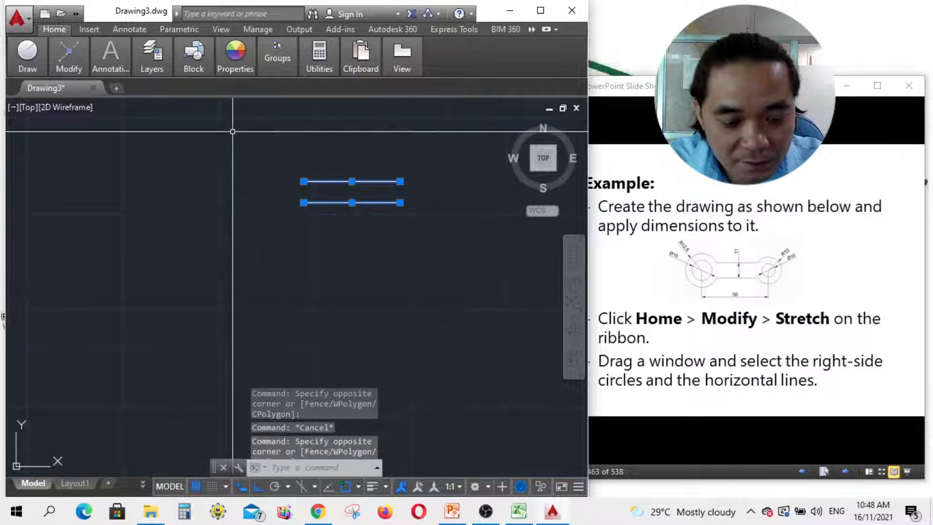
{"action": "type", "text": "e"}
{"action": "key", "text": "Return"}
- Draw a new horizontal line 50 long as the centre-to-centre line of the part
{"action": "type", "text": "l"}
{"action": "key", "text": "Return"}
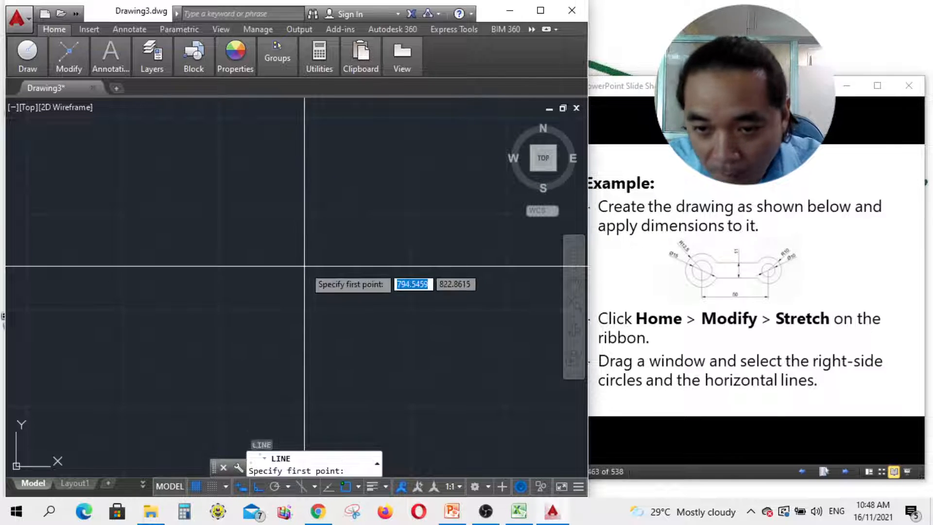
{"action": "left_click", "coordinate": [234, 198]}
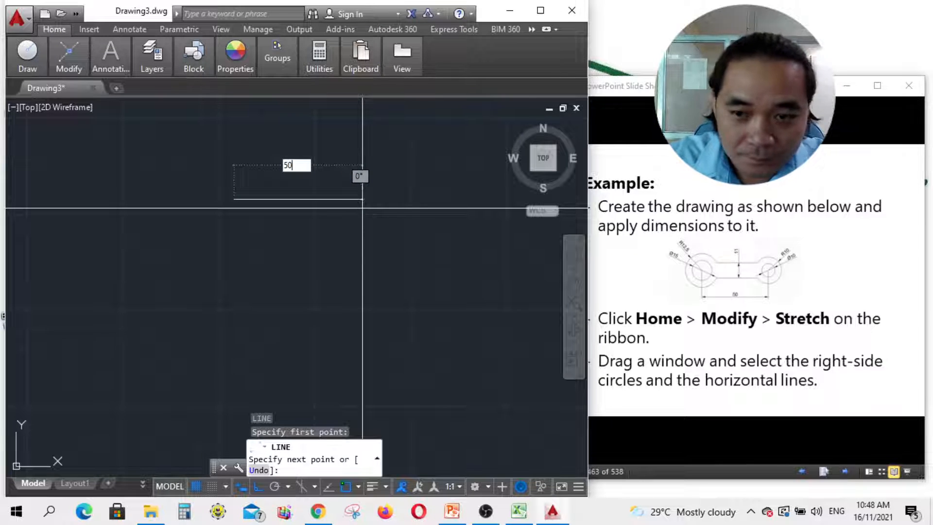
{"action": "type", "text": "50"}
{"action": "key", "text": "Return"}
{"action": "key", "text": "Return"}
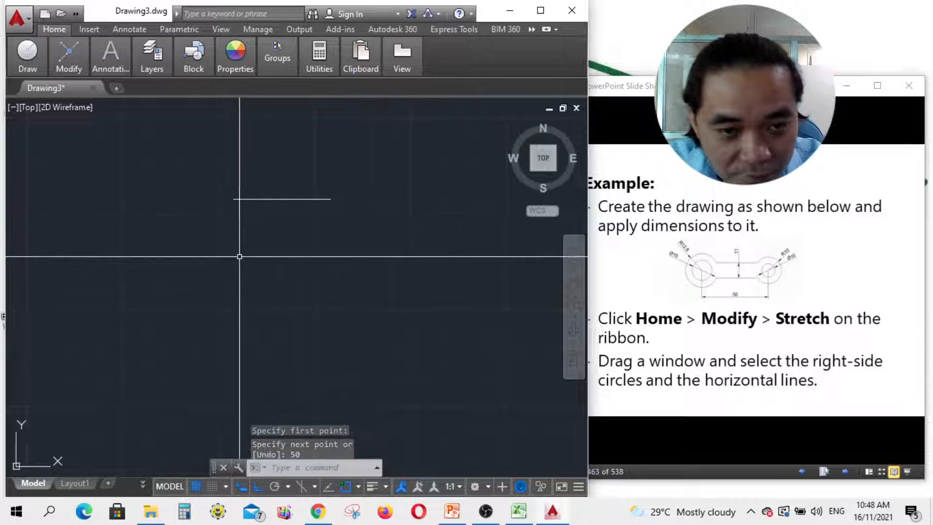
{"action": "type", "text": "c"}
{"action": "key", "text": "Return"}
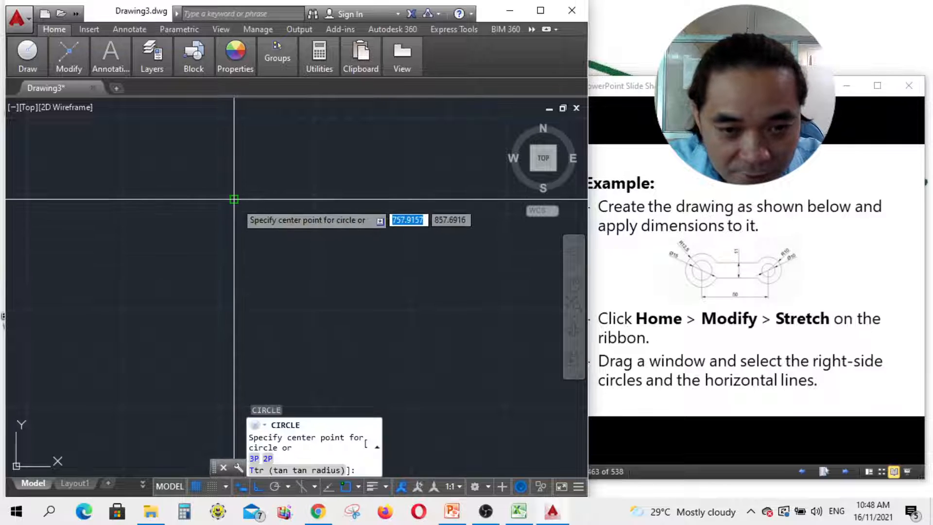
{"action": "left_click", "coordinate": [234, 198]}
{"action": "key", "text": "Escape"}
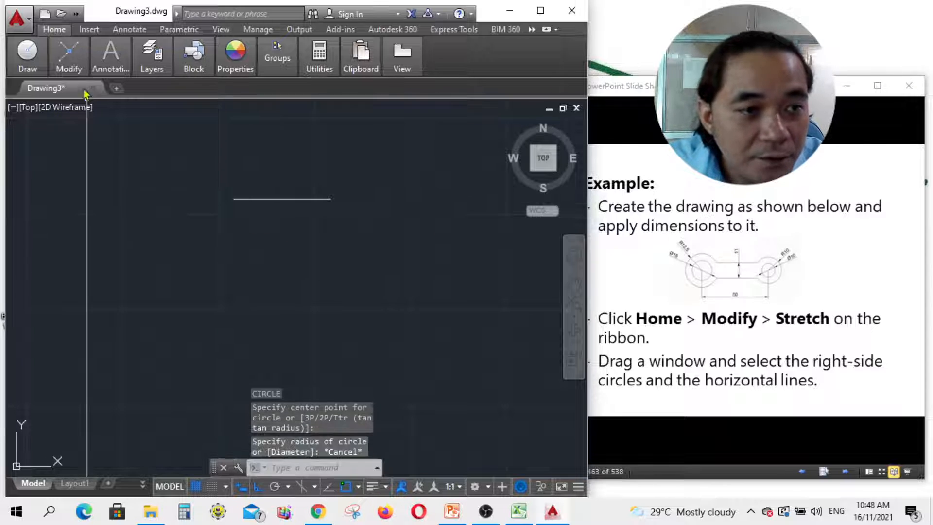
- Draw a circle of radius 12.5 centred on the left endpoint of the horizontal line
{"action": "mouse_move", "coordinate": [13, 61]}
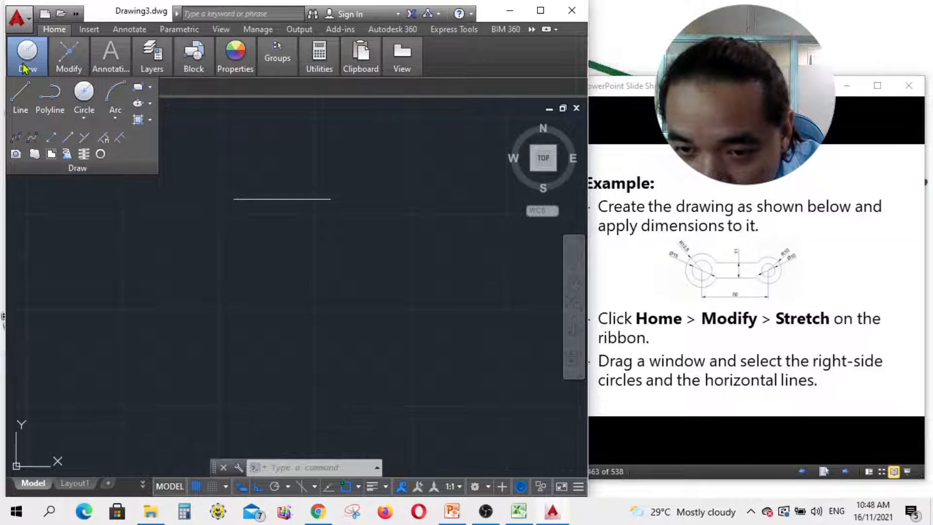
{"action": "left_click", "coordinate": [100, 115]}
{"action": "left_click", "coordinate": [92, 142]}
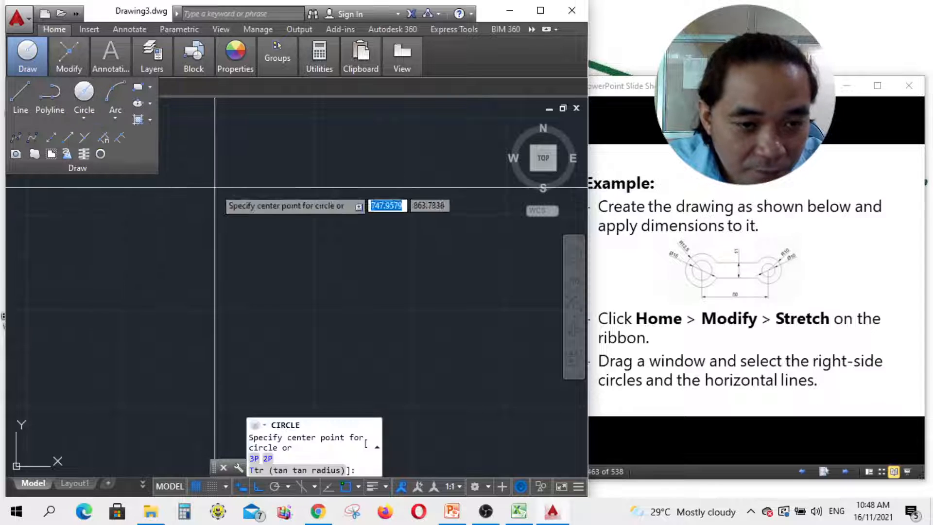
{"action": "left_click", "coordinate": [235, 197]}
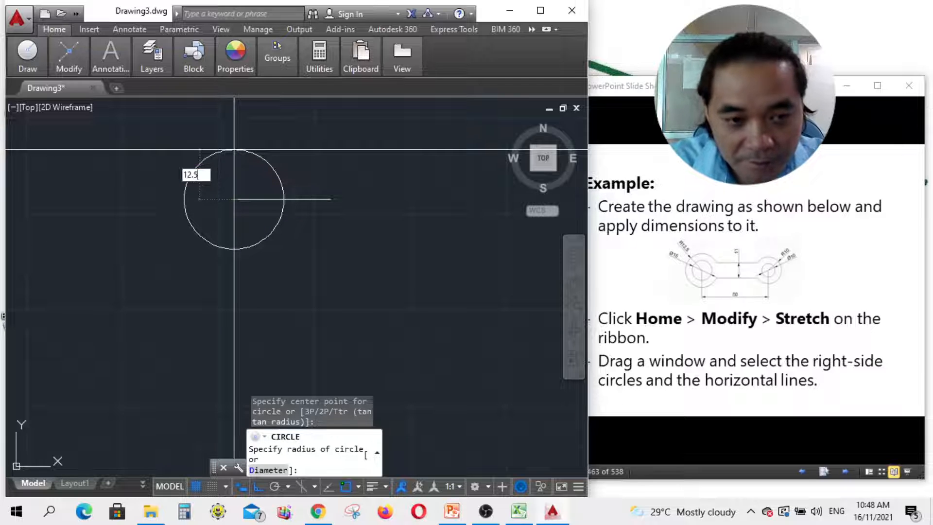
{"action": "key", "text": "Return"}
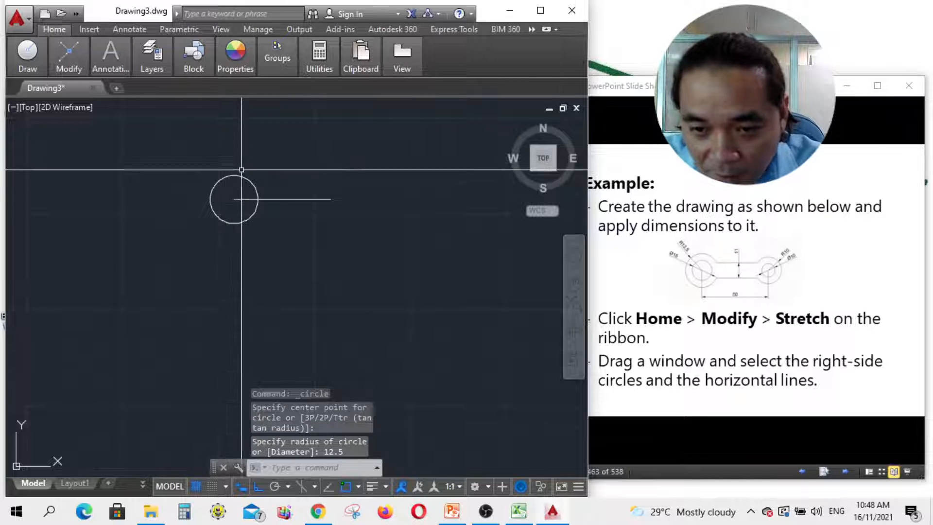
- Draw a concentric circle of diameter 15 inside the large circle using the Center, Diameter method
{"action": "scroll", "coordinate": [210, 196], "scroll_direction": "up", "scroll_amount": 4}
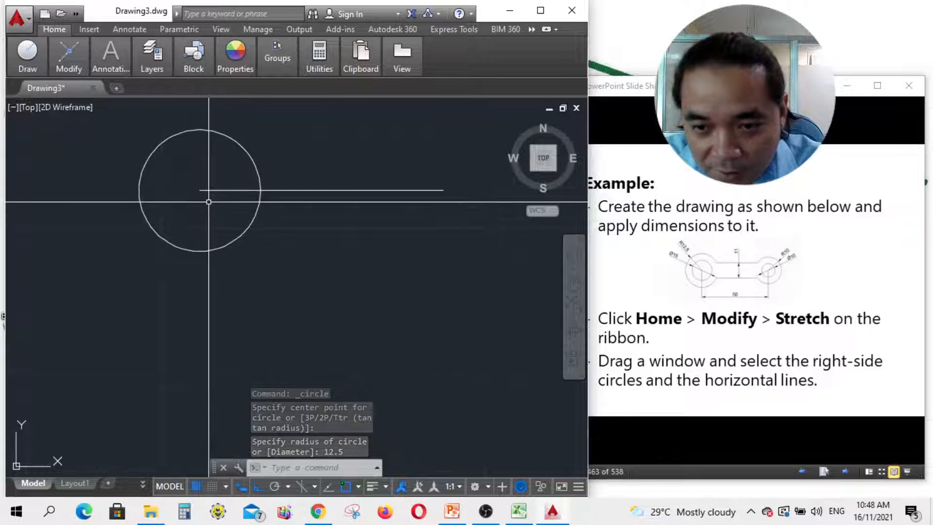
{"action": "scroll", "coordinate": [210, 197], "scroll_direction": "up", "scroll_amount": 2}
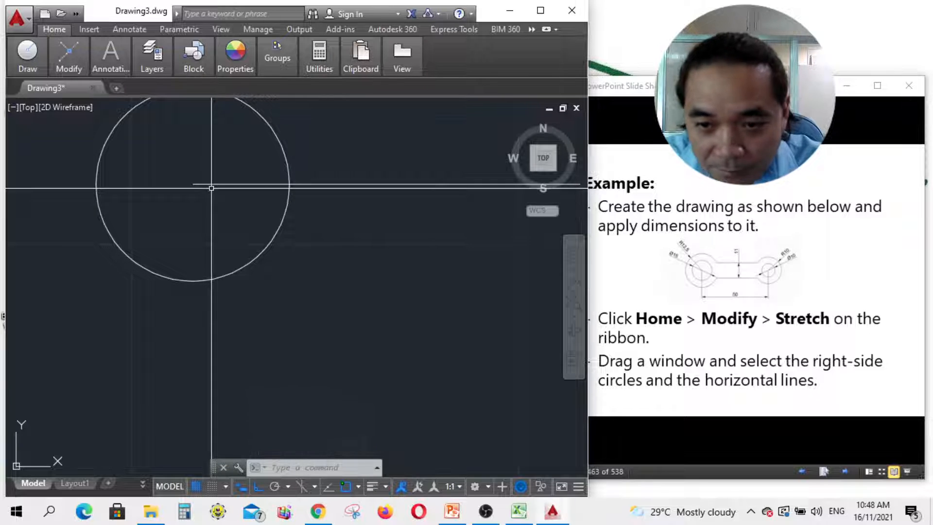
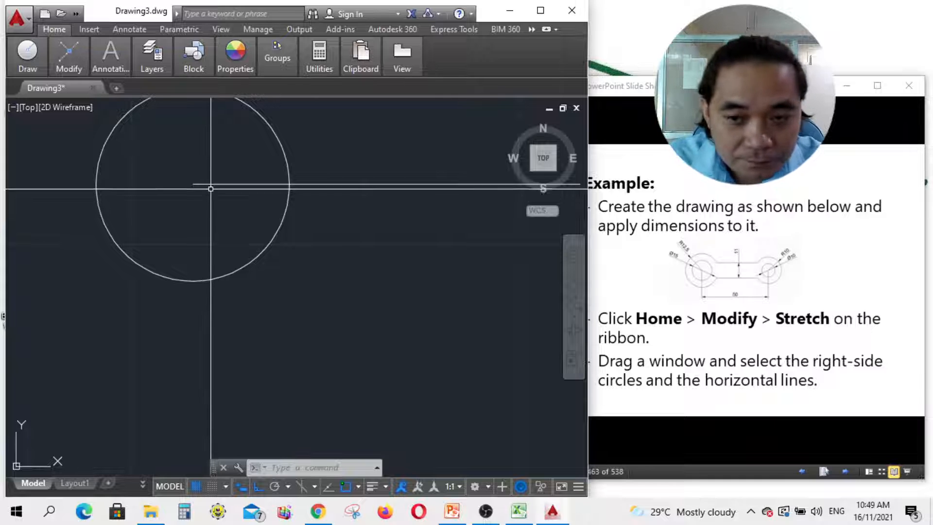
{"action": "key", "text": "Escape"}
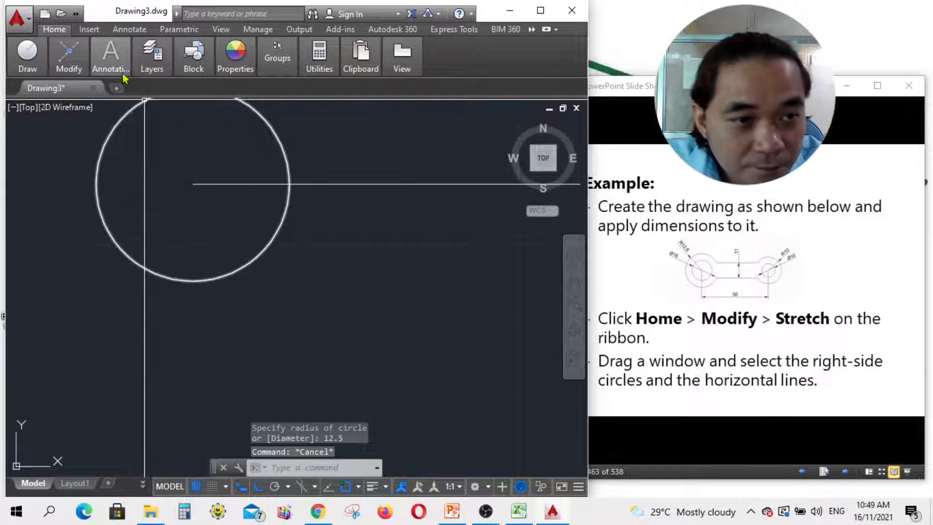
{"action": "mouse_move", "coordinate": [117, 68]}
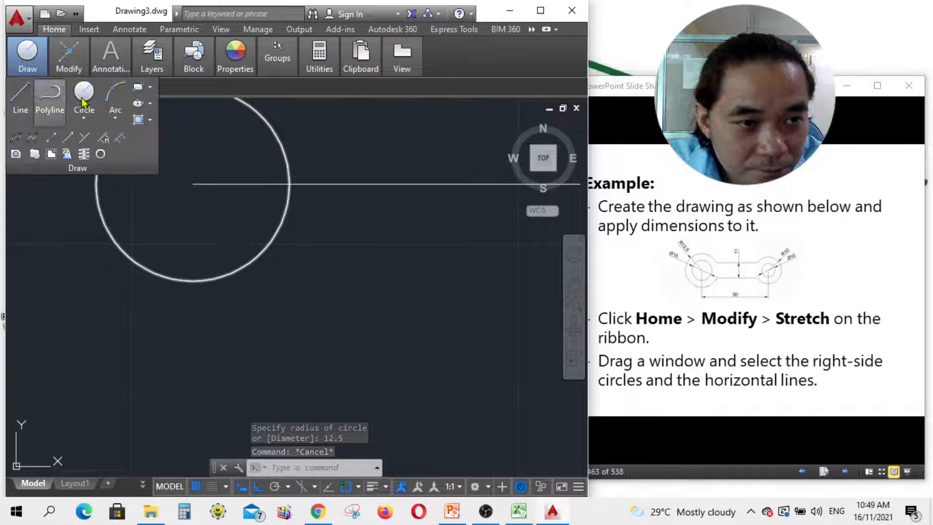
{"action": "left_click", "coordinate": [84, 118]}
{"action": "left_click", "coordinate": [92, 170]}
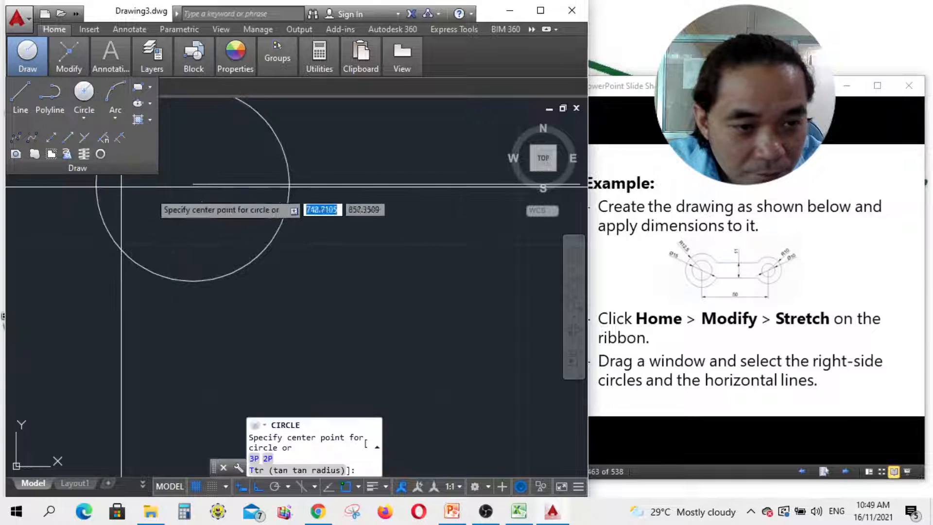
{"action": "left_click", "coordinate": [192, 184]}
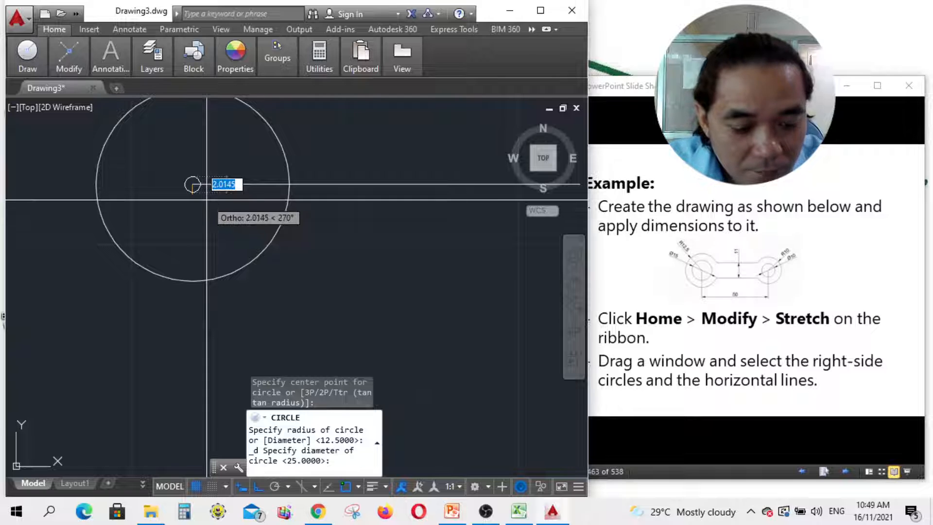
{"action": "type", "text": "15"}
{"action": "key", "text": "Return"}
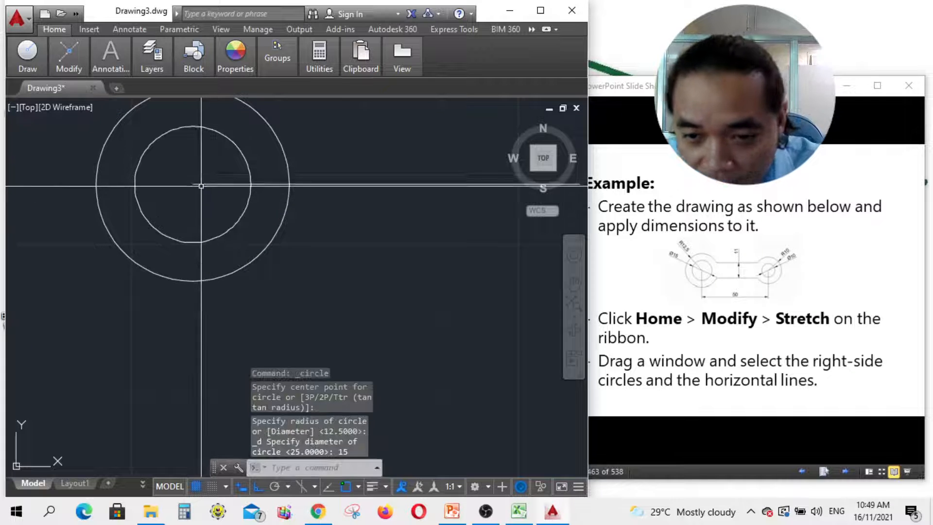
{"action": "scroll", "coordinate": [239, 266], "scroll_direction": "down", "scroll_amount": 3}
{"action": "scroll", "coordinate": [214, 241], "scroll_direction": "up", "scroll_amount": 4}
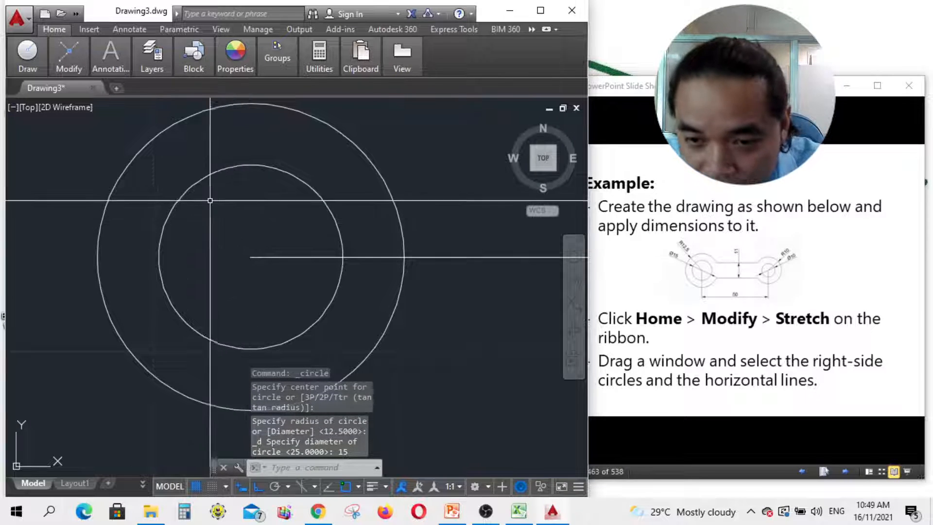
{"action": "scroll", "coordinate": [253, 226], "scroll_direction": "down", "scroll_amount": 1}
{"action": "scroll", "coordinate": [273, 262], "scroll_direction": "up", "scroll_amount": 3}
{"action": "scroll", "coordinate": [223, 183], "scroll_direction": "down", "scroll_amount": 3}
{"action": "scroll", "coordinate": [256, 210], "scroll_direction": "up", "scroll_amount": 2}
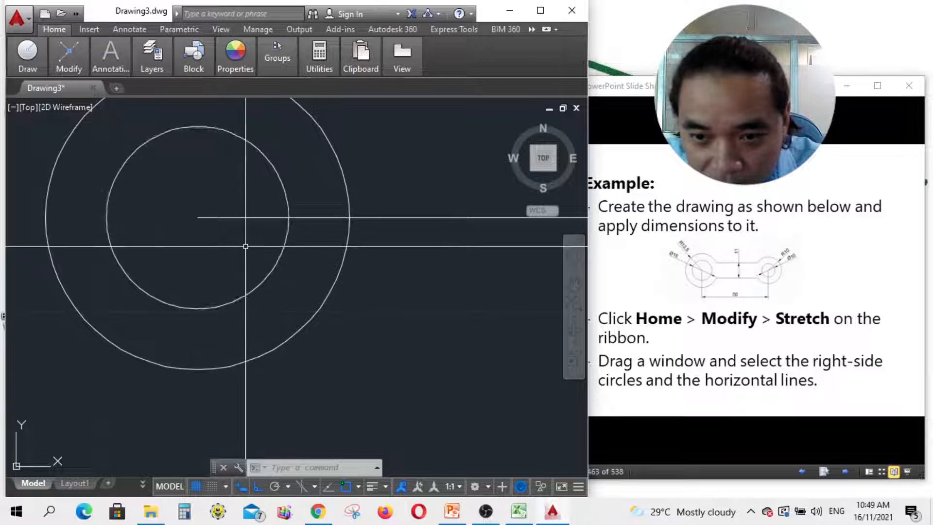
{"action": "scroll", "coordinate": [244, 247], "scroll_direction": "down", "scroll_amount": 2}
{"action": "scroll", "coordinate": [433, 239], "scroll_direction": "down", "scroll_amount": 3}
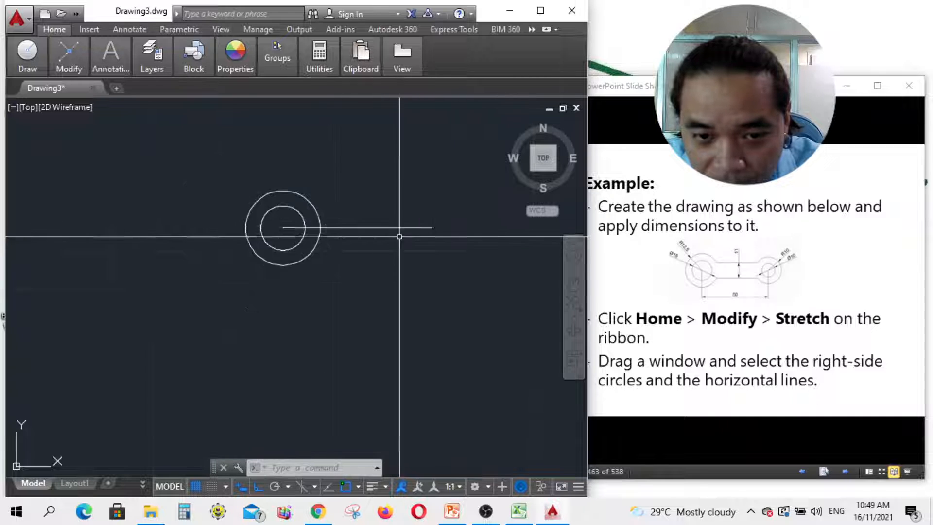
{"action": "scroll", "coordinate": [423, 233], "scroll_direction": "up", "scroll_amount": 3}
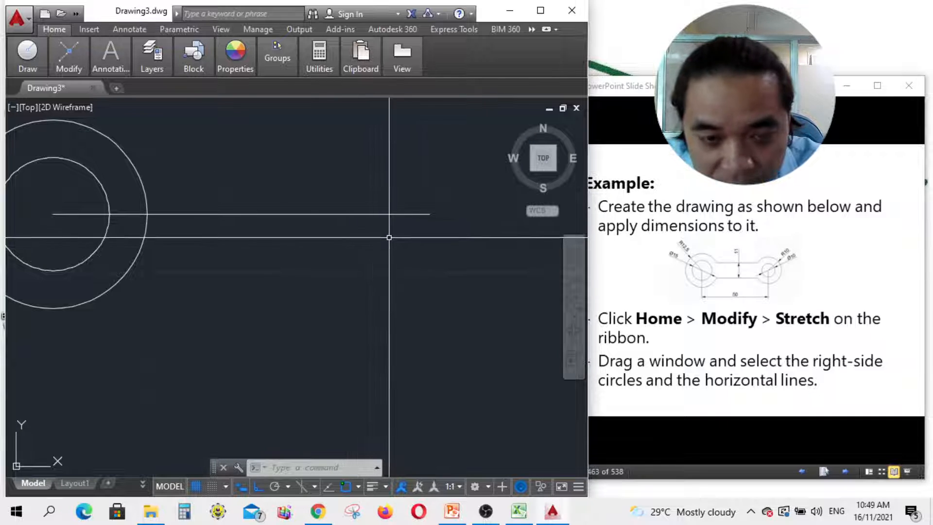
{"action": "type", "text": "c"}
{"action": "key", "text": "Return"}
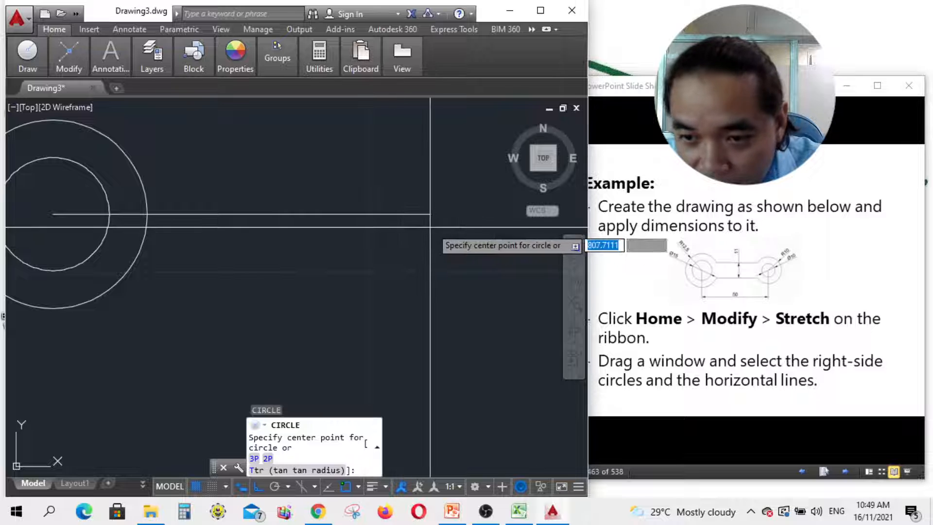
{"action": "left_click", "coordinate": [430, 213]}
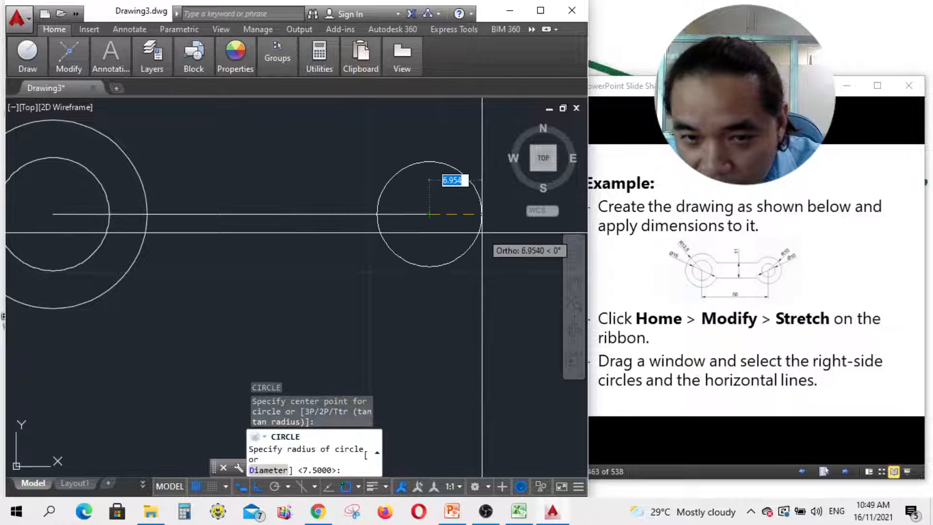
{"action": "key", "text": "Escape"}
- Draw a circle of radius 10 centred on the right endpoint of the horizontal line using the Center, Radius method
{"action": "mouse_move", "coordinate": [16, 71]}
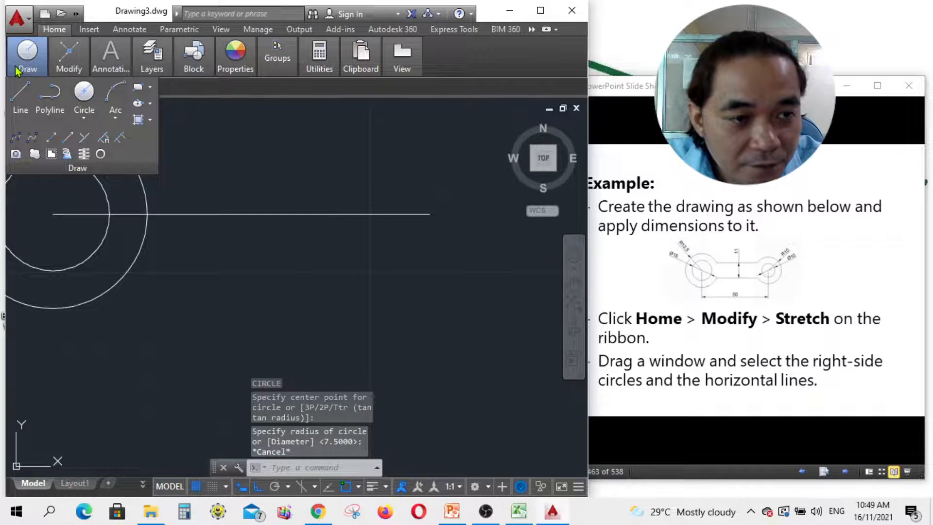
{"action": "left_click", "coordinate": [83, 114]}
{"action": "left_click", "coordinate": [109, 139]}
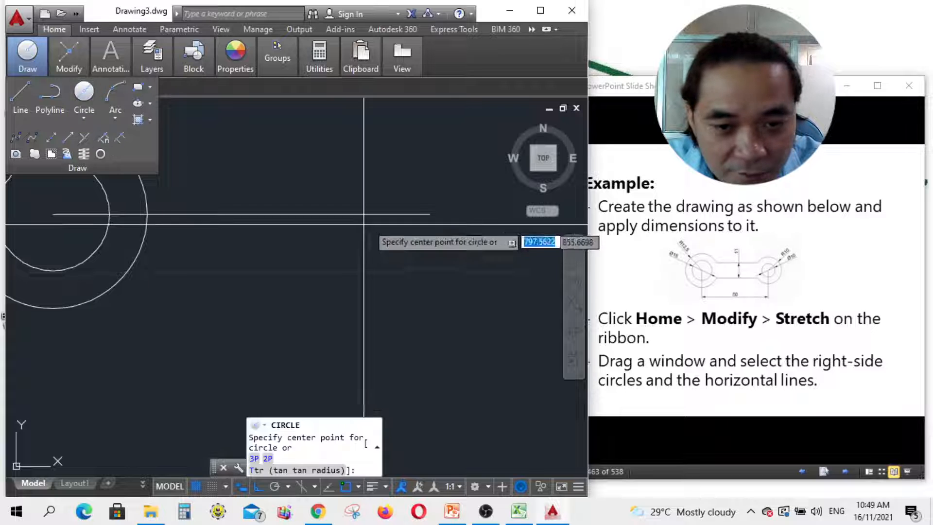
{"action": "left_click", "coordinate": [429, 214]}
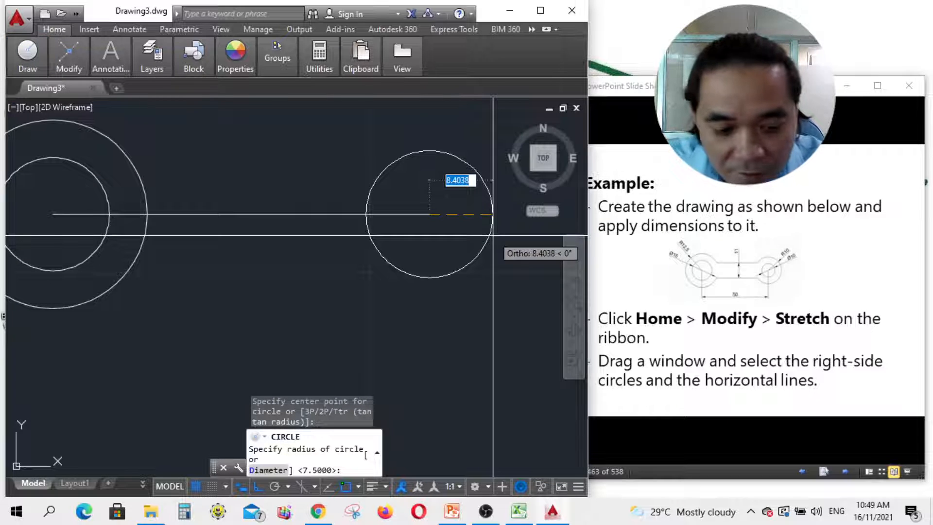
{"action": "type", "text": "10"}
{"action": "key", "text": "Return"}
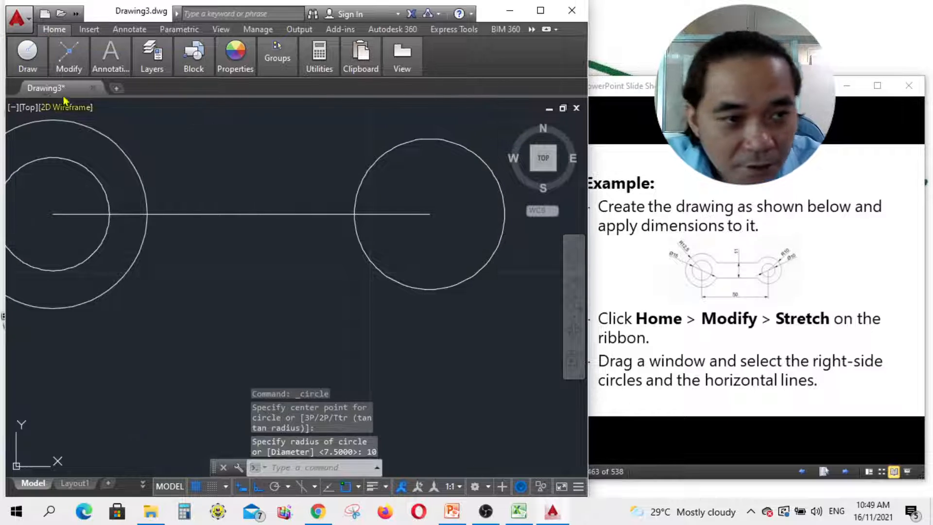
- Draw a concentric circle of diameter 10 inside the right circle using the Center, Diameter method
{"action": "mouse_move", "coordinate": [36, 68]}
{"action": "left_click", "coordinate": [84, 118]}
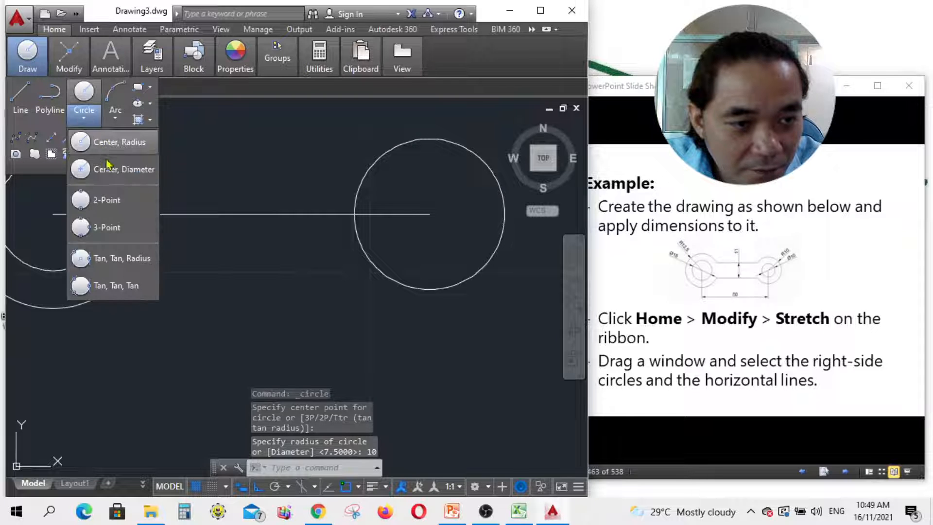
{"action": "left_click", "coordinate": [108, 164]}
{"action": "left_click", "coordinate": [429, 213]}
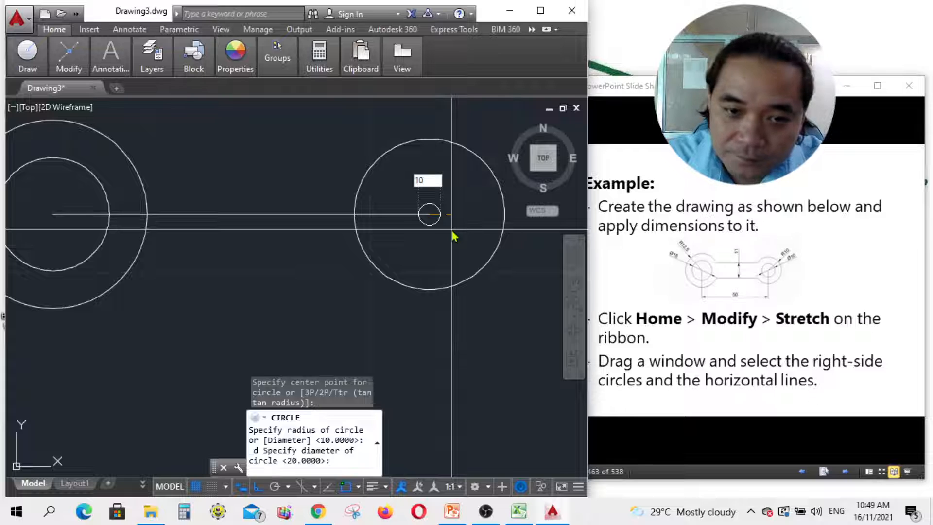
{"action": "type", "text": "10"}
{"action": "key", "text": "Return"}
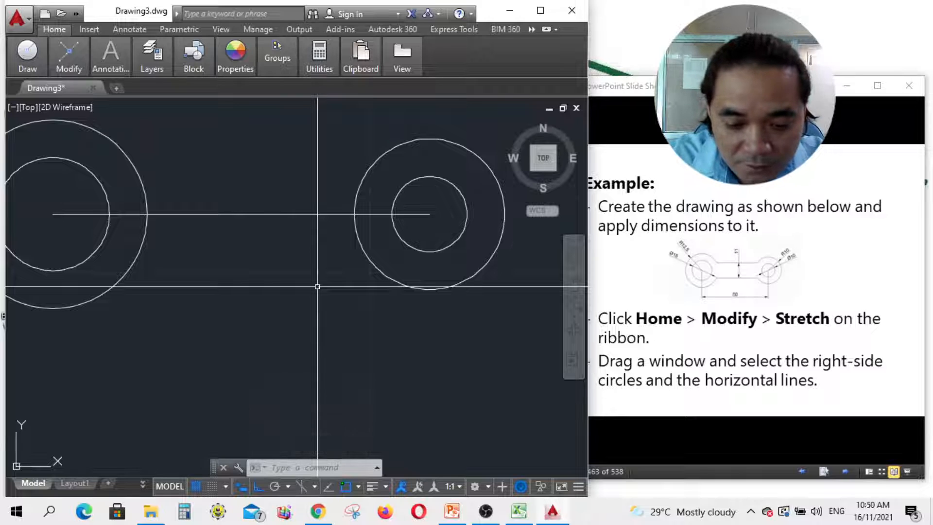
- Offset the horizontal centre line by 5.5 both above and below
{"action": "type", "text": "o"}
{"action": "key", "text": "Return"}
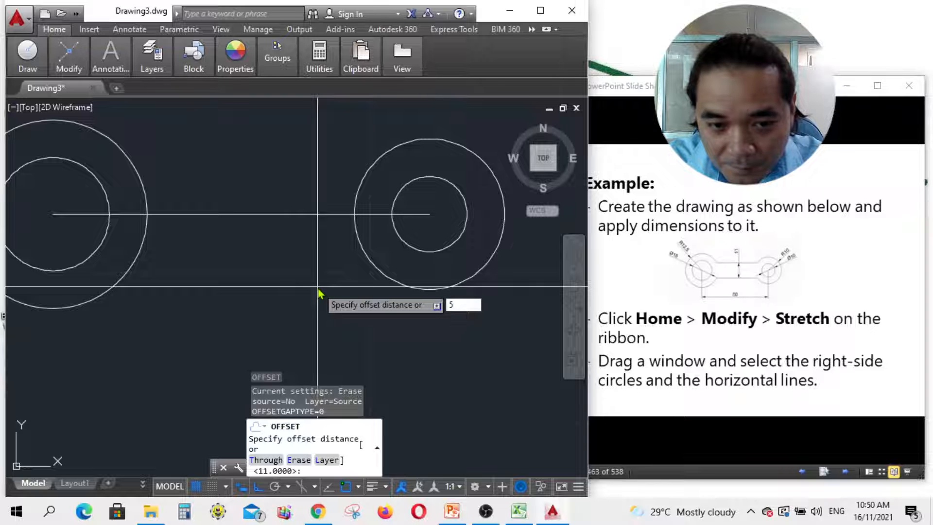
{"action": "key", "text": "Return"}
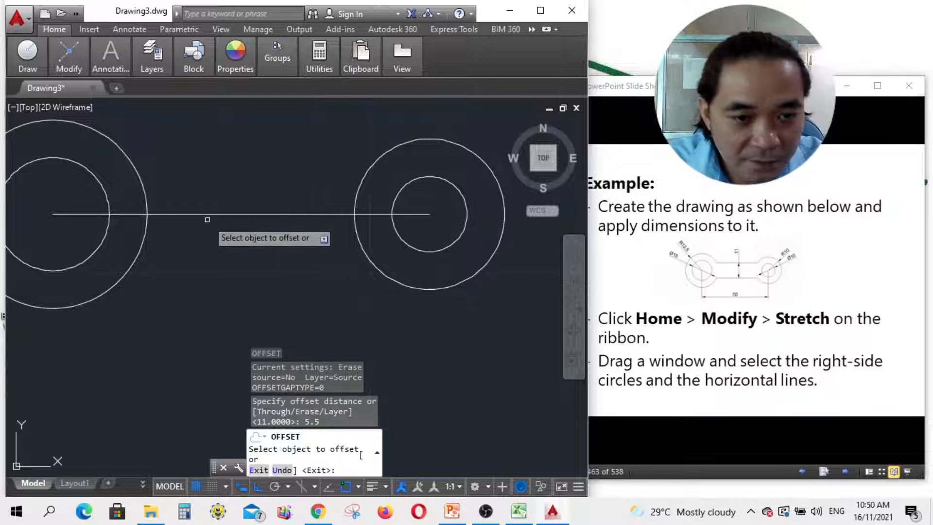
{"action": "left_click", "coordinate": [210, 212]}
{"action": "left_click", "coordinate": [224, 184]}
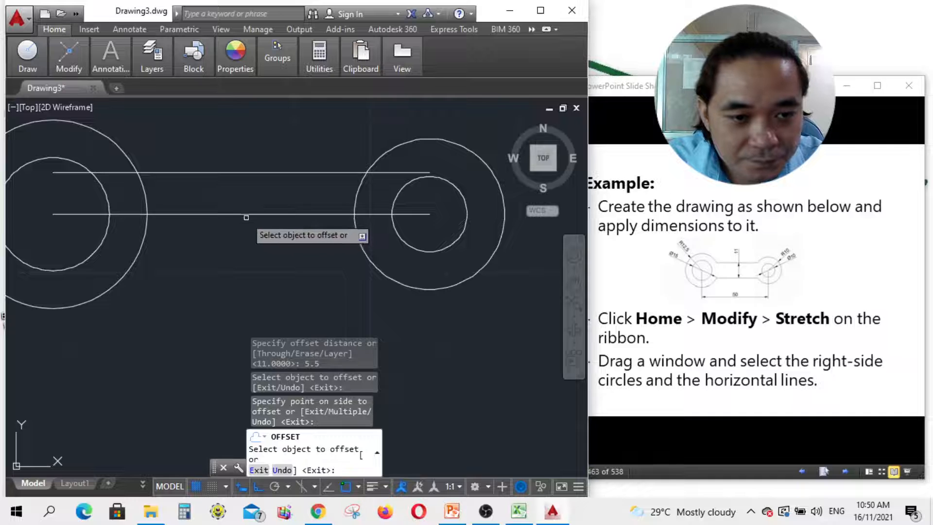
{"action": "left_click", "coordinate": [244, 214]}
{"action": "left_click", "coordinate": [243, 216]}
{"action": "scroll", "coordinate": [294, 290], "scroll_direction": "down", "scroll_amount": 4}
{"action": "key", "text": "Escape"}
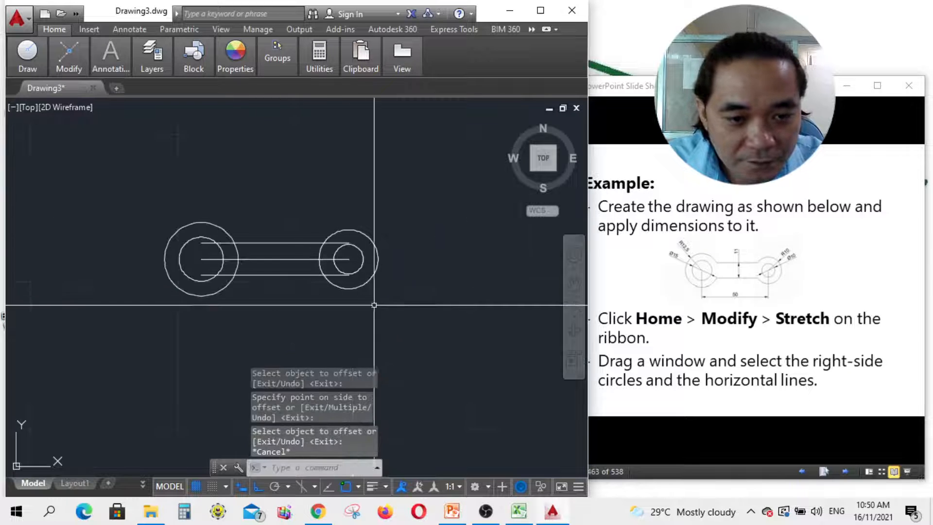
- Trim the three lines between the two left circles and the outer left circle's arc between the parallel lines, with all objects as cutting edges
{"action": "left_click", "coordinate": [416, 311]}
{"action": "left_click", "coordinate": [88, 160]}
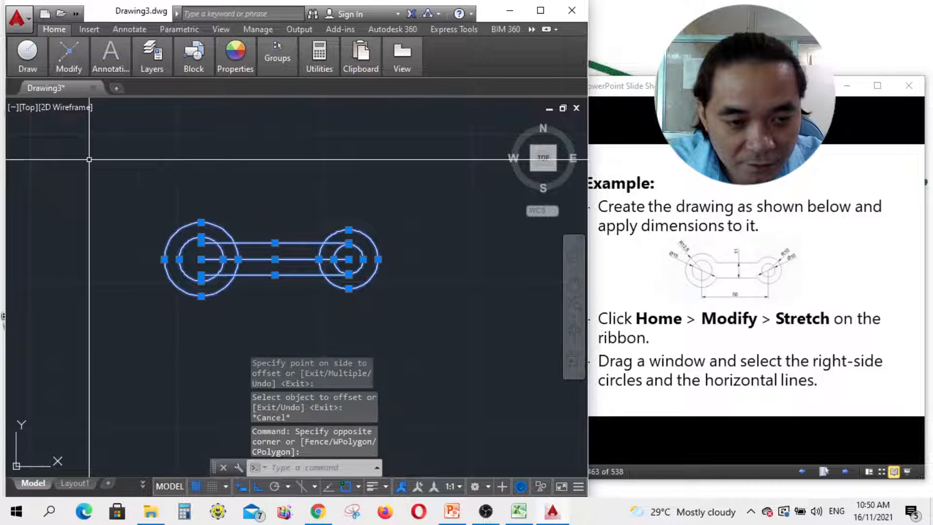
{"action": "type", "text": "tr"}
{"action": "key", "text": "Return"}
{"action": "scroll", "coordinate": [222, 260], "scroll_direction": "up", "scroll_amount": 6}
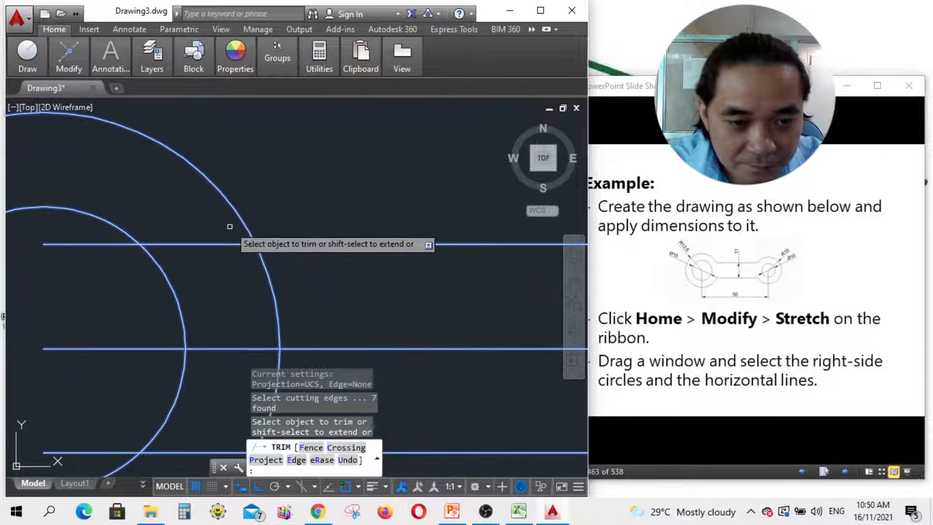
{"action": "scroll", "coordinate": [227, 230], "scroll_direction": "down", "scroll_amount": 5}
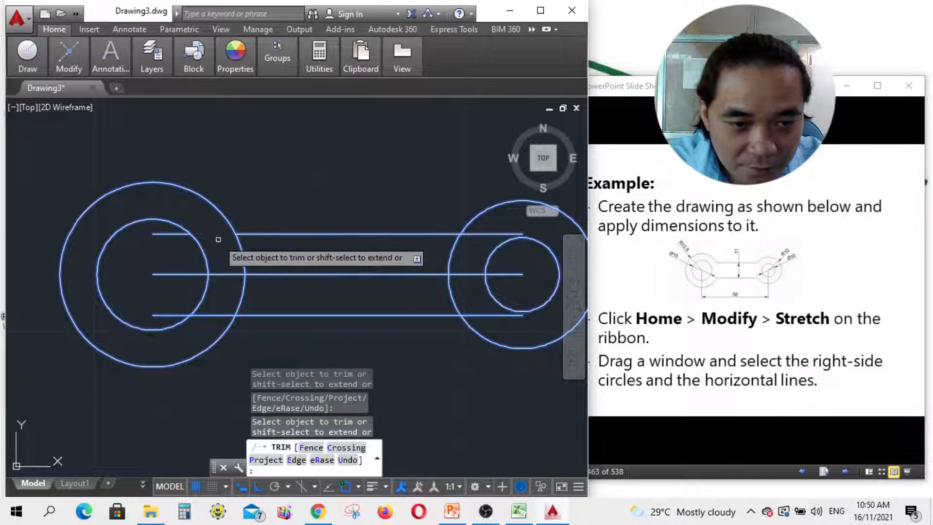
{"action": "left_click", "coordinate": [222, 273]}
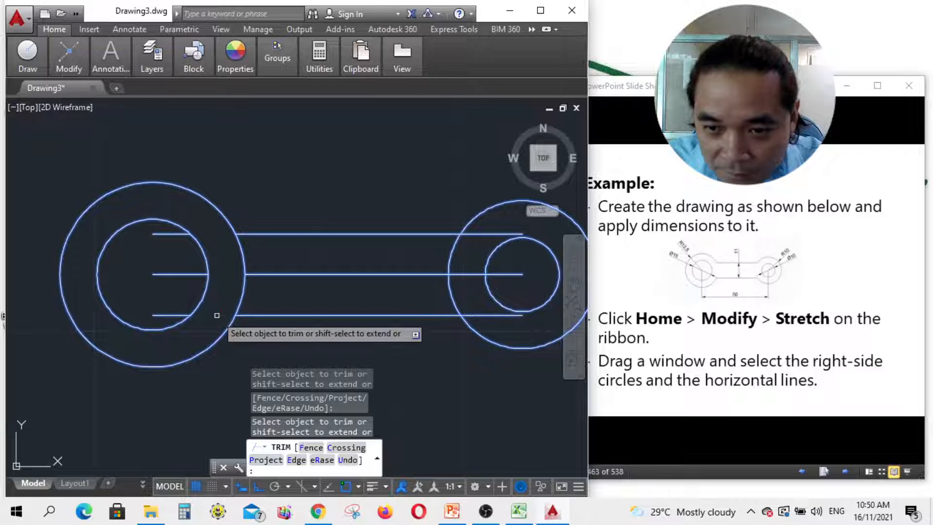
{"action": "left_click", "coordinate": [217, 315]}
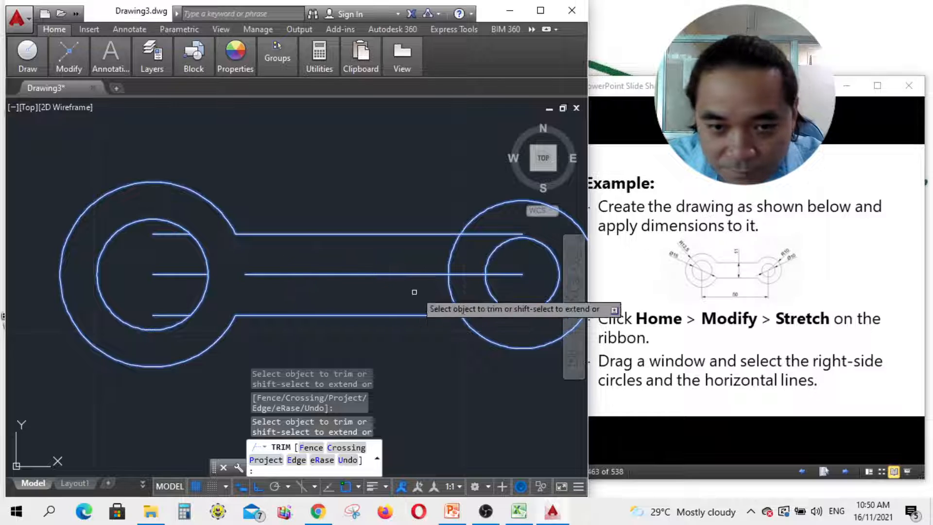
- Trim the upper and lower lines inside the right outer circle and the centre line between the two right circles
{"action": "scroll", "coordinate": [275, 253], "scroll_direction": "down", "scroll_amount": 2}
{"action": "scroll", "coordinate": [396, 255], "scroll_direction": "up", "scroll_amount": 3}
{"action": "left_click", "coordinate": [408, 214]}
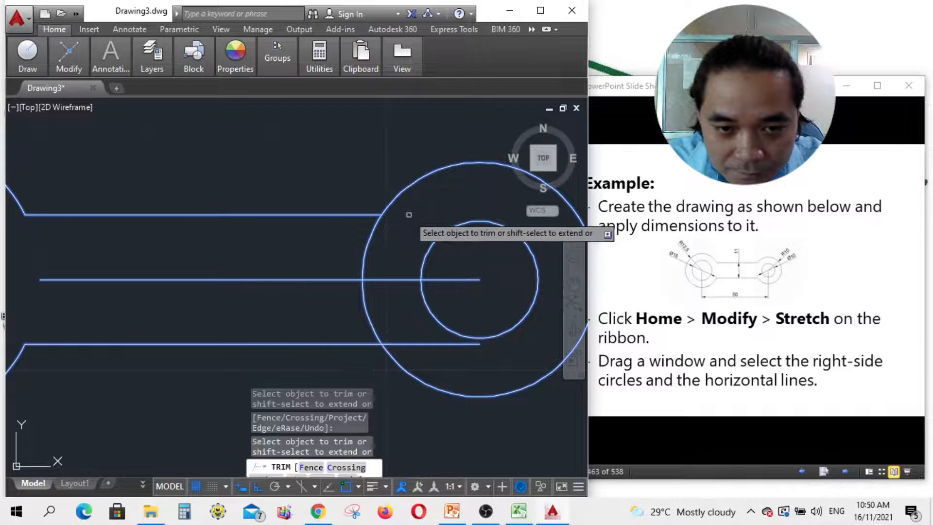
{"action": "left_click", "coordinate": [398, 280]}
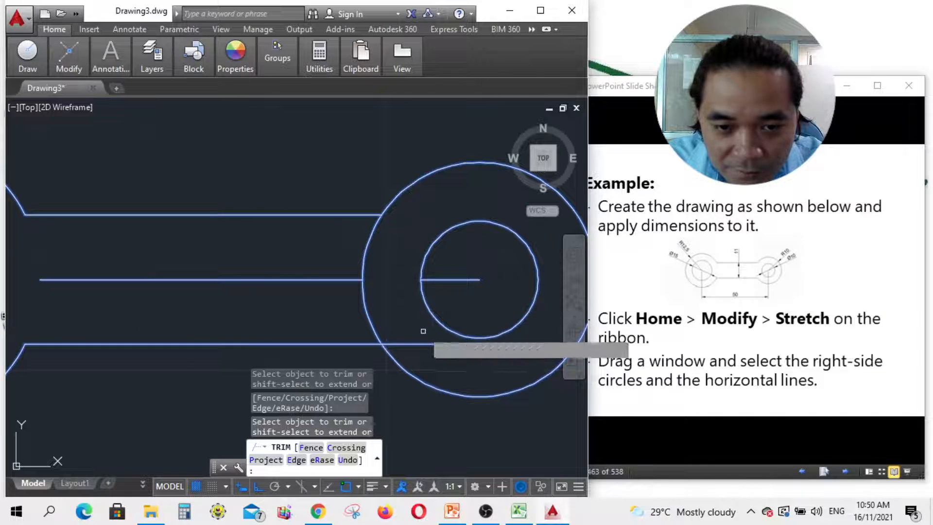
{"action": "left_click", "coordinate": [418, 345]}
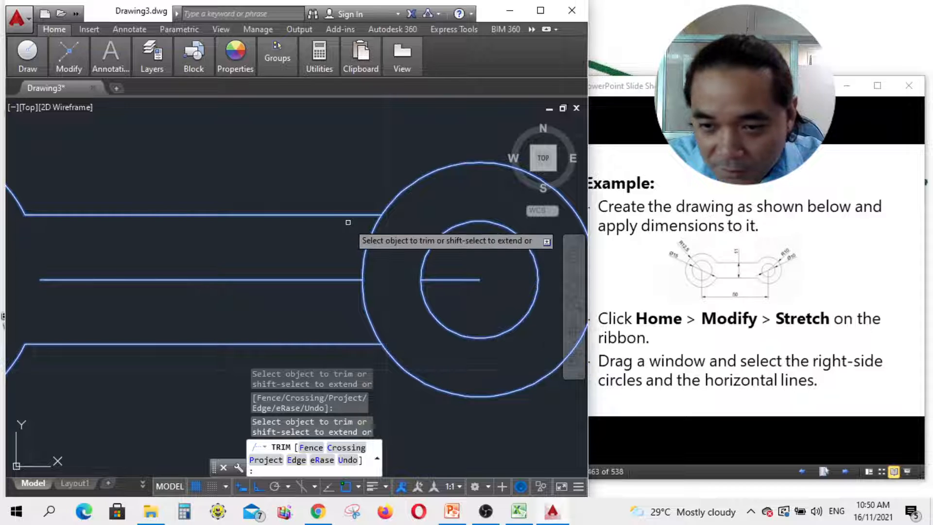
- Trim the outer right circle's arc between the upper and lower lines and end the Trim command
{"action": "scroll", "coordinate": [349, 224], "scroll_direction": "down", "scroll_amount": 2}
{"action": "scroll", "coordinate": [340, 246], "scroll_direction": "up", "scroll_amount": 2}
{"action": "scroll", "coordinate": [338, 242], "scroll_direction": "up", "scroll_amount": 2}
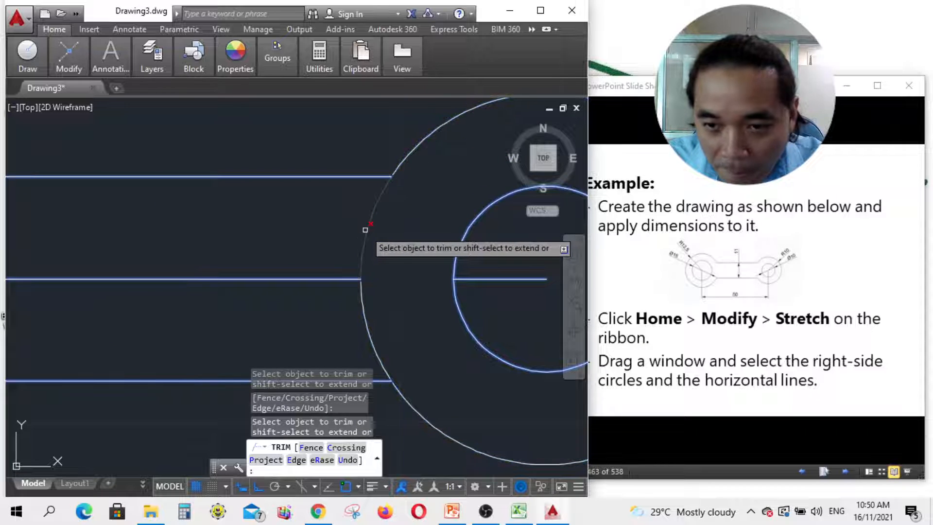
{"action": "left_click", "coordinate": [368, 230]}
{"action": "left_click", "coordinate": [365, 312]}
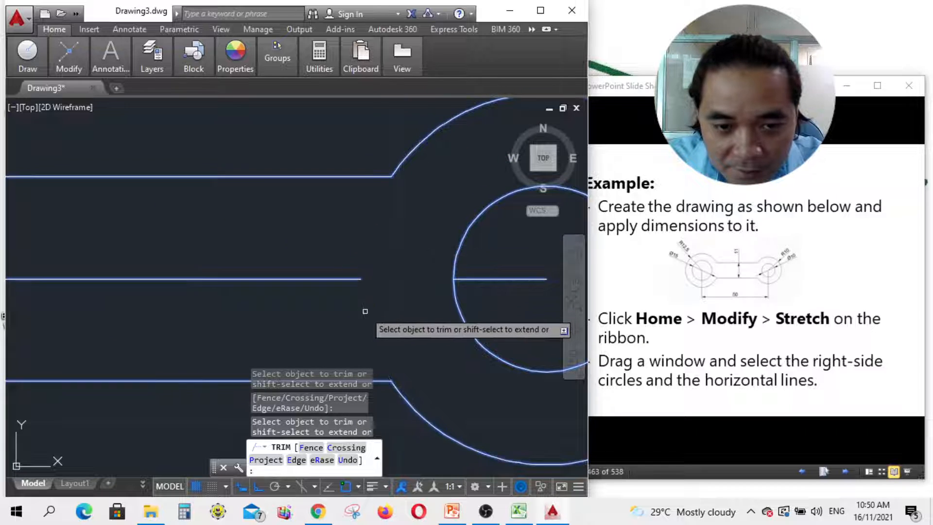
{"action": "scroll", "coordinate": [404, 256], "scroll_direction": "down", "scroll_amount": 2}
{"action": "key", "text": "Escape"}
- Erase the remaining centre line segment between the two ends of the link
{"action": "left_click", "coordinate": [329, 271]}
{"action": "left_click", "coordinate": [286, 238]}
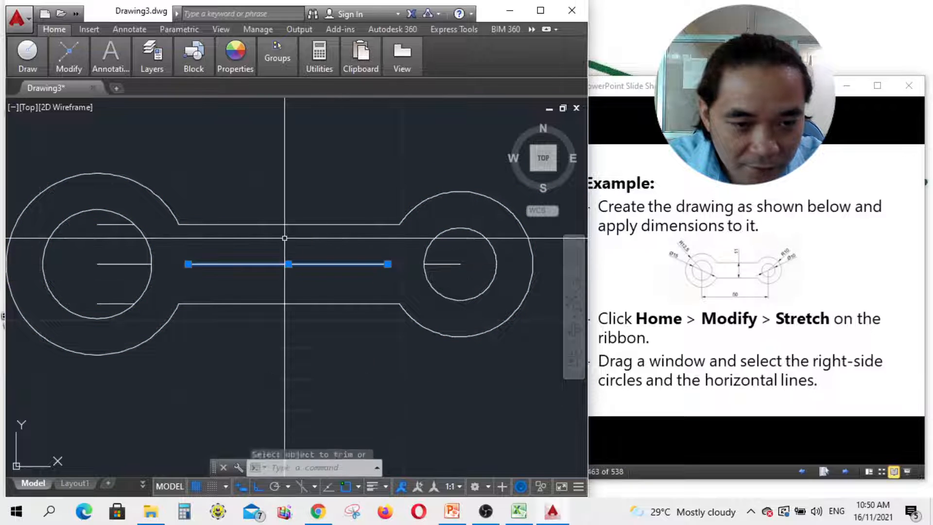
{"action": "type", "text": "."}
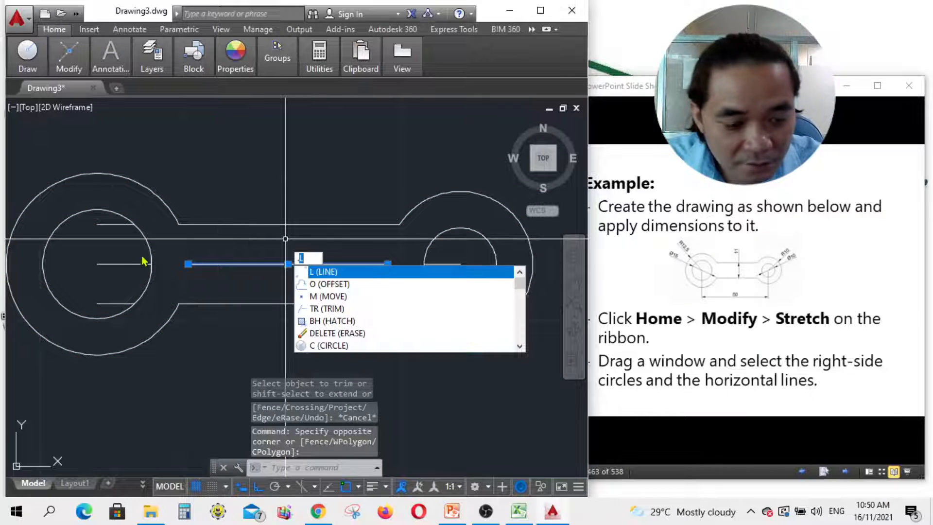
{"action": "key", "text": "Escape"}
{"action": "type", "text": "e"}
{"action": "key", "text": "Return"}
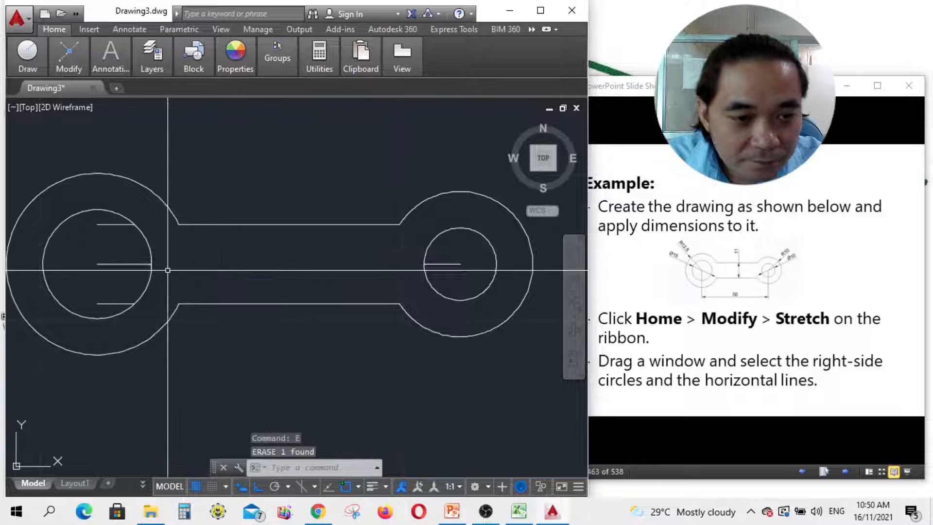
- Erase the three leftover line segments inside the left inner circle
{"action": "left_click", "coordinate": [132, 267]}
{"action": "left_click", "coordinate": [109, 251]}
{"action": "type", "text": "e"}
{"action": "key", "text": "Return"}
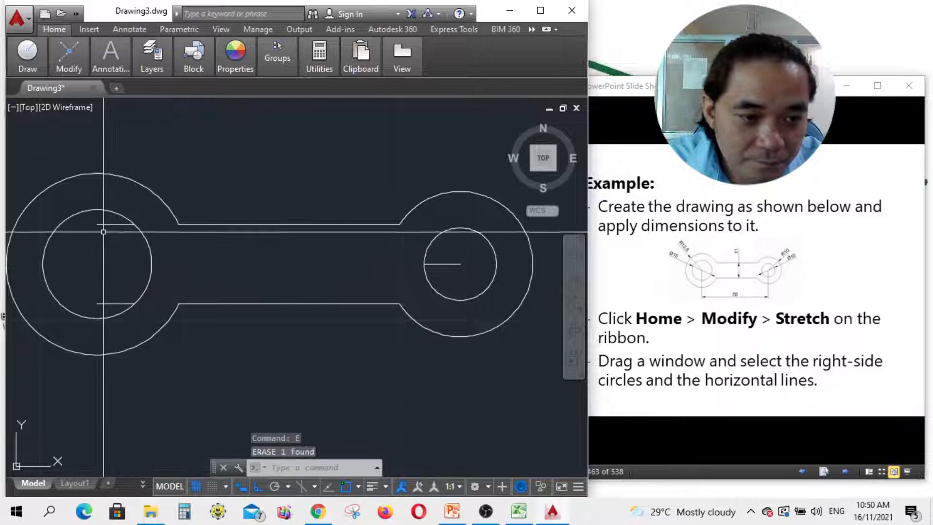
{"action": "left_click", "coordinate": [102, 227]}
{"action": "left_click", "coordinate": [100, 221]}
{"action": "type", "text": "e"}
{"action": "key", "text": "Return"}
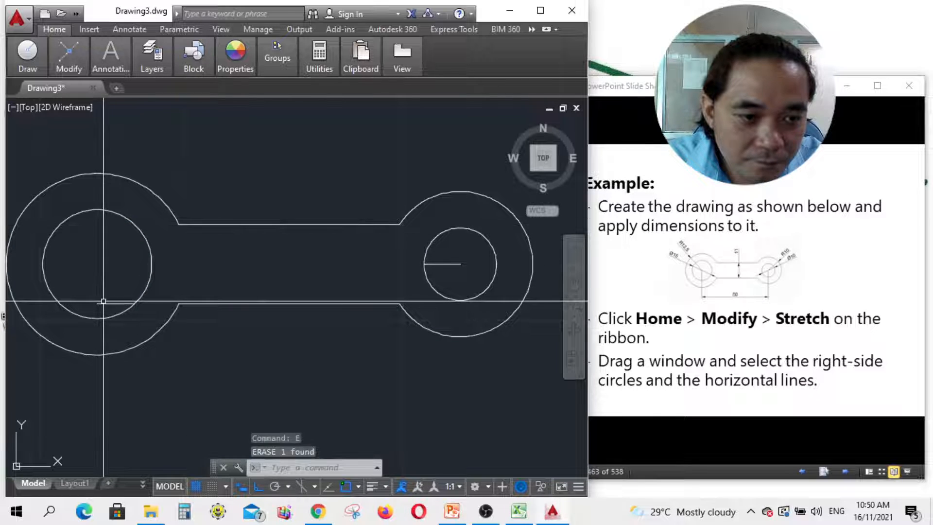
{"action": "type", "text": "e"}
{"action": "key", "text": "Return"}
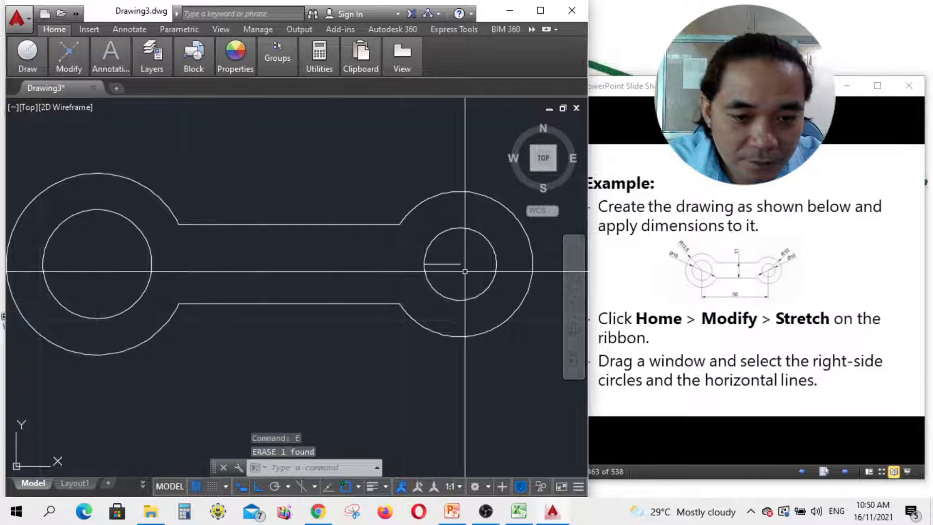
- Erase the leftover line segment inside the right inner circle
{"action": "left_click", "coordinate": [457, 264]}
{"action": "type", "text": "e"}
{"action": "key", "text": "Return"}
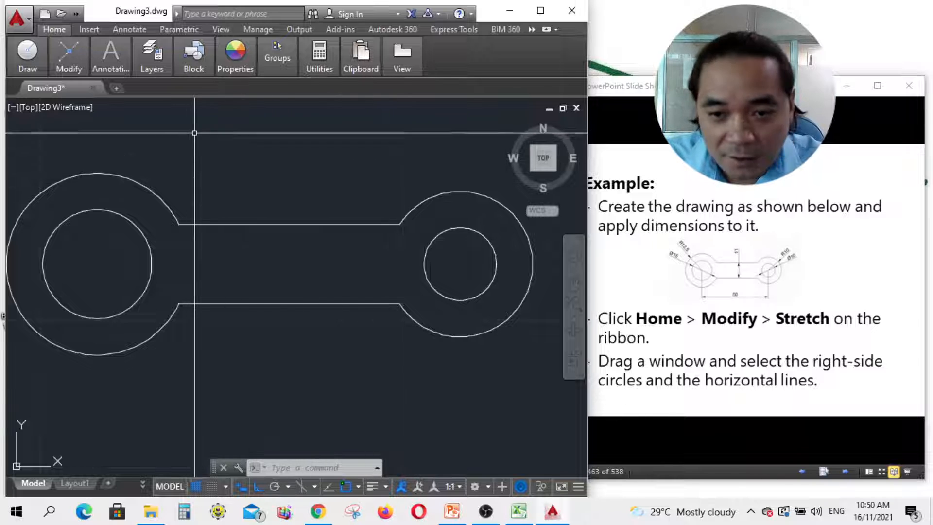
- Add a horizontal linear dimension between the centres of the left and right circles, placed below the link
{"action": "mouse_move", "coordinate": [127, 61]}
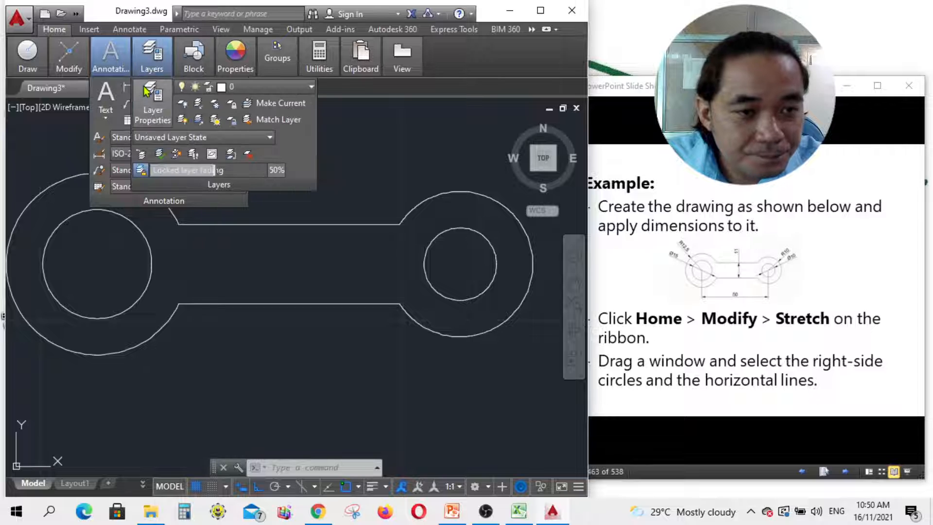
{"action": "left_click", "coordinate": [146, 87]}
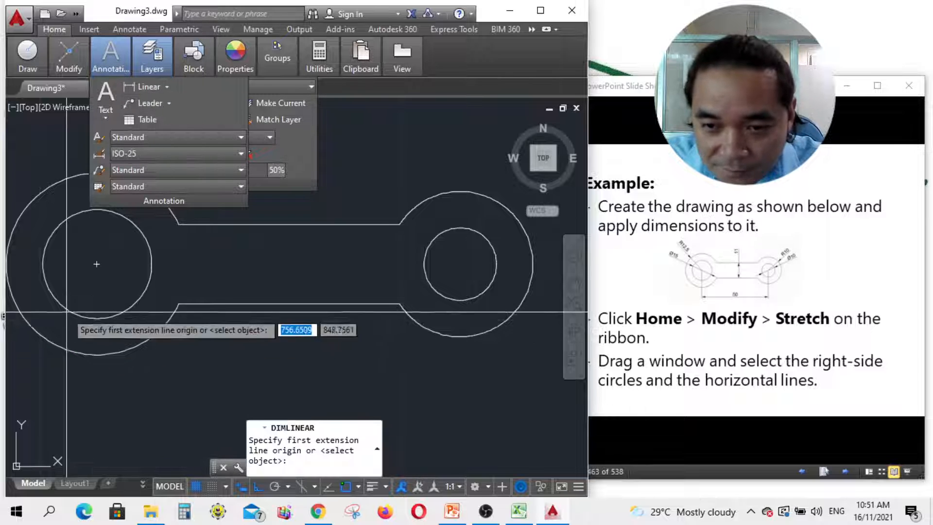
{"action": "left_click", "coordinate": [97, 264]}
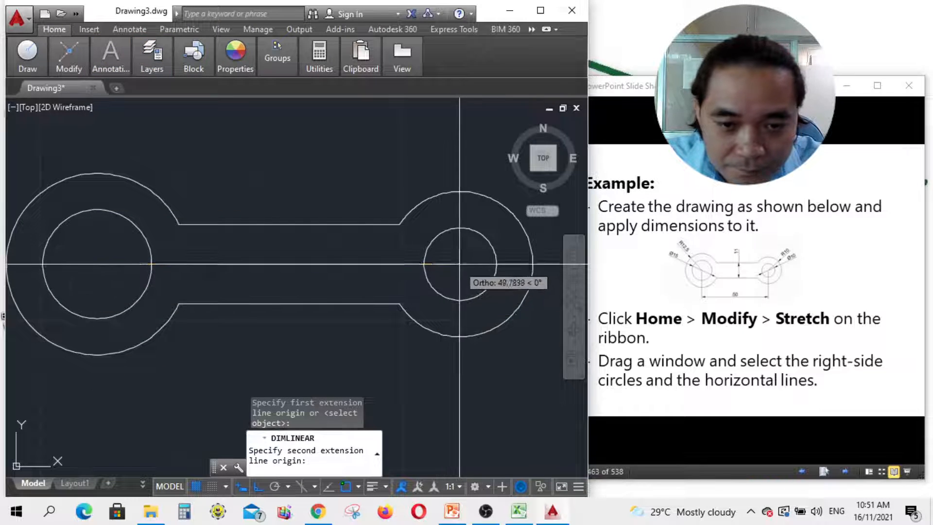
{"action": "scroll", "coordinate": [455, 266], "scroll_direction": "down", "scroll_amount": 4}
{"action": "left_click", "coordinate": [455, 265]}
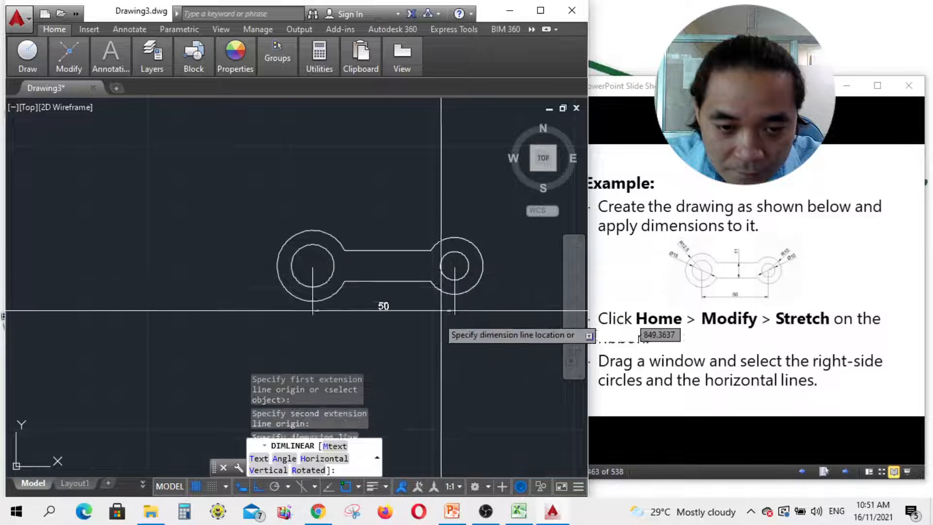
{"action": "scroll", "coordinate": [439, 315], "scroll_direction": "up", "scroll_amount": 2}
{"action": "left_click", "coordinate": [438, 333]}
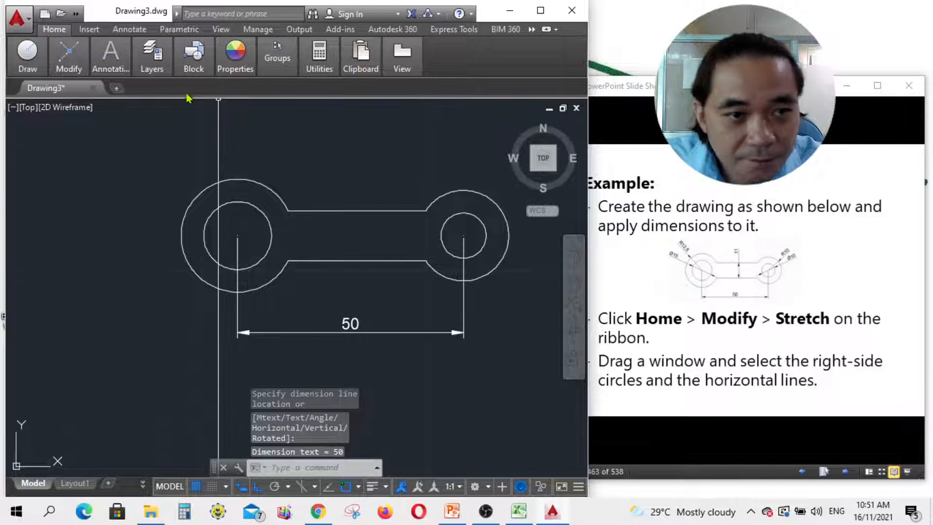
- Add a vertical linear dimension between the link's lower and upper horizontal lines, placed midway along them
{"action": "mouse_move", "coordinate": [94, 69]}
{"action": "left_click", "coordinate": [136, 89]}
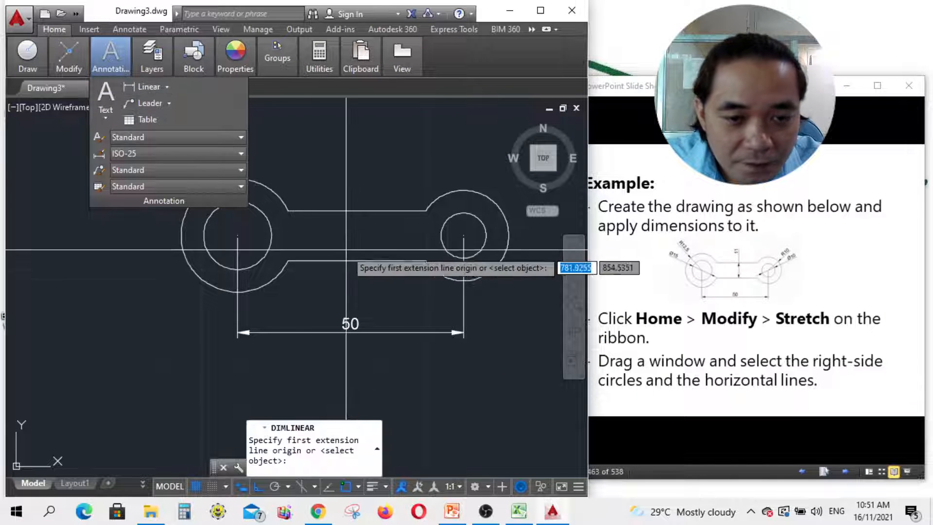
{"action": "left_click", "coordinate": [357, 261]}
{"action": "left_click", "coordinate": [357, 212]}
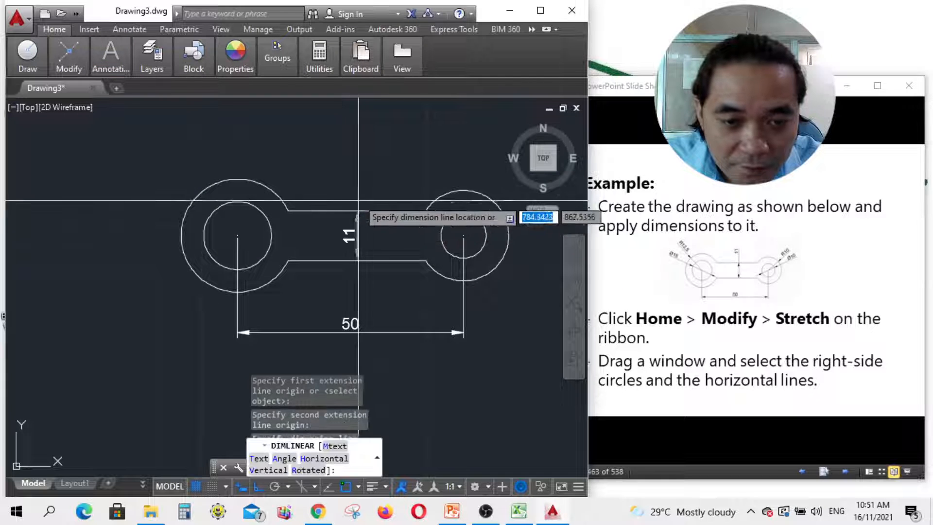
{"action": "left_click", "coordinate": [359, 178]}
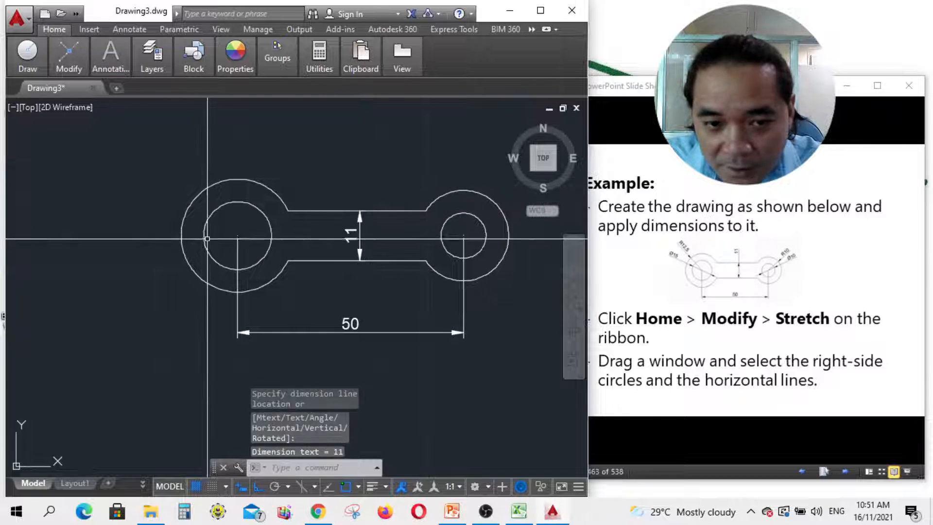
- Add a radius dimension to the left outer arc, with its text outside to the upper left
{"action": "mouse_move", "coordinate": [121, 69]}
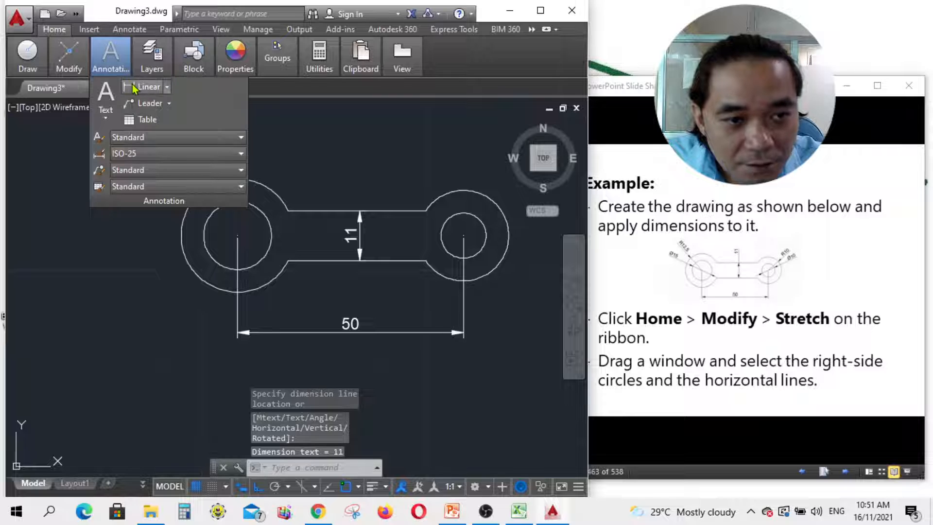
{"action": "left_click", "coordinate": [168, 88]}
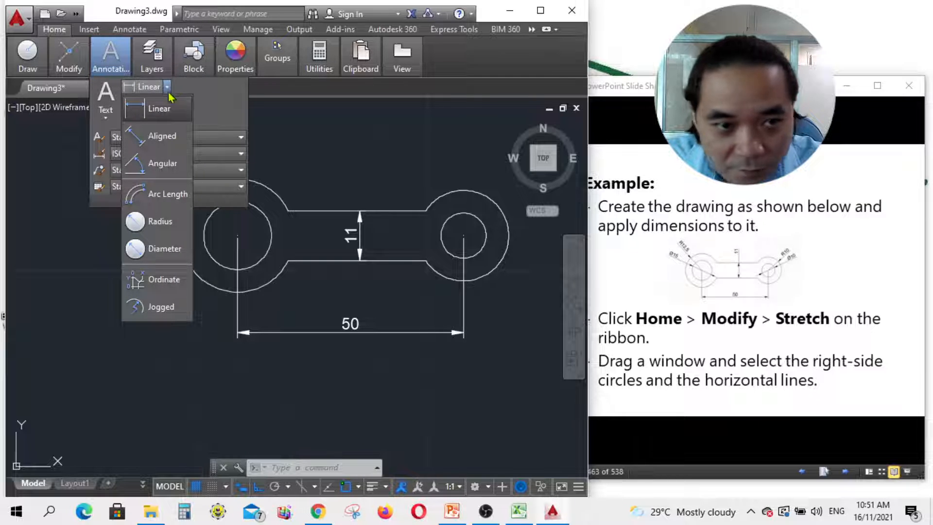
{"action": "left_click", "coordinate": [157, 223]}
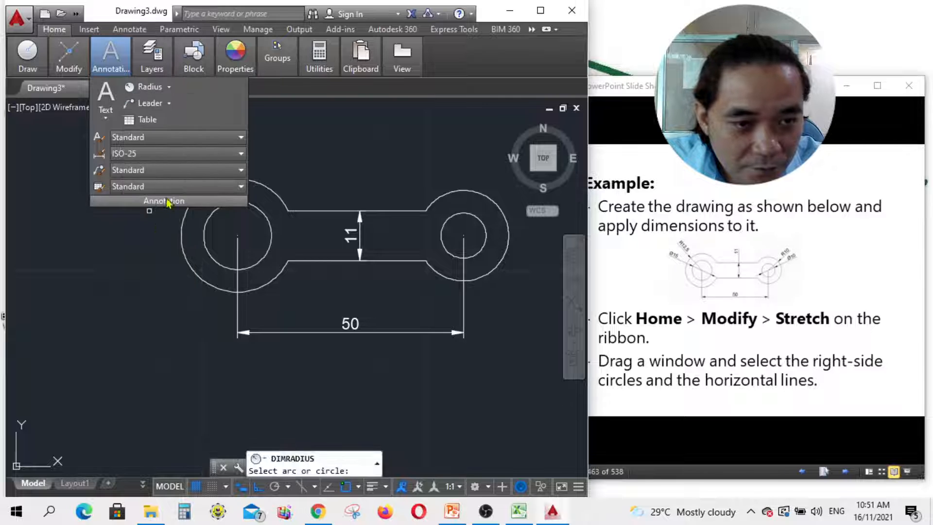
{"action": "left_click", "coordinate": [220, 181]}
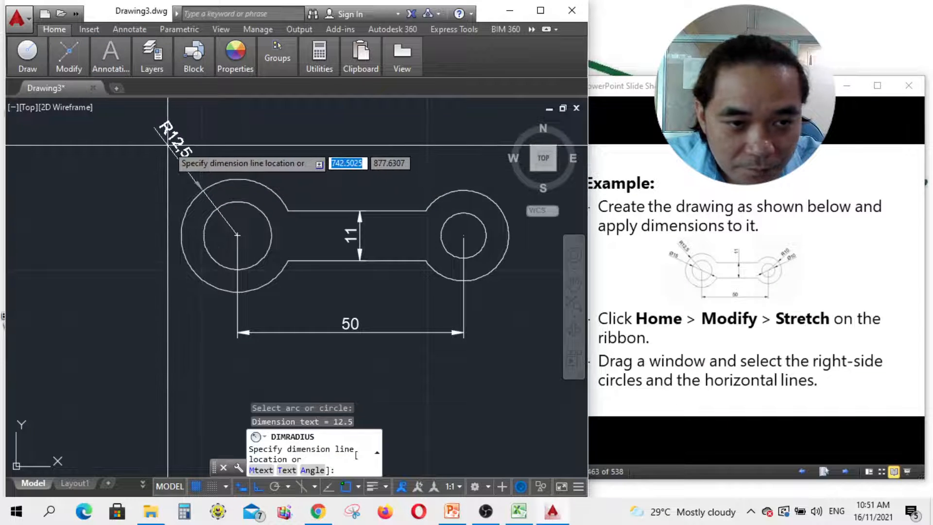
- Add a radius dimension to the right outer arc, with its text outside to the upper right
{"action": "mouse_move", "coordinate": [152, 56]}
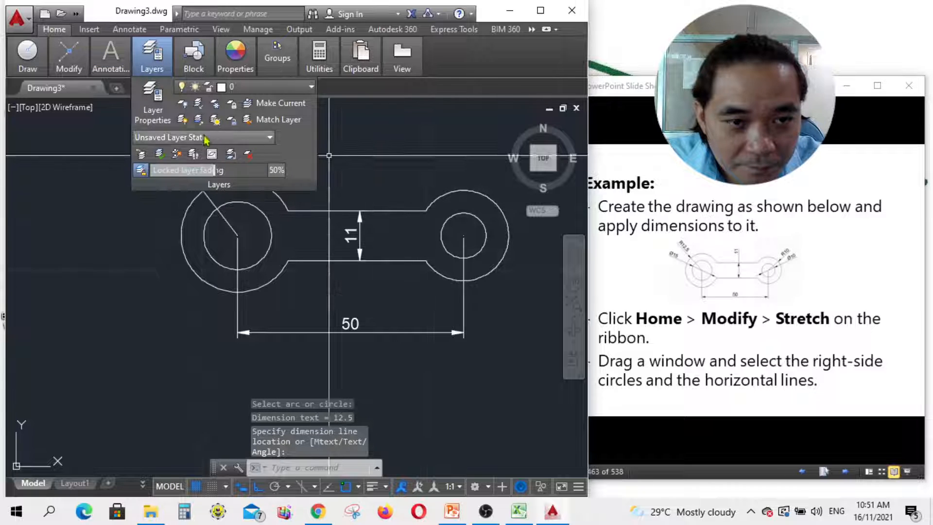
{"action": "mouse_move", "coordinate": [114, 72]}
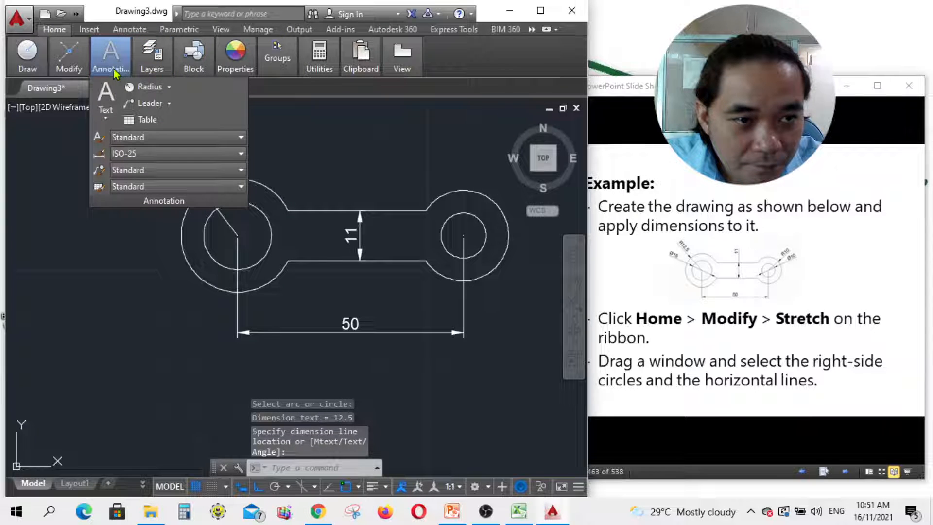
{"action": "left_click", "coordinate": [144, 90]}
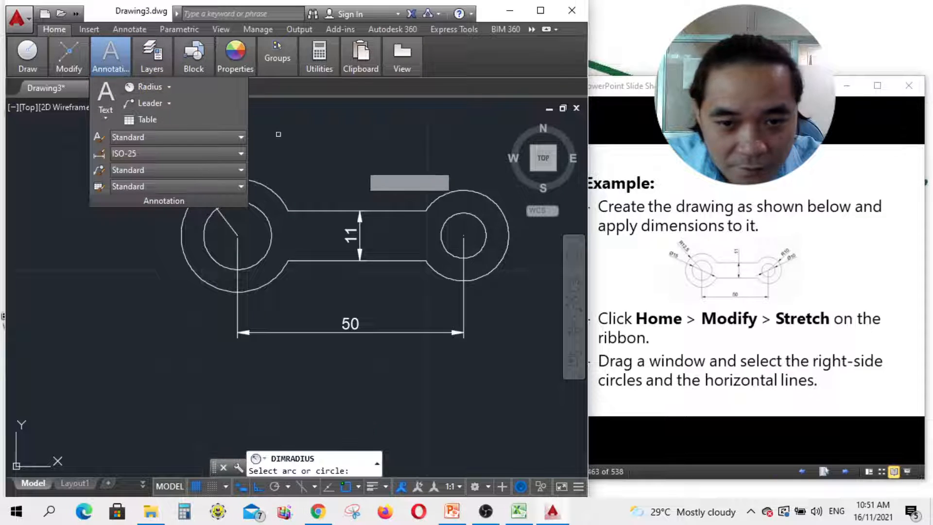
{"action": "left_click", "coordinate": [475, 191]}
{"action": "scroll", "coordinate": [381, 208], "scroll_direction": "down", "scroll_amount": 1}
{"action": "scroll", "coordinate": [445, 207], "scroll_direction": "up", "scroll_amount": 1}
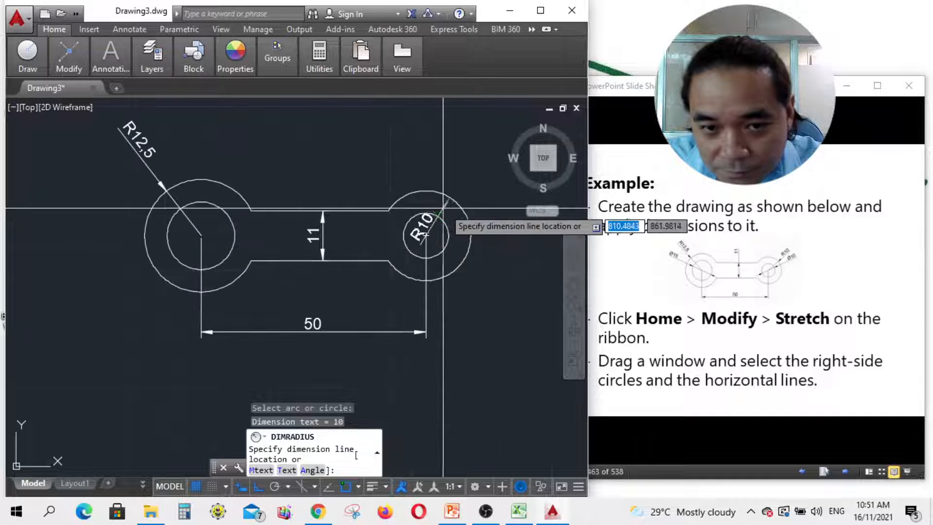
{"action": "left_click", "coordinate": [488, 167]}
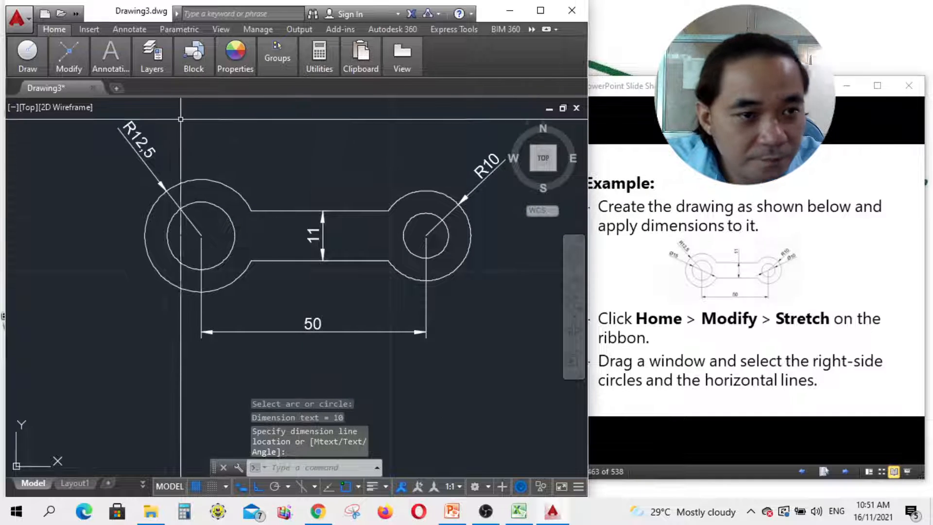
- Add a diameter dimension to the left inner circle, with its text outside the link below the radius text
{"action": "mouse_move", "coordinate": [81, 70]}
{"action": "mouse_move", "coordinate": [112, 65]}
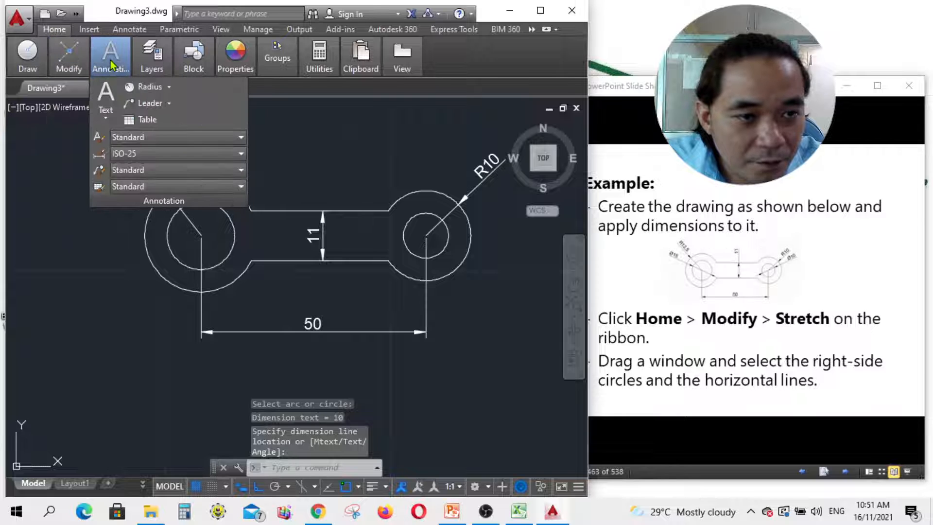
{"action": "left_click", "coordinate": [169, 87]}
{"action": "left_click", "coordinate": [161, 248]}
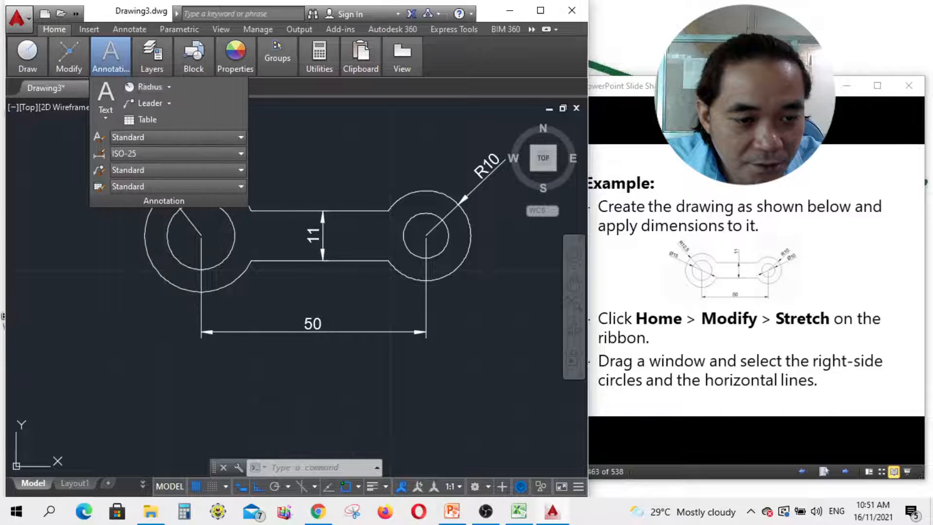
{"action": "left_click", "coordinate": [170, 237]}
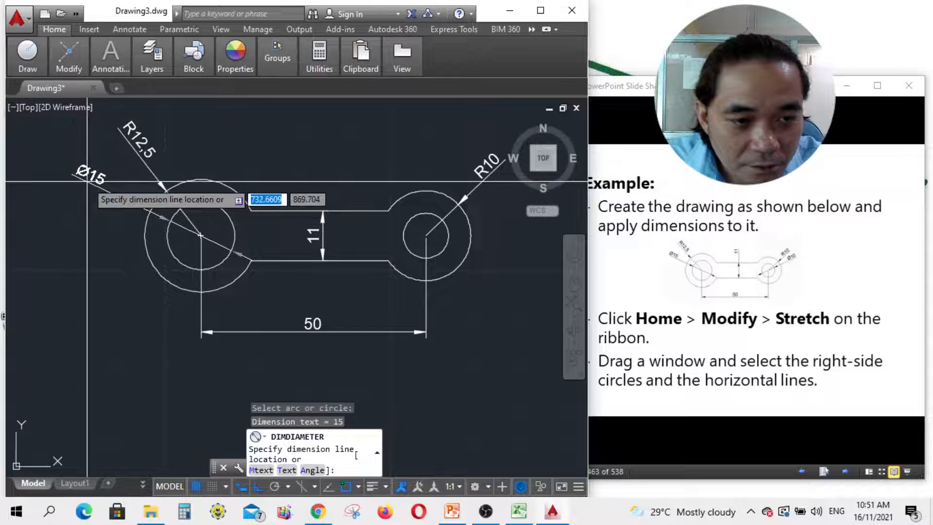
{"action": "left_click", "coordinate": [200, 235]}
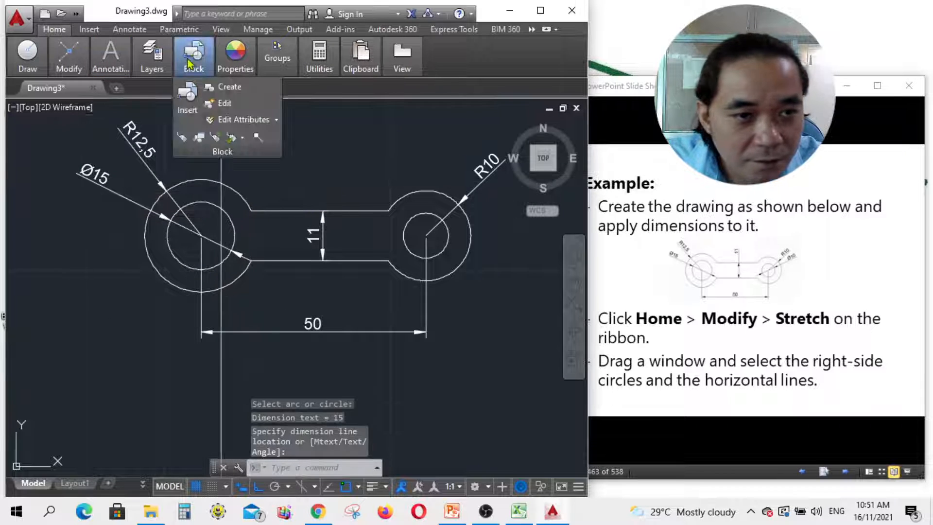
- Add a diameter dimension to the right inner circle, with its text outside the link to the right
{"action": "mouse_move", "coordinate": [150, 63]}
{"action": "mouse_move", "coordinate": [110, 59]}
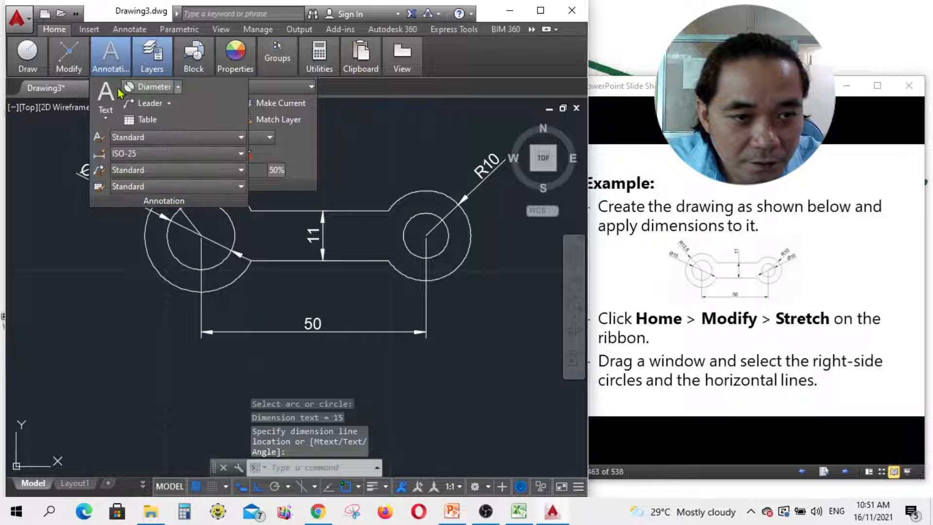
{"action": "left_click", "coordinate": [144, 88]}
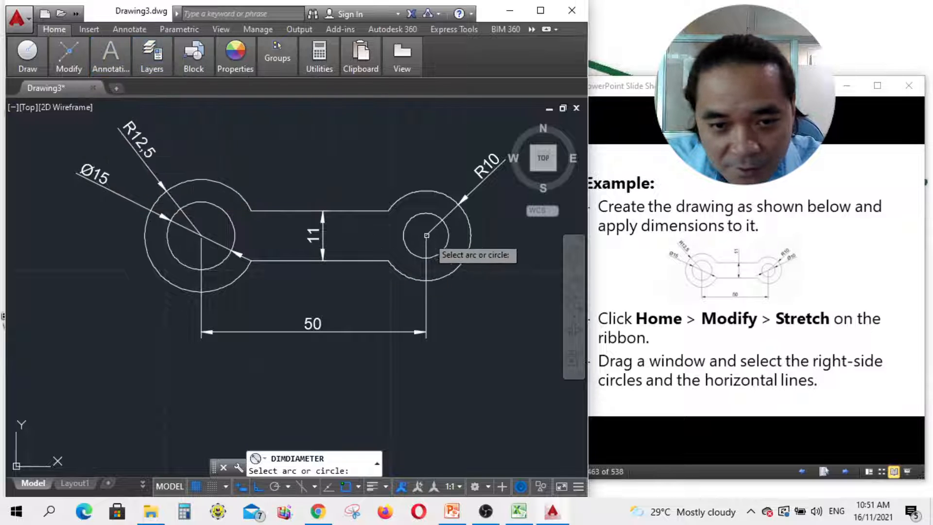
{"action": "left_click", "coordinate": [451, 242]}
{"action": "left_click", "coordinate": [448, 242]}
{"action": "scroll", "coordinate": [445, 245], "scroll_direction": "down", "scroll_amount": 3}
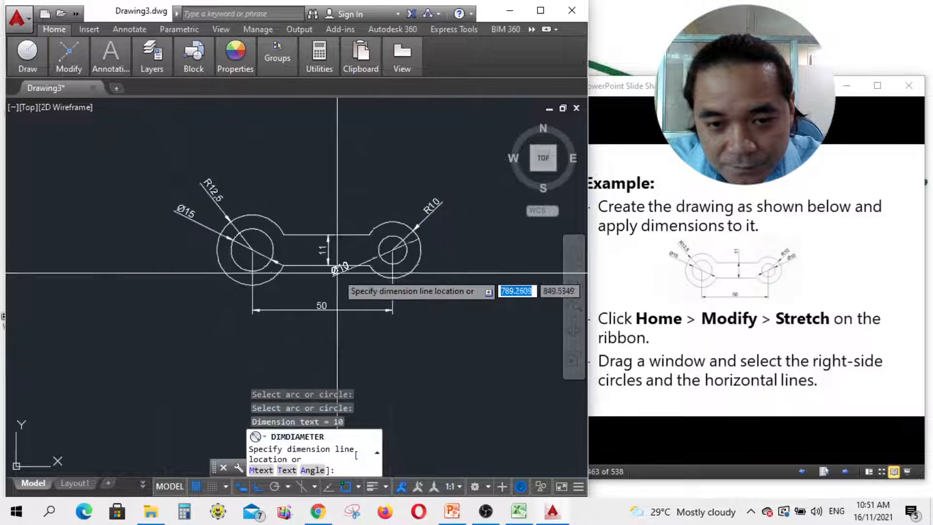
{"action": "scroll", "coordinate": [403, 244], "scroll_direction": "up", "scroll_amount": 5}
{"action": "left_click", "coordinate": [403, 244]}
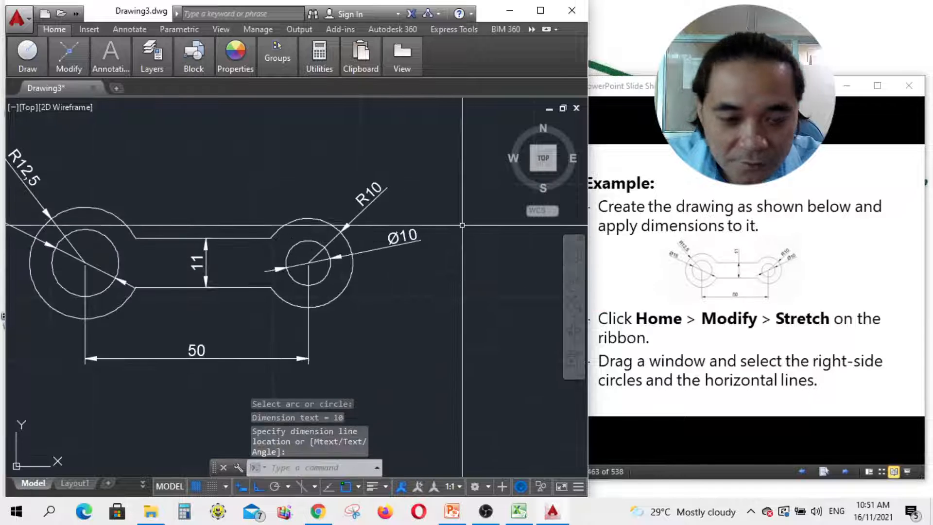
- Start the Stretch command and advance the slide show to the slide illustrating the selection window
{"action": "scroll", "coordinate": [510, 265], "scroll_direction": "down", "scroll_amount": 1}
{"action": "scroll", "coordinate": [424, 210], "scroll_direction": "up", "scroll_amount": 1}
{"action": "scroll", "coordinate": [422, 200], "scroll_direction": "down", "scroll_amount": 1}
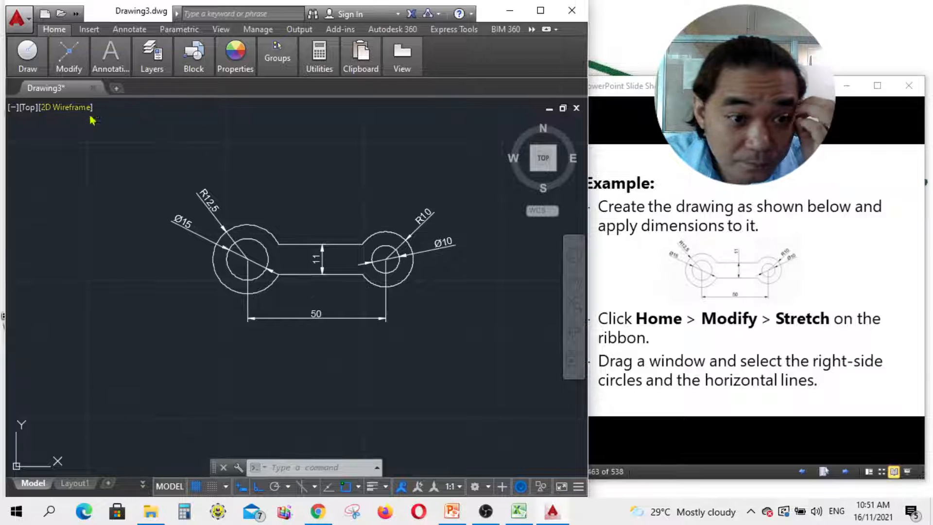
{"action": "mouse_move", "coordinate": [49, 40]}
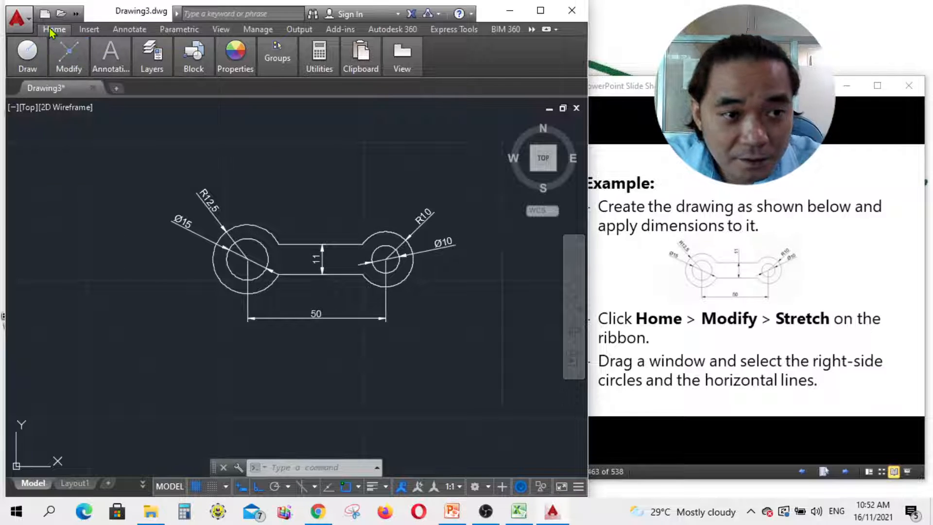
{"action": "mouse_move", "coordinate": [71, 70]}
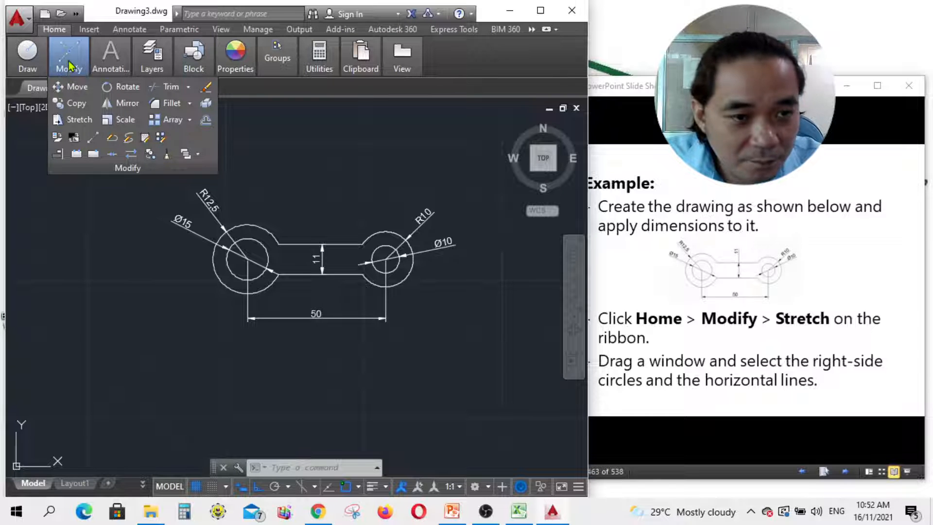
{"action": "left_click", "coordinate": [81, 120]}
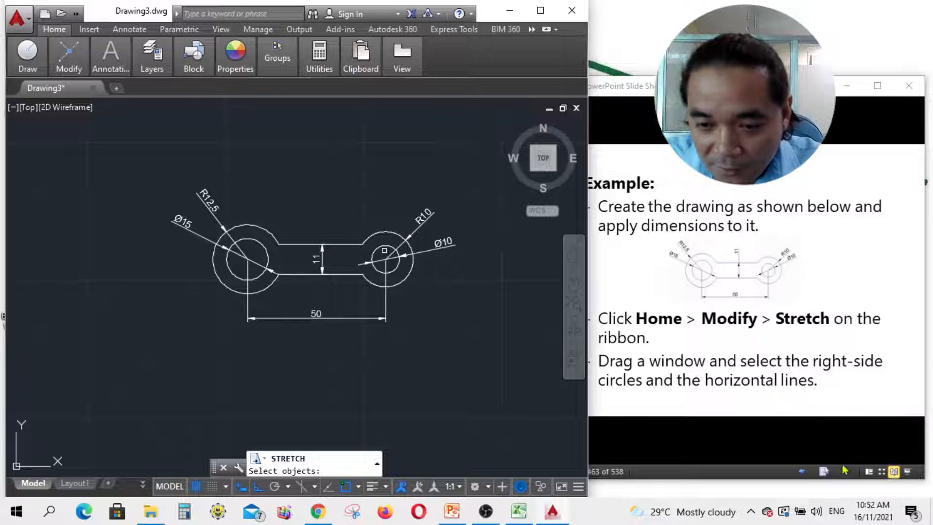
{"action": "left_click", "coordinate": [845, 472]}
{"action": "left_click", "coordinate": [845, 472]}
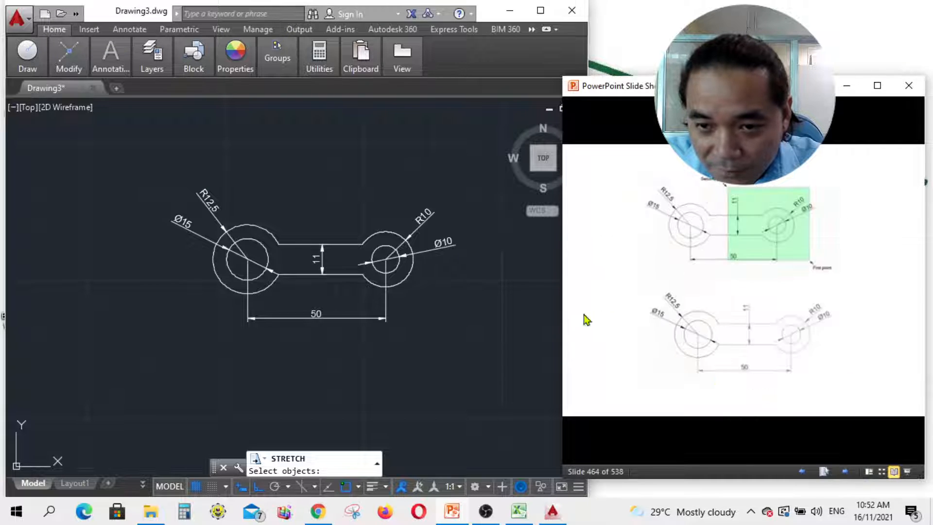
{"action": "left_click", "coordinate": [321, 184]}
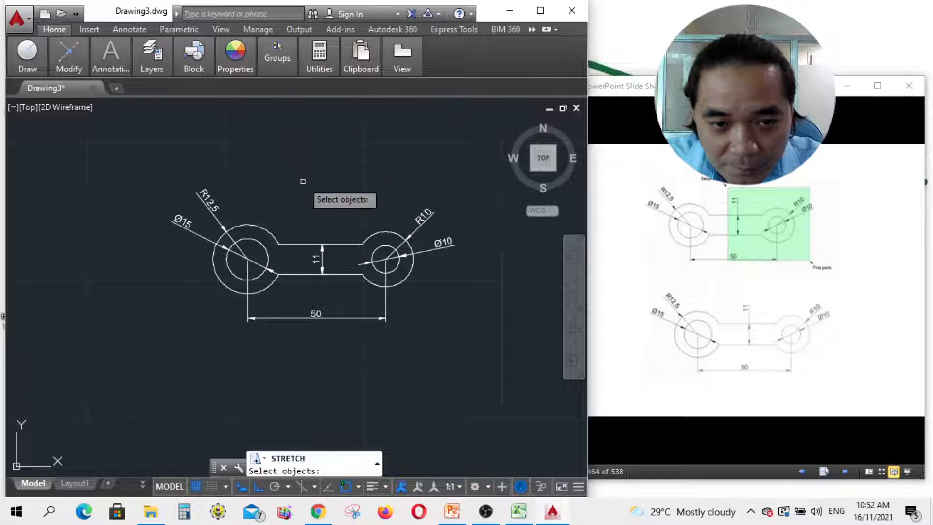
{"action": "mouse_move", "coordinate": [303, 182]}
{"action": "left_mouse_down"}
{"action": "mouse_move", "coordinate": [440, 343]}
{"action": "mouse_move", "coordinate": [428, 228]}
{"action": "mouse_move", "coordinate": [418, 221]}
{"action": "left_mouse_up"}
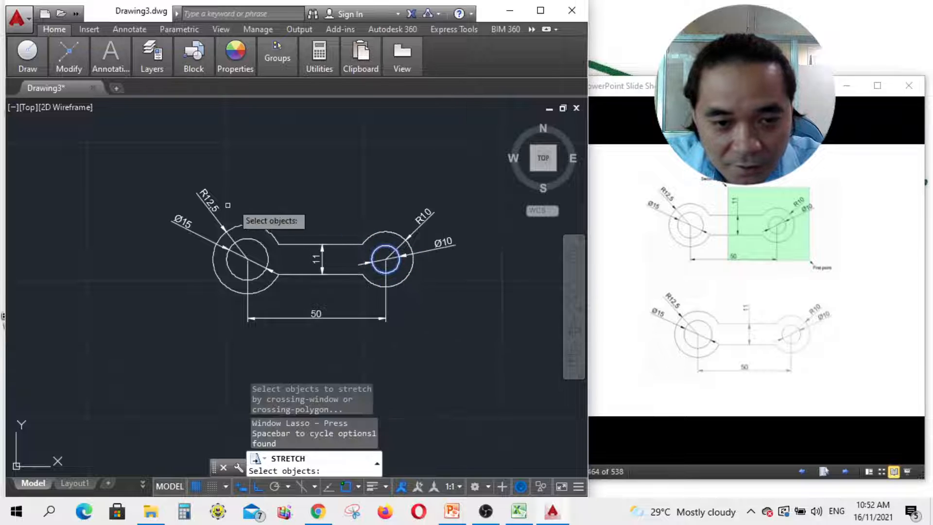
{"action": "key", "text": "Escape"}
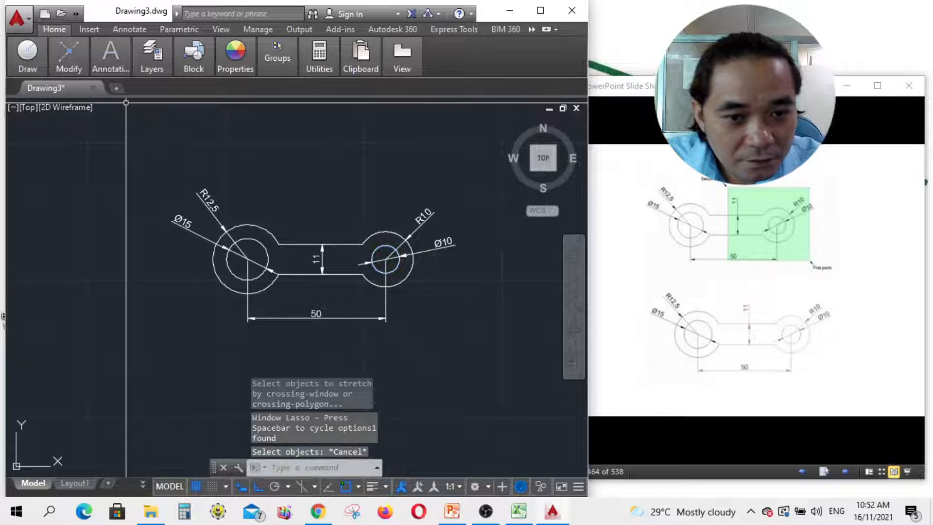
{"action": "mouse_move", "coordinate": [100, 65]}
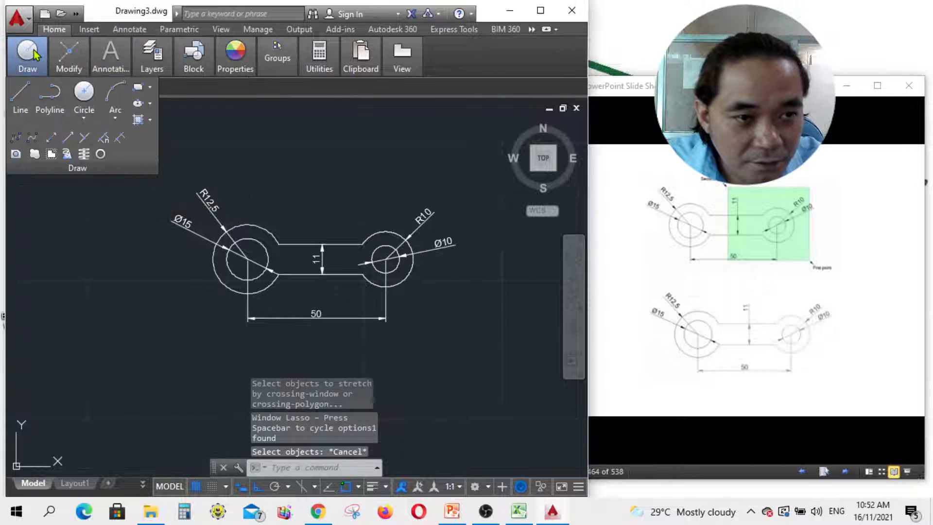
{"action": "left_click", "coordinate": [77, 119]}
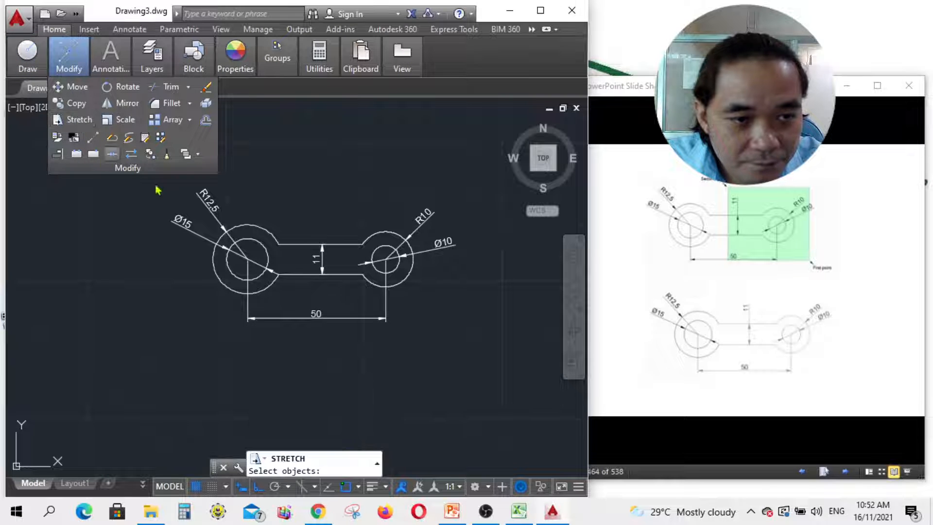
{"action": "left_click", "coordinate": [319, 171]}
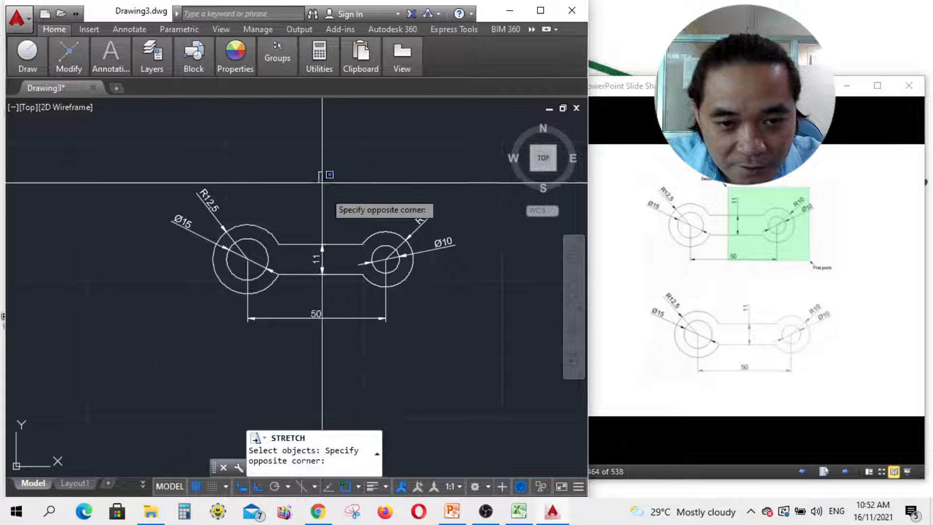
{"action": "left_click", "coordinate": [472, 343]}
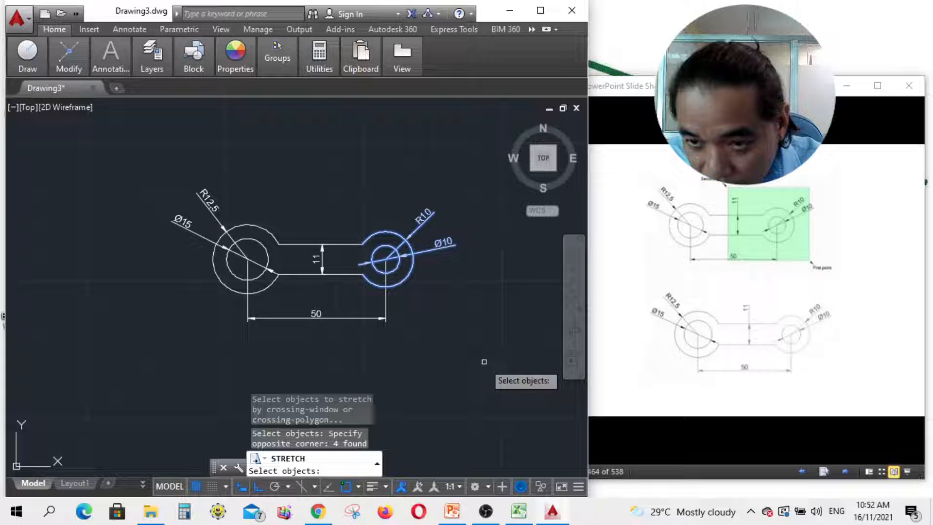
{"action": "left_click", "coordinate": [844, 475]}
{"action": "left_click", "coordinate": [844, 474]}
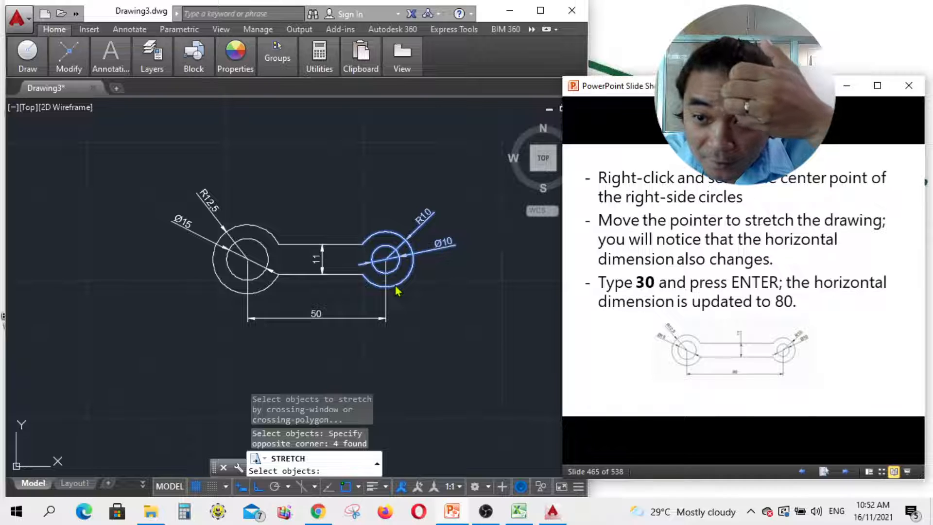
{"action": "right_click", "coordinate": [452, 294]}
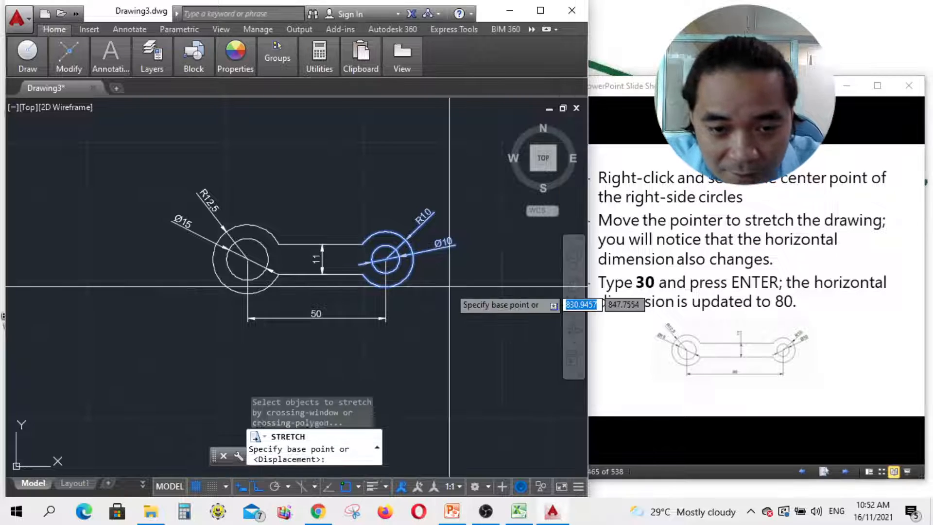
{"action": "left_click", "coordinate": [385, 259]}
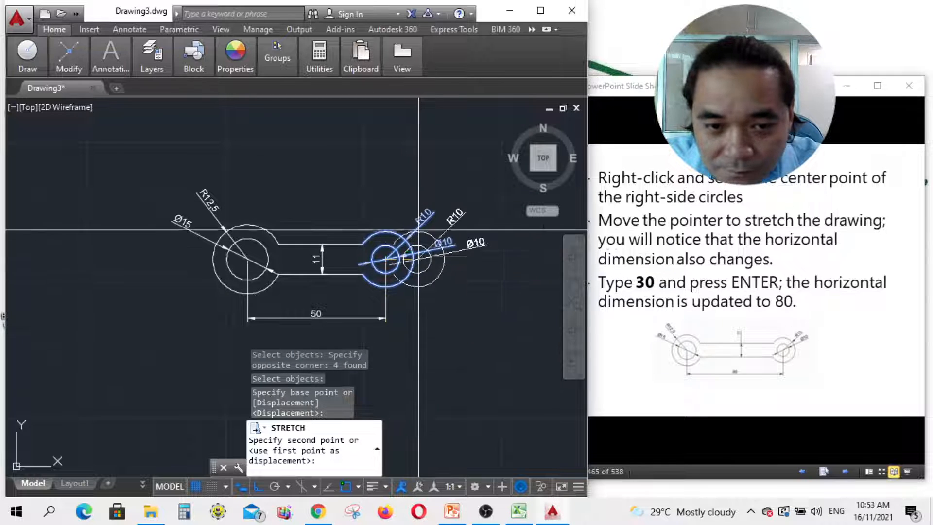
{"action": "key", "text": "Escape"}
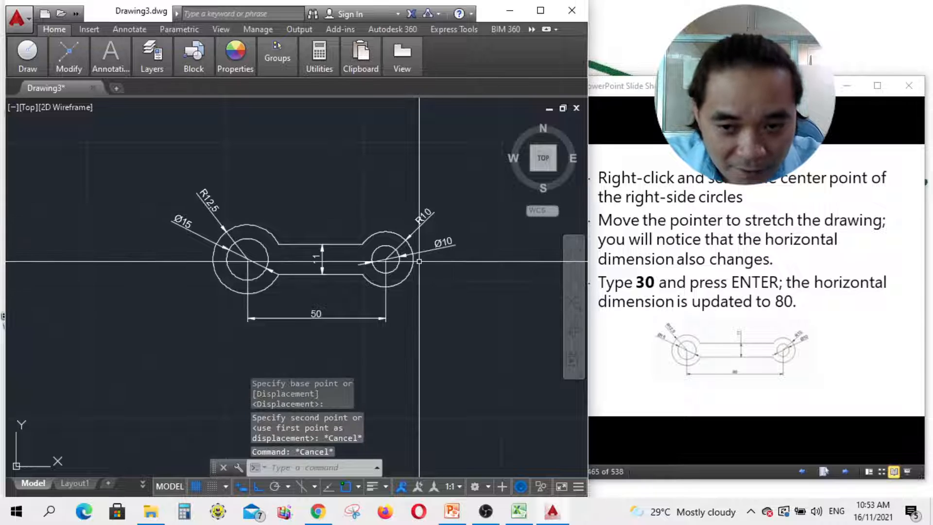
- Try to stretch the link's right arc, inner circle and the 11 dimension by 30 from the right circles' centre, leaving the connecting lines unselected
{"action": "mouse_move", "coordinate": [83, 64]}
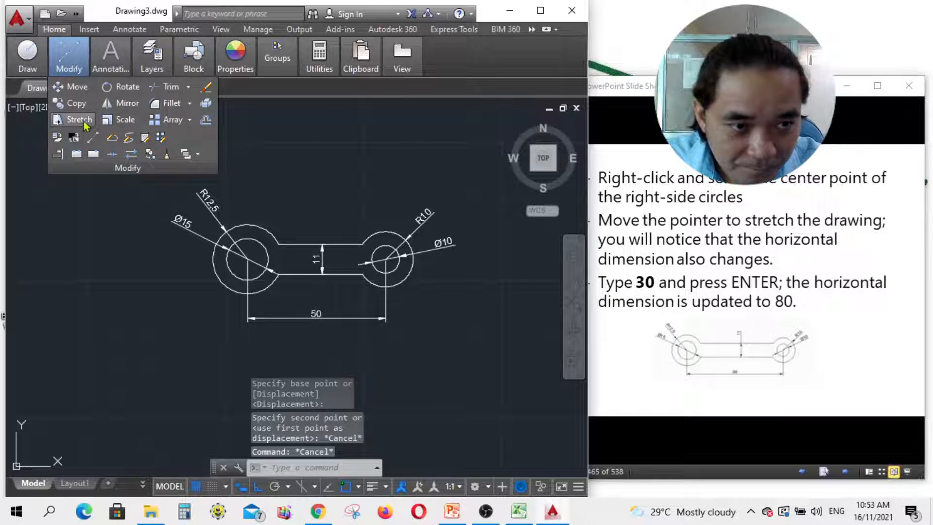
{"action": "left_click", "coordinate": [84, 125]}
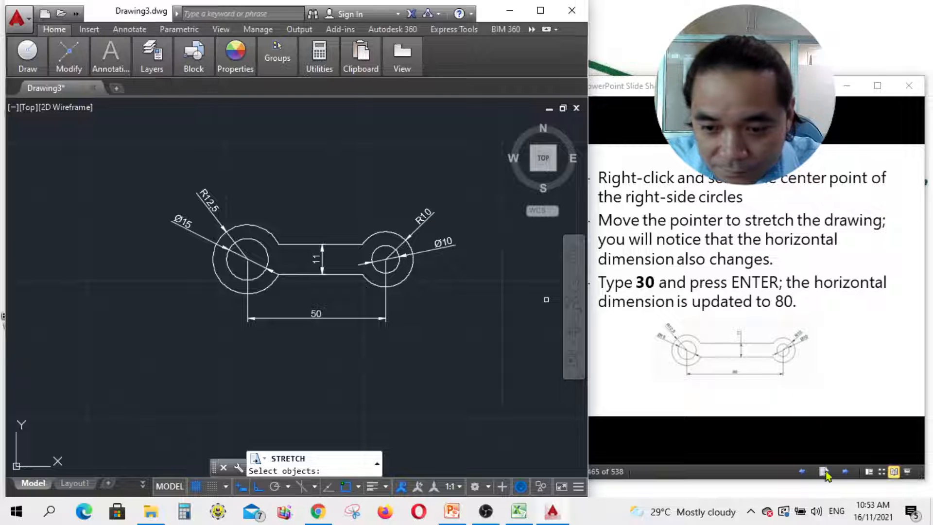
{"action": "left_click", "coordinate": [806, 474]}
{"action": "left_click", "coordinate": [805, 474]}
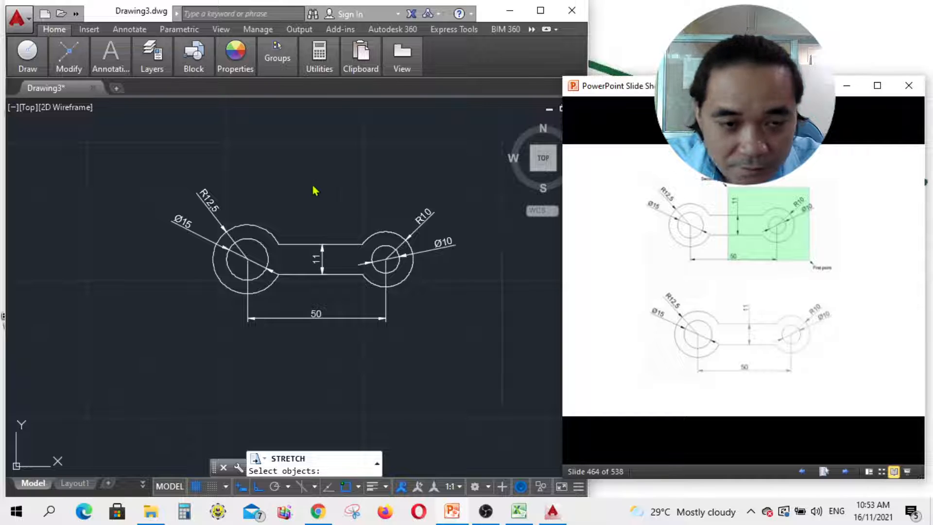
{"action": "left_click", "coordinate": [39, 64]}
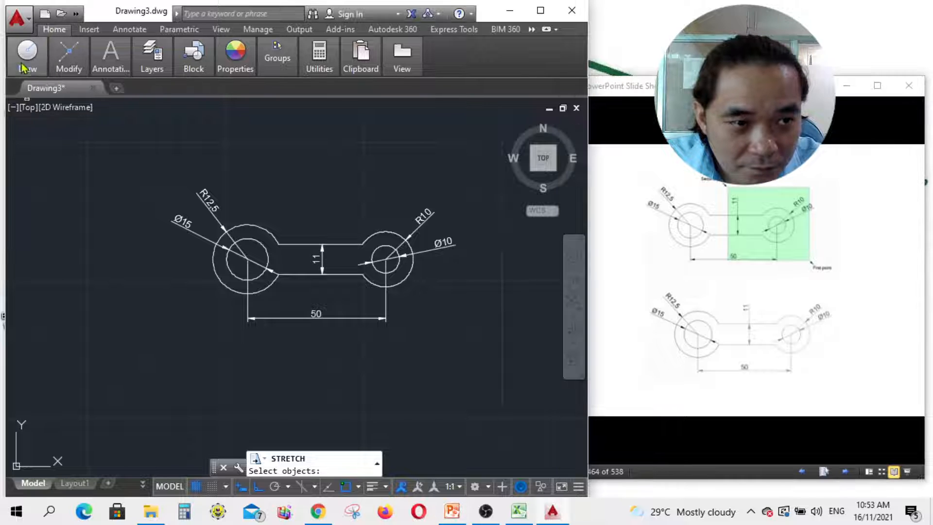
{"action": "left_click", "coordinate": [83, 64]}
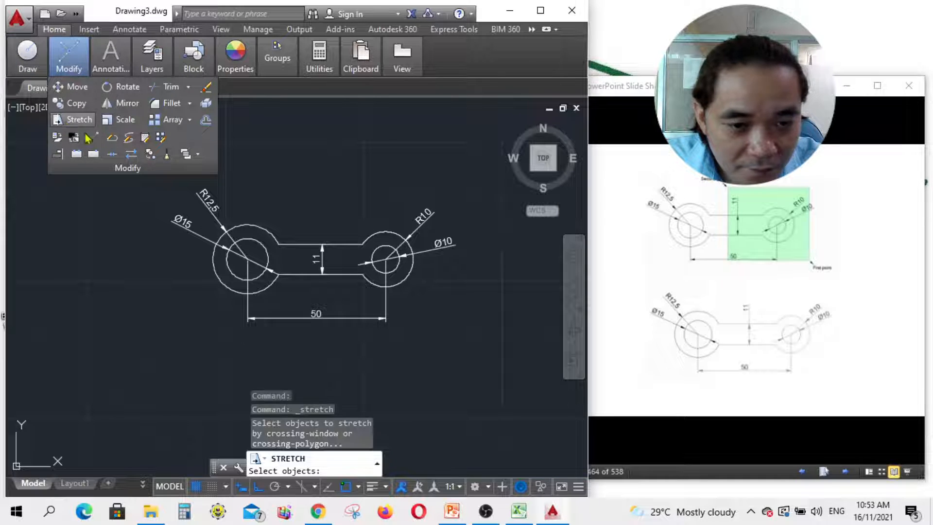
{"action": "left_click", "coordinate": [297, 178]}
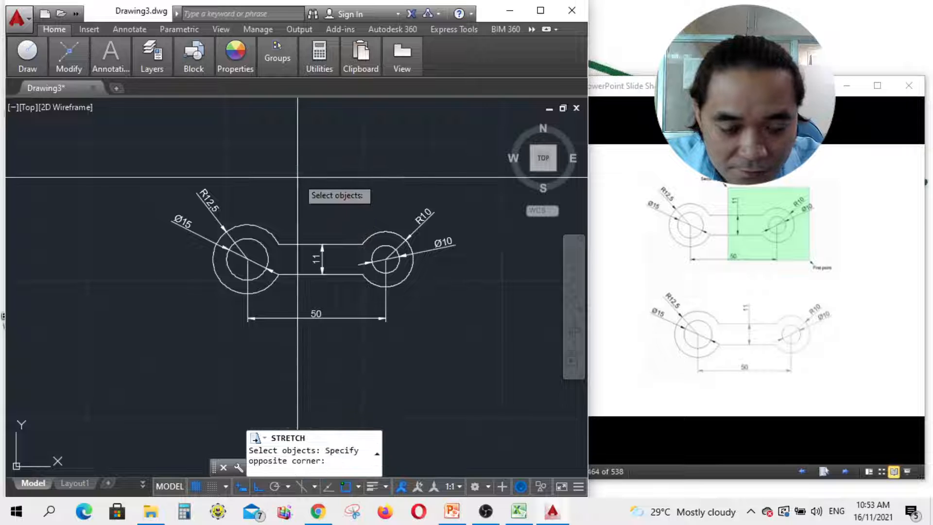
{"action": "left_click", "coordinate": [503, 352]}
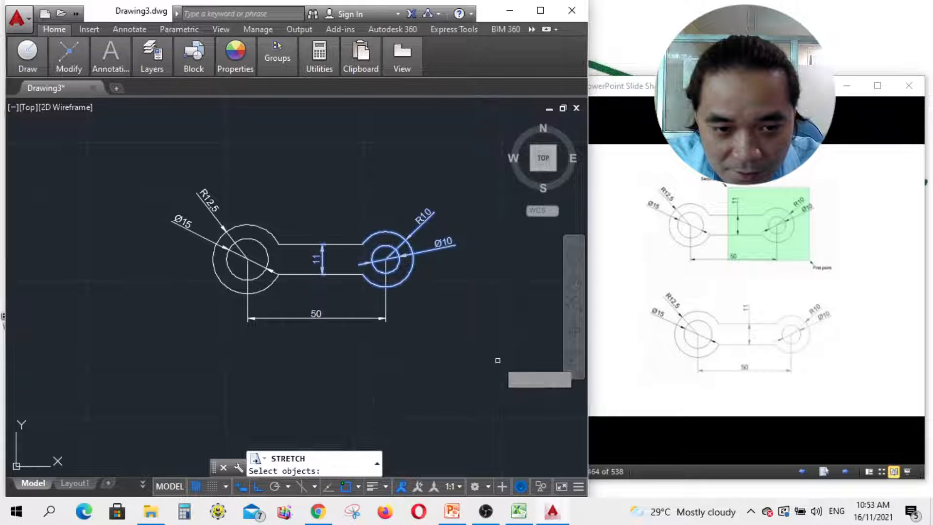
{"action": "left_click", "coordinate": [846, 470]}
{"action": "left_click", "coordinate": [845, 471]}
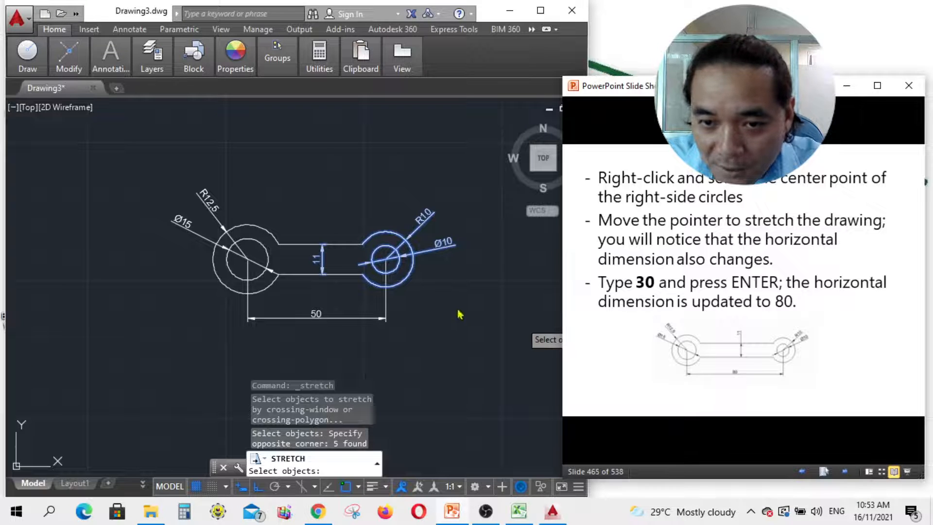
{"action": "right_click", "coordinate": [427, 275]}
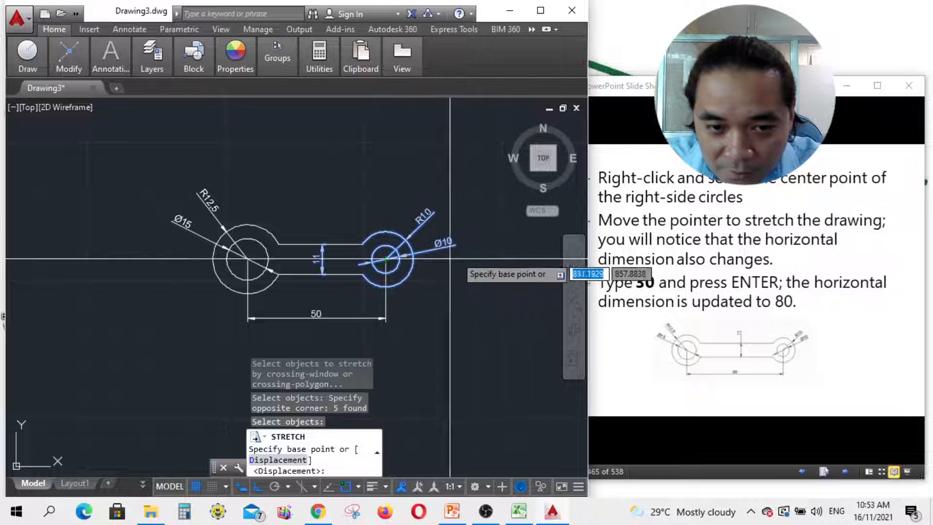
{"action": "left_click", "coordinate": [387, 259]}
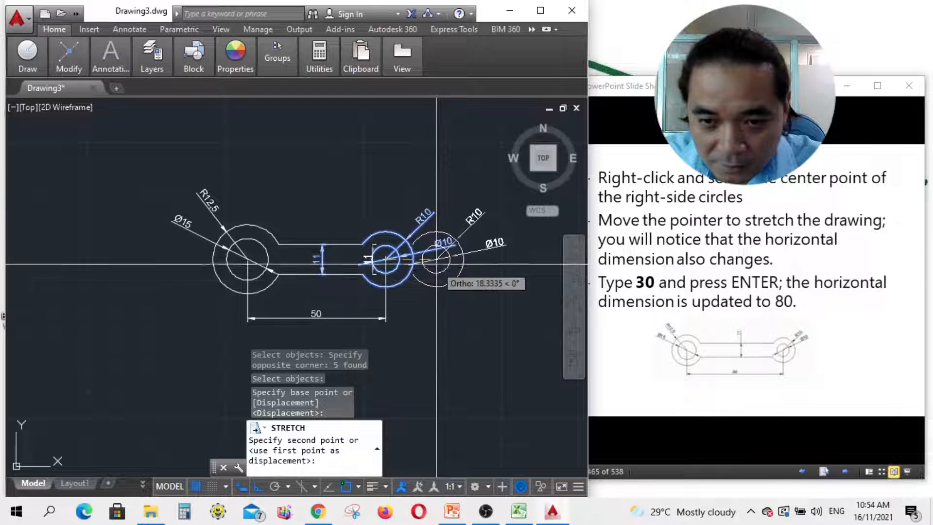
{"action": "type", "text": "3"}
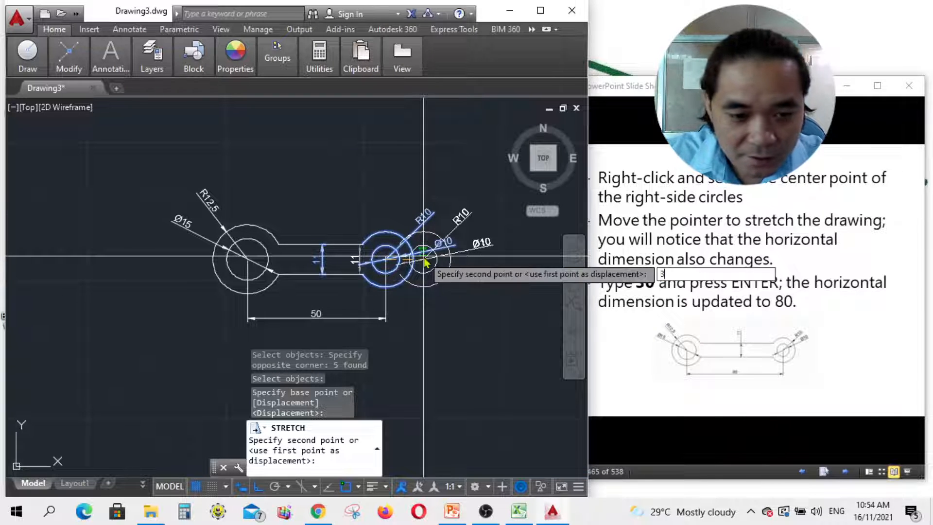
{"action": "type", "text": "0"}
{"action": "key", "text": "Return"}
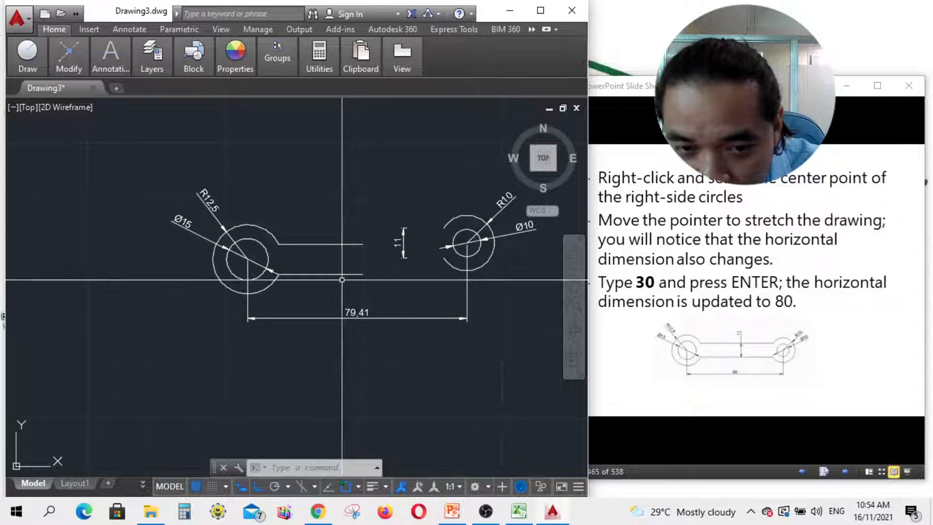
- Undo the last stretch of the link's right end
{"action": "mouse_move", "coordinate": [72, 58]}
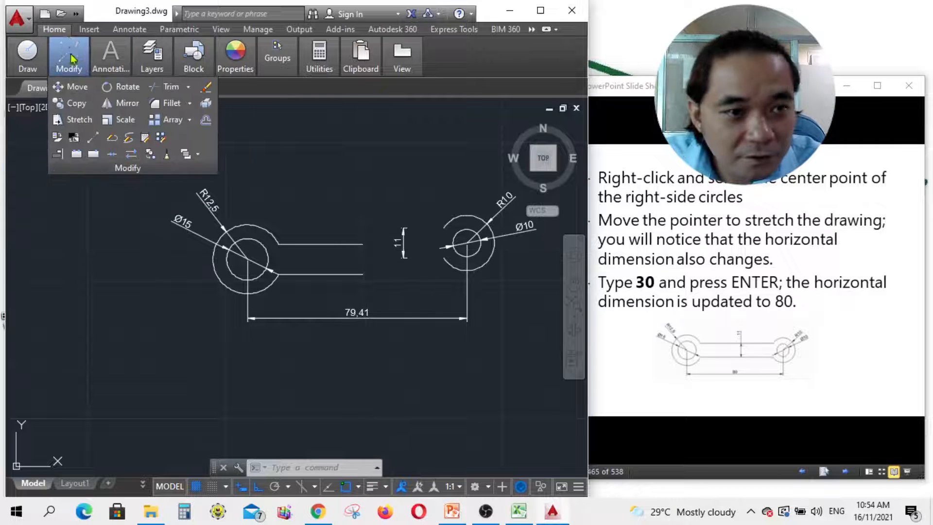
{"action": "left_click", "coordinate": [89, 30]}
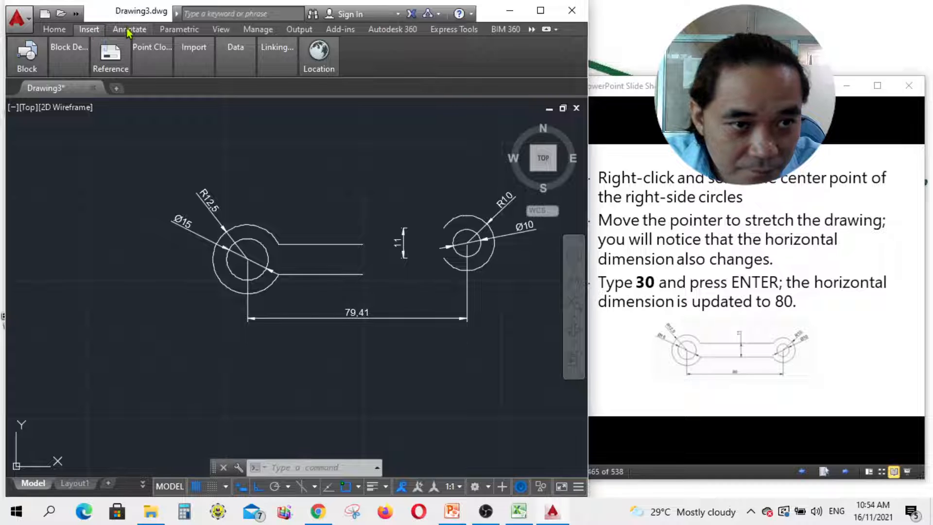
{"action": "left_click", "coordinate": [129, 29]}
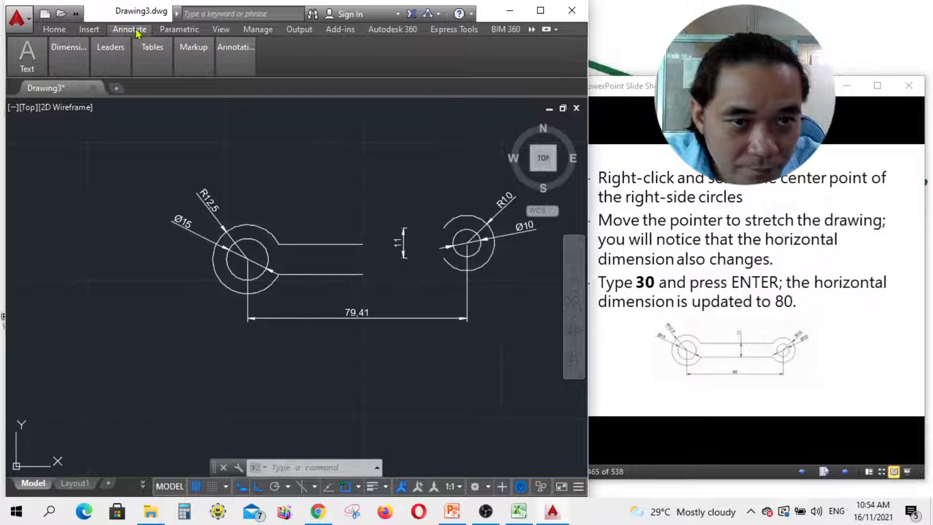
{"action": "left_click", "coordinate": [54, 30]}
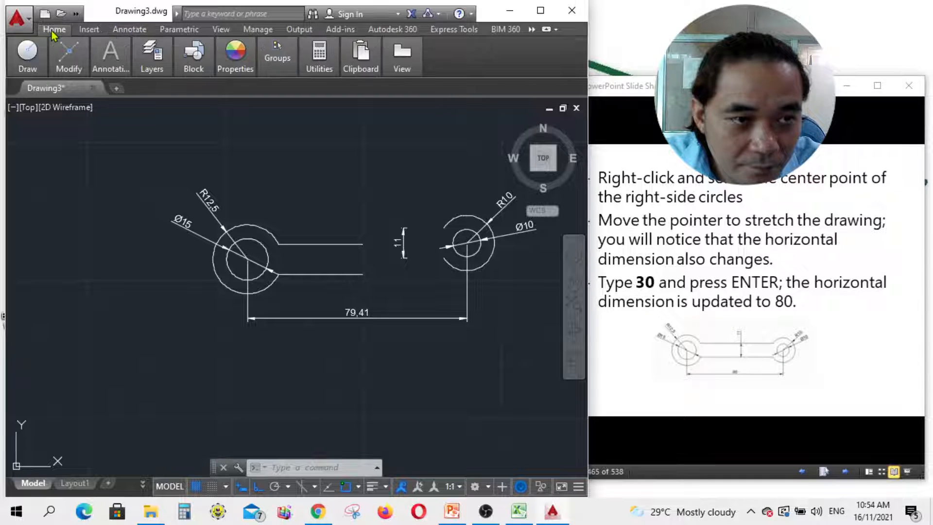
{"action": "left_click", "coordinate": [77, 15]}
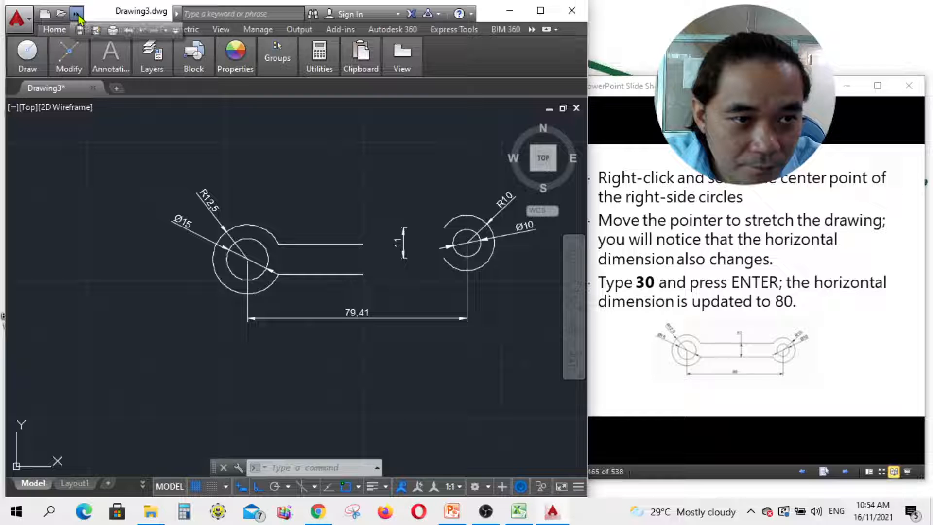
{"action": "left_click", "coordinate": [129, 30]}
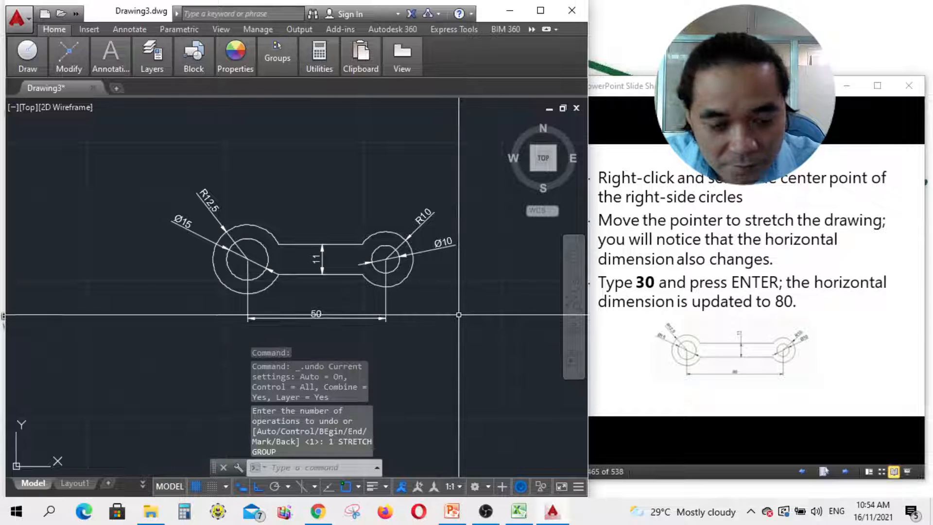
{"action": "key", "text": "Escape"}
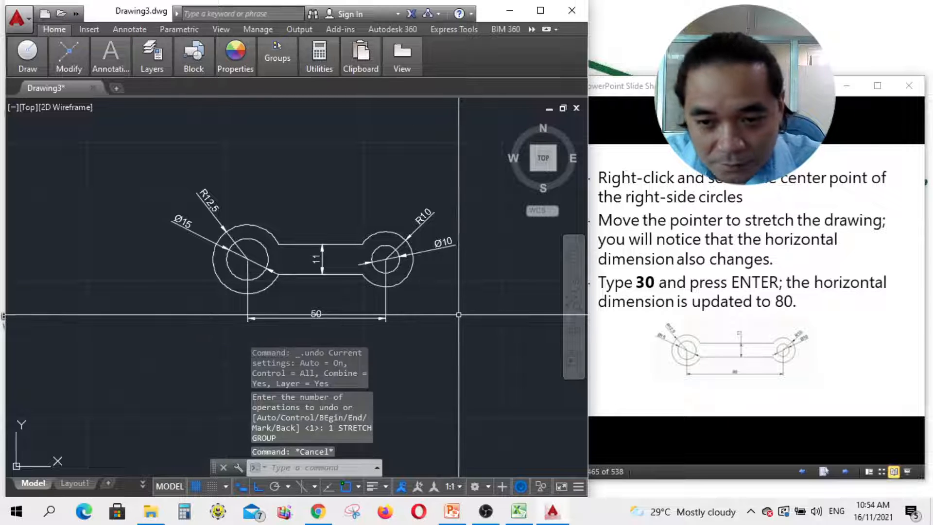
- Go back one slide and try to stretch the link's right end, the 11 dimension and both connecting lines by 30 from the right circles' centre
{"action": "left_click", "coordinate": [802, 471]}
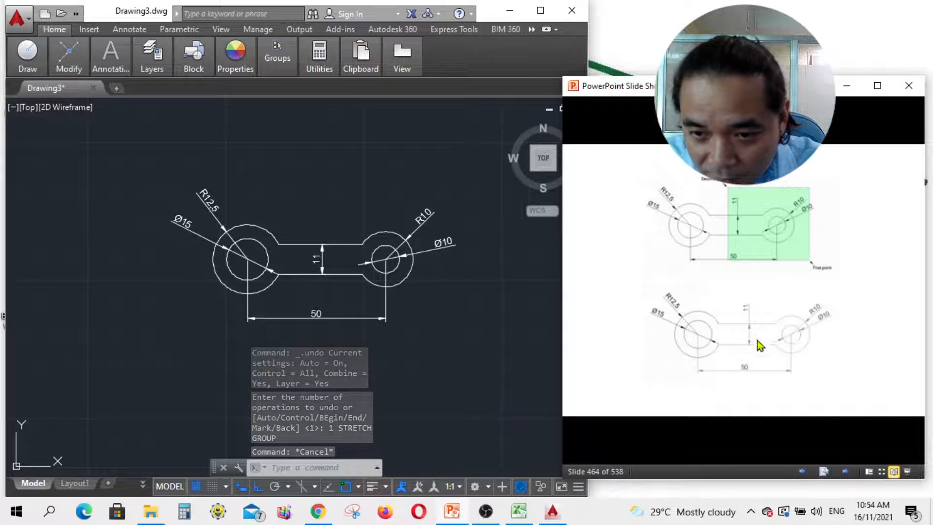
{"action": "left_click", "coordinate": [439, 379]}
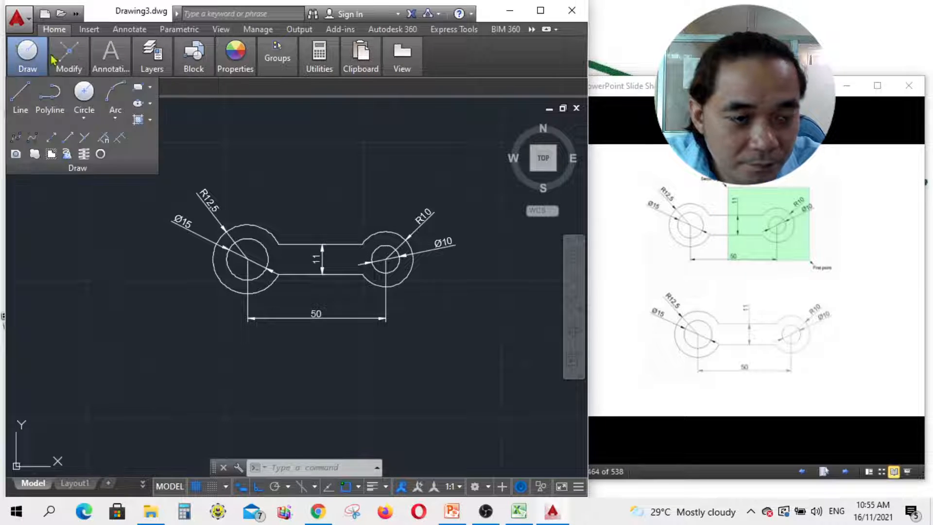
{"action": "mouse_move", "coordinate": [68, 58]}
{"action": "left_click", "coordinate": [74, 119]}
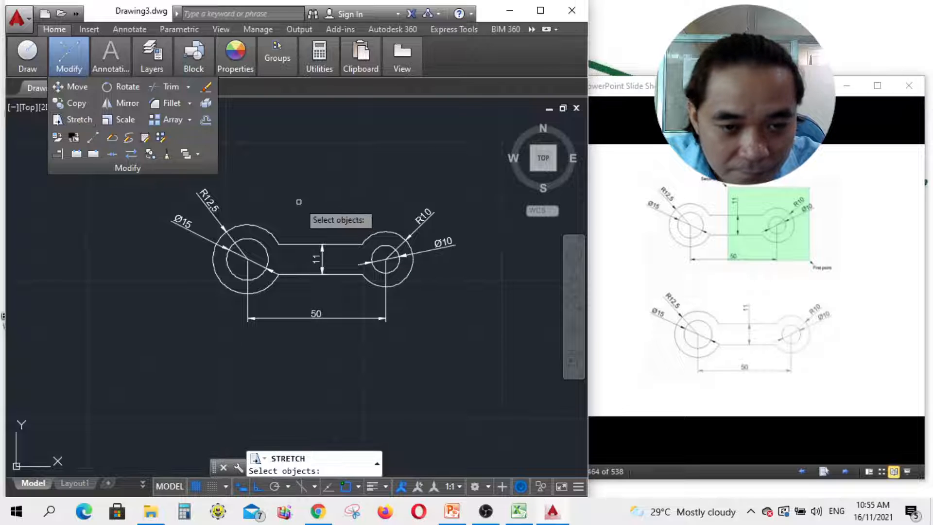
{"action": "left_click", "coordinate": [268, 148]}
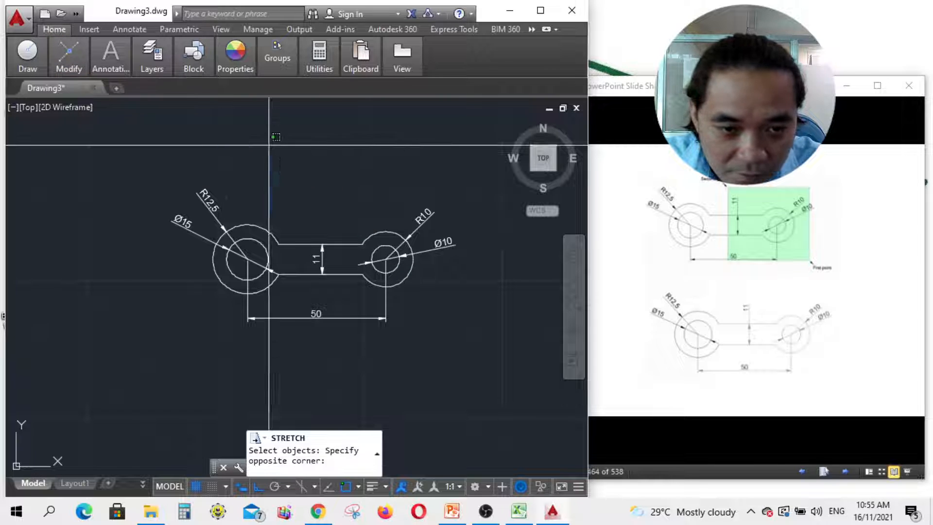
{"action": "left_click", "coordinate": [493, 349]}
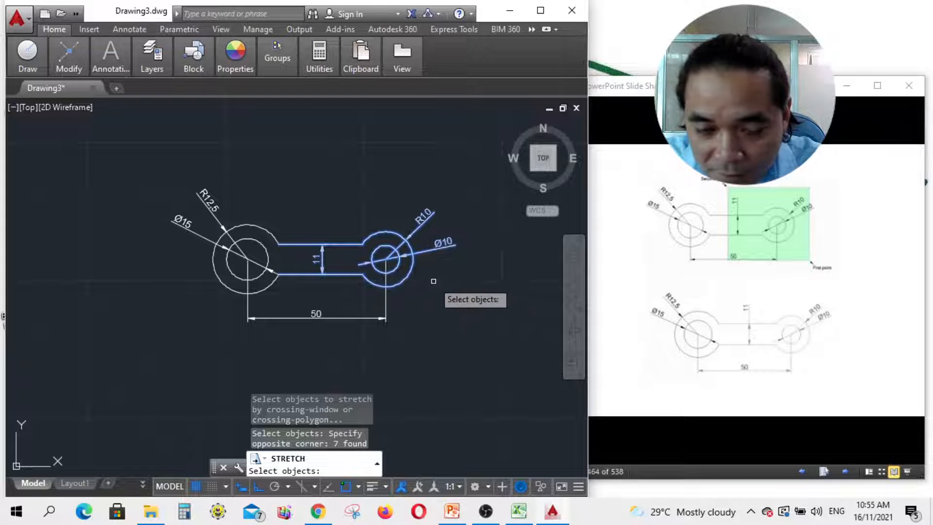
{"action": "key", "text": "Return"}
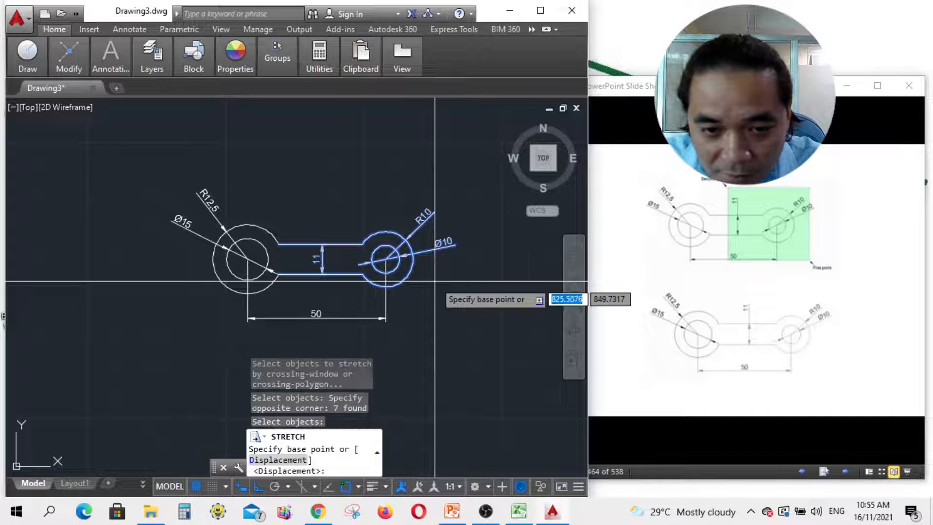
{"action": "left_click", "coordinate": [386, 260]}
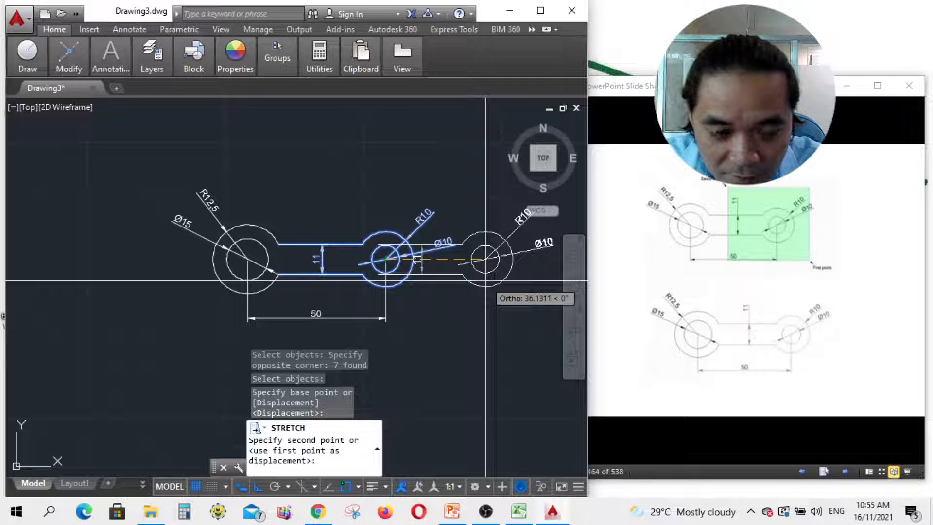
{"action": "type", "text": "30"}
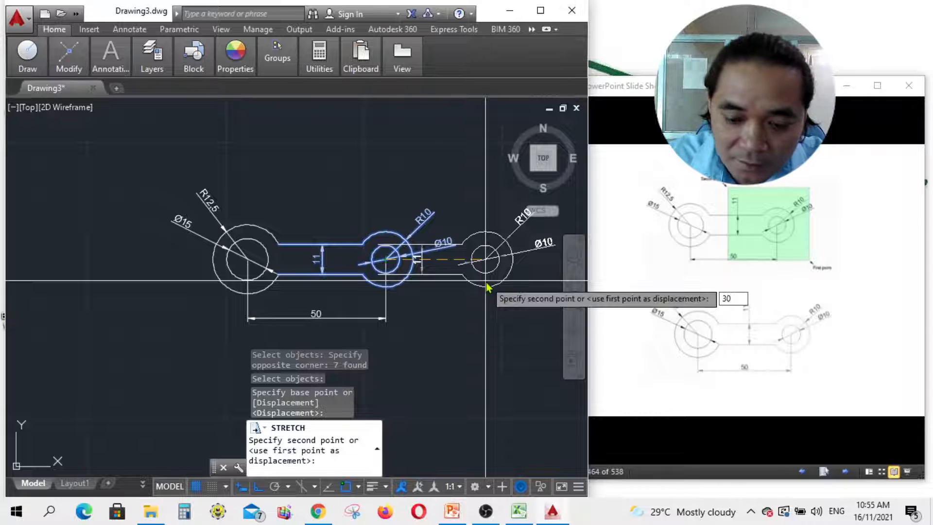
{"action": "key", "text": "Return"}
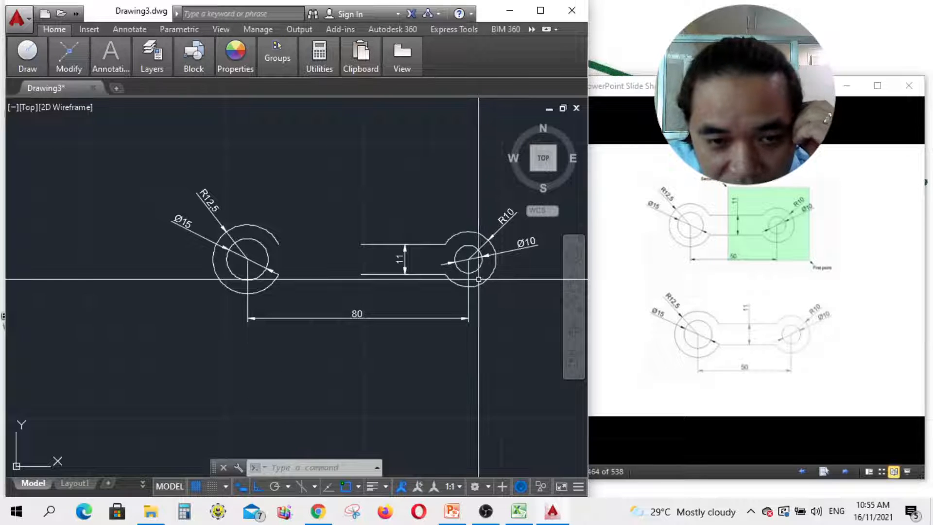
- Undo the stretch of the right end and connecting lines
{"action": "left_click", "coordinate": [76, 13]}
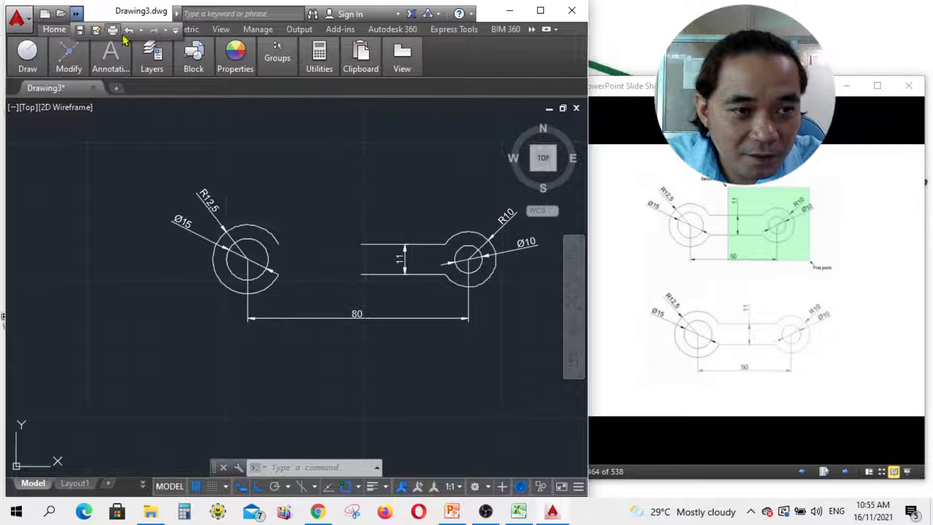
{"action": "left_click", "coordinate": [129, 30]}
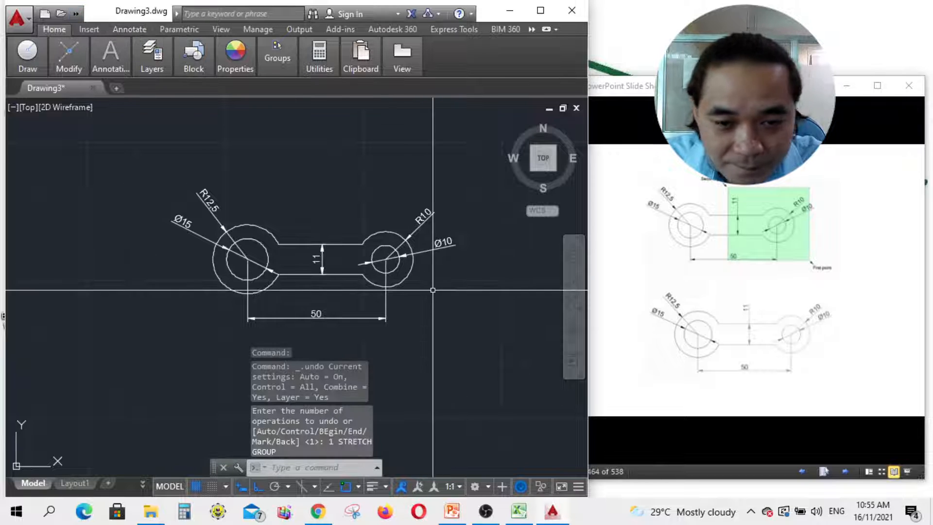
- Try to stretch the right arc, inner circle, their dimensions and the 11 dimension from the right circles' centre
{"action": "mouse_move", "coordinate": [26, 63]}
{"action": "mouse_move", "coordinate": [63, 66]}
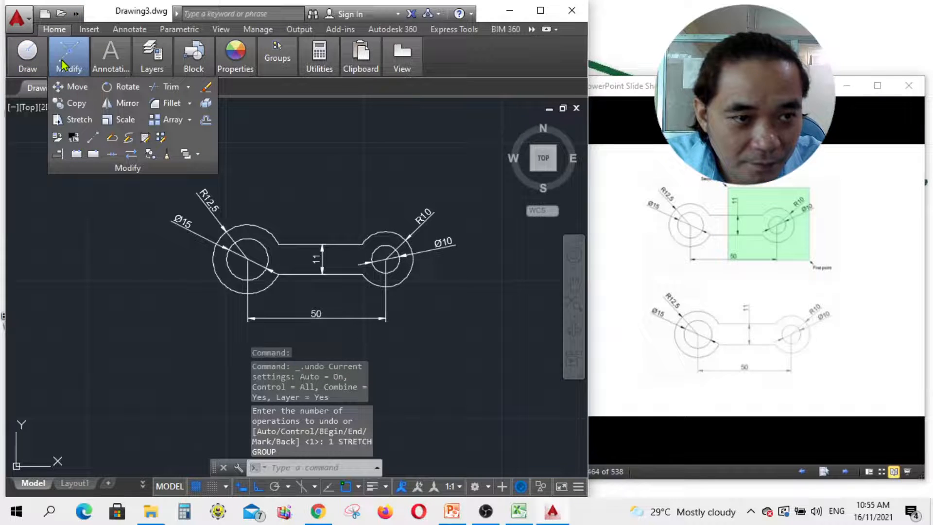
{"action": "left_click", "coordinate": [77, 119]}
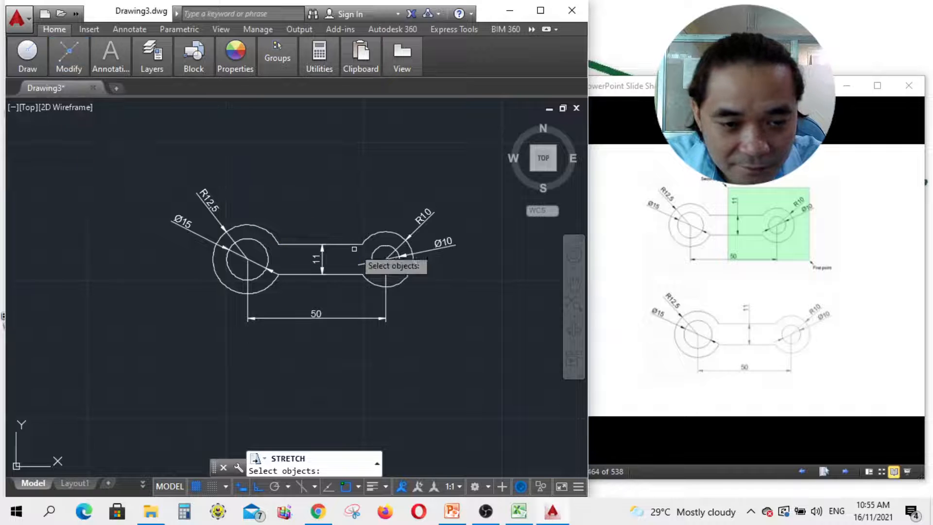
{"action": "left_click", "coordinate": [279, 145]}
{"action": "left_click", "coordinate": [506, 373]}
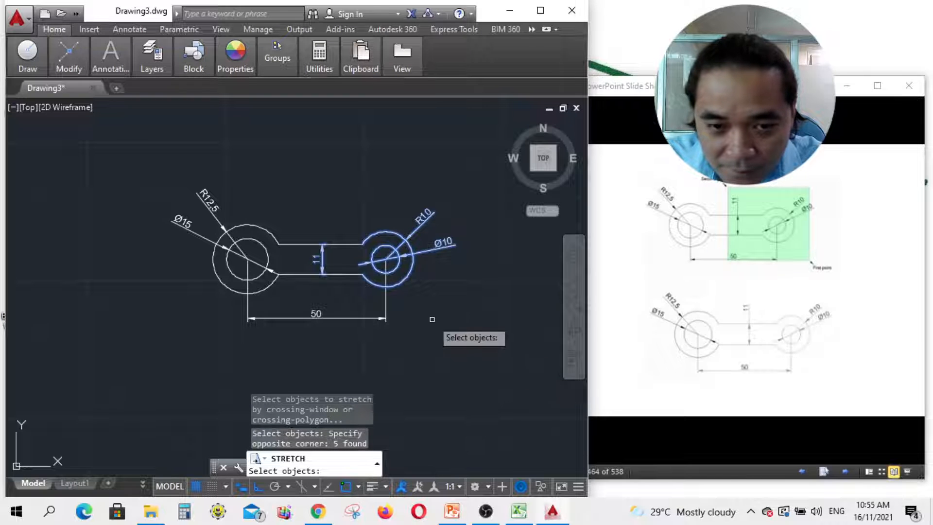
{"action": "key", "text": "Return"}
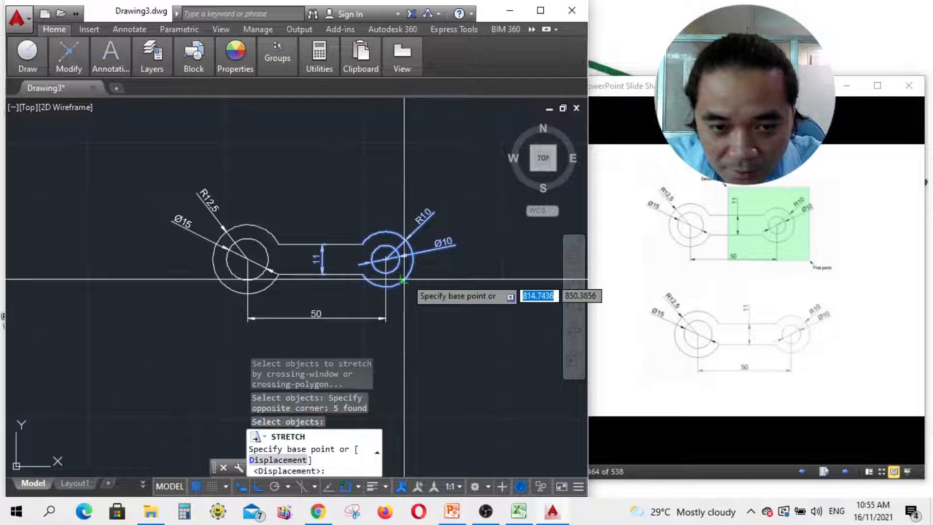
{"action": "left_click", "coordinate": [385, 259]}
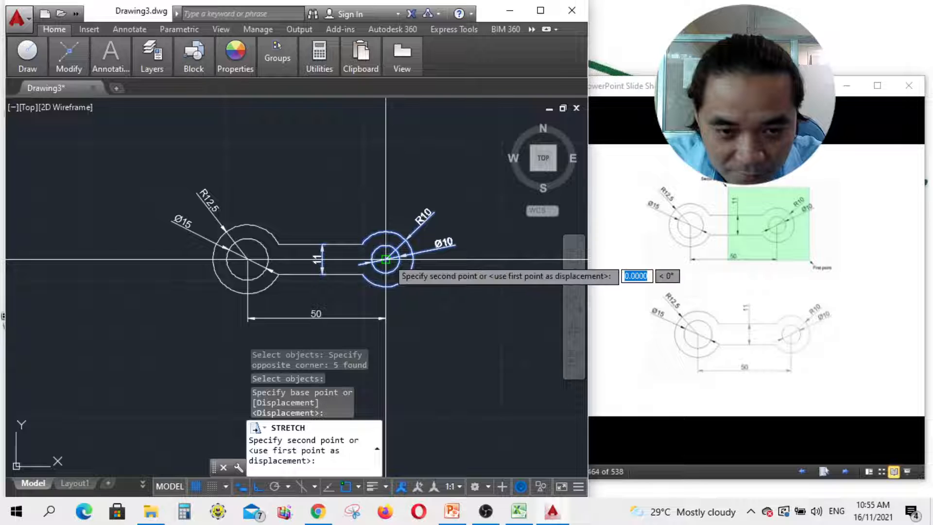
{"action": "left_click", "coordinate": [387, 258]}
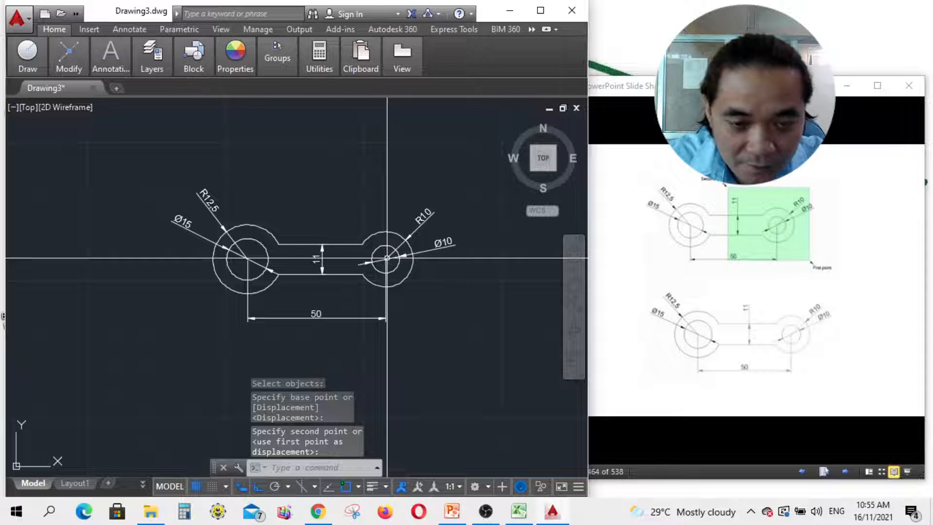
{"action": "key", "text": "Return"}
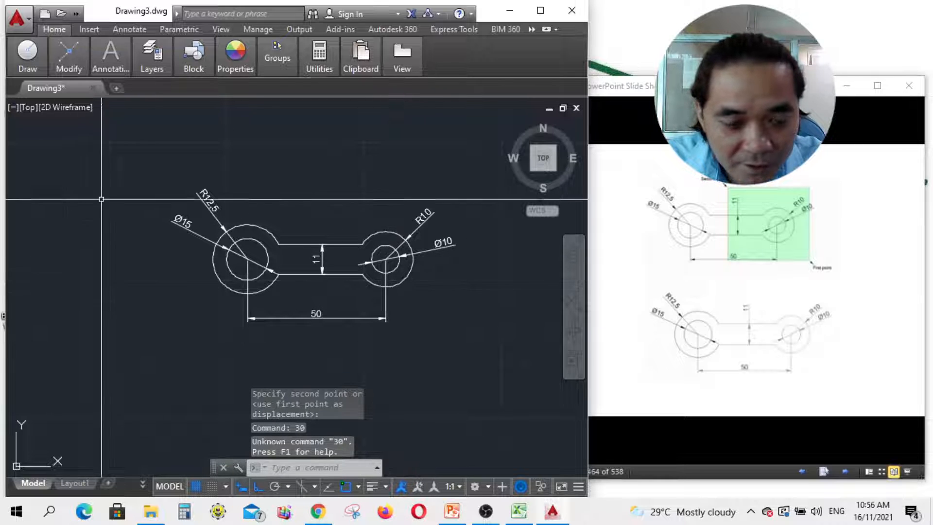
- Retry stretching the right arc, inner circle and their dimensions to the right by 30 from the circles' centre, without the connecting lines
{"action": "mouse_move", "coordinate": [73, 69]}
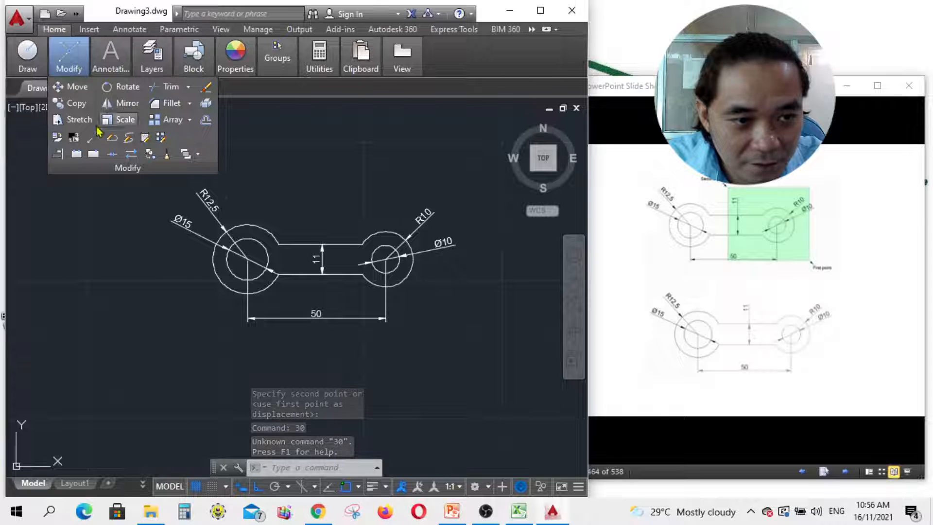
{"action": "left_click", "coordinate": [72, 120]}
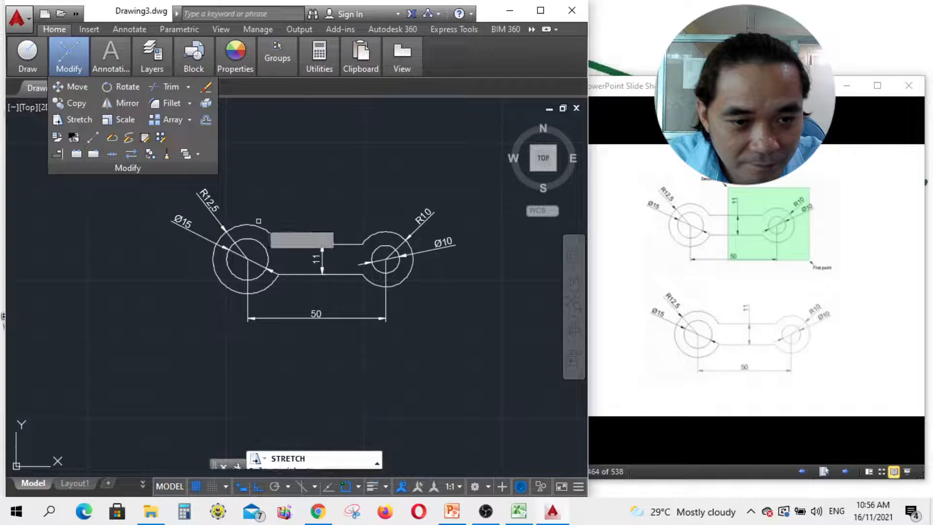
{"action": "left_click", "coordinate": [291, 136]}
{"action": "left_click", "coordinate": [535, 383]}
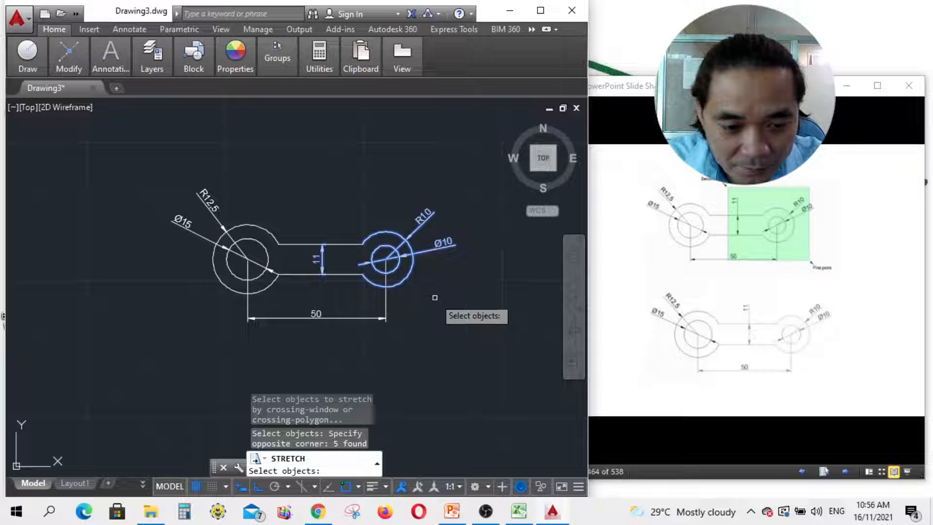
{"action": "key", "text": "Return"}
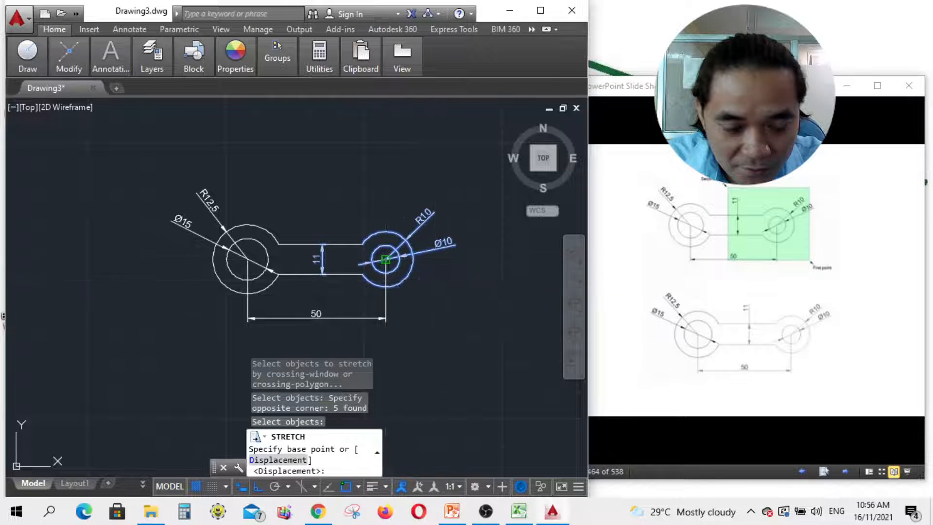
{"action": "left_click", "coordinate": [385, 259]}
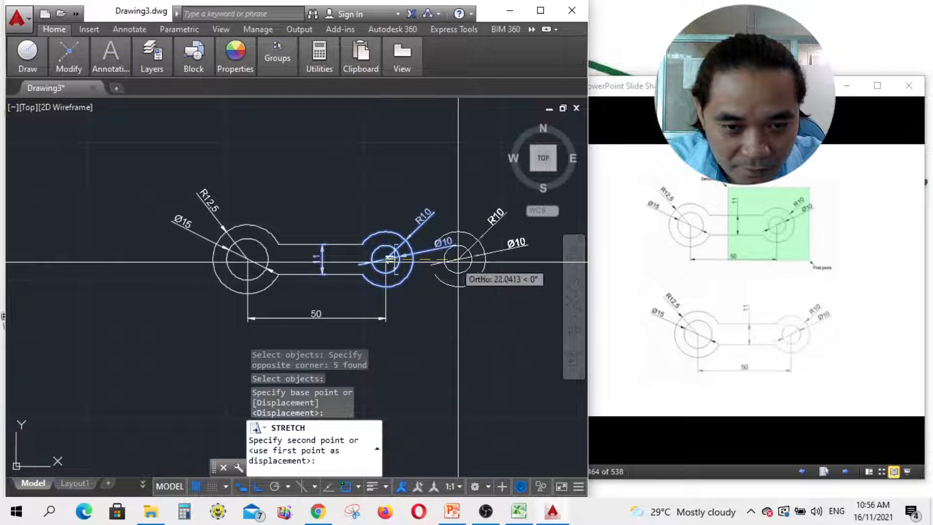
{"action": "type", "text": "3"}
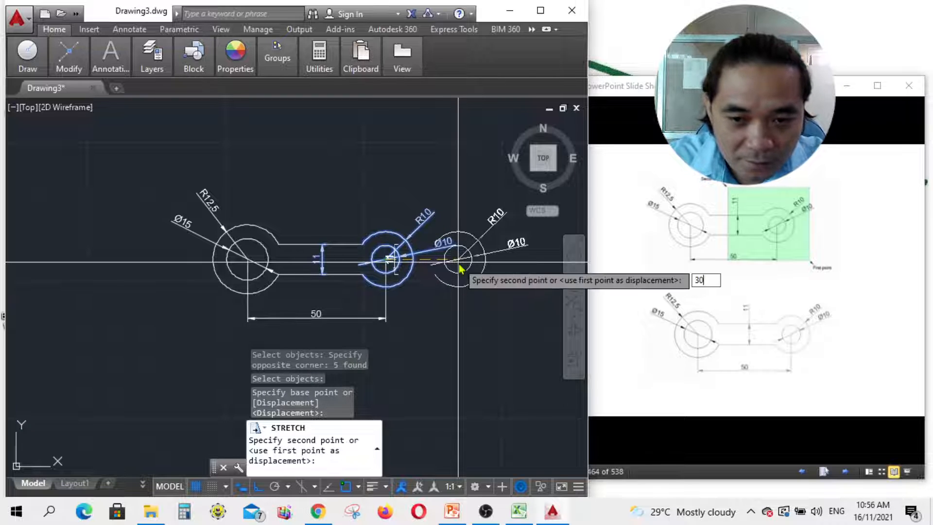
{"action": "type", "text": "0"}
{"action": "key", "text": "Return"}
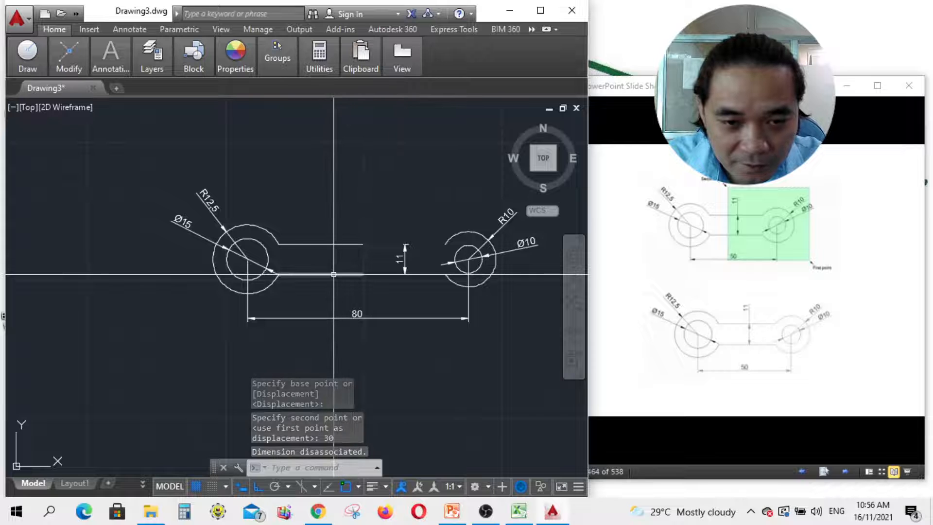
- Undo the last 30-unit stretch of the right end
{"action": "left_click", "coordinate": [75, 14]}
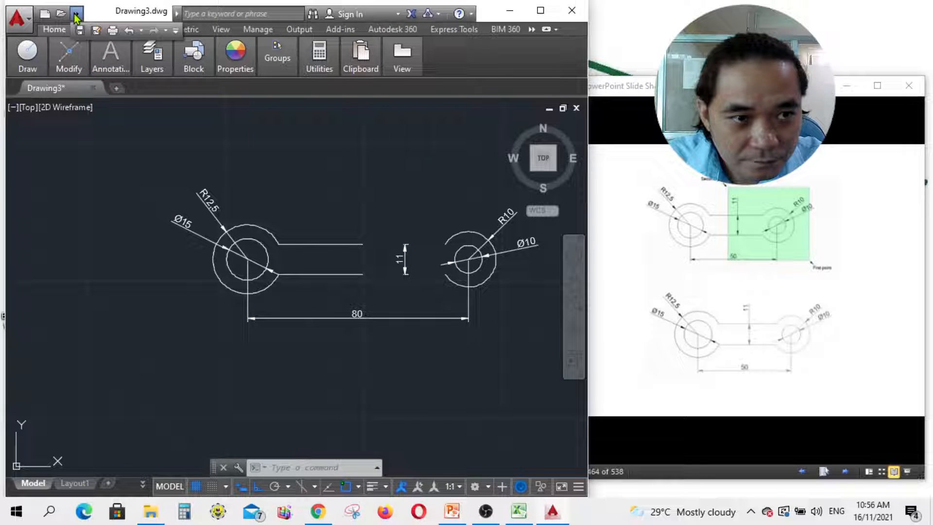
{"action": "left_click", "coordinate": [129, 31]}
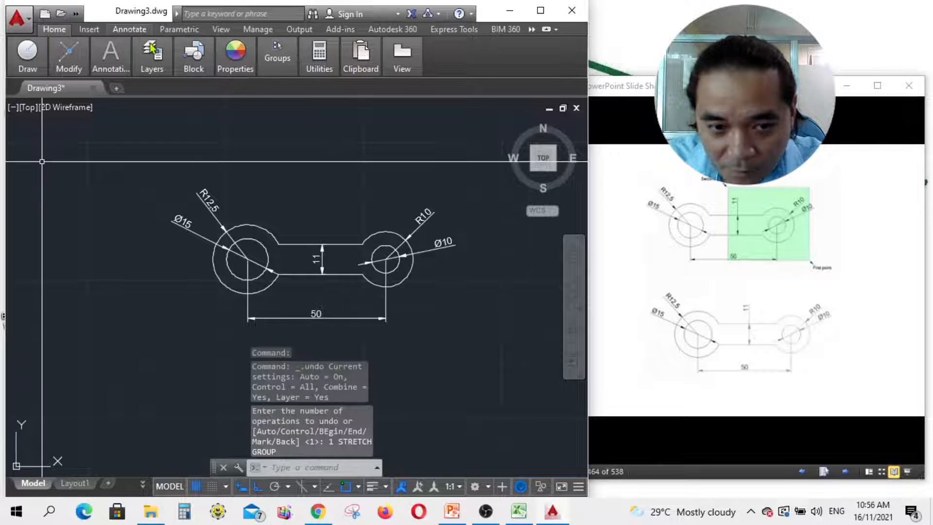
{"action": "left_click", "coordinate": [299, 294]}
{"action": "left_click", "coordinate": [289, 207]}
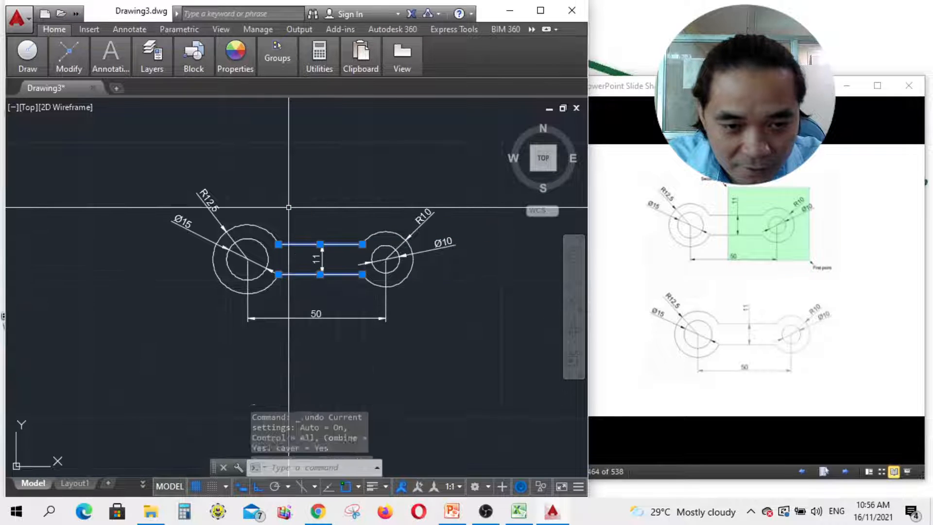
{"action": "key", "text": "Escape"}
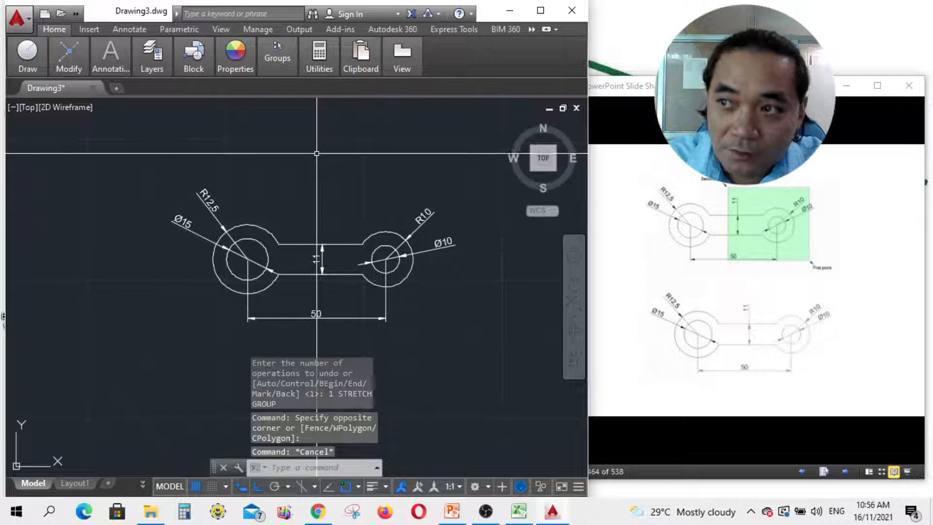
- Stretch the right arc, inner circle, their dimensions, the 11 dimension and both connecting lines by 30 to the right from the right circles' centre
{"action": "mouse_move", "coordinate": [72, 70]}
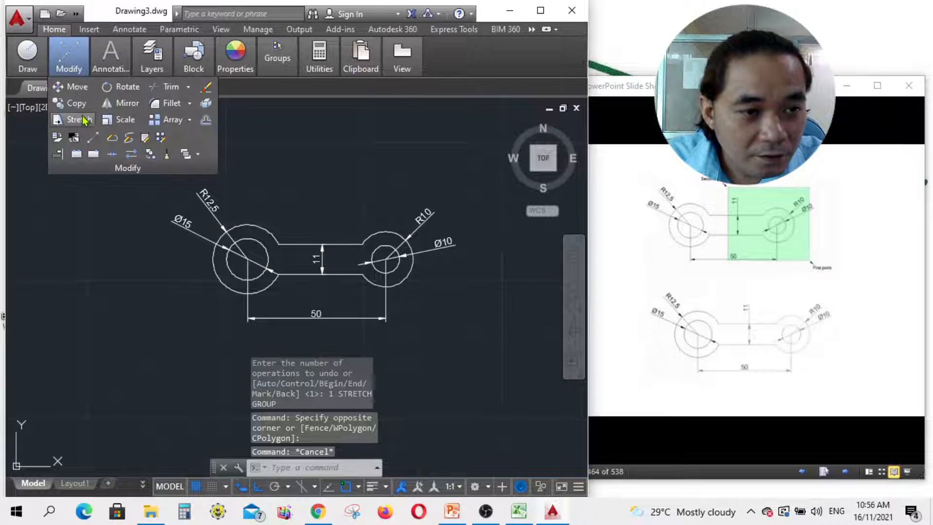
{"action": "left_click", "coordinate": [80, 121]}
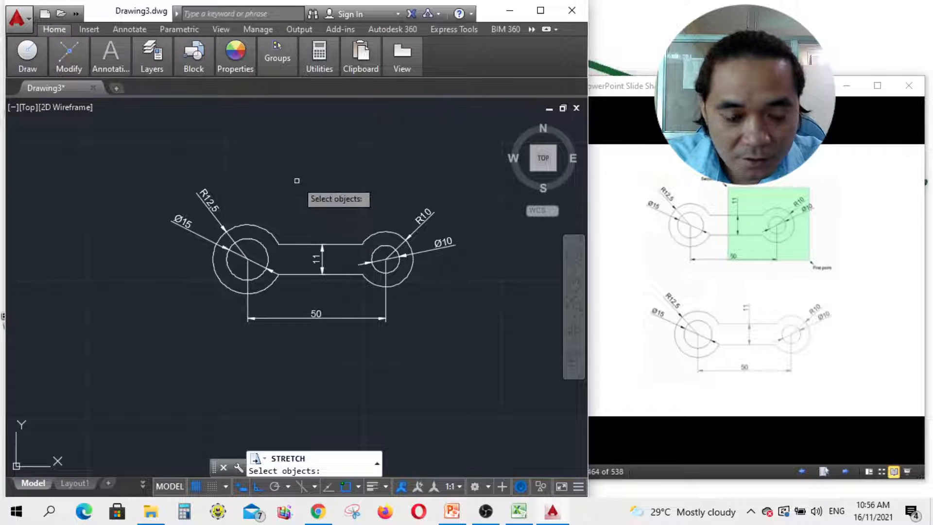
{"action": "left_click", "coordinate": [308, 149]}
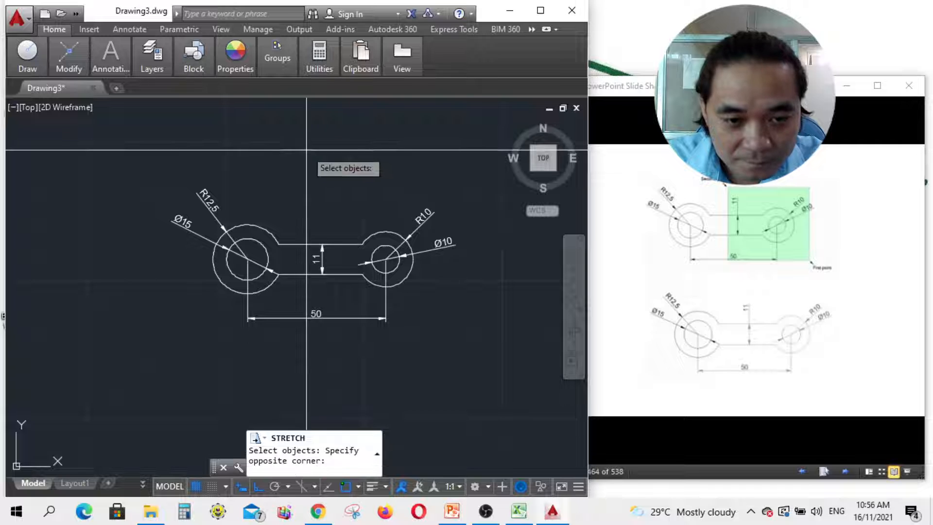
{"action": "left_click", "coordinate": [490, 376]}
{"action": "left_click", "coordinate": [336, 274]}
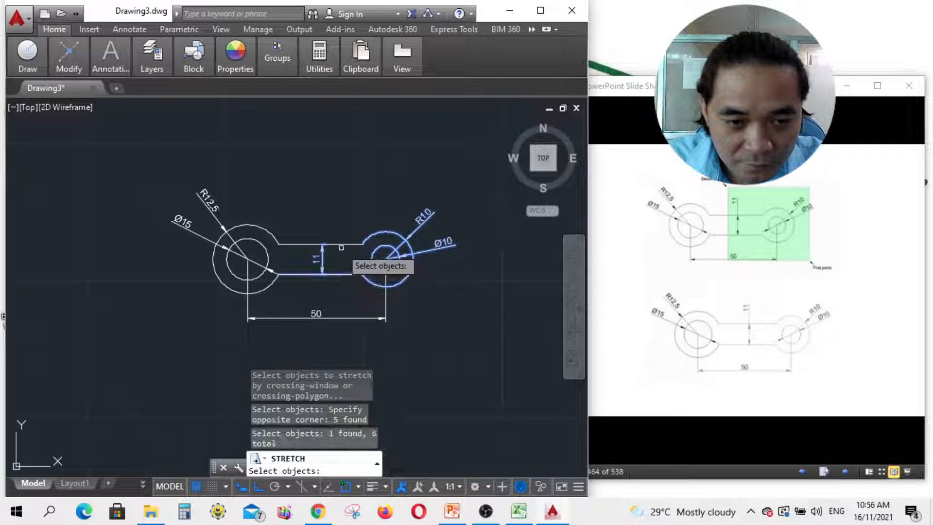
{"action": "left_click", "coordinate": [341, 245]}
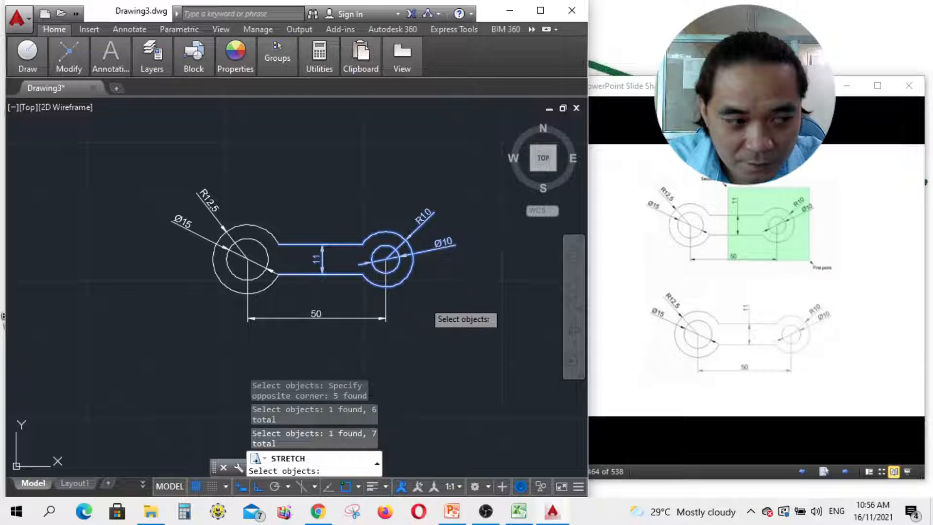
{"action": "key", "text": "Return"}
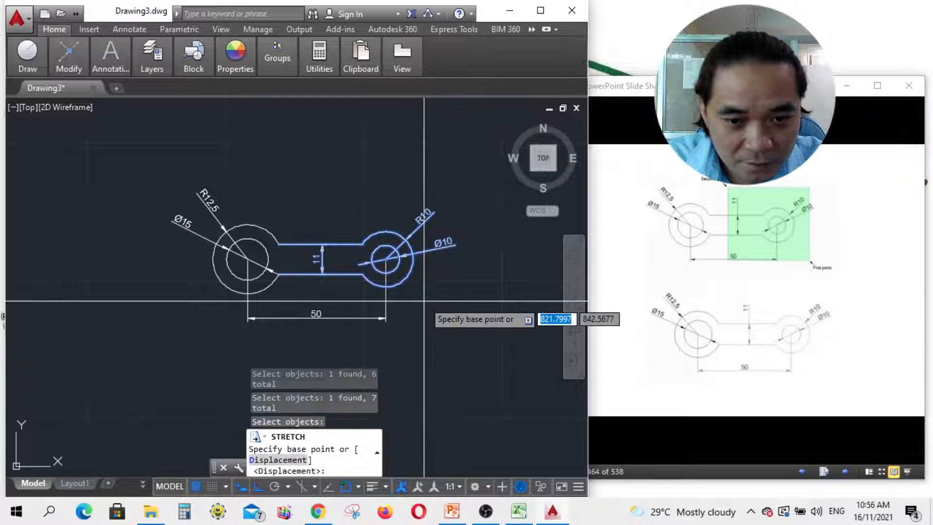
{"action": "left_click", "coordinate": [386, 260]}
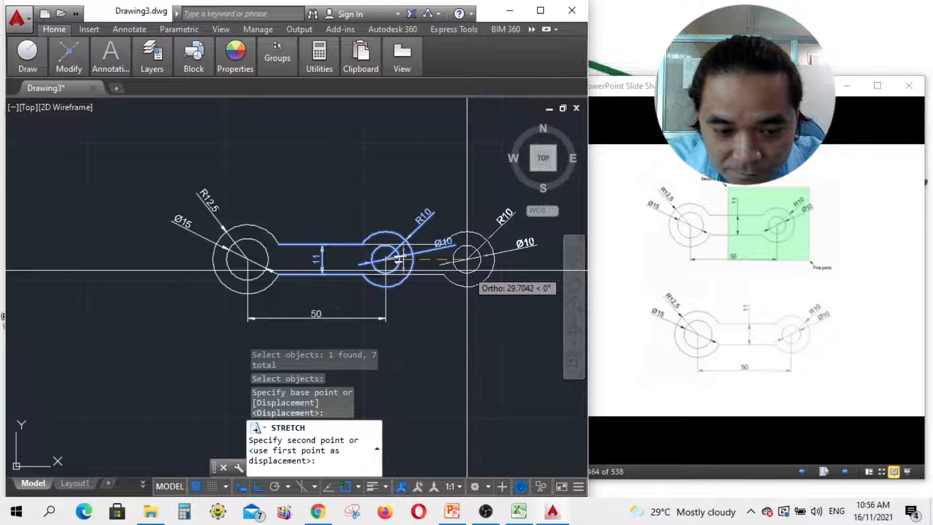
{"action": "type", "text": "30"}
{"action": "key", "text": "Return"}
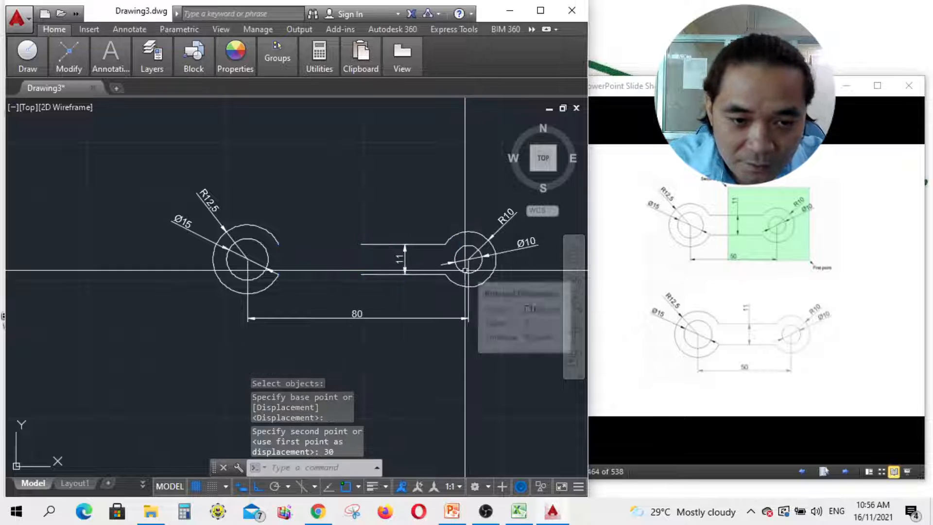
- Grip-stretch the free ends of the upper and lower connecting lines to the matching endpoints of the R12.5 arc
{"action": "left_click", "coordinate": [370, 243]}
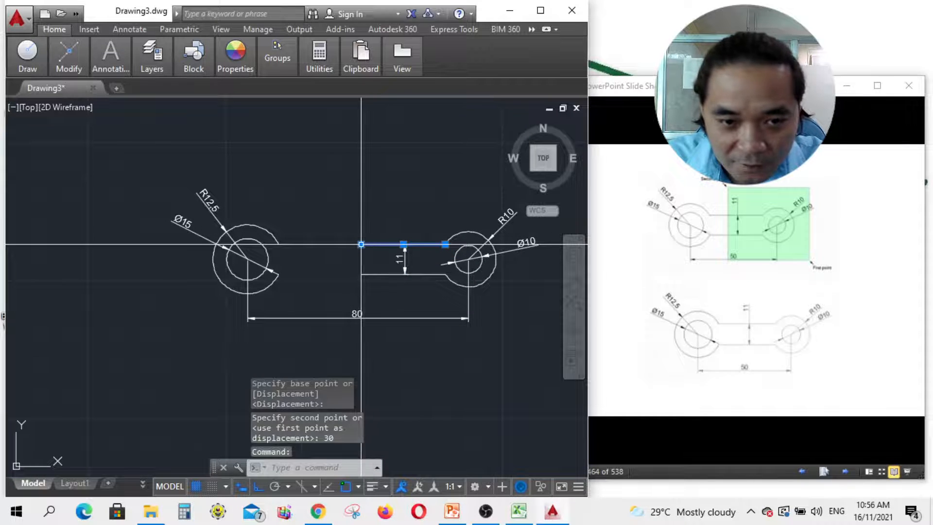
{"action": "left_click", "coordinate": [360, 244]}
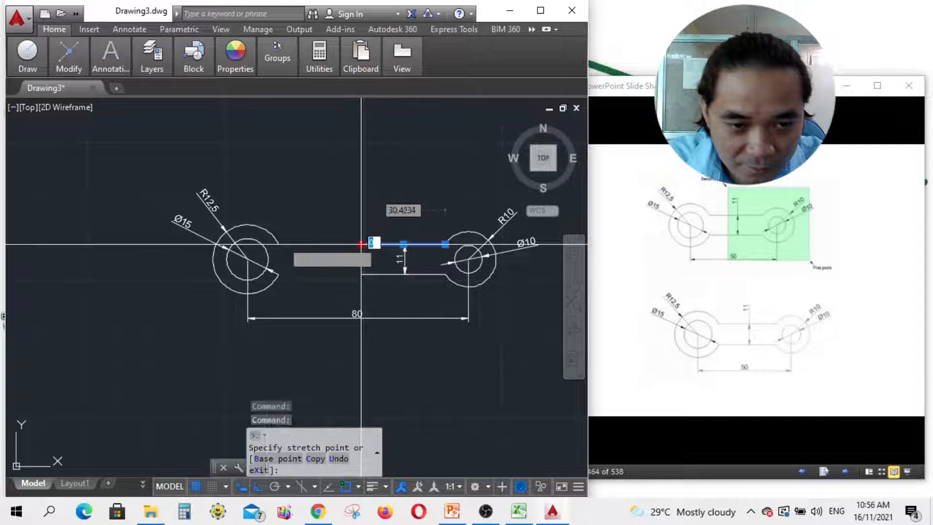
{"action": "left_click", "coordinate": [278, 244]}
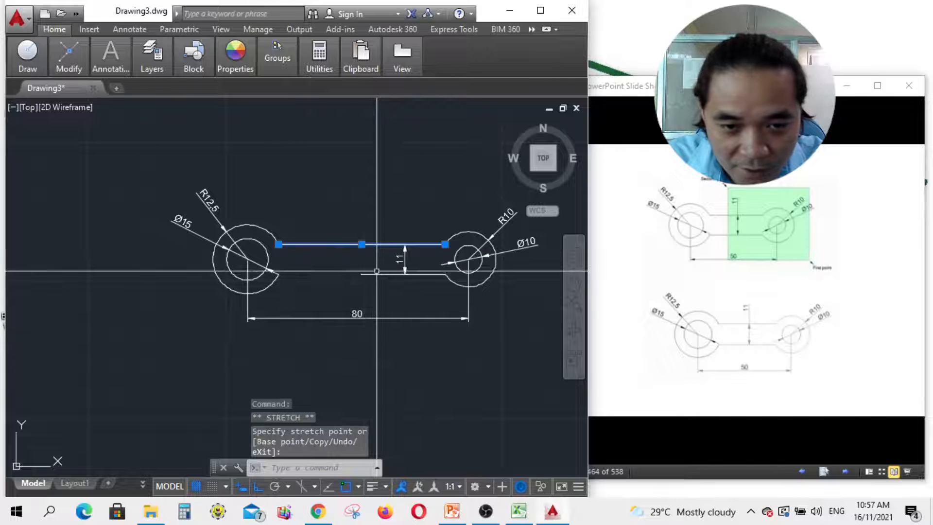
{"action": "left_click", "coordinate": [377, 272]}
{"action": "left_click", "coordinate": [359, 277]}
{"action": "left_click", "coordinate": [361, 274]}
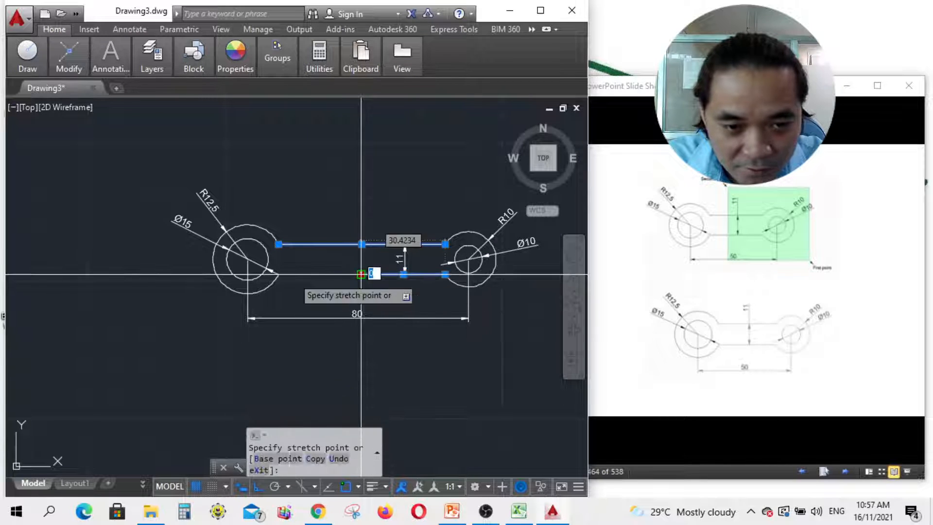
{"action": "left_click", "coordinate": [278, 275]}
{"action": "key", "text": "Escape"}
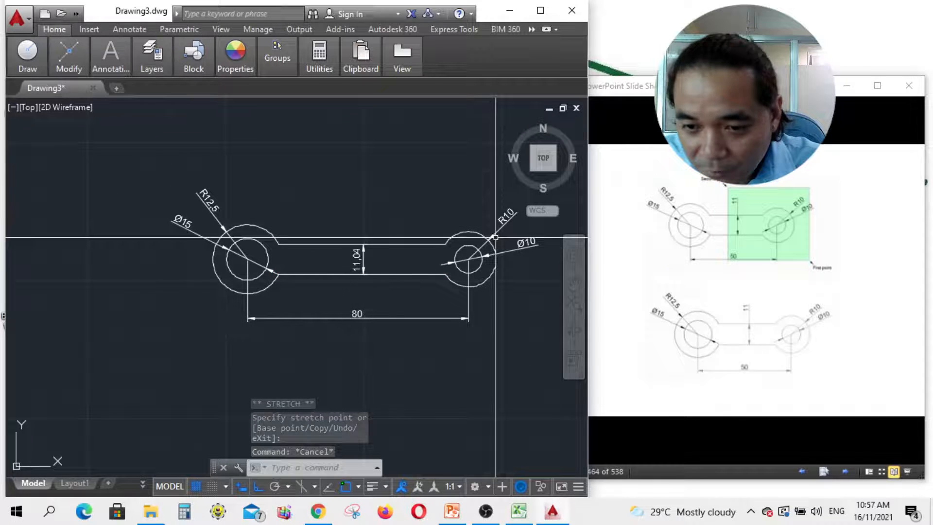
- Switch to the PowerPoint slide show and advance it to the section on modifying dimensions by trimming and extending
{"action": "left_click", "coordinate": [815, 410]}
{"action": "left_click", "coordinate": [846, 470]}
{"action": "left_click", "coordinate": [844, 471]}
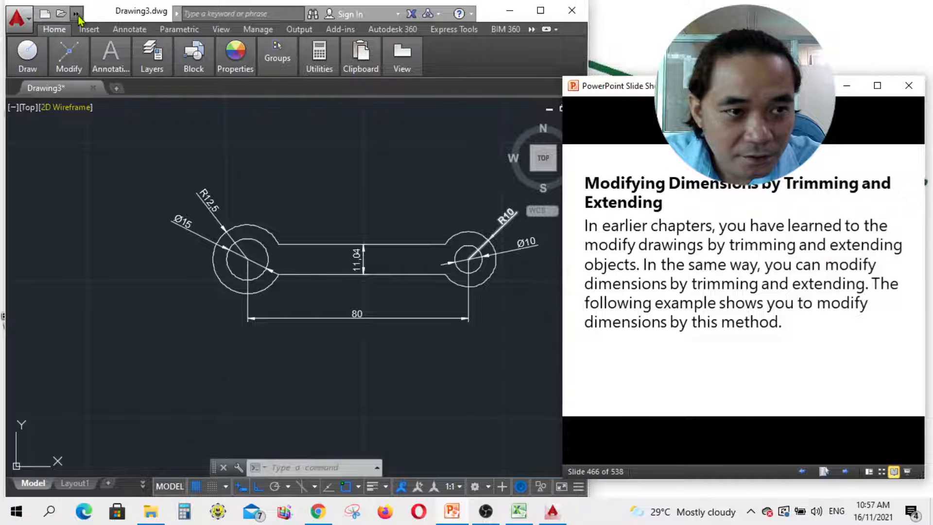
- Save the drawing in the Exercises folder under the name Modifying Dimensions by Trimming and Extending
{"action": "left_click", "coordinate": [25, 27]}
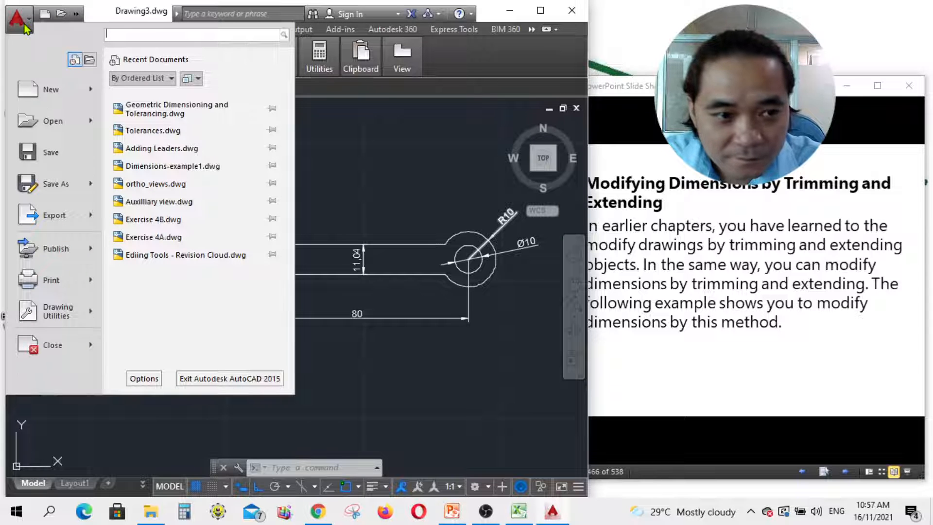
{"action": "left_click", "coordinate": [73, 185]}
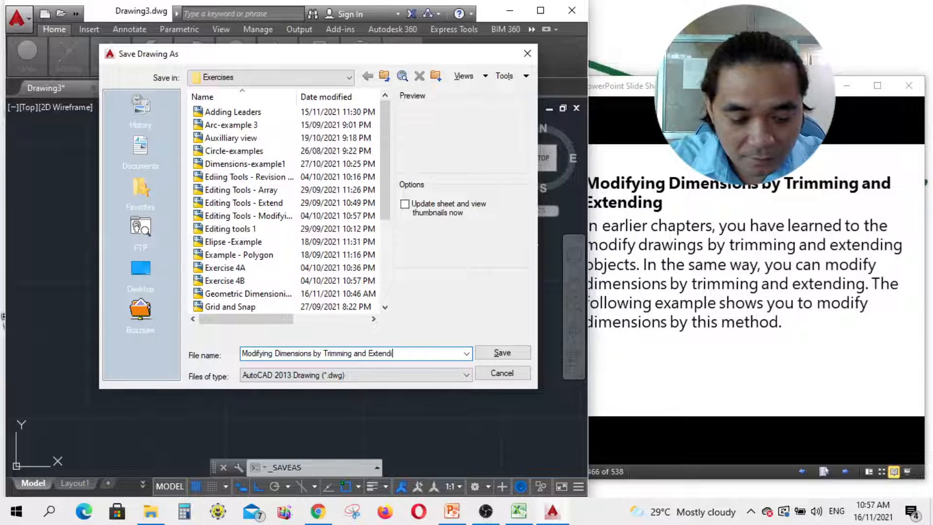
{"action": "left_click", "coordinate": [520, 356]}
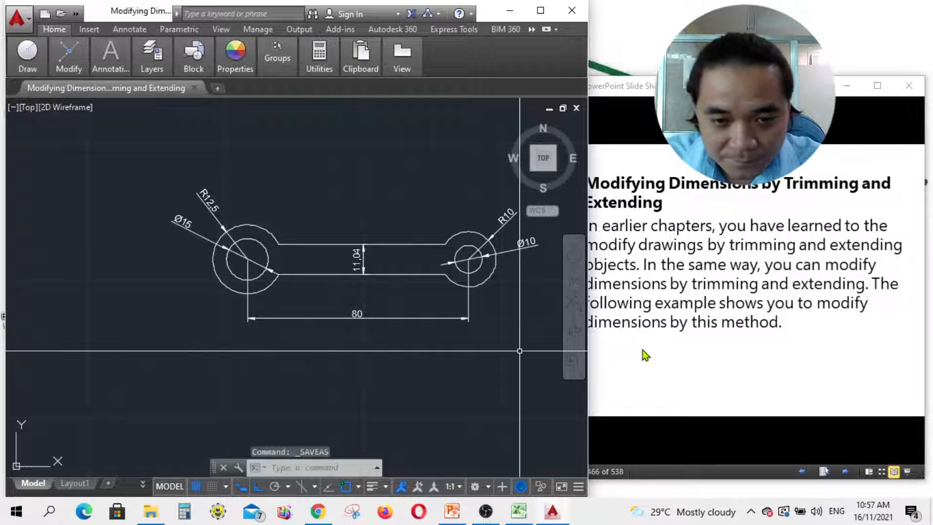
{"action": "left_click", "coordinate": [487, 514]}
{"action": "left_click", "coordinate": [486, 515]}
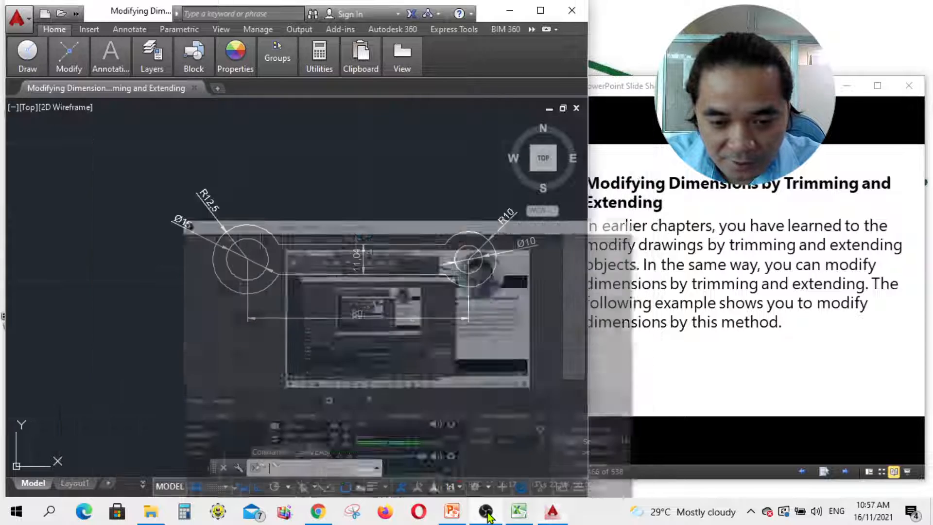
- Browse forward through the PowerPoint slides on trimming, DIMEDIT, the Oblique tool, grips and the Properties palette up to Exercise 6A
{"action": "left_click", "coordinate": [723, 331]}
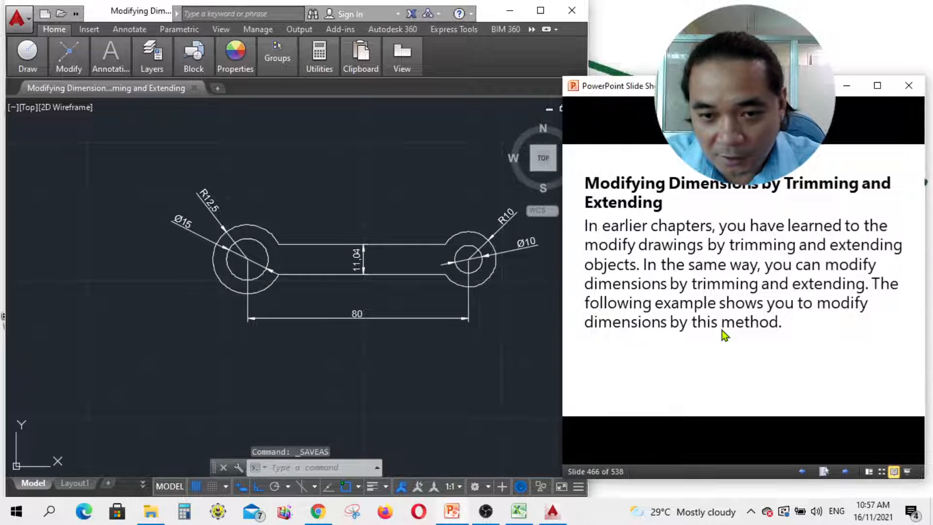
{"action": "left_click", "coordinate": [848, 470]}
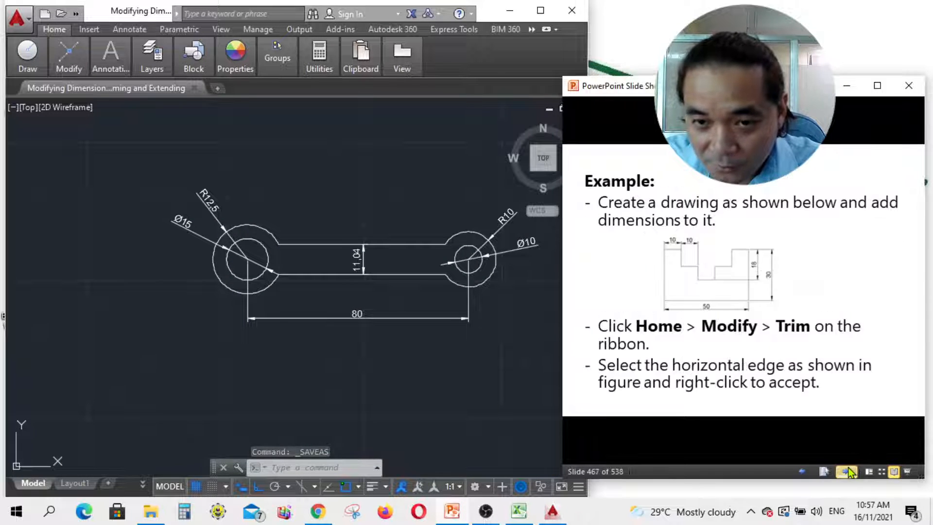
{"action": "left_click", "coordinate": [803, 473]}
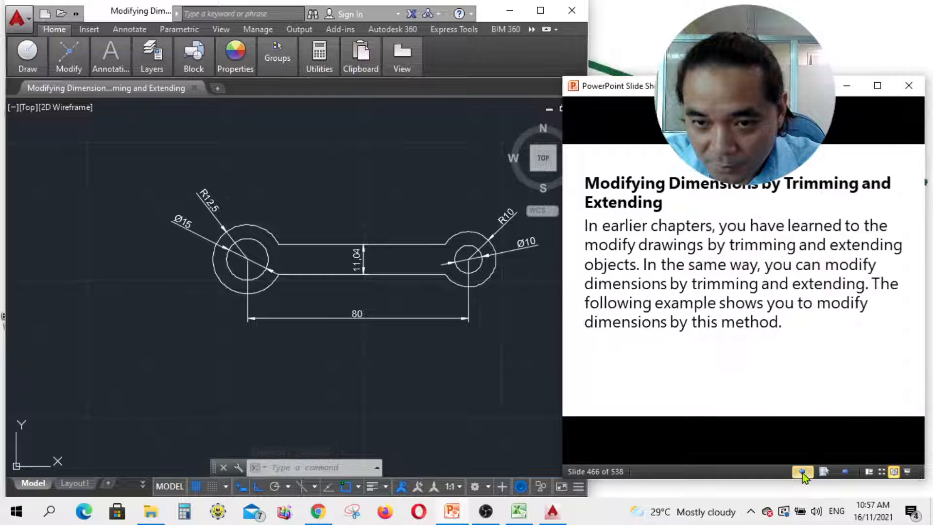
{"action": "left_click", "coordinate": [849, 471]}
{"action": "left_click", "coordinate": [849, 471]}
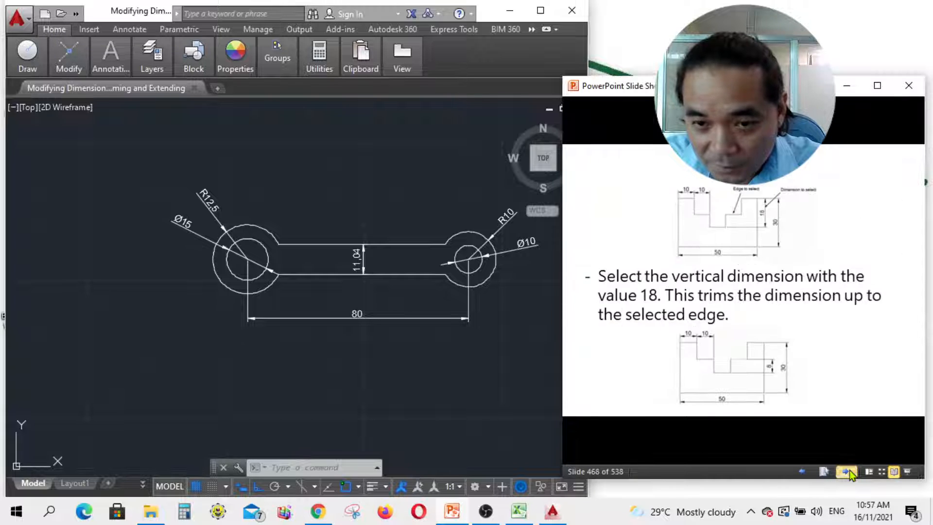
{"action": "left_click", "coordinate": [849, 470]}
{"action": "left_click", "coordinate": [849, 471]}
{"action": "left_click", "coordinate": [850, 470]}
{"action": "left_click", "coordinate": [849, 471]}
{"action": "left_click", "coordinate": [850, 470]}
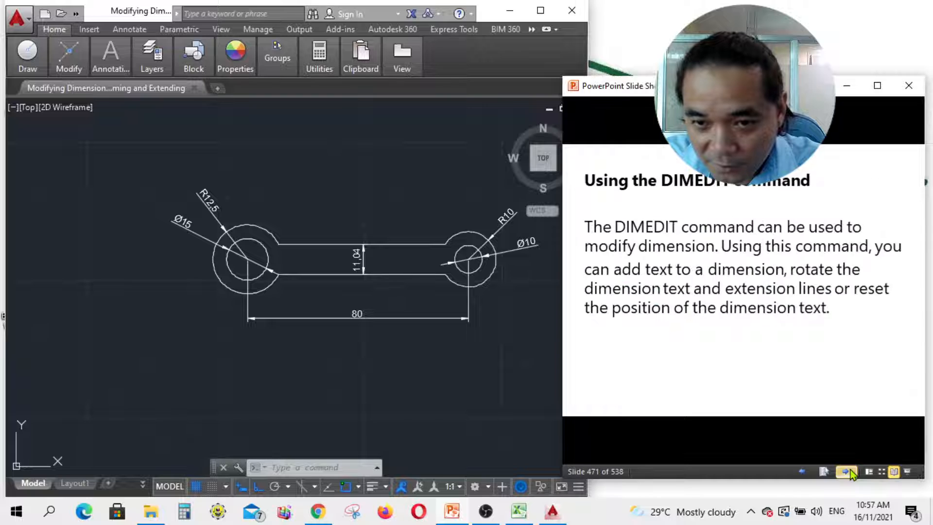
{"action": "left_click", "coordinate": [849, 470]}
{"action": "left_click", "coordinate": [850, 470]}
{"action": "left_click", "coordinate": [850, 470]}
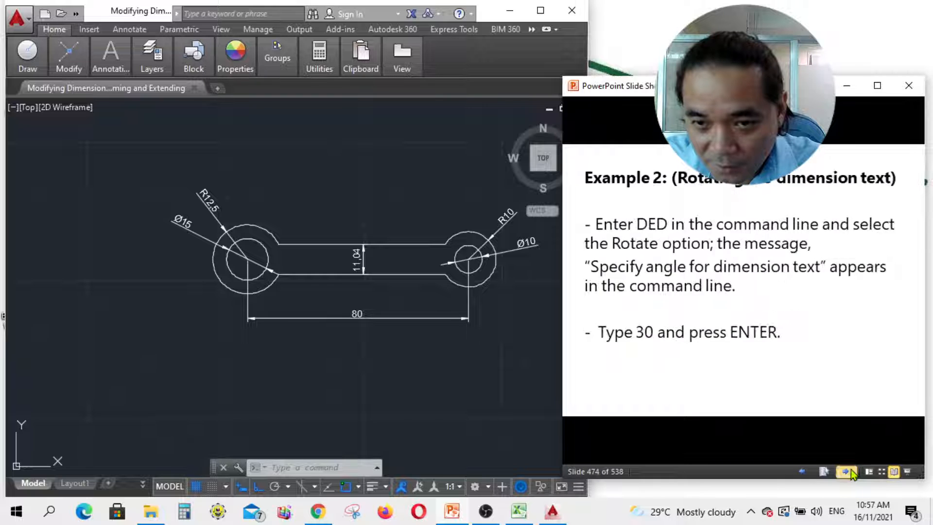
{"action": "left_click", "coordinate": [850, 471]}
{"action": "left_click", "coordinate": [850, 471]}
{"action": "left_click", "coordinate": [849, 470]}
{"action": "left_click", "coordinate": [849, 470]}
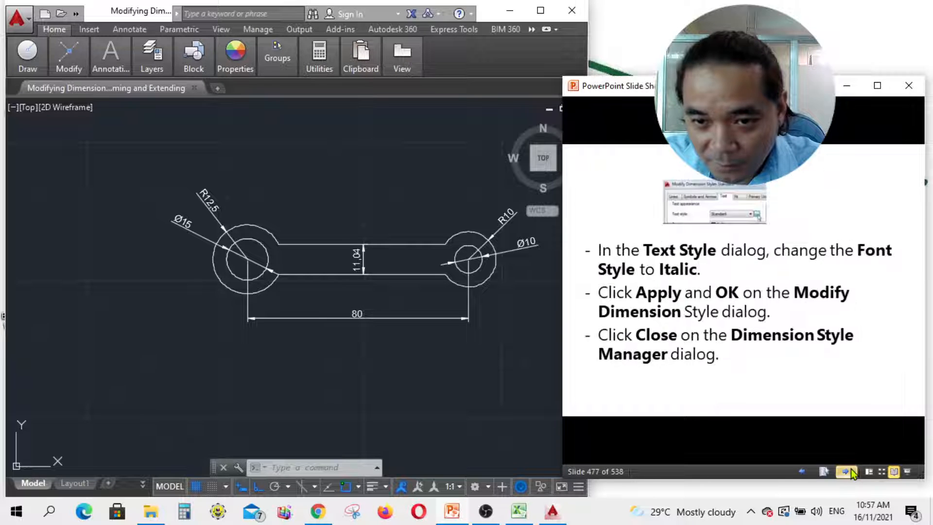
{"action": "left_click", "coordinate": [849, 471]}
{"action": "left_click", "coordinate": [849, 471]}
{"action": "left_click", "coordinate": [850, 470]}
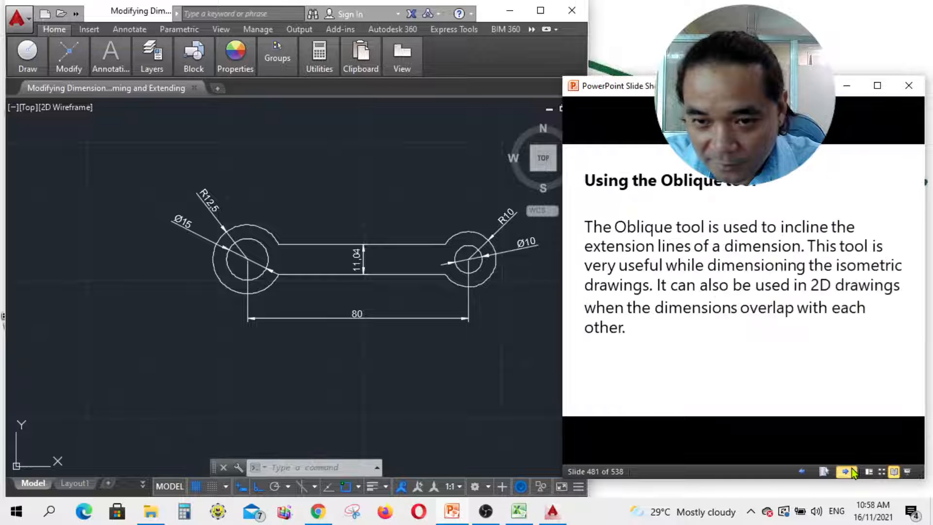
{"action": "left_click", "coordinate": [849, 471]}
{"action": "left_click", "coordinate": [850, 470]}
{"action": "left_click", "coordinate": [852, 472]}
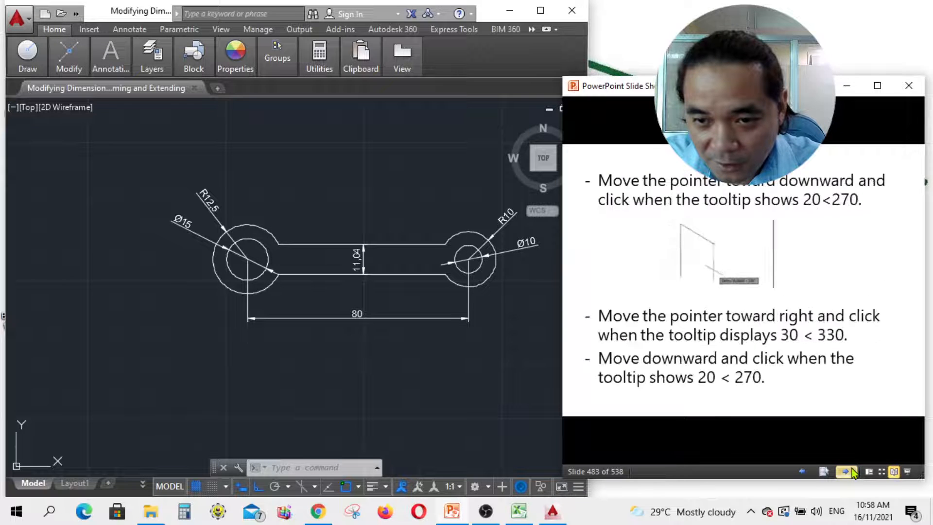
{"action": "left_click", "coordinate": [852, 471]}
{"action": "left_click", "coordinate": [852, 472]}
{"action": "left_click", "coordinate": [852, 471]}
{"action": "left_click", "coordinate": [852, 471]}
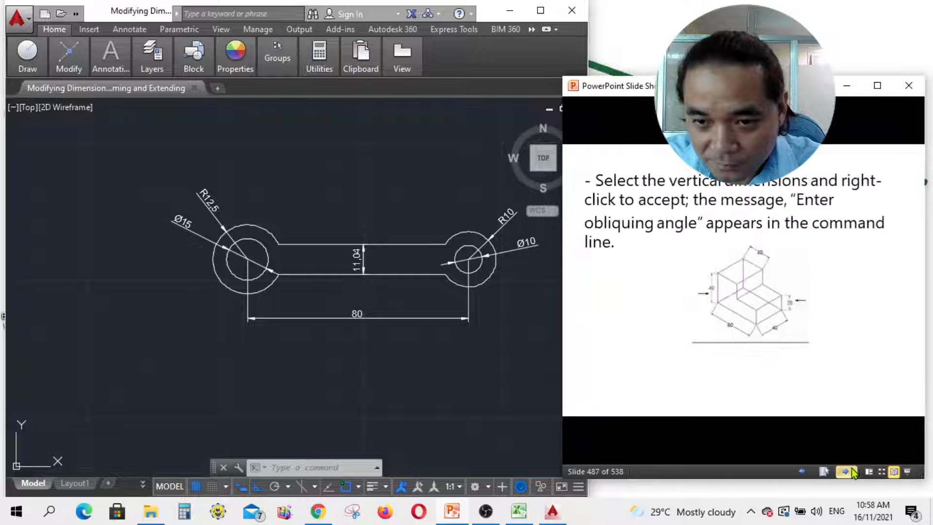
{"action": "left_click", "coordinate": [852, 472]}
{"action": "left_click", "coordinate": [853, 472]}
{"action": "left_click", "coordinate": [852, 471]}
{"action": "left_click", "coordinate": [852, 472]}
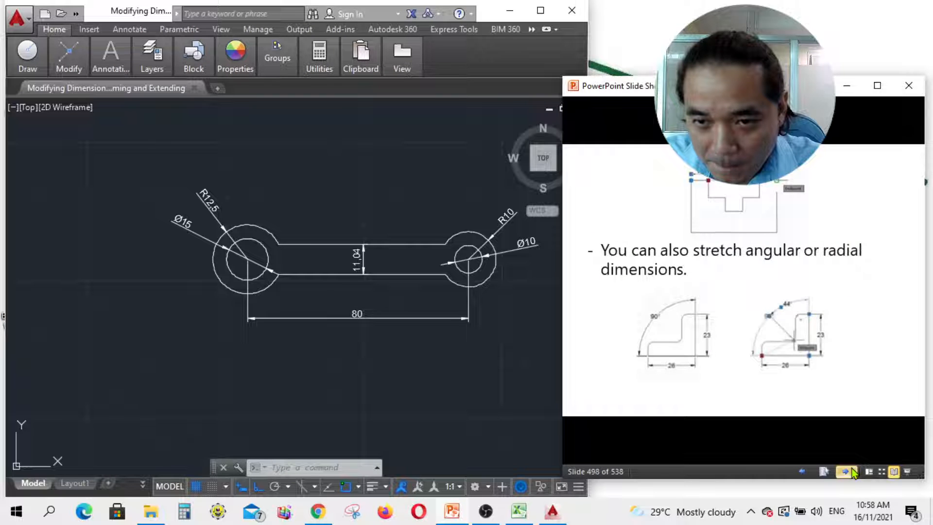
{"action": "left_click", "coordinate": [852, 471]}
{"action": "left_click", "coordinate": [852, 472]}
{"action": "left_click", "coordinate": [852, 471]}
{"action": "left_click", "coordinate": [852, 471]}
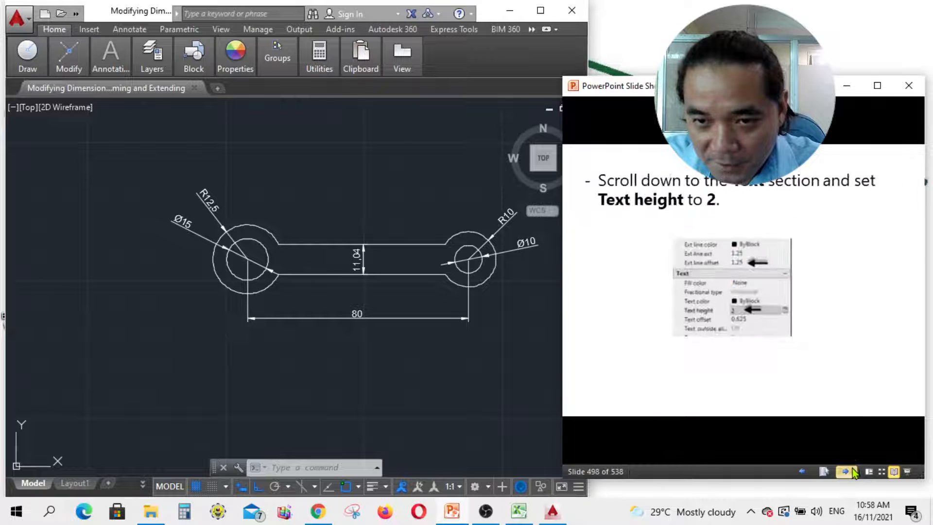
{"action": "left_click", "coordinate": [852, 471]}
{"action": "left_click", "coordinate": [852, 471]}
{"action": "left_click", "coordinate": [853, 471]}
{"action": "left_click", "coordinate": [852, 472]}
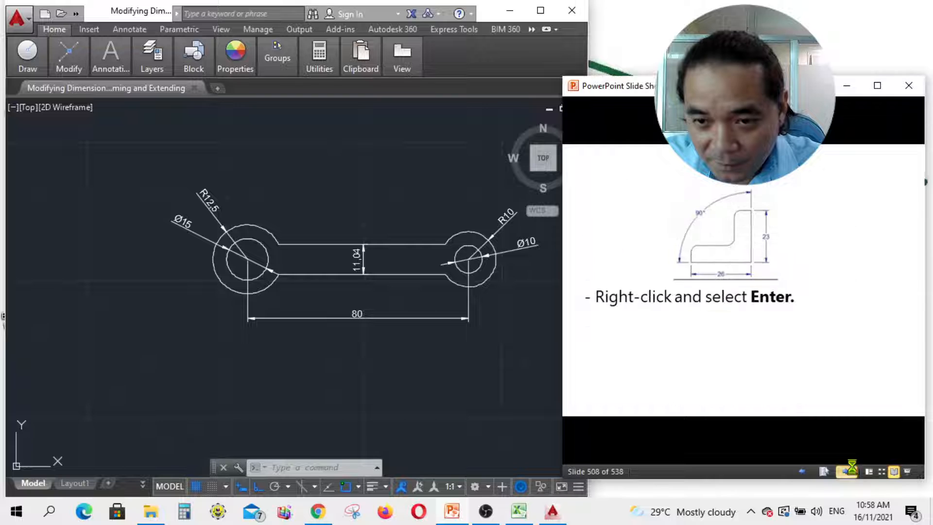
{"action": "left_click", "coordinate": [853, 471]}
{"action": "left_click", "coordinate": [852, 472]}
- Go back through the slides to the one introducing dimension changes with the Properties palette, and return to the AutoCAD drawing
{"action": "left_click", "coordinate": [805, 470]}
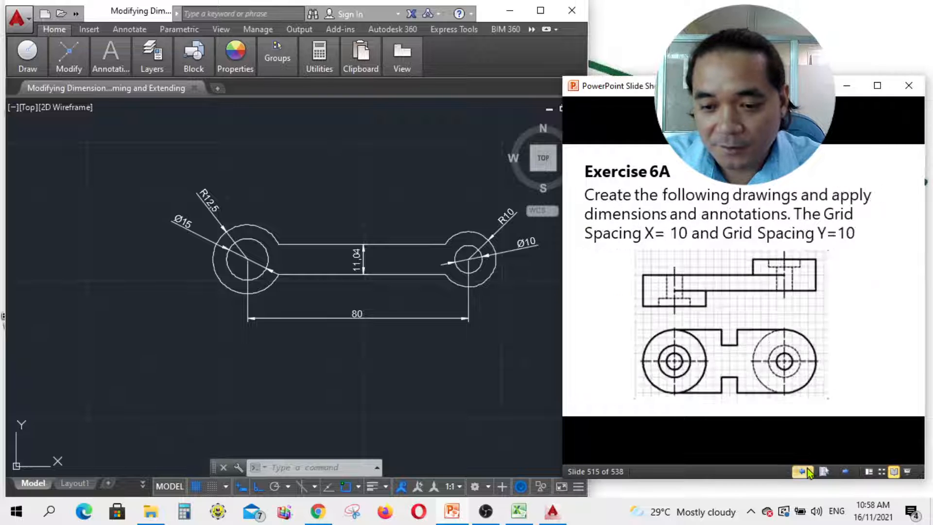
{"action": "left_click", "coordinate": [806, 470]}
{"action": "left_click", "coordinate": [805, 471]}
{"action": "left_click", "coordinate": [805, 470]}
{"action": "left_click", "coordinate": [805, 471]}
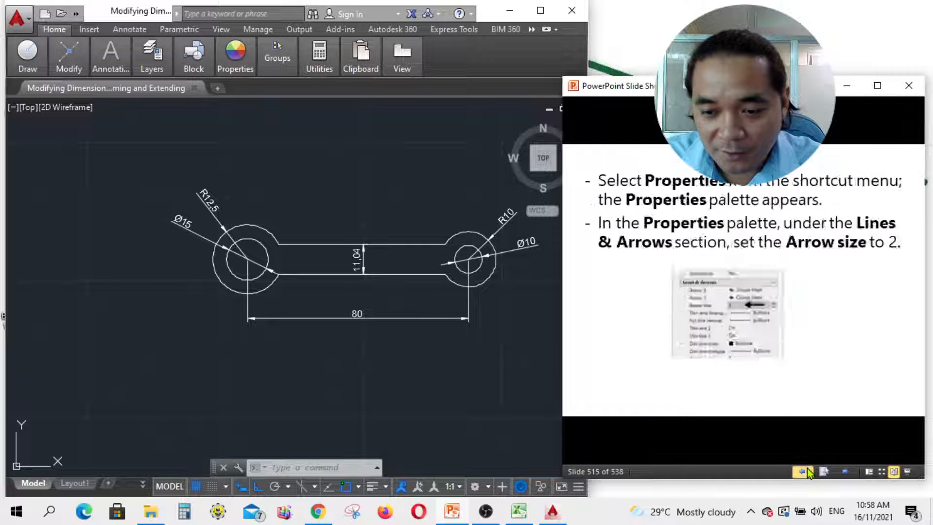
{"action": "left_click", "coordinate": [805, 470]}
{"action": "left_click", "coordinate": [436, 392]}
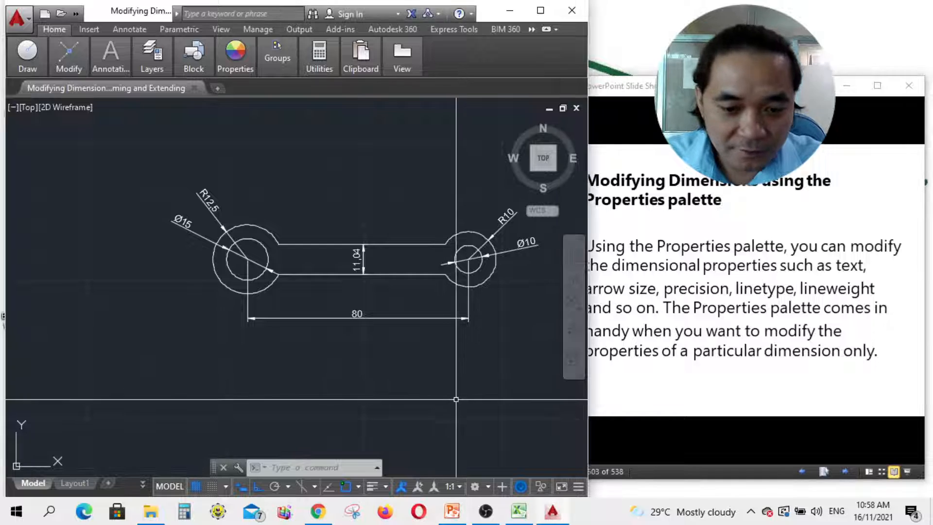
{"action": "left_click", "coordinate": [488, 511]}
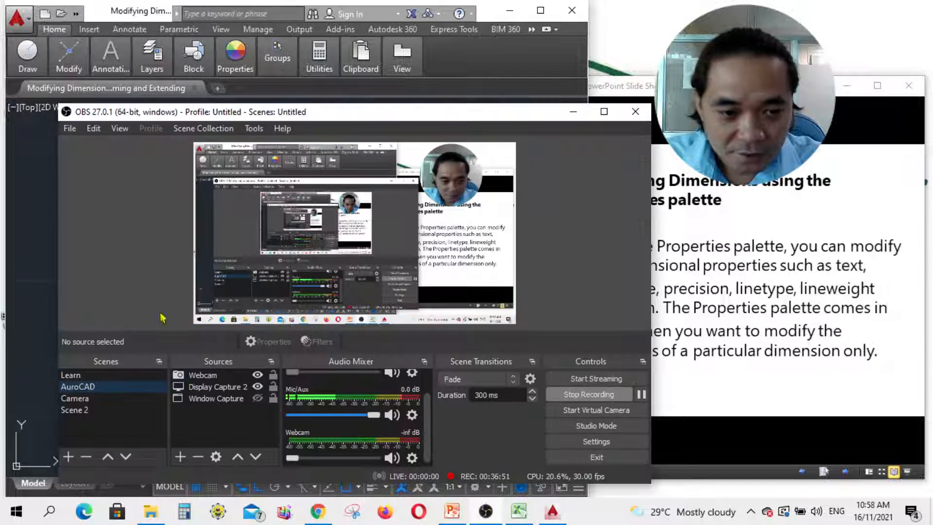
{"action": "left_click", "coordinate": [99, 379]}
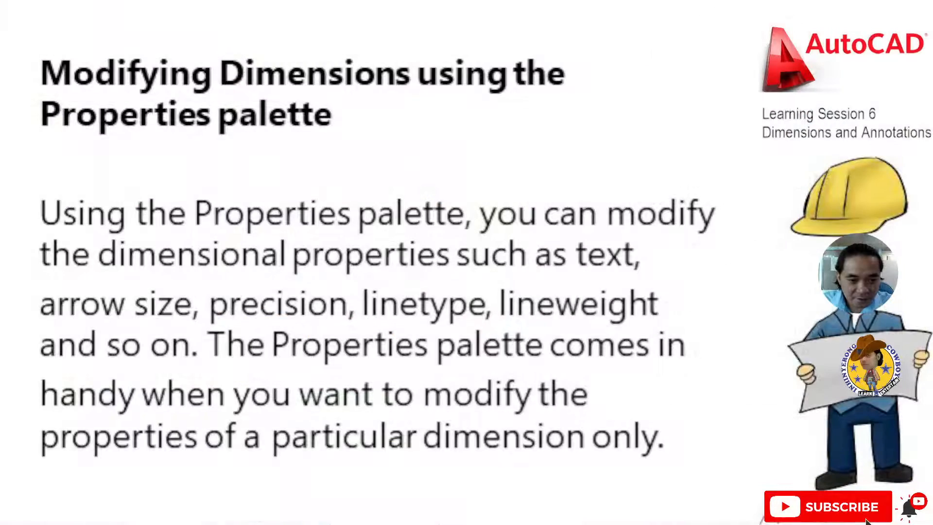